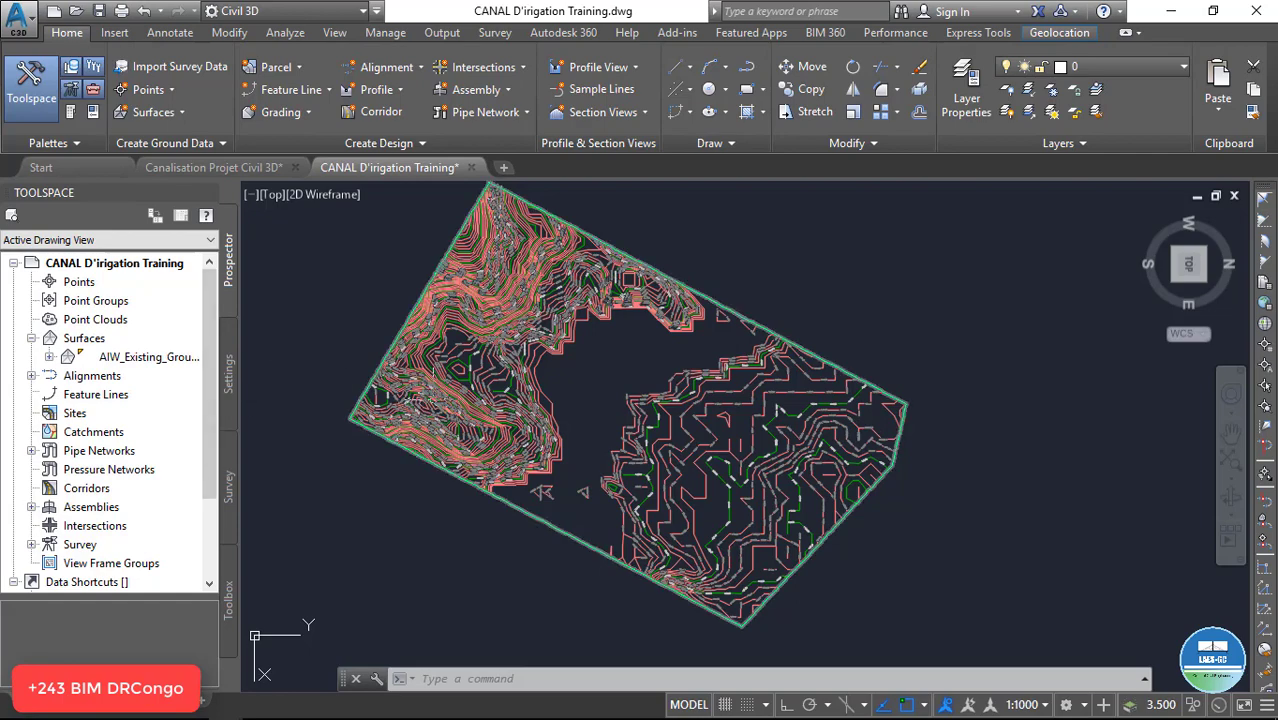
Examine the contours and elevation labels of the AIW_Existing_Ground surface to judge the terrain for the canal route
{"action": "scroll", "coordinate": [765, 416], "scroll_direction": "up", "scroll_amount": 5}
{"action": "scroll", "coordinate": [681, 447], "scroll_direction": "down", "scroll_amount": 3}
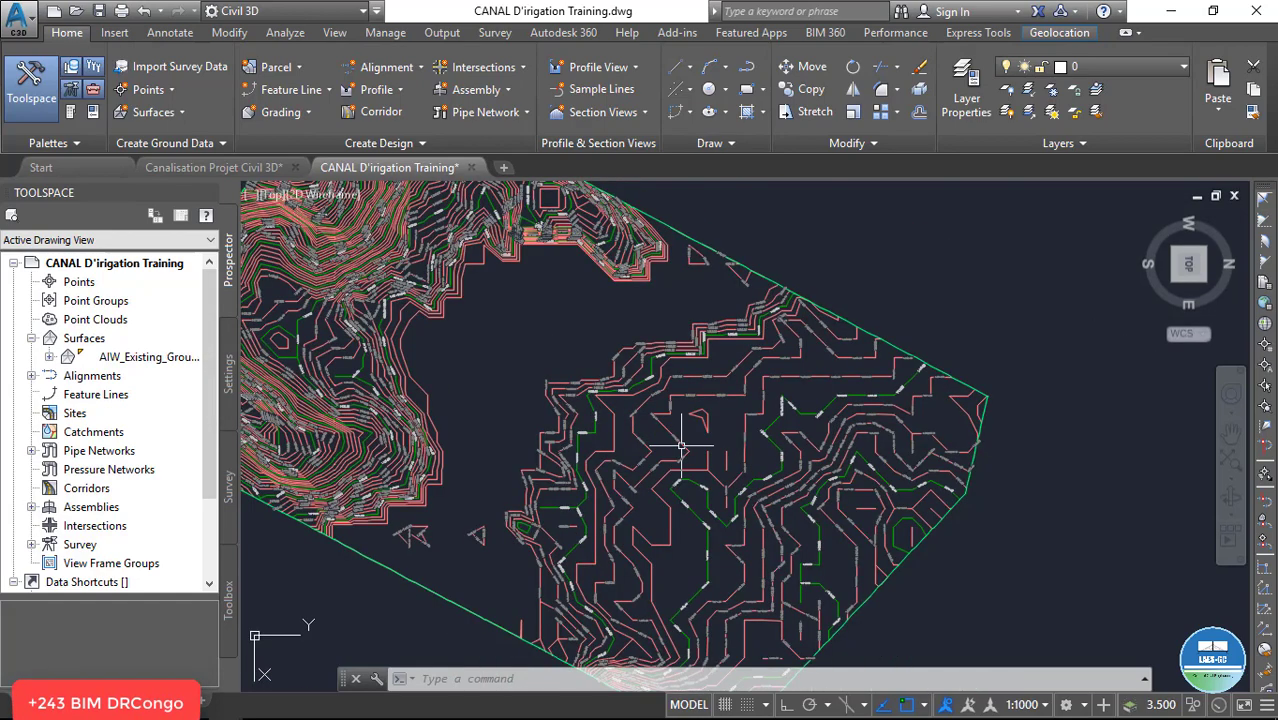
{"action": "mouse_move", "coordinate": [681, 447]}
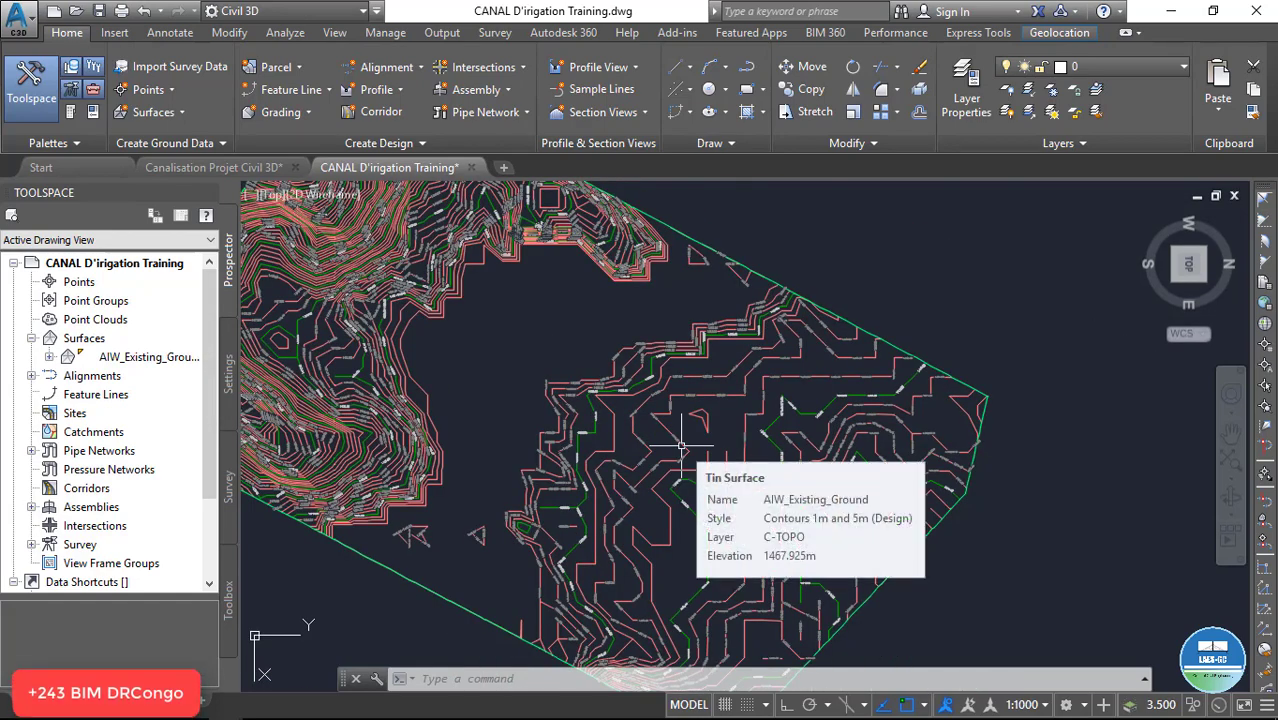
{"action": "scroll", "coordinate": [681, 447], "scroll_direction": "down", "scroll_amount": 5}
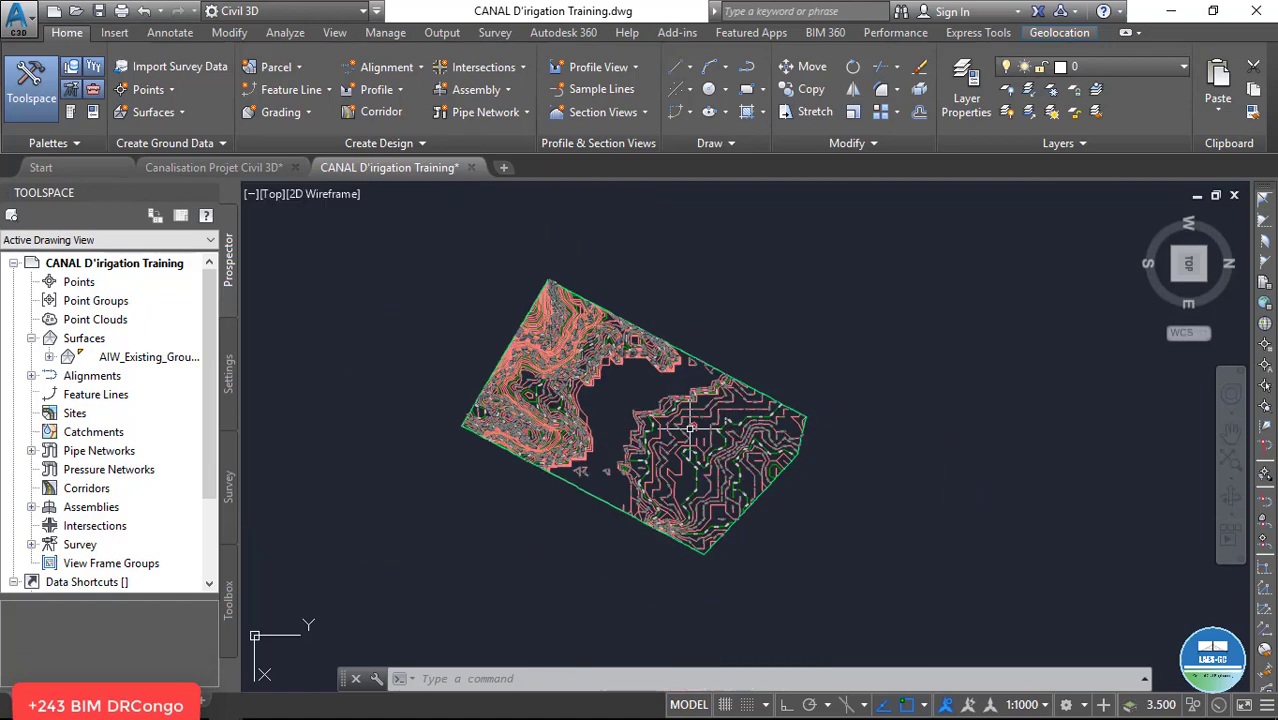
{"action": "scroll", "coordinate": [689, 426], "scroll_direction": "up", "scroll_amount": 5}
{"action": "scroll", "coordinate": [689, 426], "scroll_direction": "up", "scroll_amount": 2}
{"action": "scroll", "coordinate": [650, 400], "scroll_direction": "down", "scroll_amount": 5}
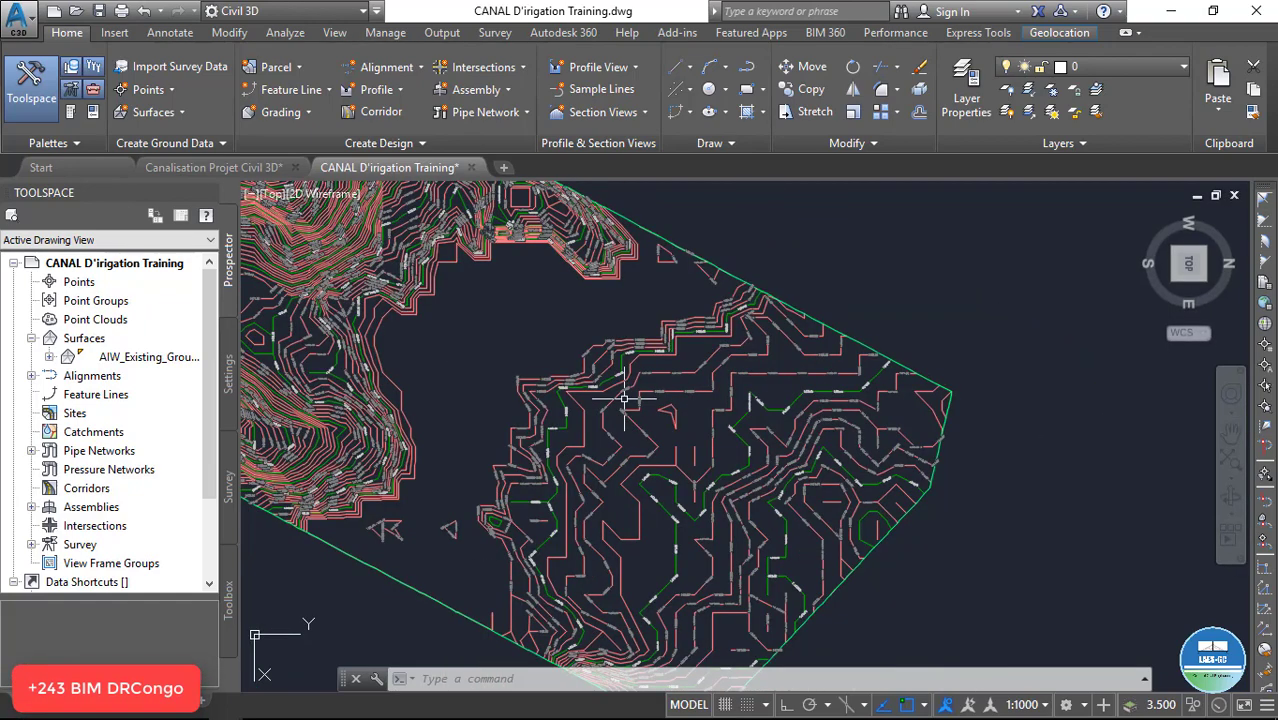
{"action": "scroll", "coordinate": [612, 376], "scroll_direction": "up", "scroll_amount": 4}
{"action": "scroll", "coordinate": [612, 376], "scroll_direction": "up", "scroll_amount": 4}
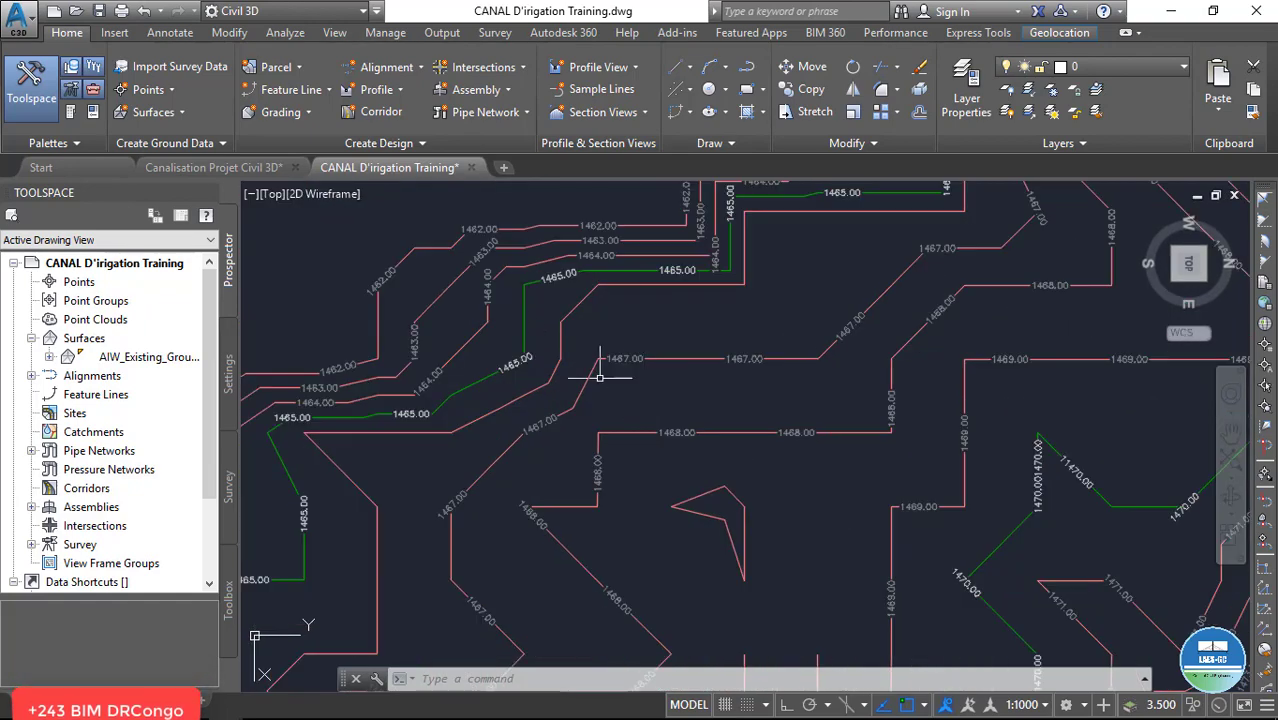
{"action": "scroll", "coordinate": [600, 371], "scroll_direction": "down", "scroll_amount": 5}
{"action": "scroll", "coordinate": [650, 352], "scroll_direction": "down", "scroll_amount": 3}
{"action": "scroll", "coordinate": [672, 392], "scroll_direction": "up", "scroll_amount": 4}
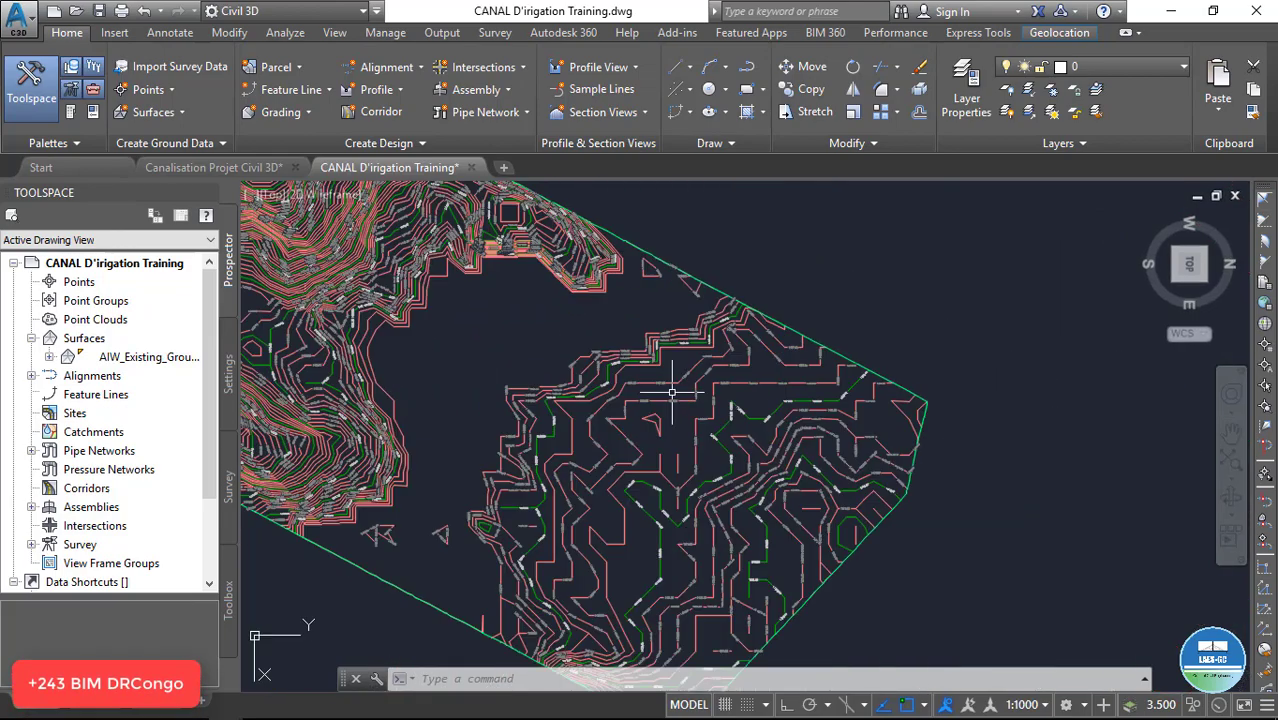
{"action": "scroll", "coordinate": [383, 237], "scroll_direction": "up", "scroll_amount": 2}
{"action": "scroll", "coordinate": [400, 300], "scroll_direction": "down", "scroll_amount": 6}
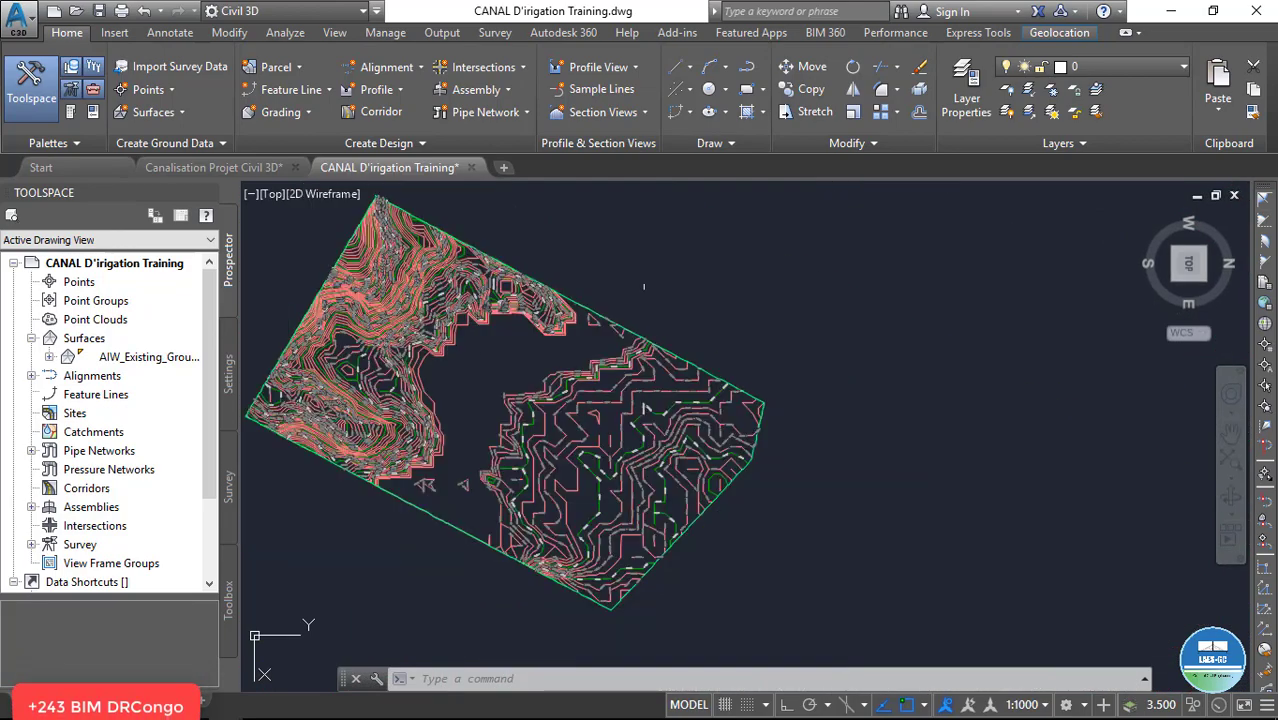
Start a centerline alignment by layout and name it "Alignment -PROJET IRIGATION"
{"action": "left_click", "coordinate": [390, 70]}
{"action": "left_click", "coordinate": [428, 100]}
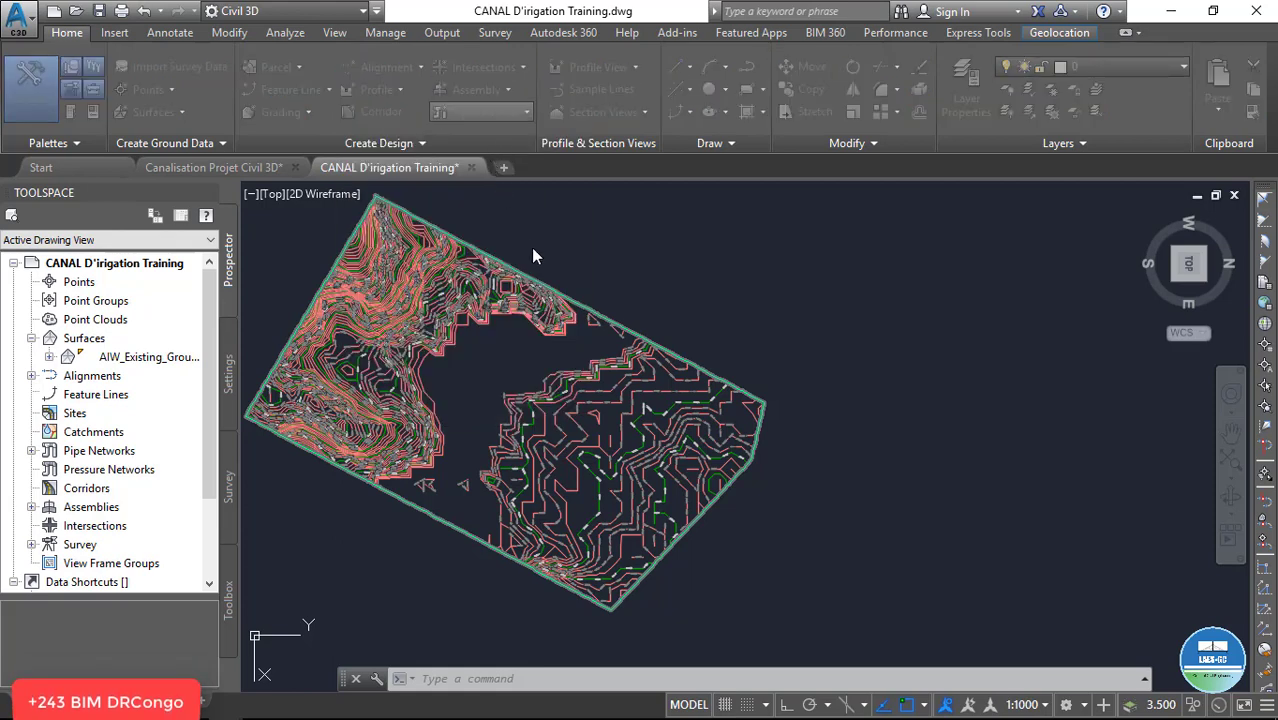
{"action": "left_click_drag", "start_coordinate": [713, 114], "coordinate": [540, 114]}
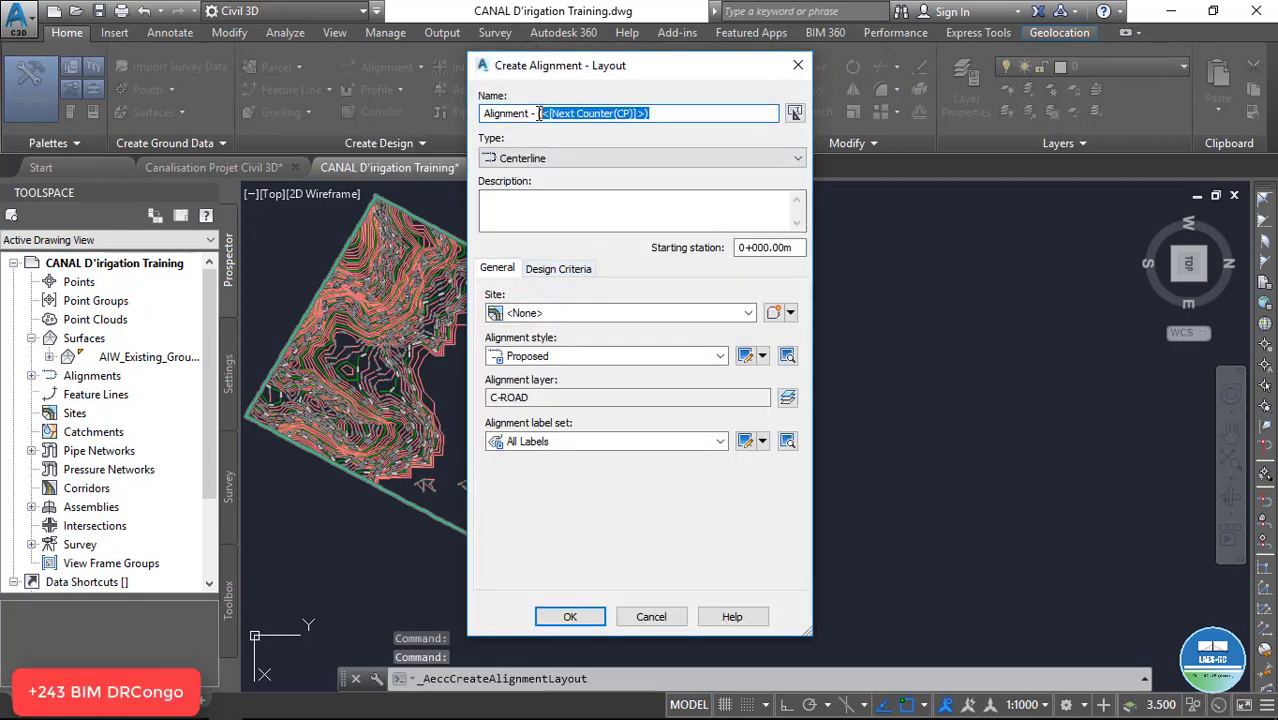
{"action": "key", "text": "BackSpace"}
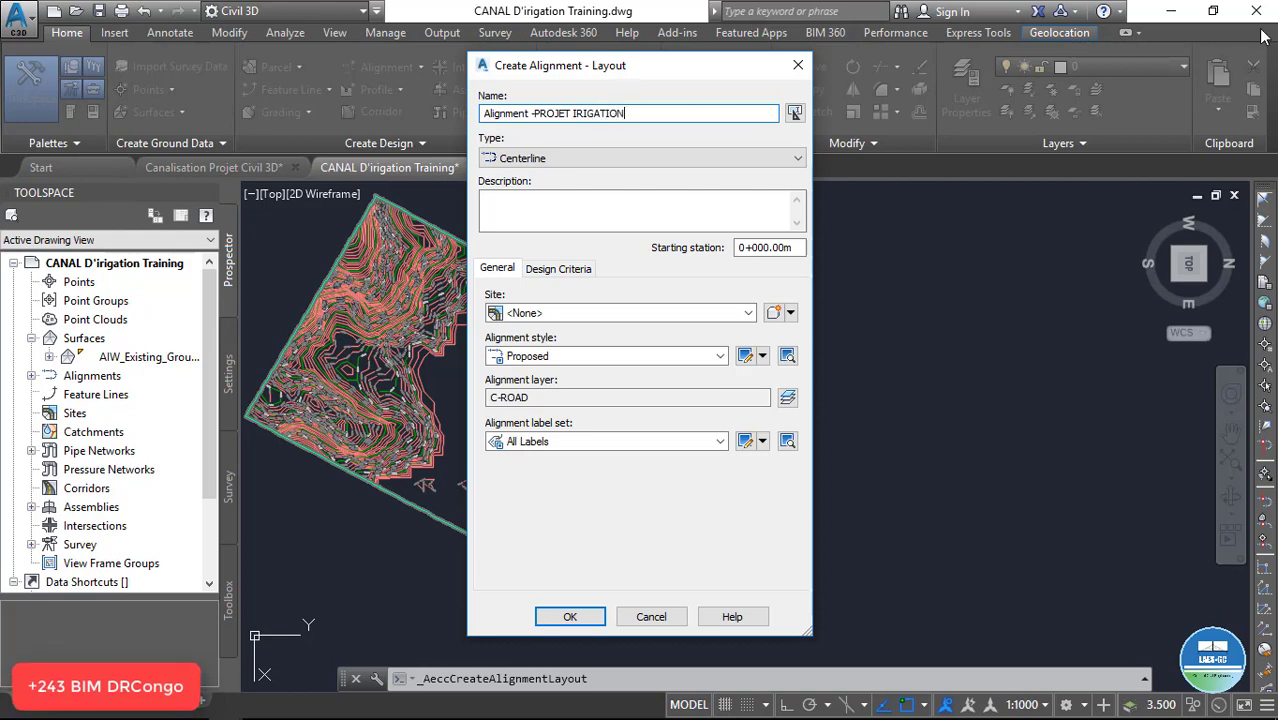
Set the alignment's starting design speed to 40 km/h and accept its settings with the Proposed style and All Labels set
{"action": "left_click", "coordinate": [562, 270]}
{"action": "left_click_drag", "start_coordinate": [509, 314], "coordinate": [479, 317]}
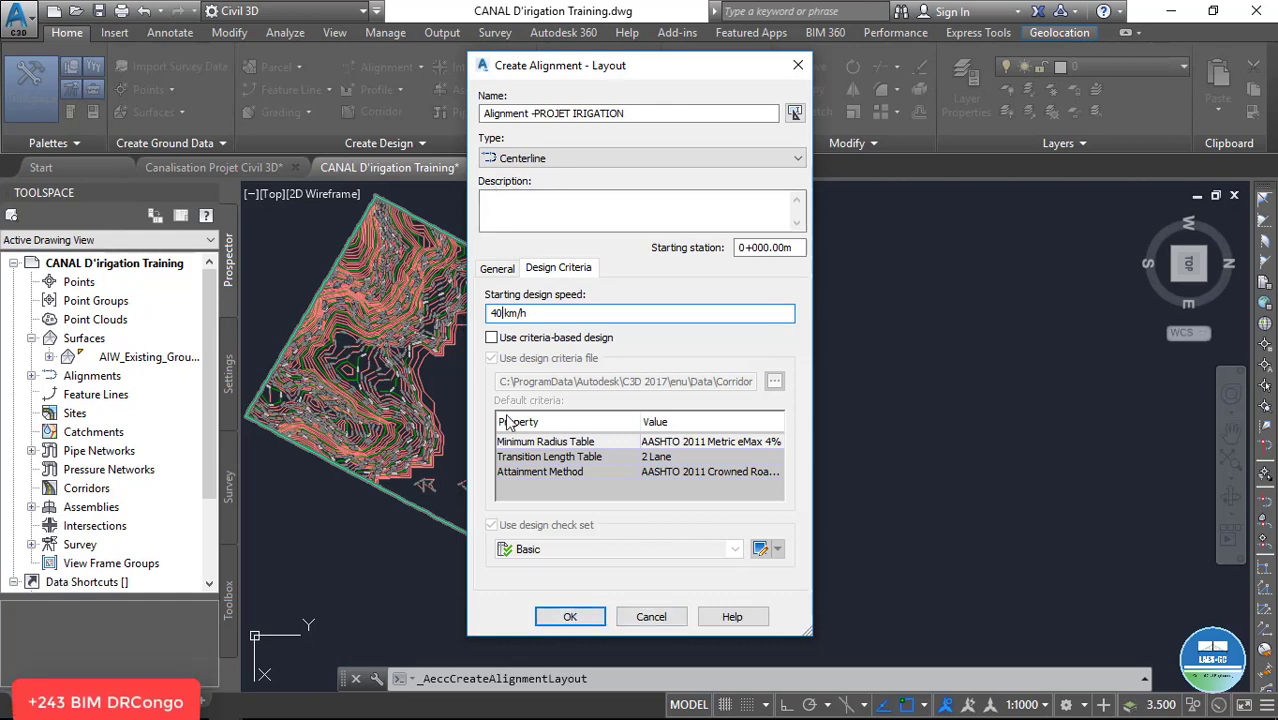
{"action": "left_click", "coordinate": [497, 269]}
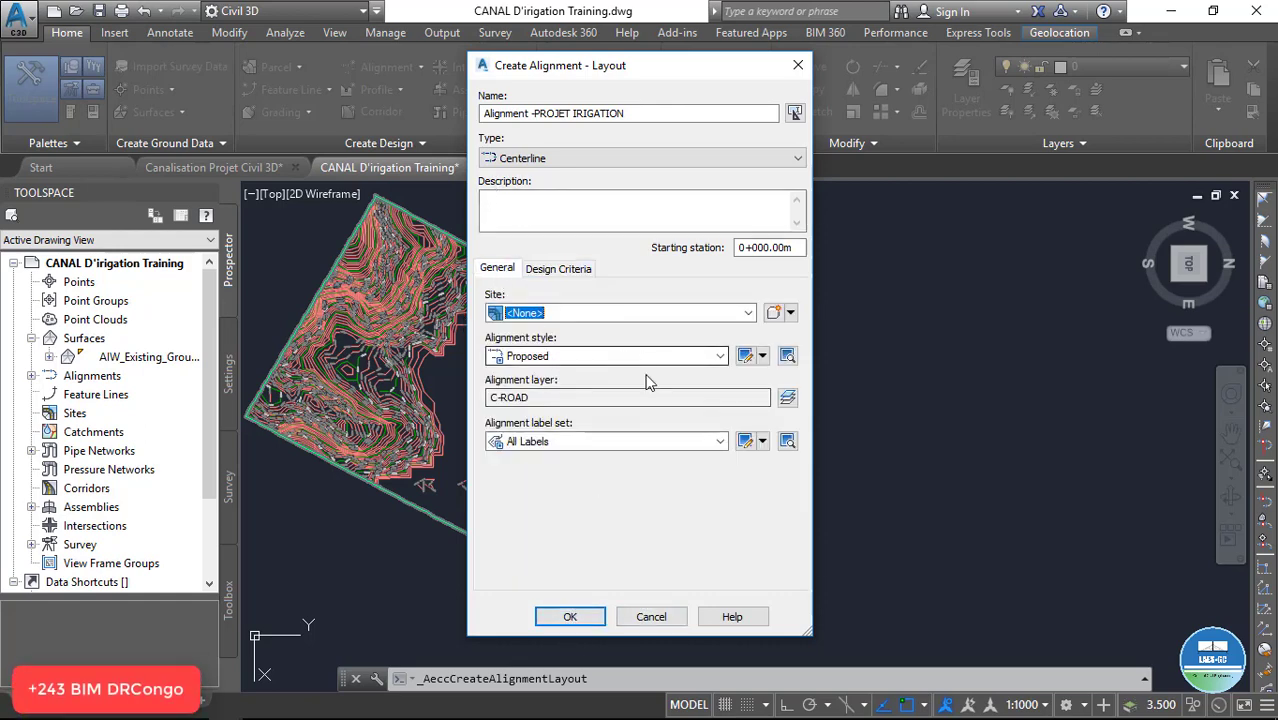
{"action": "left_click", "coordinate": [558, 268]}
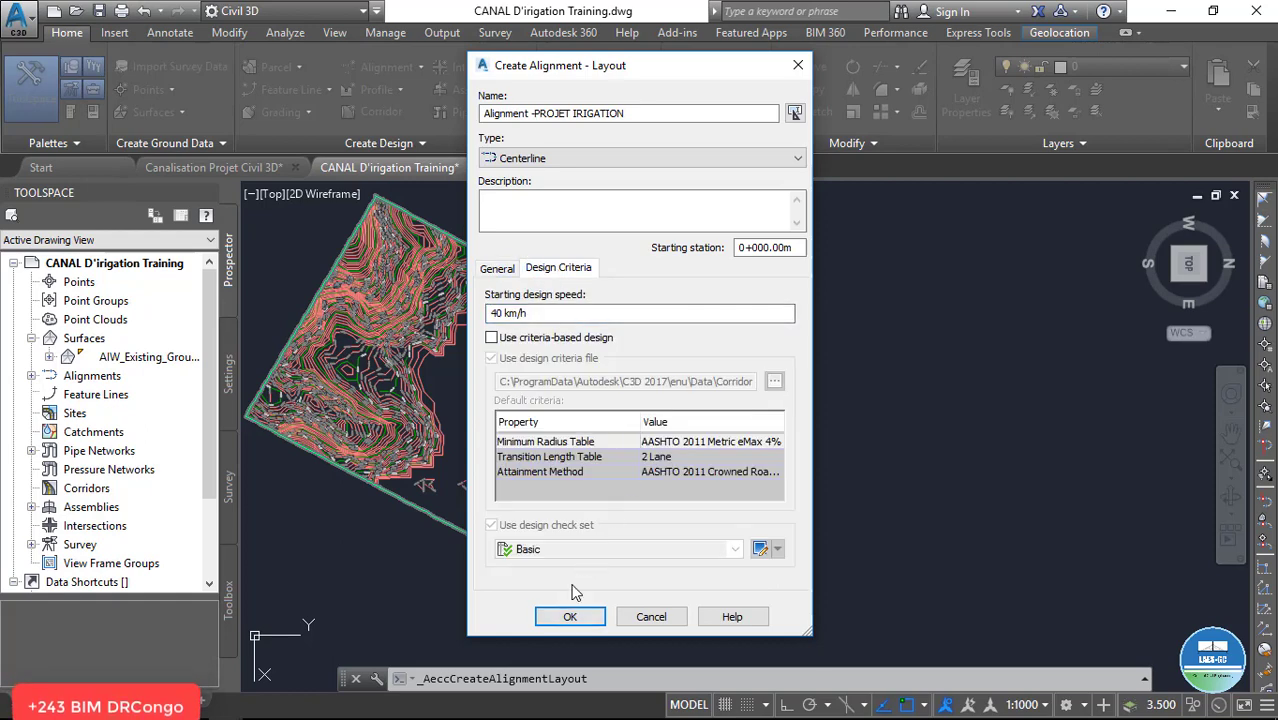
{"action": "left_click", "coordinate": [570, 617]}
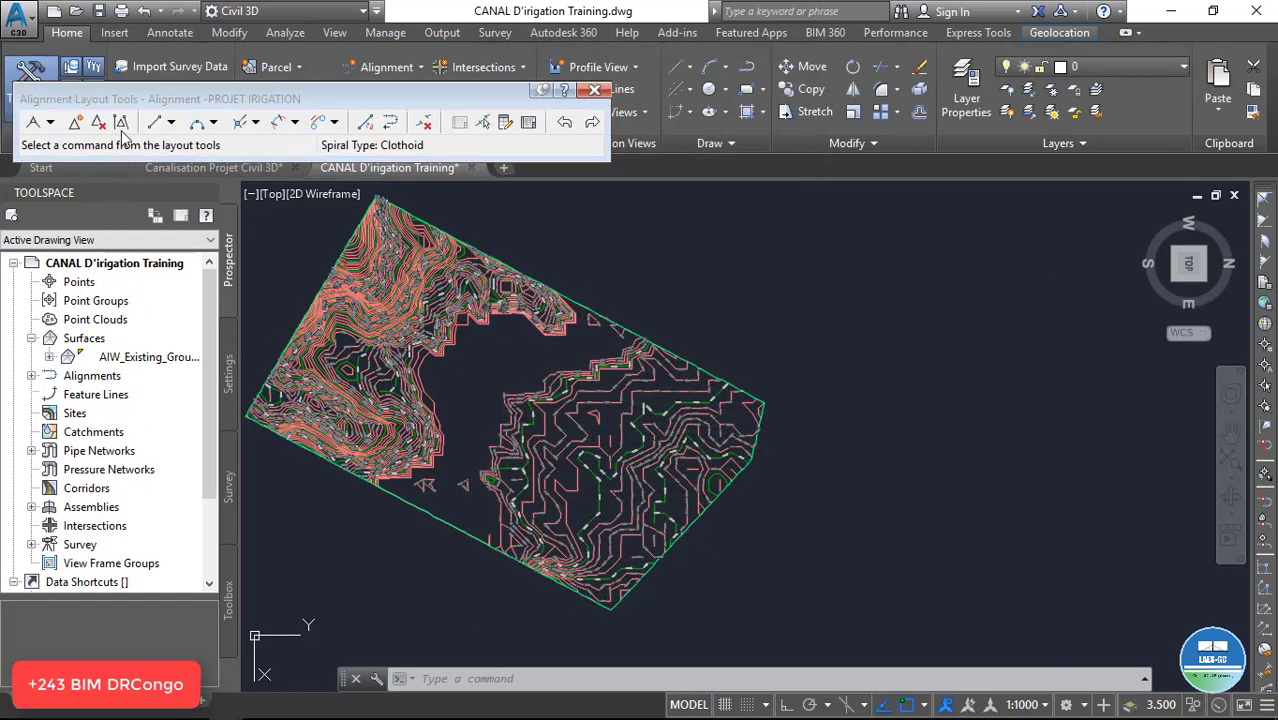
Draw the alignment as tangents with curves, about 764 m long, from the surface's bottom corner across the contours to its upper edge
{"action": "left_click", "coordinate": [52, 122]}
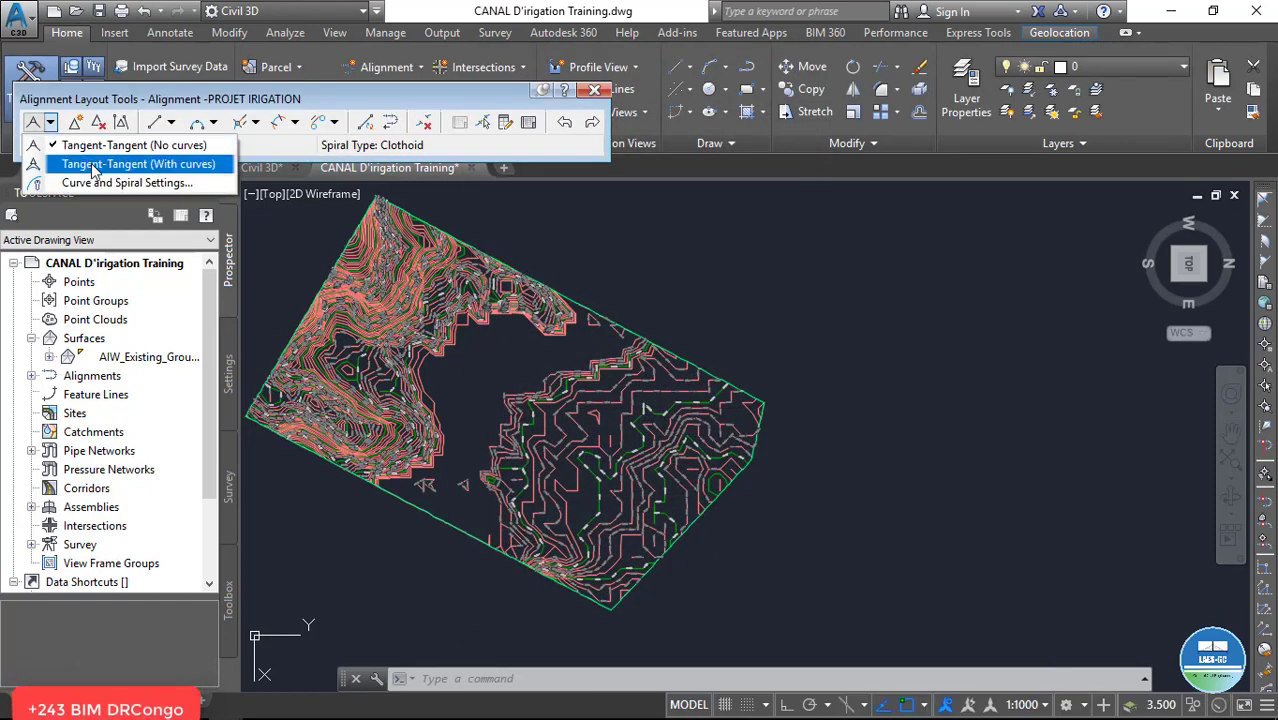
{"action": "left_click", "coordinate": [68, 164]}
{"action": "scroll", "coordinate": [555, 555], "scroll_direction": "up", "scroll_amount": 2}
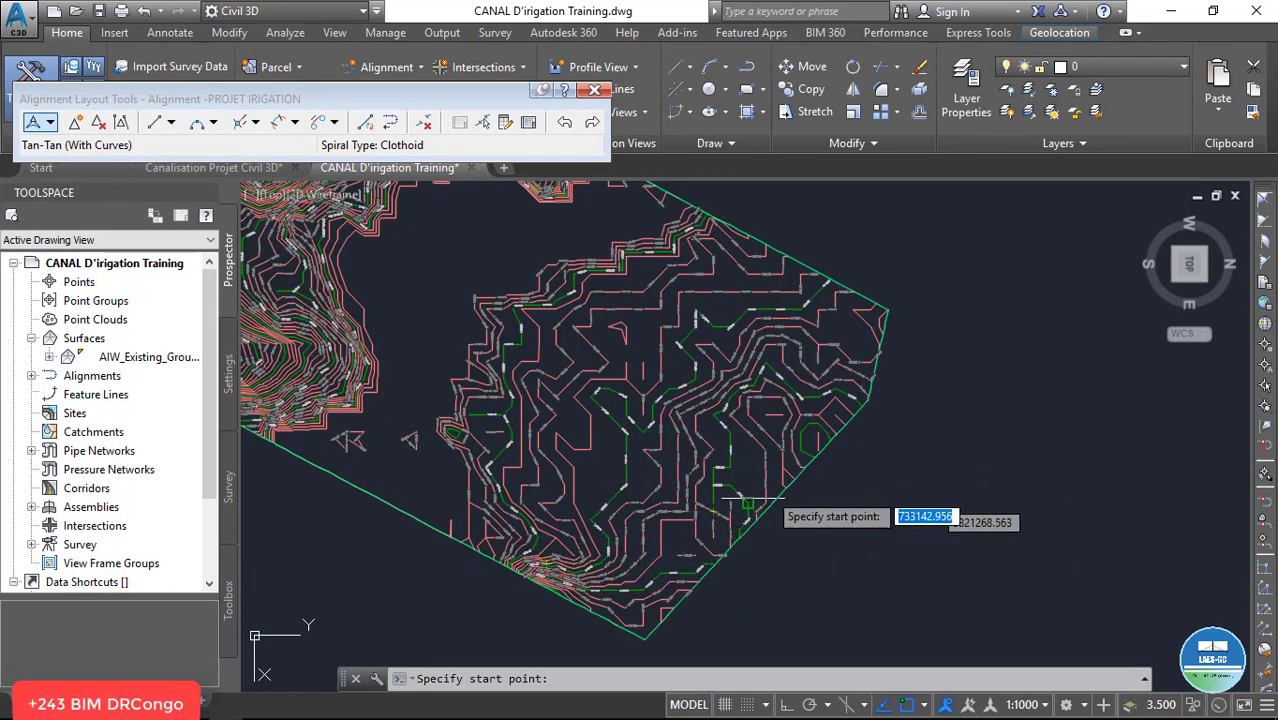
{"action": "left_click", "coordinate": [643, 616]}
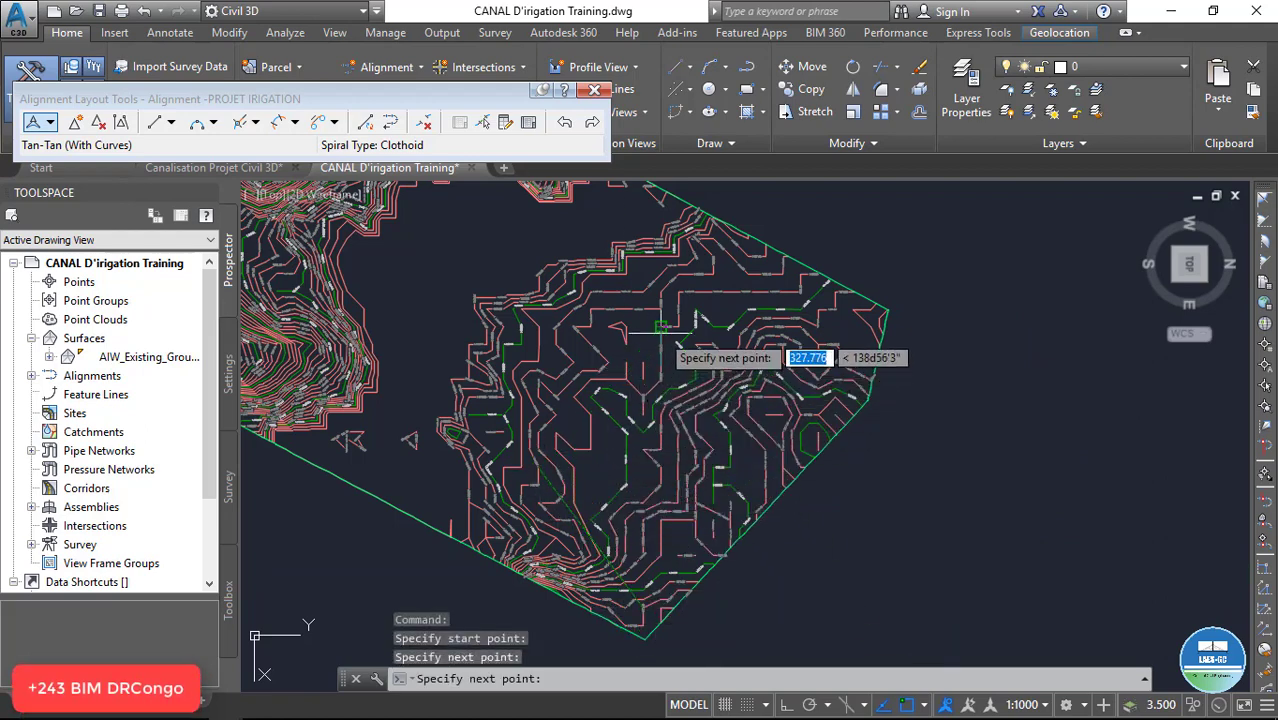
{"action": "left_click", "coordinate": [678, 327]}
{"action": "scroll", "coordinate": [678, 266], "scroll_direction": "up", "scroll_amount": 3}
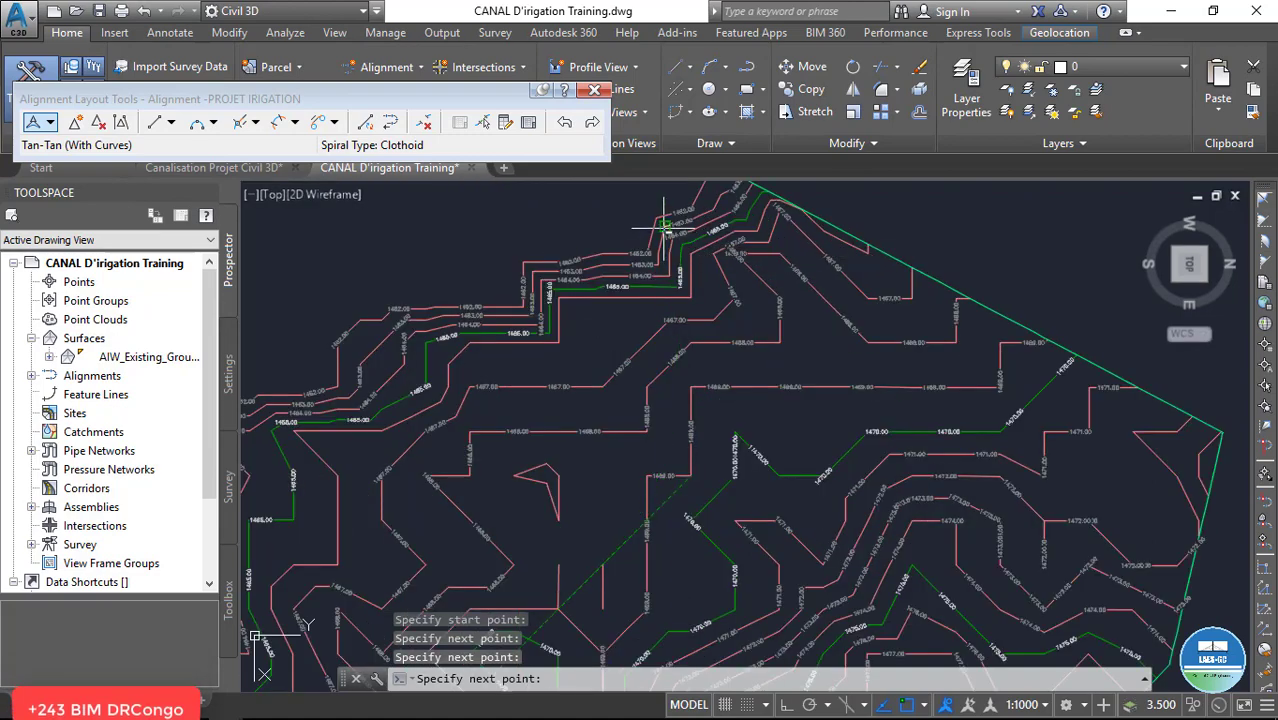
{"action": "left_click", "coordinate": [657, 218]}
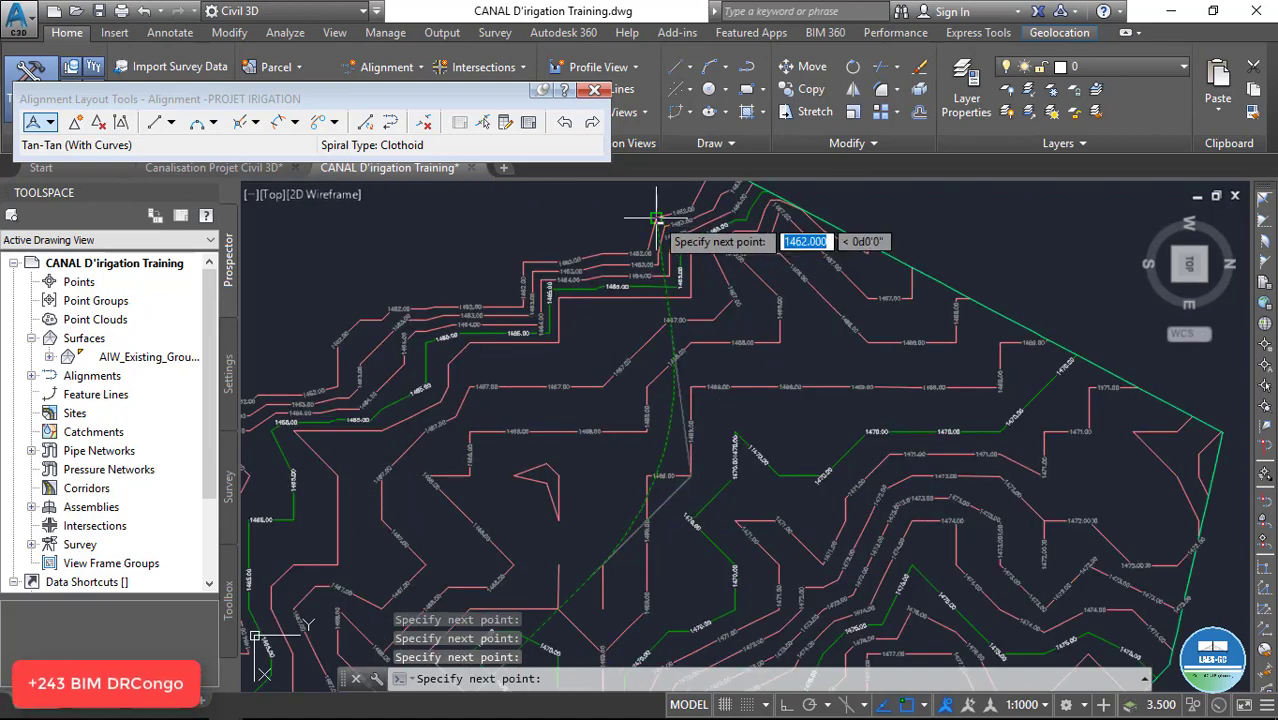
{"action": "key", "text": "Return"}
Examine the drawn alignment's curves, station labels and design speed label along its route, and close the alignment layout tools
{"action": "scroll", "coordinate": [812, 296], "scroll_direction": "down", "scroll_amount": 4}
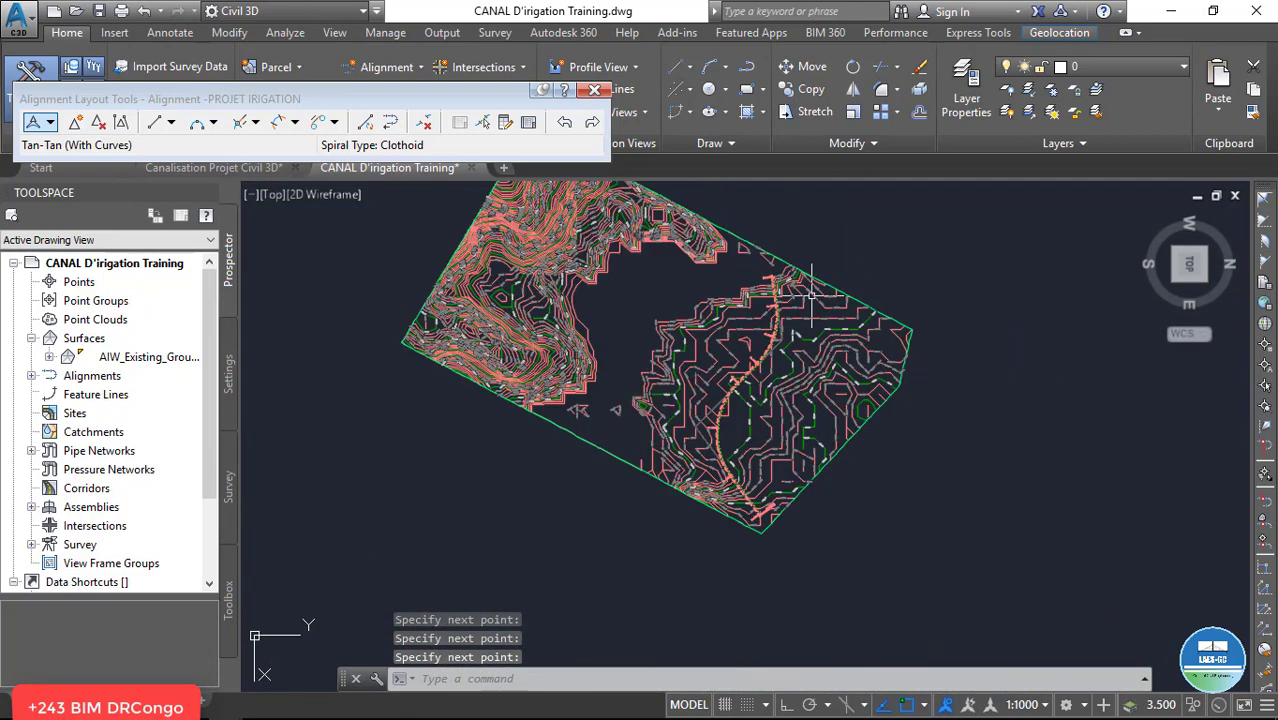
{"action": "scroll", "coordinate": [769, 451], "scroll_direction": "up", "scroll_amount": 8}
{"action": "scroll", "coordinate": [747, 491], "scroll_direction": "down", "scroll_amount": 1}
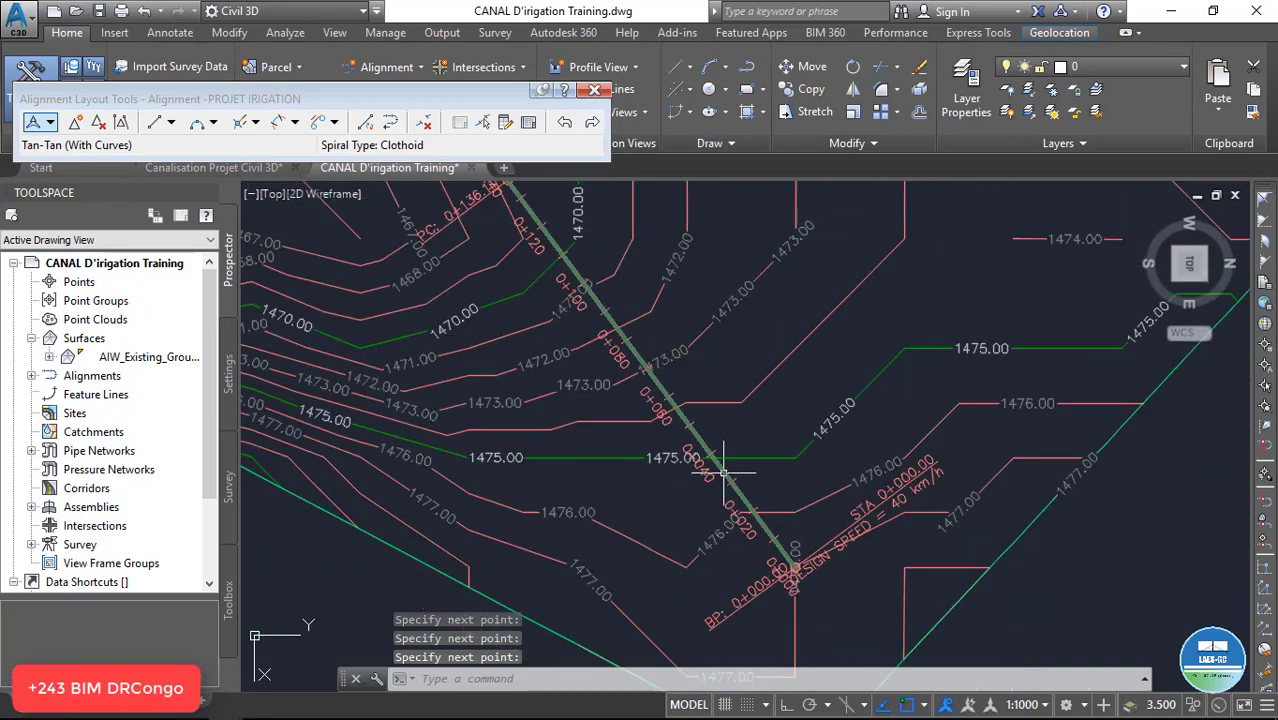
{"action": "scroll", "coordinate": [770, 452], "scroll_direction": "down", "scroll_amount": 5}
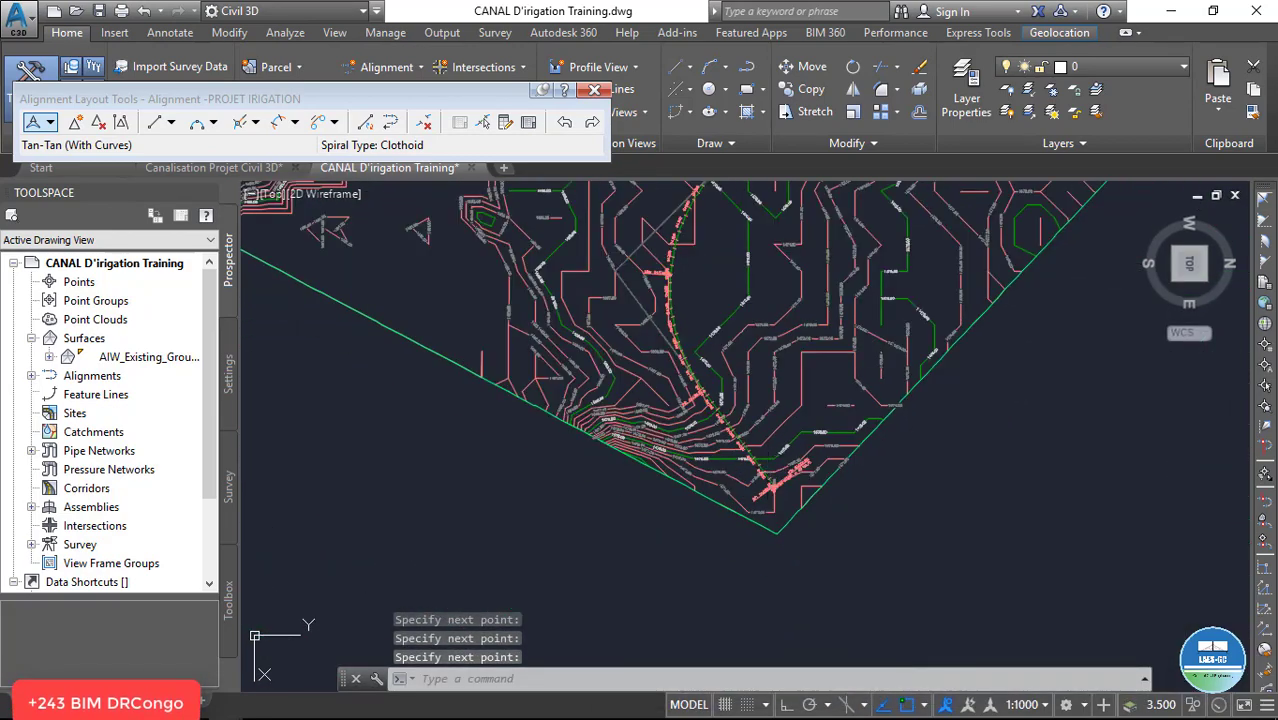
{"action": "scroll", "coordinate": [771, 481], "scroll_direction": "up", "scroll_amount": 9}
{"action": "scroll", "coordinate": [770, 481], "scroll_direction": "down", "scroll_amount": 5}
{"action": "scroll", "coordinate": [660, 320], "scroll_direction": "down", "scroll_amount": 1}
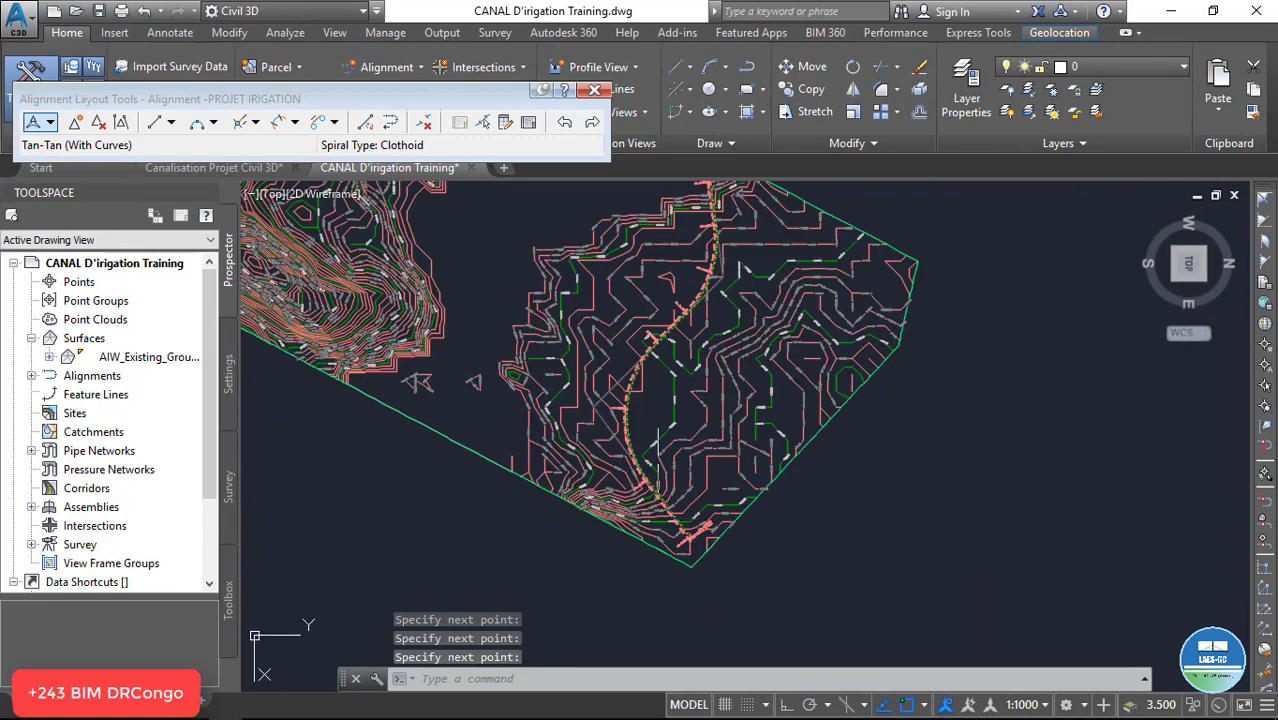
{"action": "scroll", "coordinate": [659, 318], "scroll_direction": "up", "scroll_amount": 1}
{"action": "scroll", "coordinate": [659, 318], "scroll_direction": "up", "scroll_amount": 2}
{"action": "scroll", "coordinate": [650, 371], "scroll_direction": "down", "scroll_amount": 4}
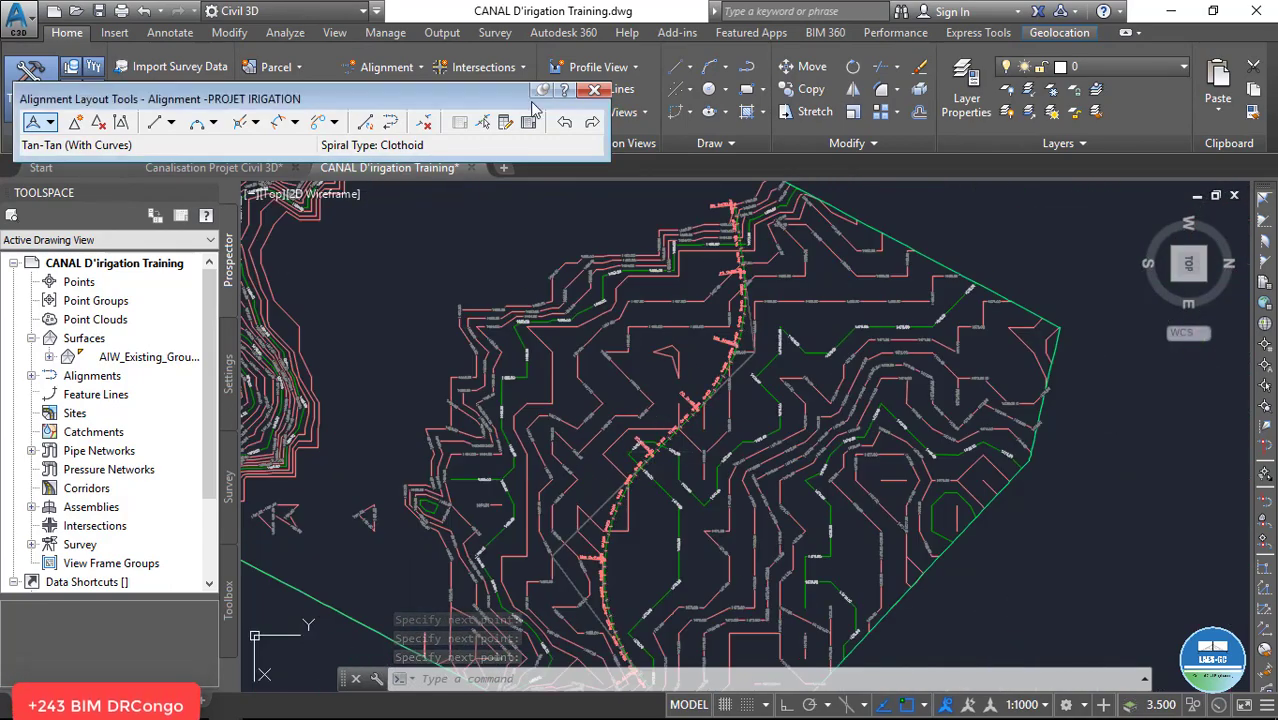
{"action": "left_click", "coordinate": [594, 90]}
{"action": "scroll", "coordinate": [620, 400], "scroll_direction": "down", "scroll_amount": 4}
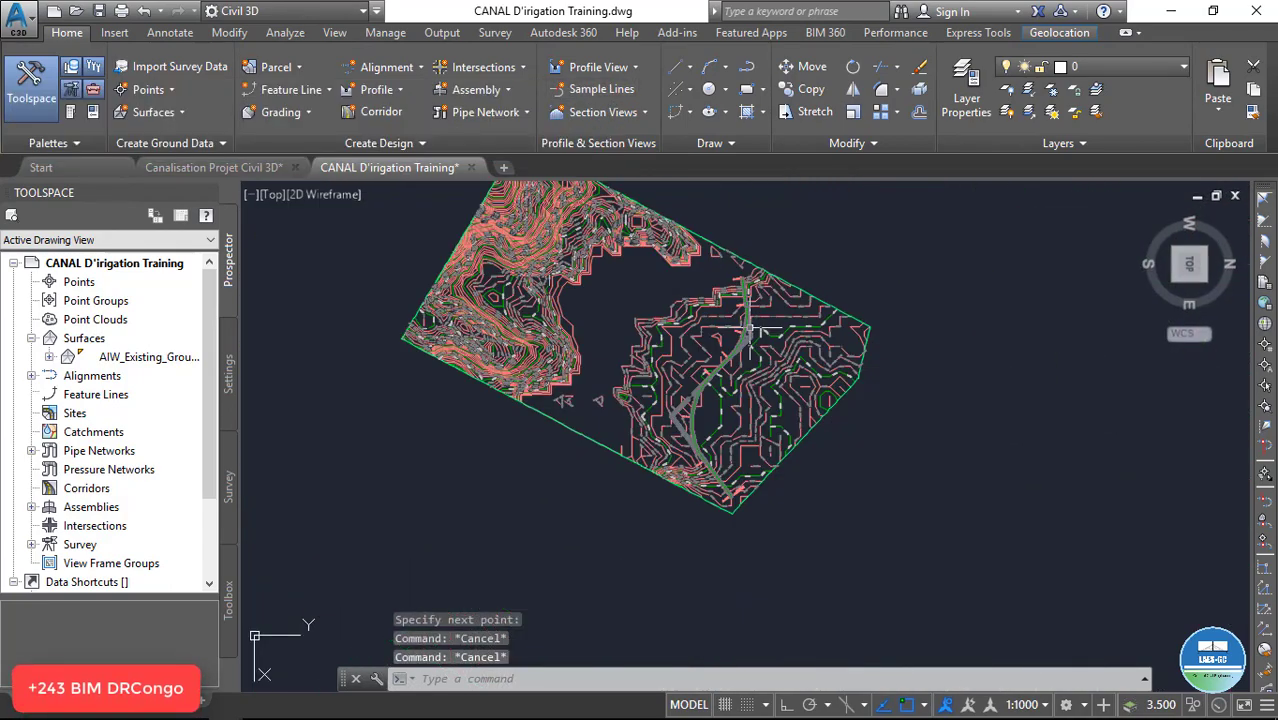
{"action": "scroll", "coordinate": [620, 400], "scroll_direction": "up", "scroll_amount": 4}
{"action": "scroll", "coordinate": [620, 400], "scroll_direction": "down", "scroll_amount": 1}
{"action": "scroll", "coordinate": [597, 350], "scroll_direction": "down", "scroll_amount": 1}
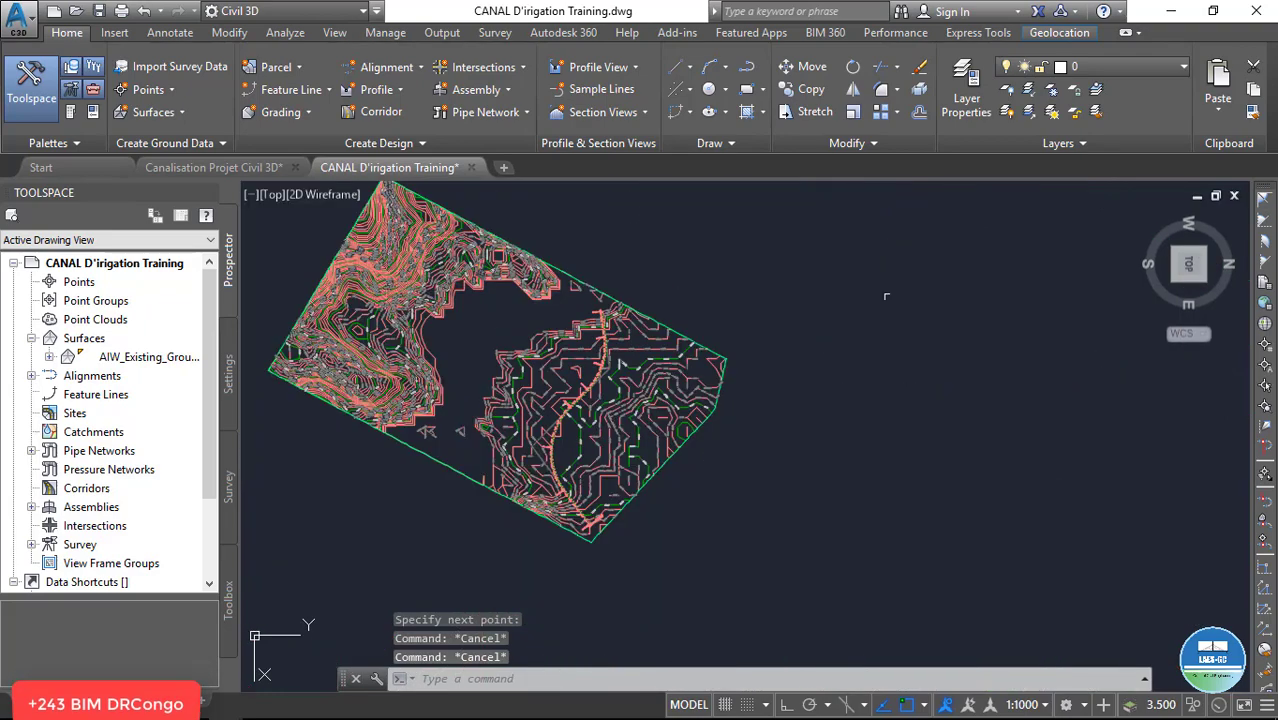
Sample a profile of the AIW_Existing_Ground surface along the full length of the PROJET IRIGATION alignment
{"action": "left_click", "coordinate": [399, 90]}
{"action": "left_click", "coordinate": [428, 114]}
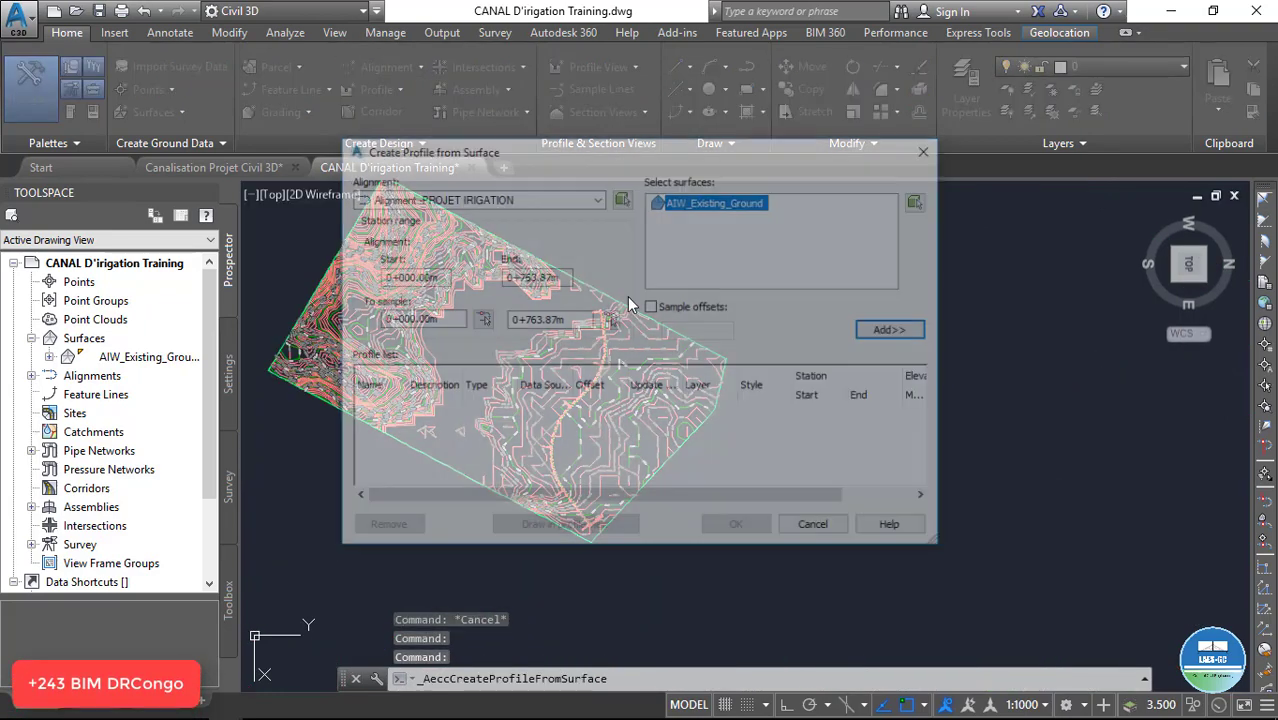
{"action": "left_click", "coordinate": [918, 331]}
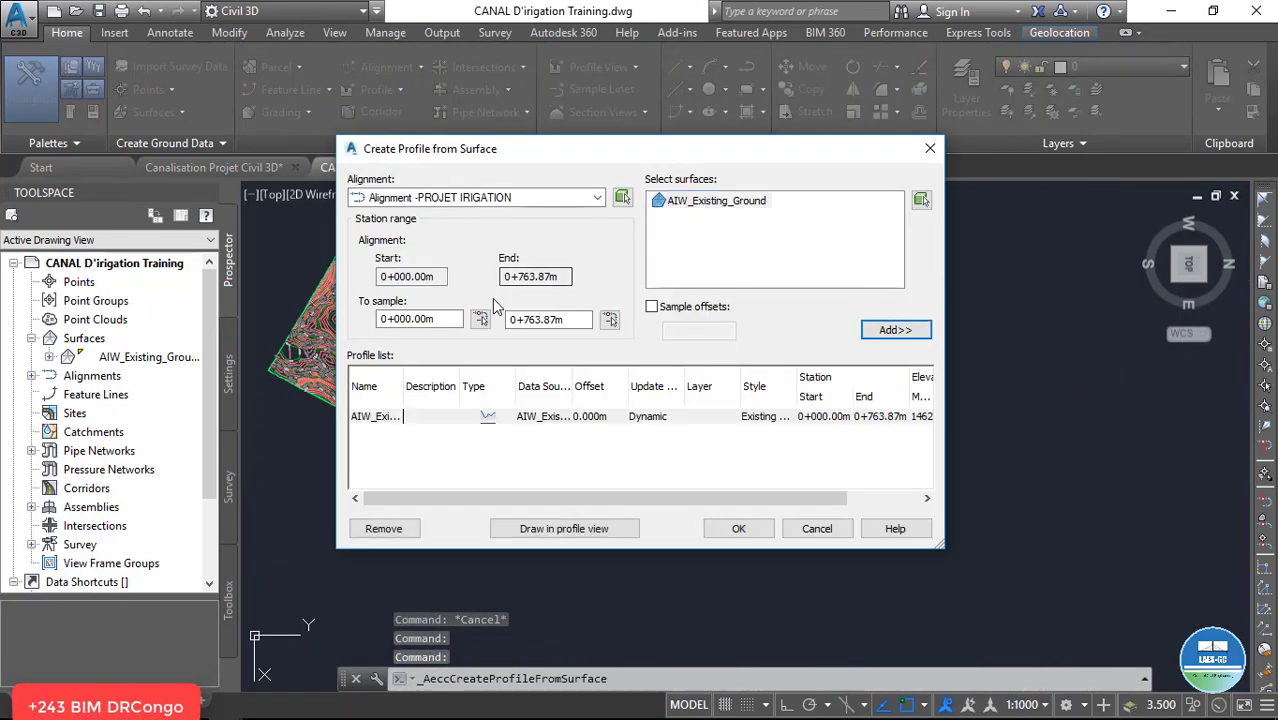
Create a profile view with automatic height and the EG-FG Elevations and Stations band set, placing it in empty space beside the surface
{"action": "left_click", "coordinate": [560, 528]}
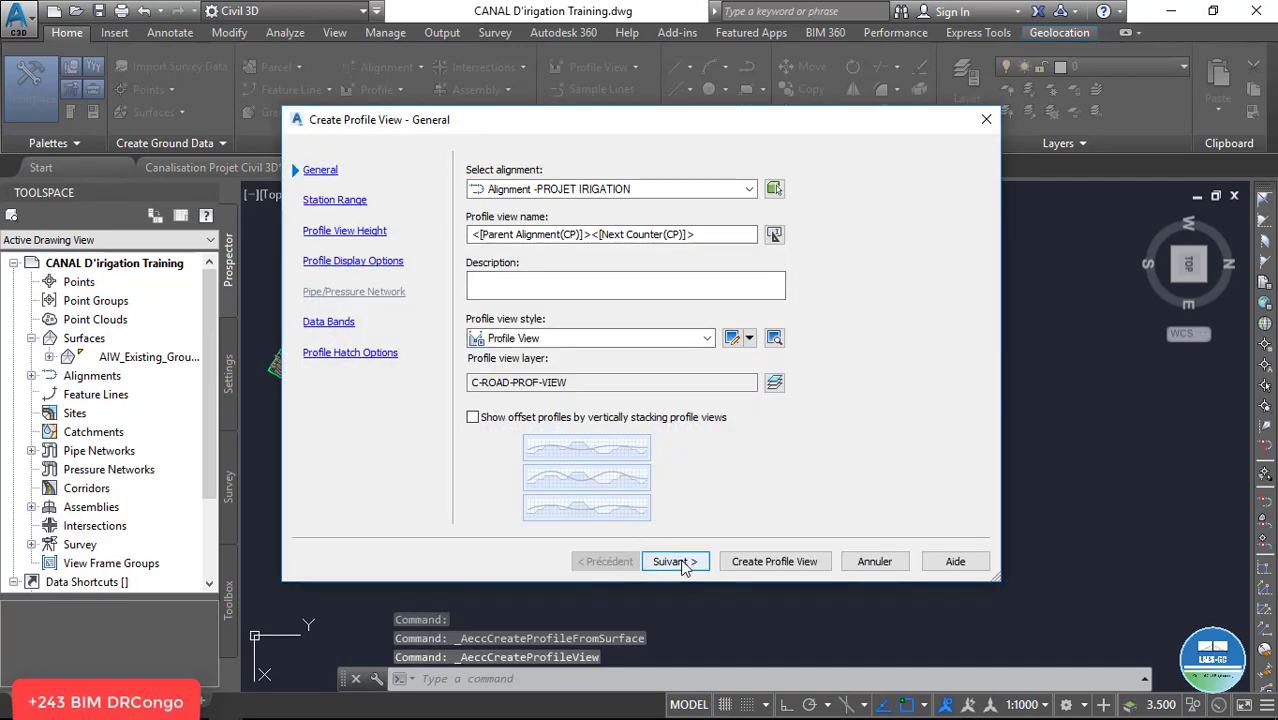
{"action": "left_click", "coordinate": [673, 561]}
{"action": "left_click", "coordinate": [673, 561]}
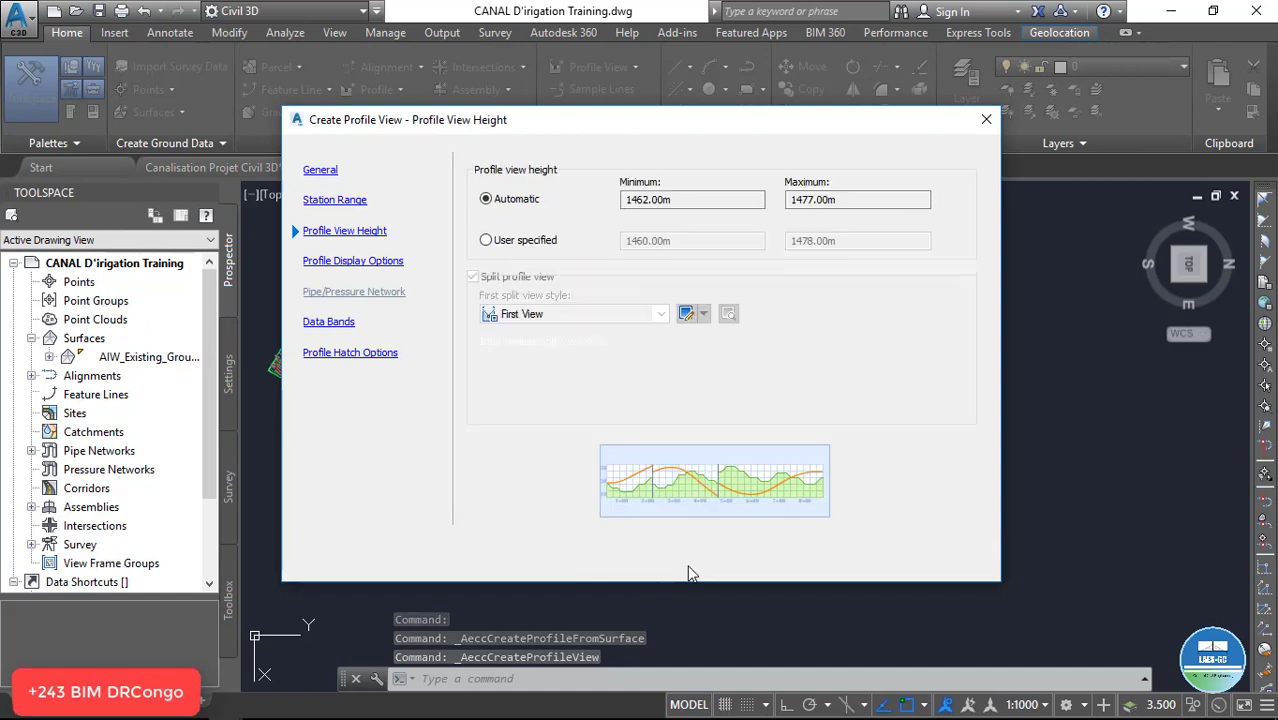
{"action": "left_click", "coordinate": [688, 566]}
{"action": "left_click", "coordinate": [688, 566]}
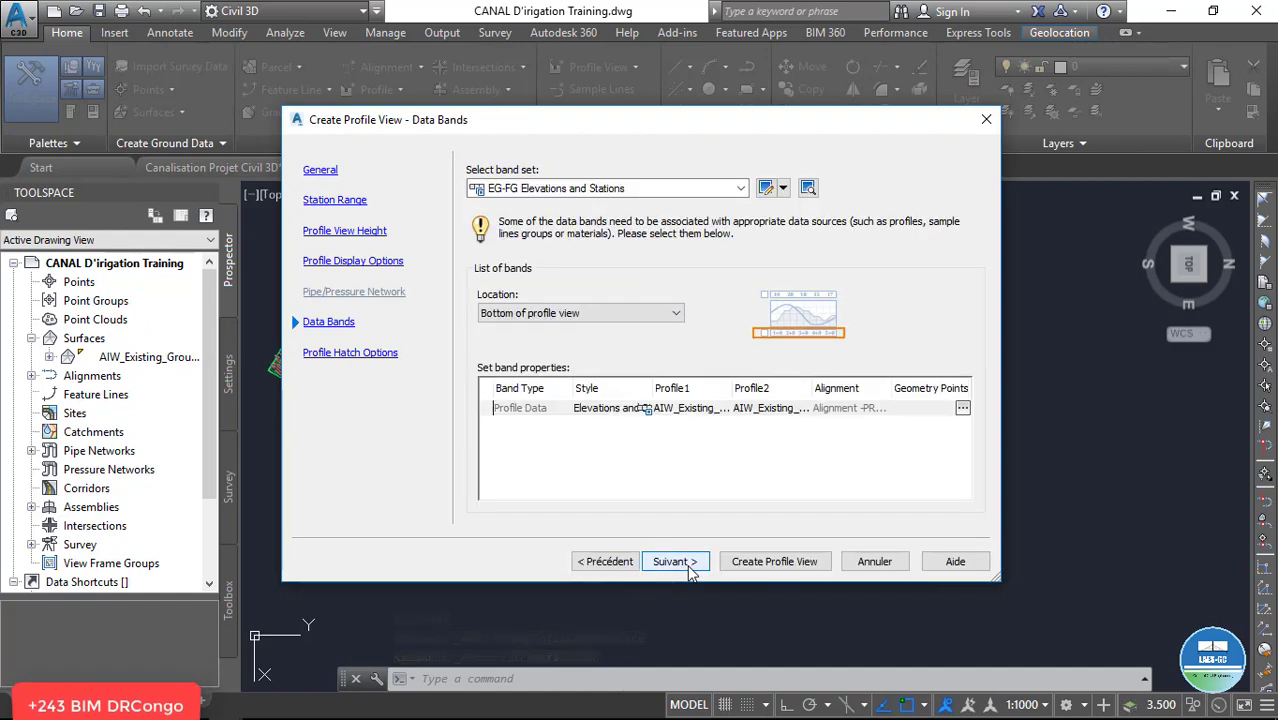
{"action": "left_click", "coordinate": [688, 566]}
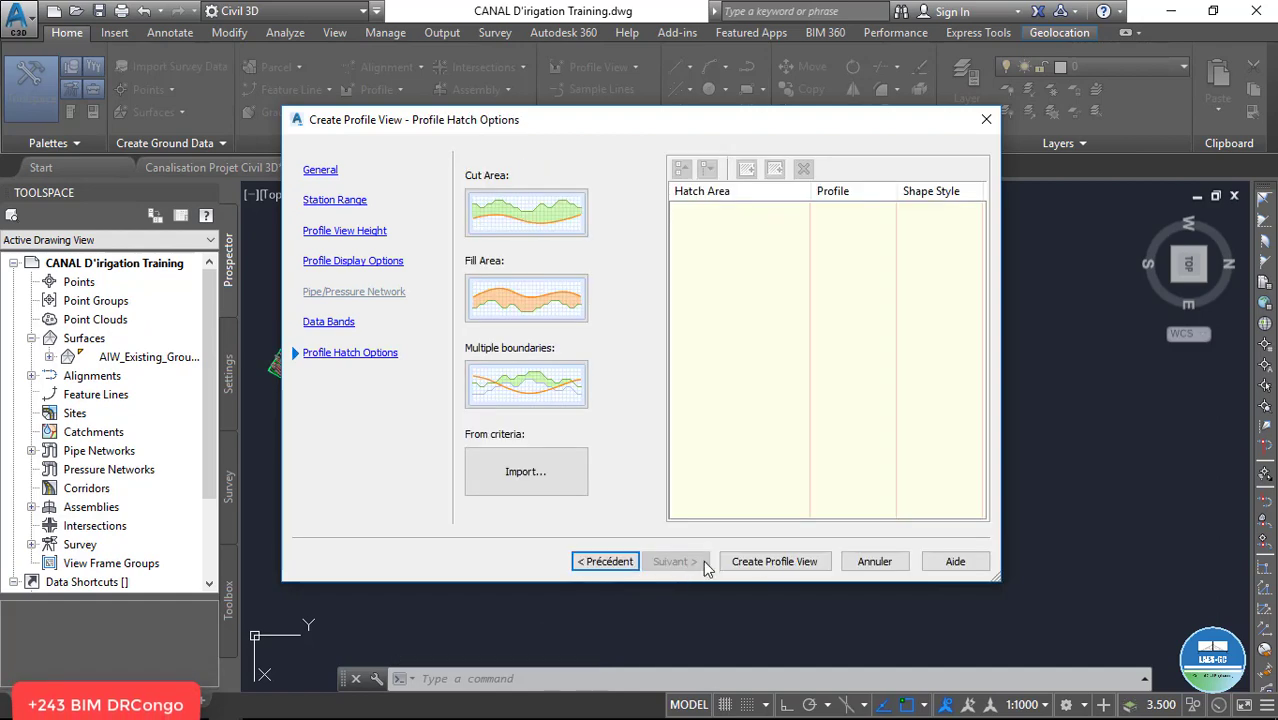
{"action": "left_click", "coordinate": [790, 562]}
{"action": "scroll", "coordinate": [572, 480], "scroll_direction": "down", "scroll_amount": 3}
{"action": "left_click", "coordinate": [672, 370]}
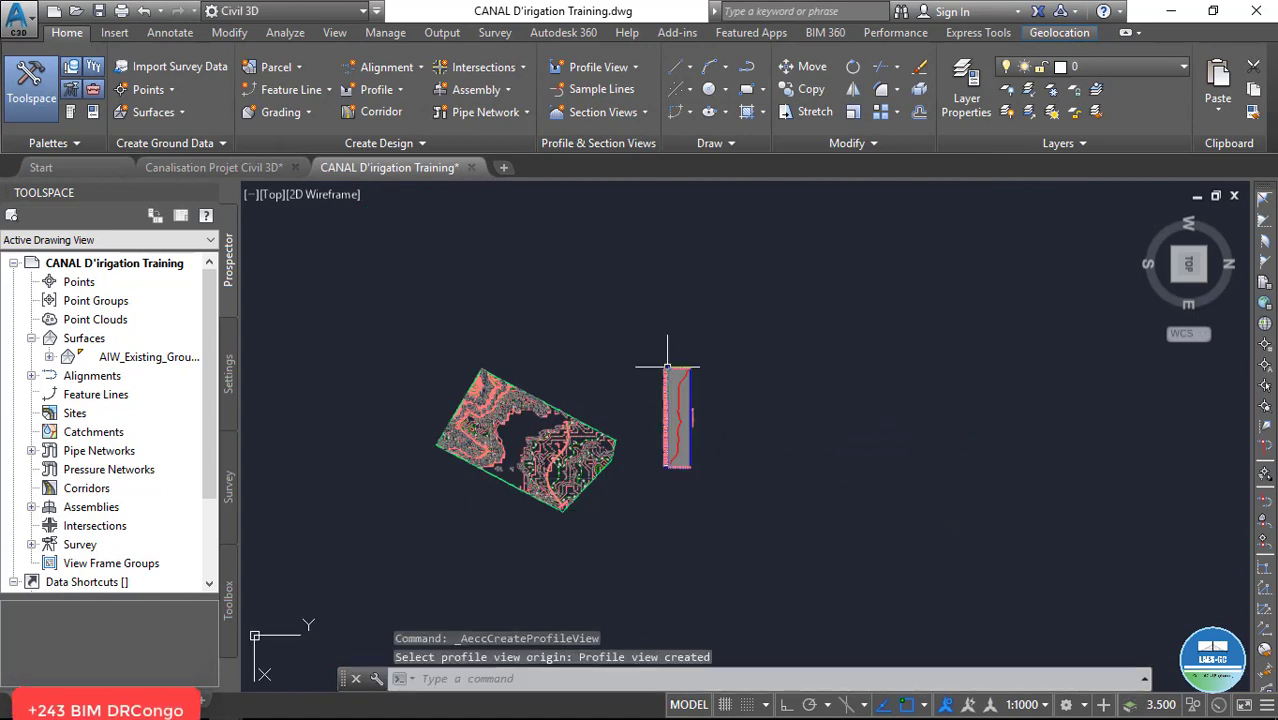
Rotate the top view by 90° so north points up and the profile view reads horizontally
{"action": "scroll", "coordinate": [690, 430], "scroll_direction": "up", "scroll_amount": 5}
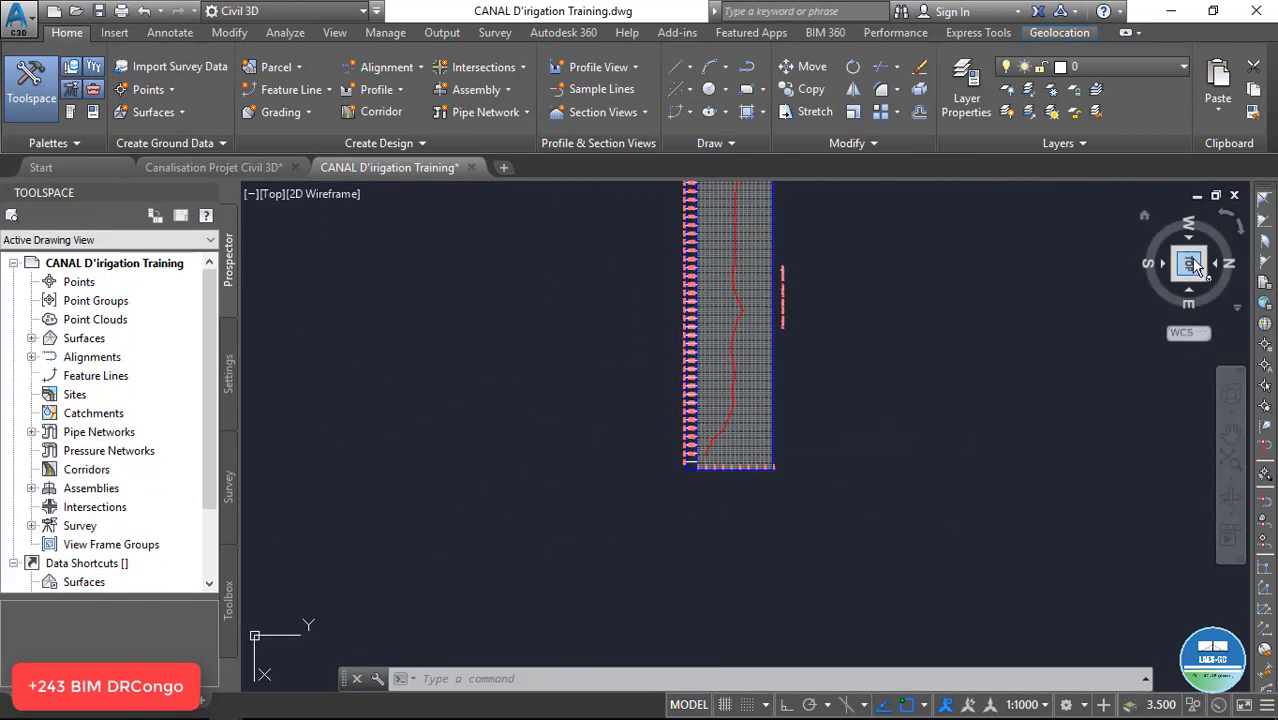
{"action": "left_click", "coordinate": [1222, 222]}
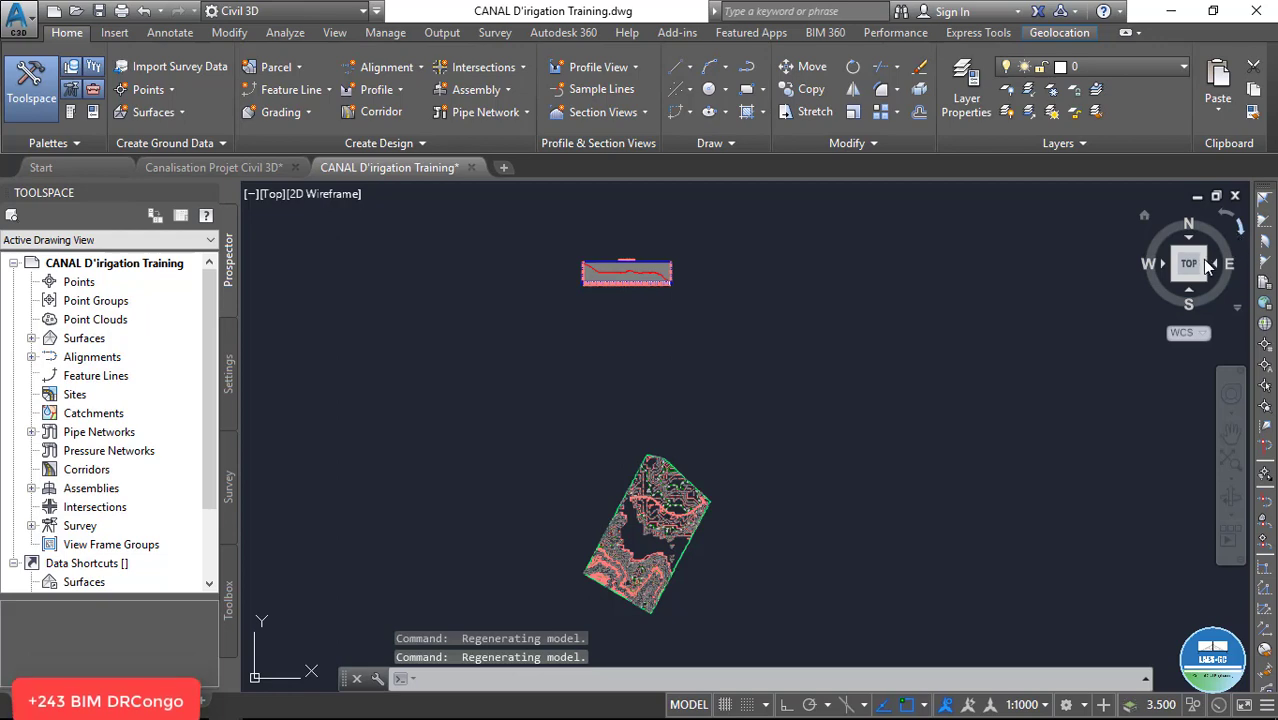
Examine the surface contours, the alignment across them and the profile view in the north-up top view
{"action": "left_click", "coordinate": [1208, 263]}
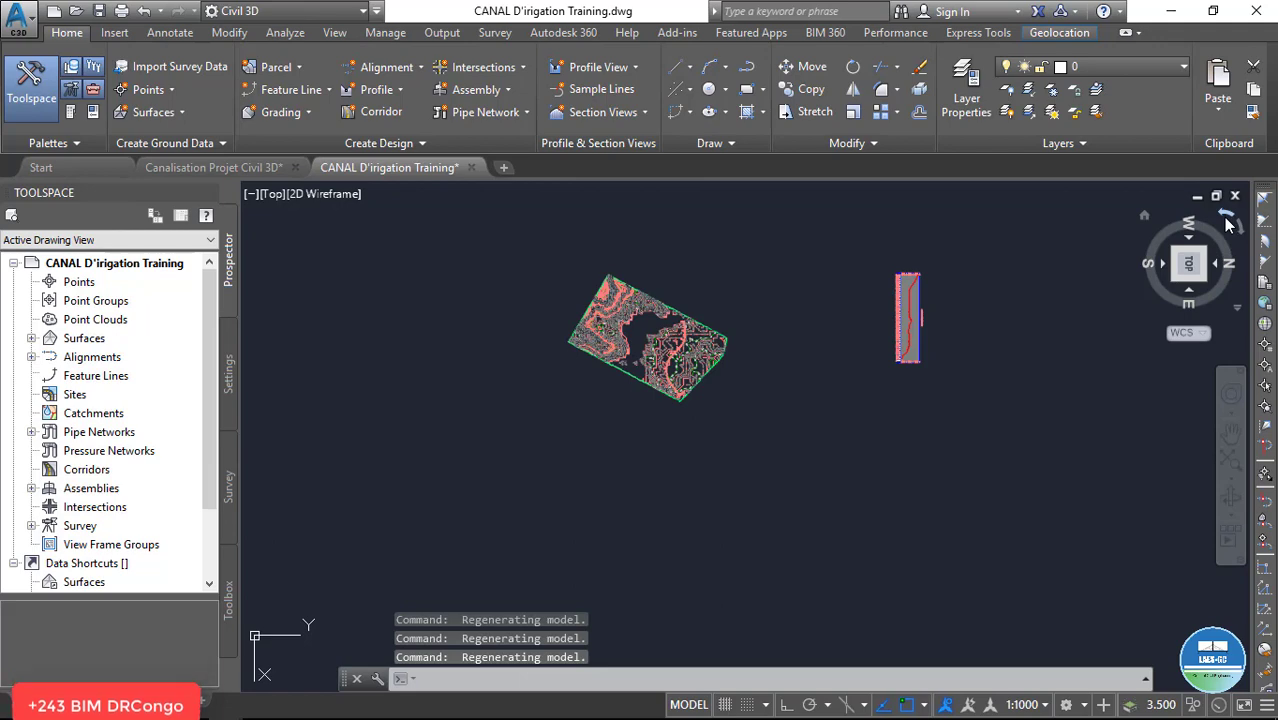
{"action": "left_click", "coordinate": [1228, 218]}
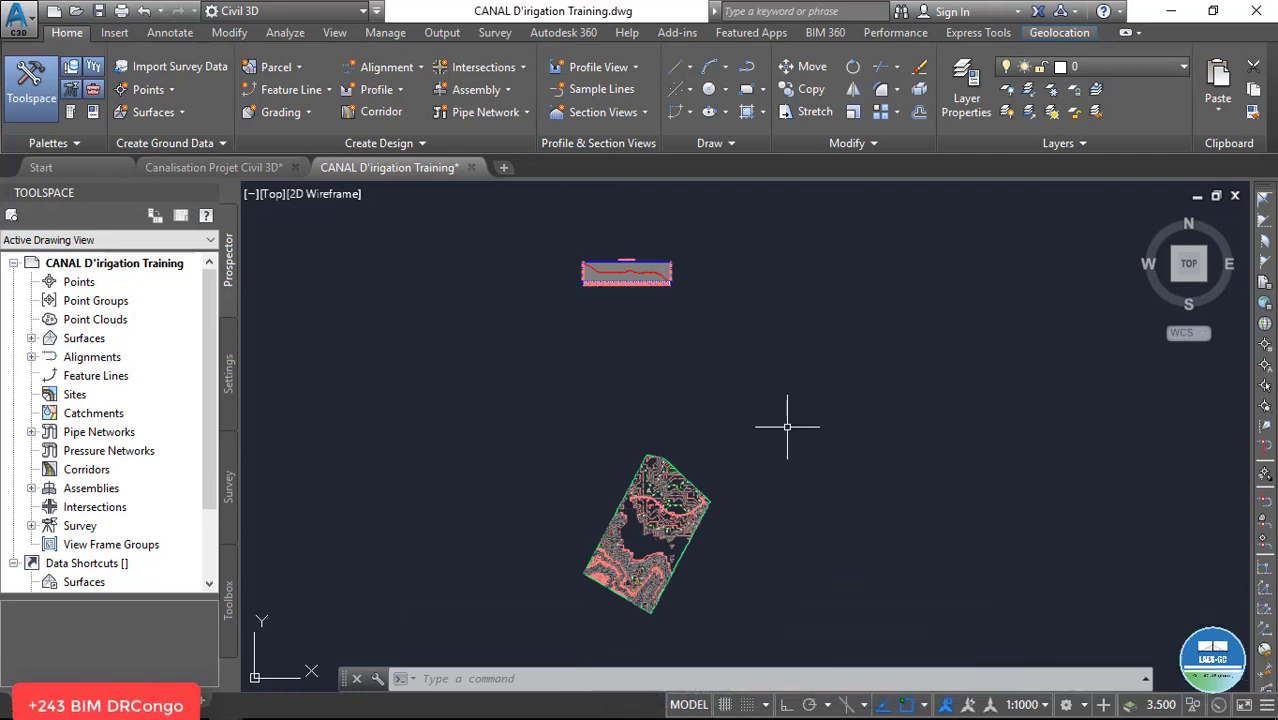
{"action": "scroll", "coordinate": [756, 451], "scroll_direction": "up", "scroll_amount": 8}
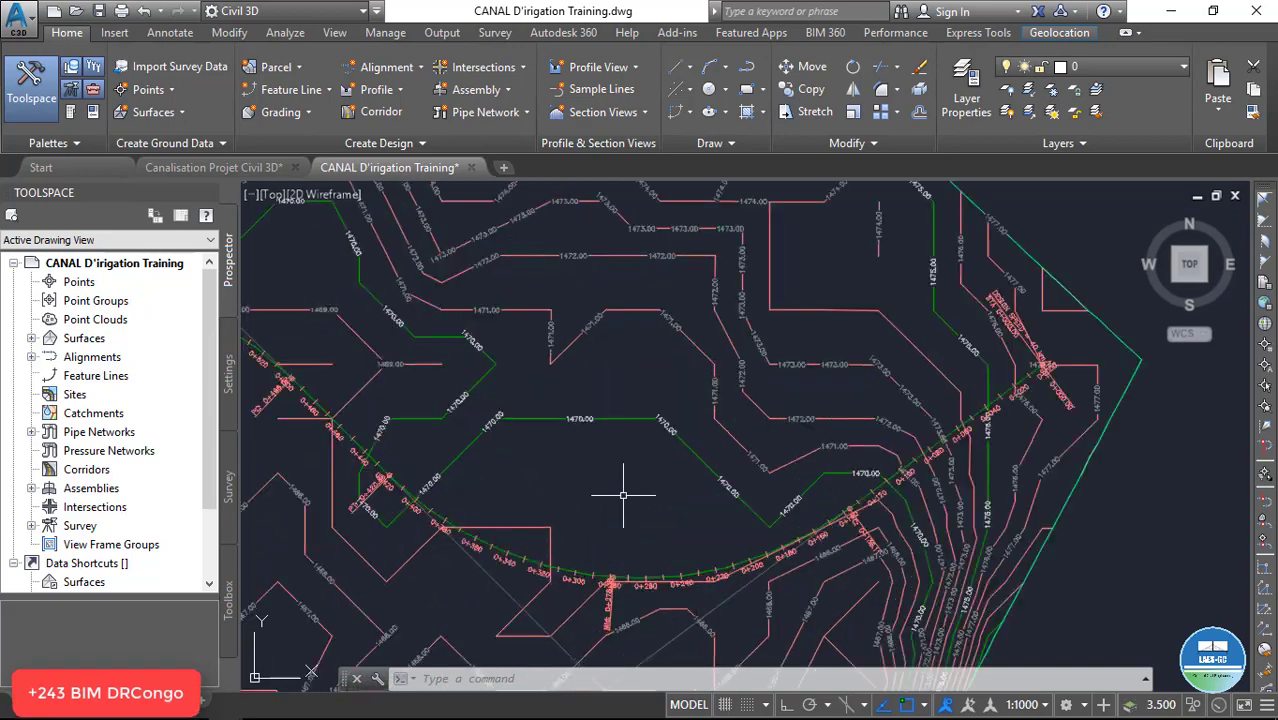
{"action": "scroll", "coordinate": [577, 371], "scroll_direction": "down", "scroll_amount": 2}
{"action": "scroll", "coordinate": [594, 407], "scroll_direction": "up", "scroll_amount": 2}
{"action": "scroll", "coordinate": [571, 371], "scroll_direction": "down", "scroll_amount": 10}
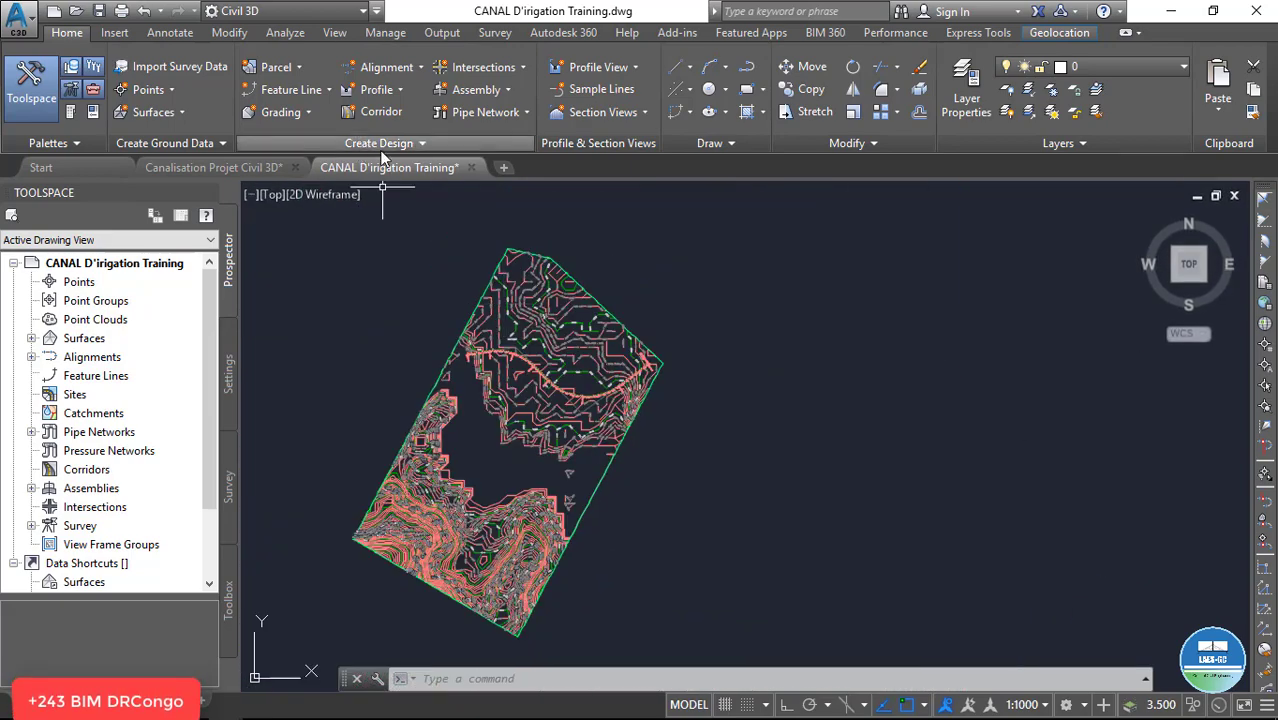
{"action": "scroll", "coordinate": [354, 271], "scroll_direction": "up", "scroll_amount": 4}
{"action": "scroll", "coordinate": [591, 475], "scroll_direction": "down", "scroll_amount": 3}
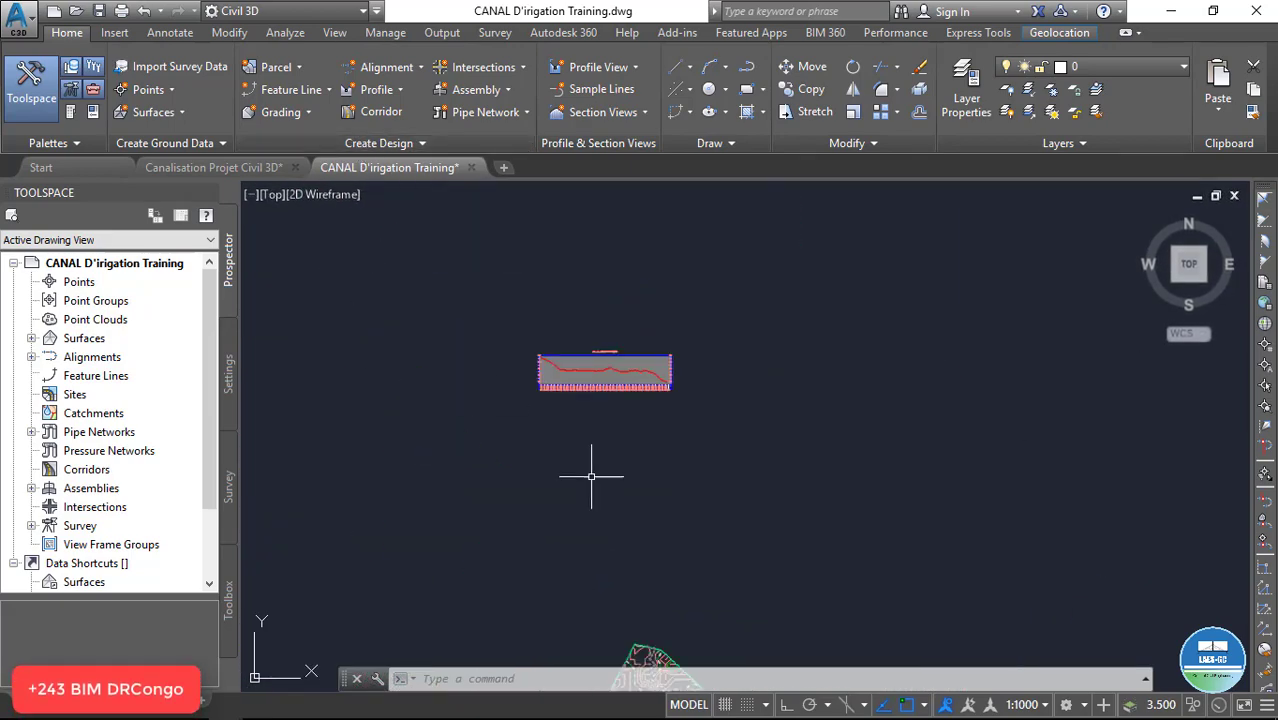
Edit the profile view style so the left vertical axis has a 20 m major tick interval, and apply it
{"action": "scroll", "coordinate": [569, 427], "scroll_direction": "up", "scroll_amount": 5}
{"action": "left_click", "coordinate": [585, 337]}
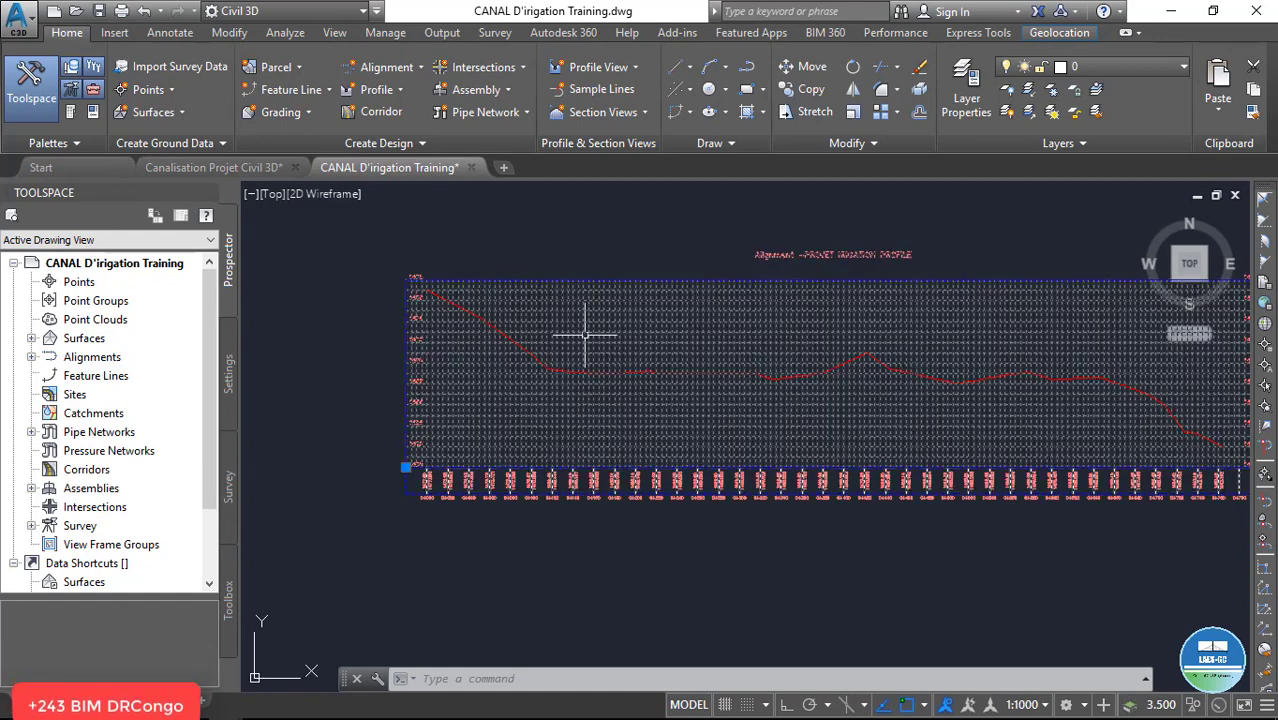
{"action": "left_click", "coordinate": [609, 118]}
{"action": "left_click", "coordinate": [528, 108]}
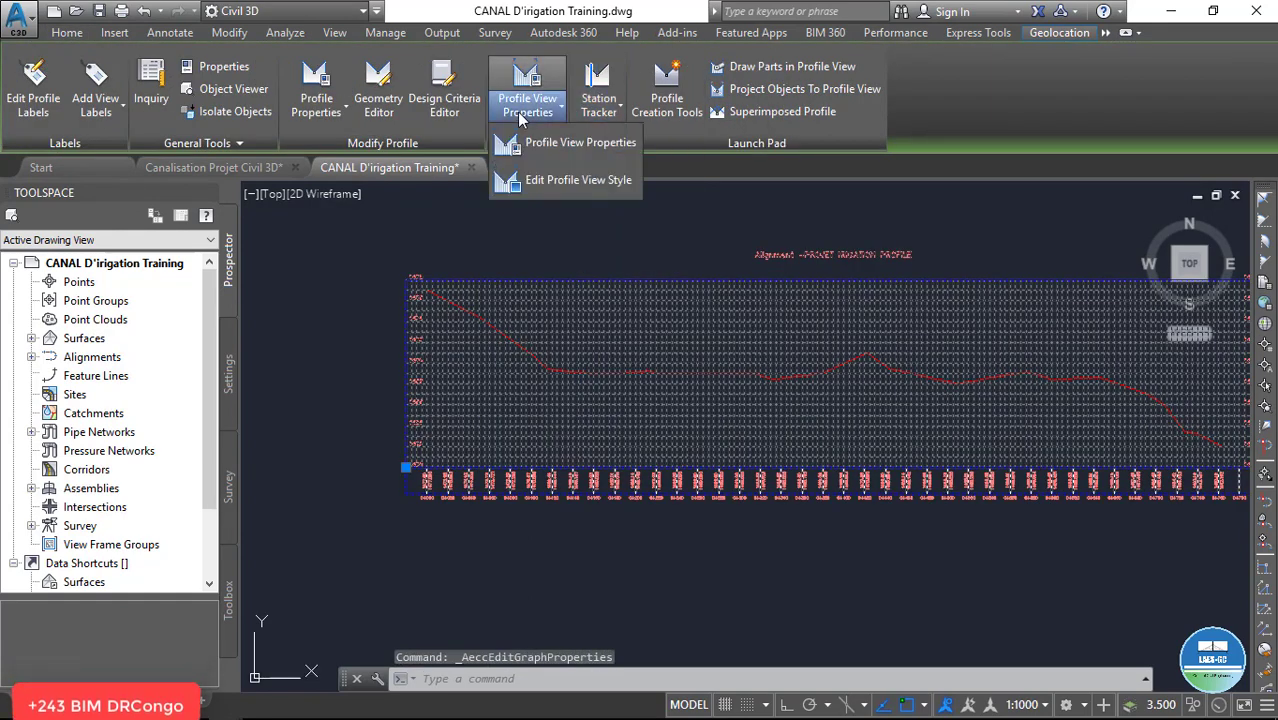
{"action": "left_click", "coordinate": [560, 180]}
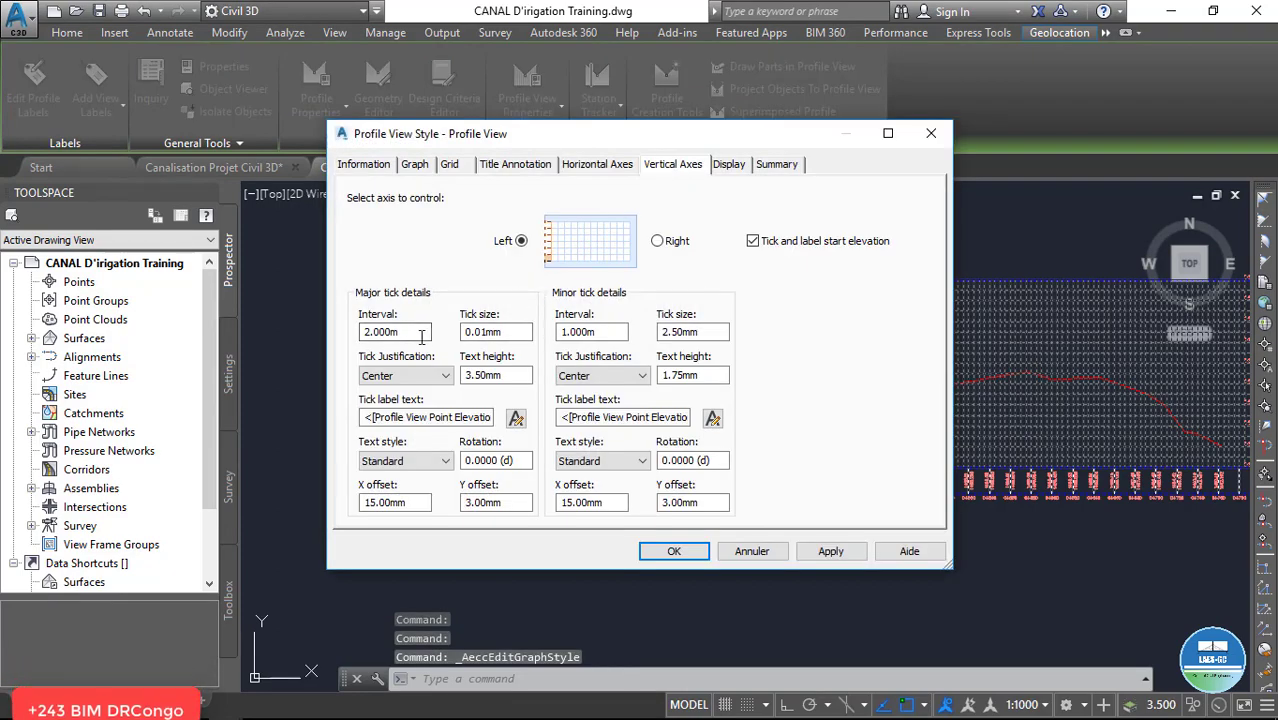
{"action": "double_click", "coordinate": [421, 337]}
{"action": "type", "text": "20"}
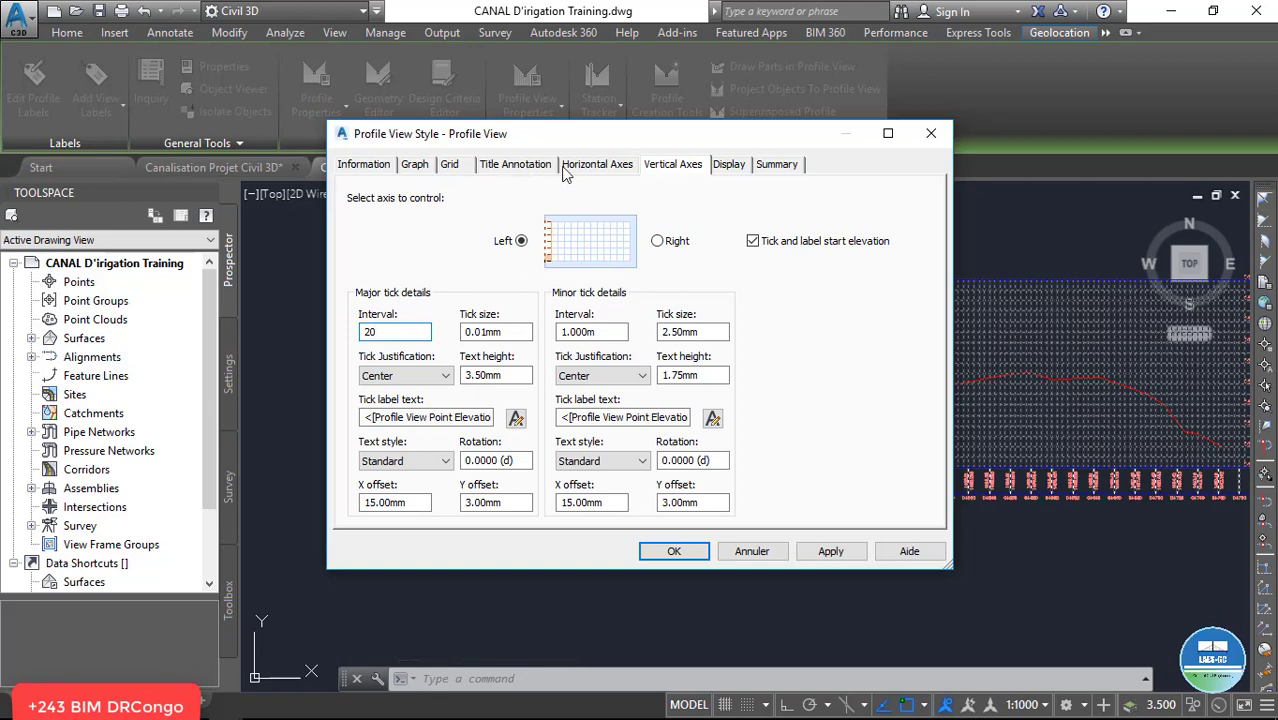
{"action": "left_click", "coordinate": [611, 168]}
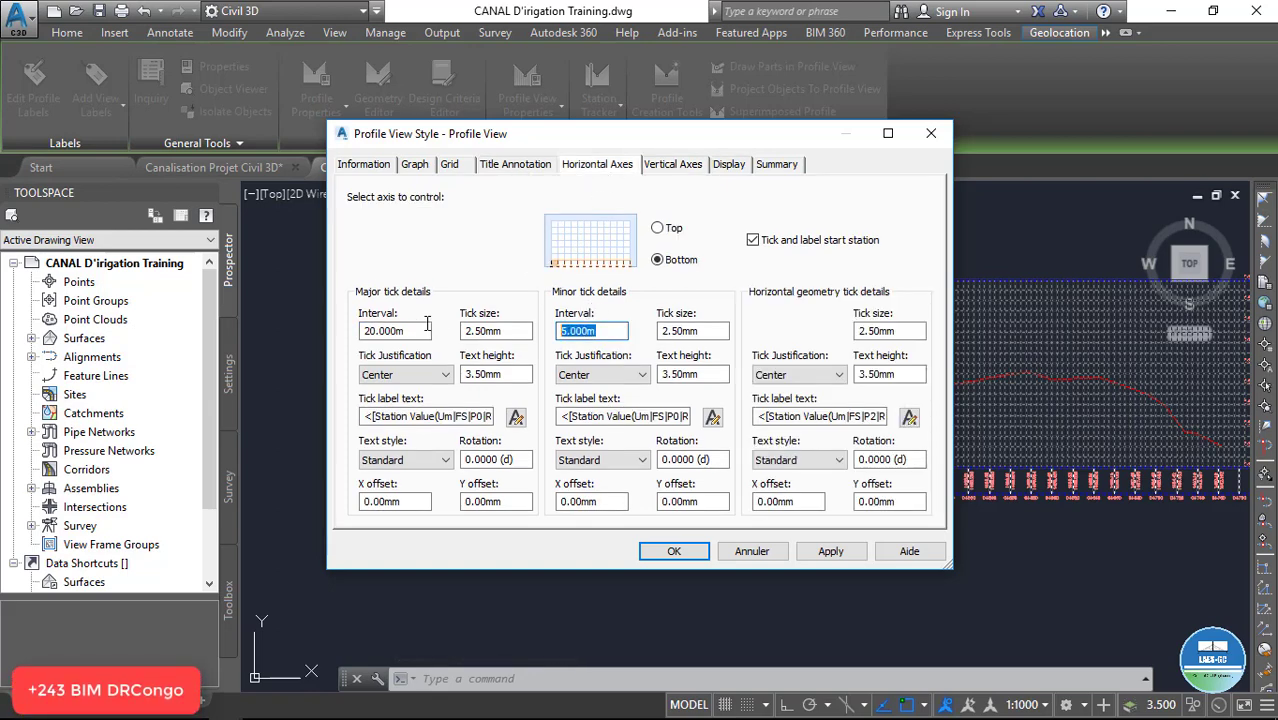
{"action": "left_click", "coordinate": [829, 550]}
{"action": "left_click", "coordinate": [674, 552]}
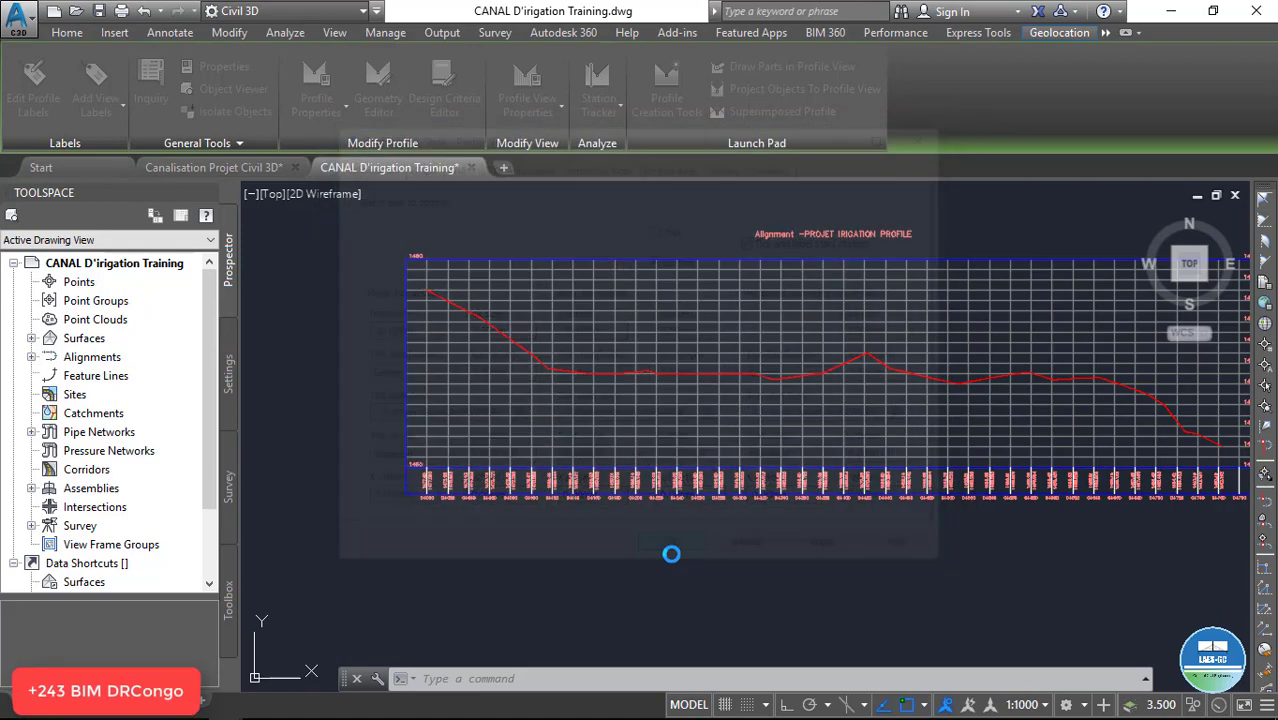
{"action": "key", "text": "Escape"}
Create a layout profile named IRIGATION PROJECT on the profile view, with the Design Profile style, Complete Label Set and no criteria-based design
{"action": "scroll", "coordinate": [468, 296], "scroll_direction": "up", "scroll_amount": 4}
{"action": "scroll", "coordinate": [468, 296], "scroll_direction": "down", "scroll_amount": 5}
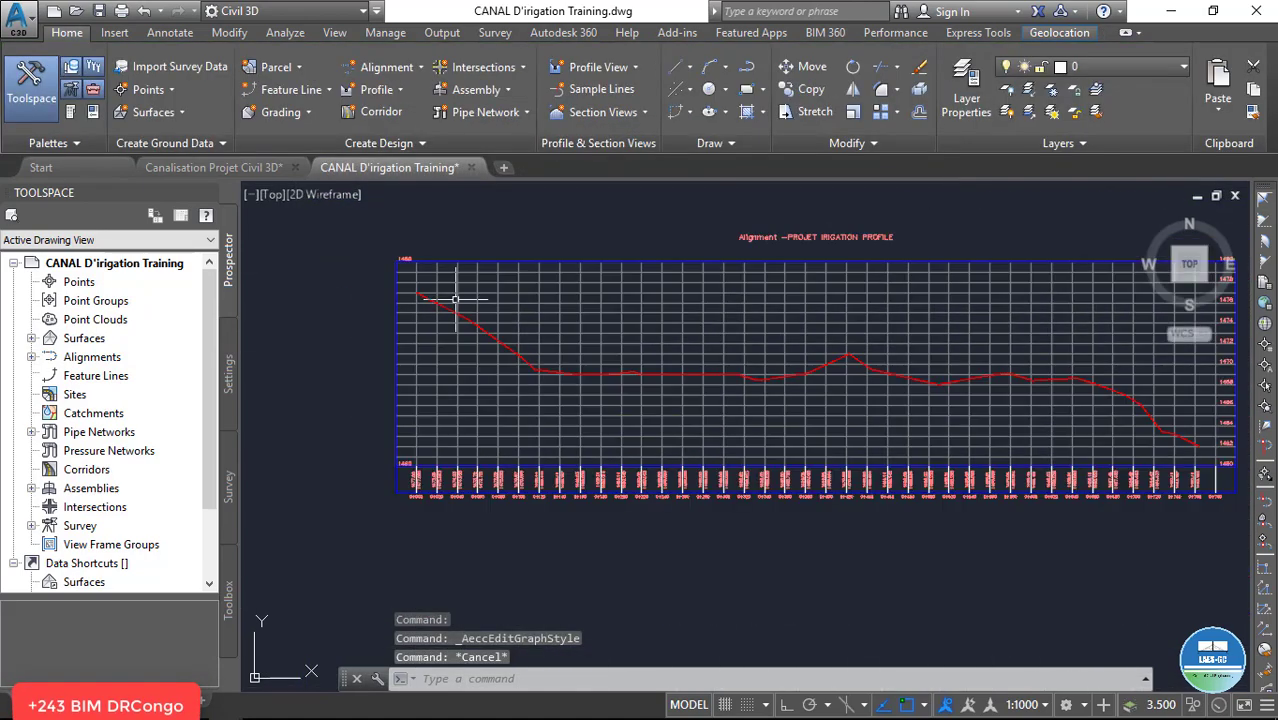
{"action": "left_click", "coordinate": [388, 96]}
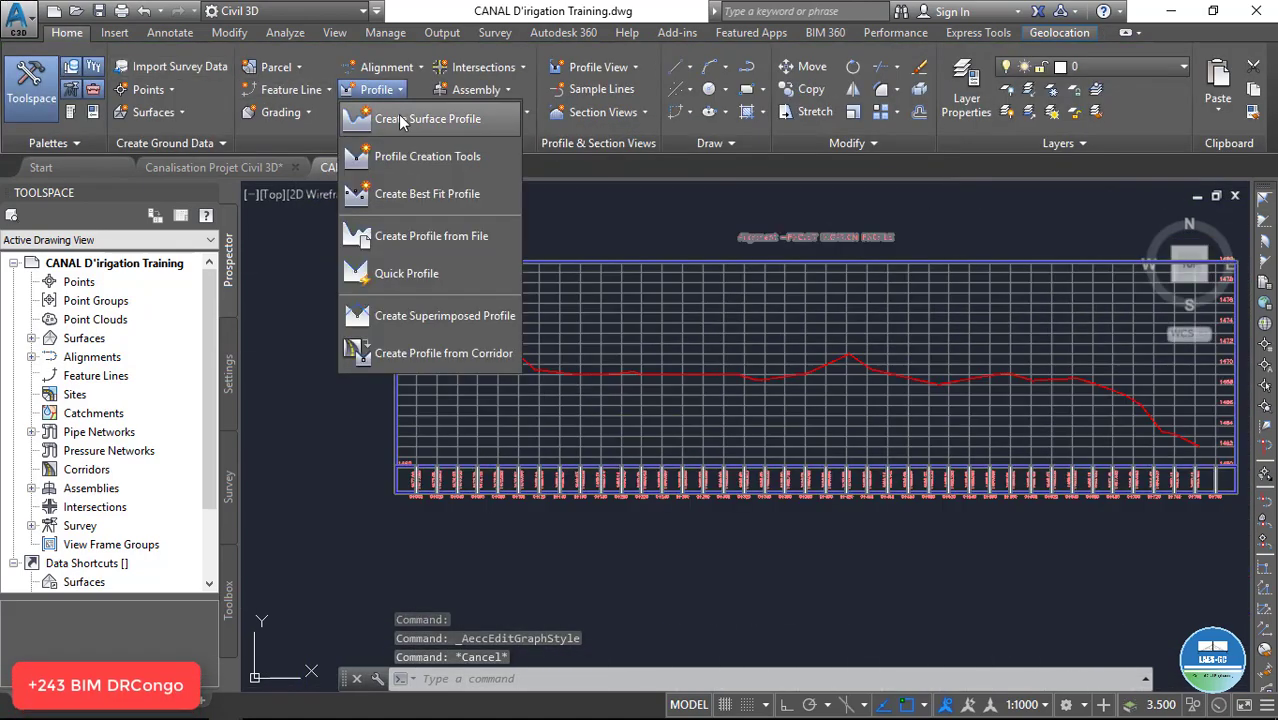
{"action": "left_click", "coordinate": [405, 154]}
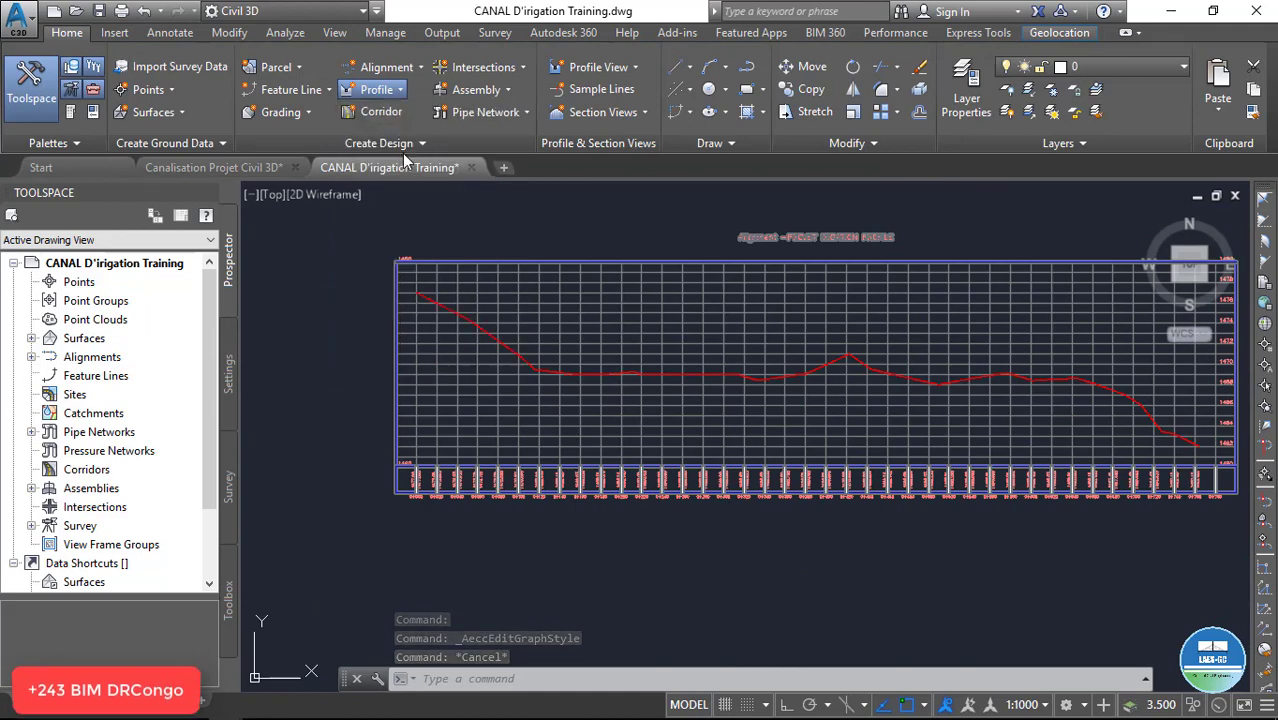
{"action": "left_click", "coordinate": [450, 258]}
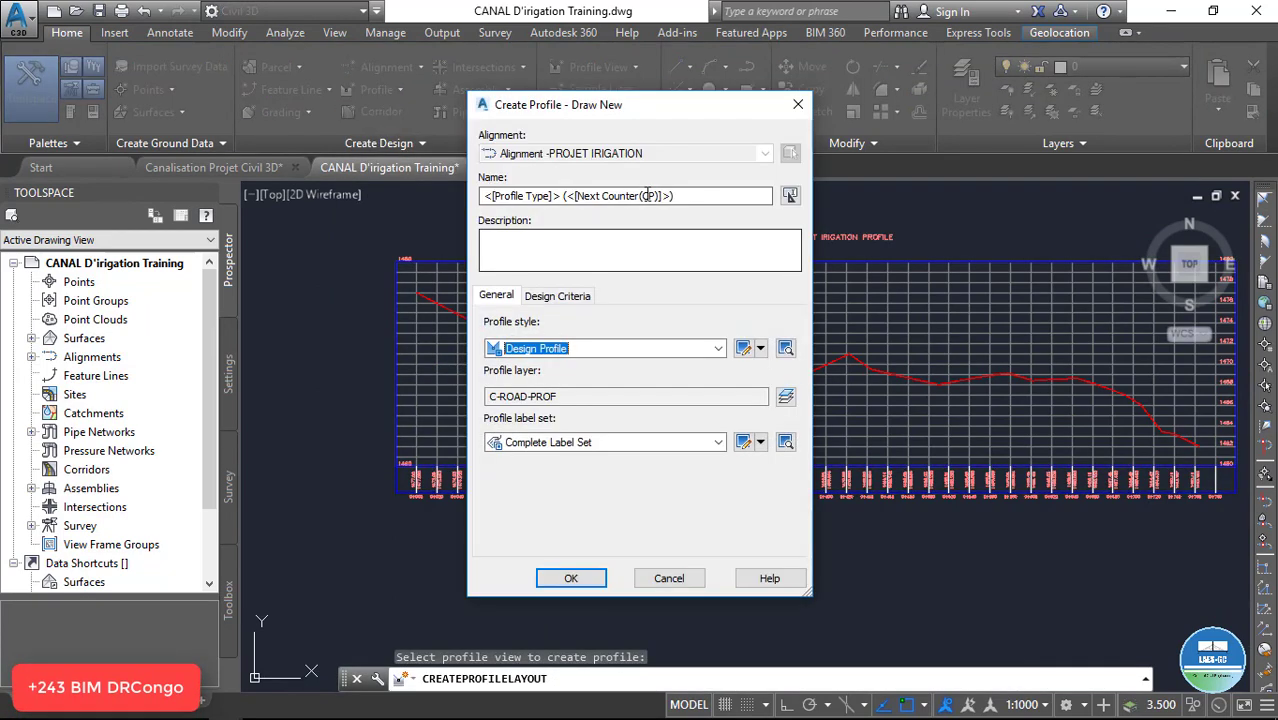
{"action": "left_click", "coordinate": [692, 195]}
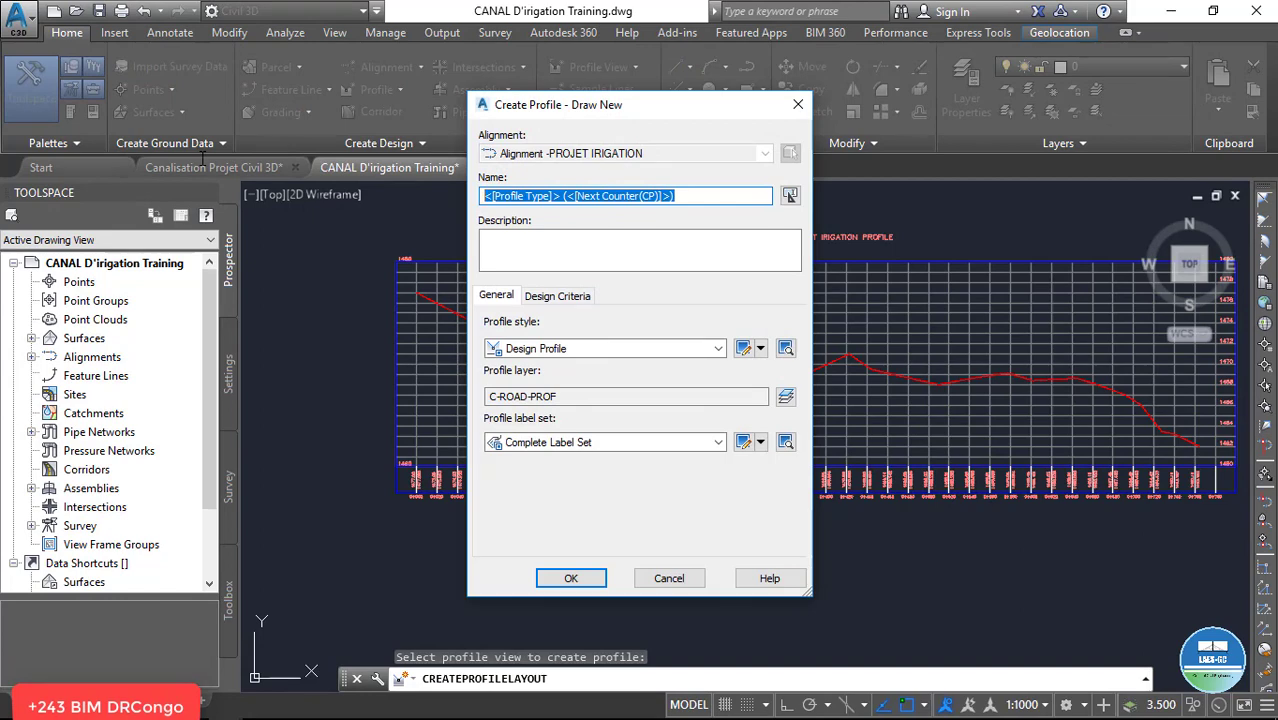
{"action": "type", "text": "IRIGATION PROJECT"}
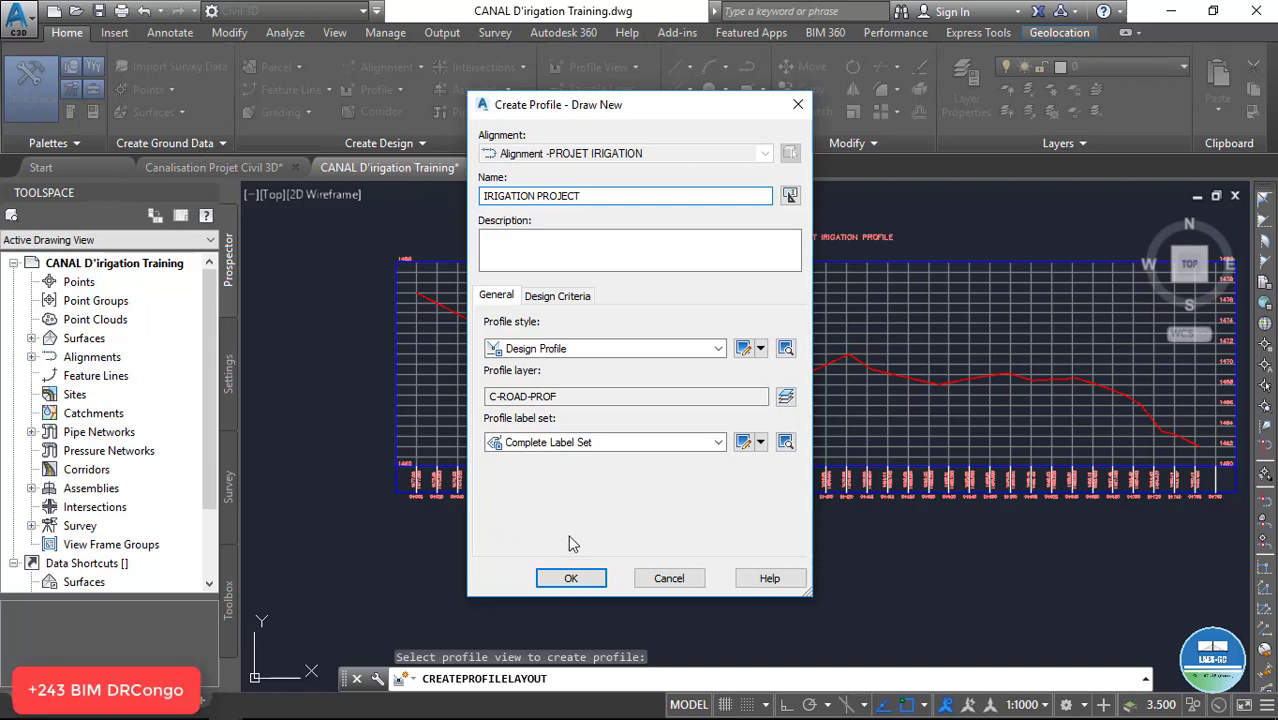
{"action": "left_click", "coordinate": [562, 297]}
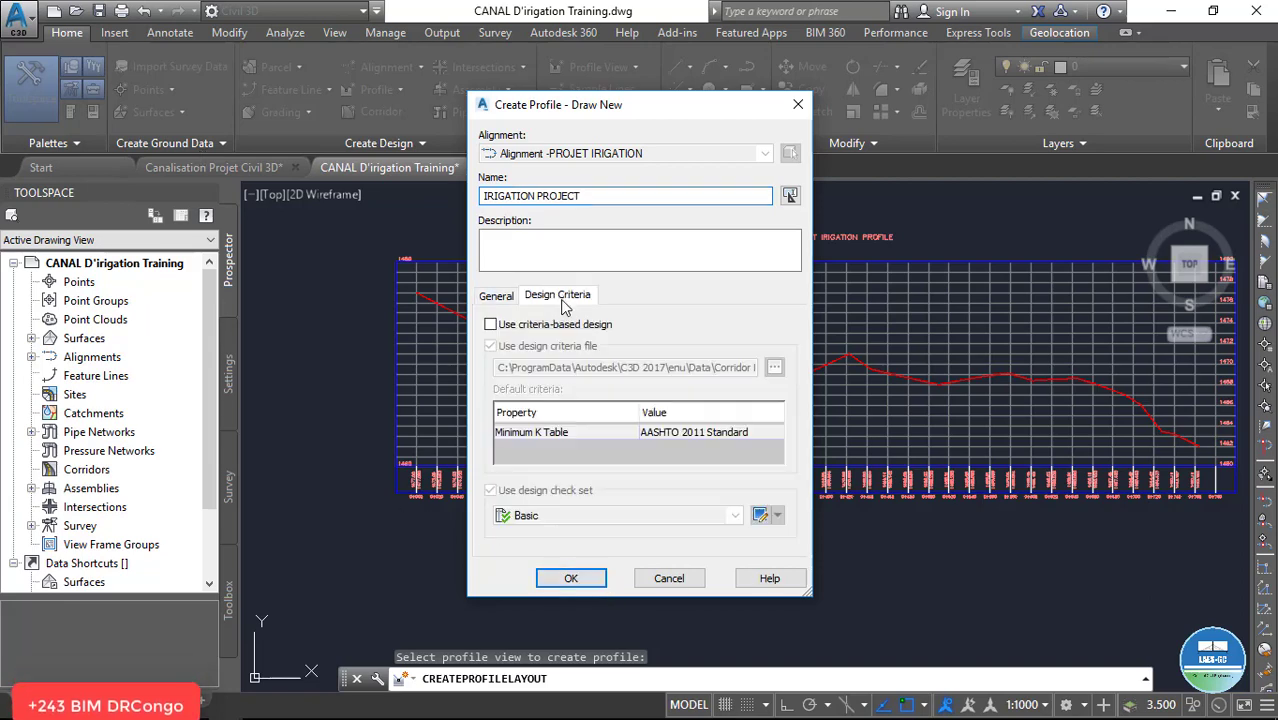
{"action": "left_click", "coordinate": [571, 578]}
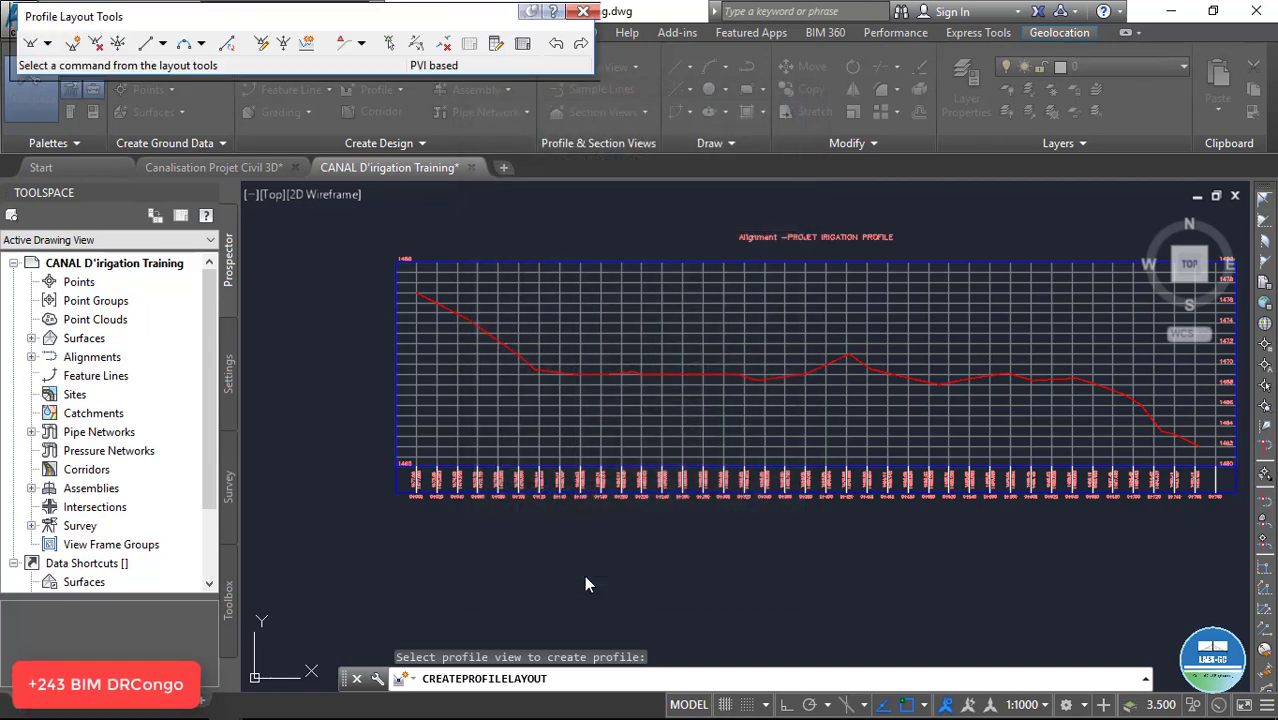
Draw tangents with curves just below the ground line, from station 0+000 down the initial slope to about station 0+140
{"action": "left_click", "coordinate": [47, 43]}
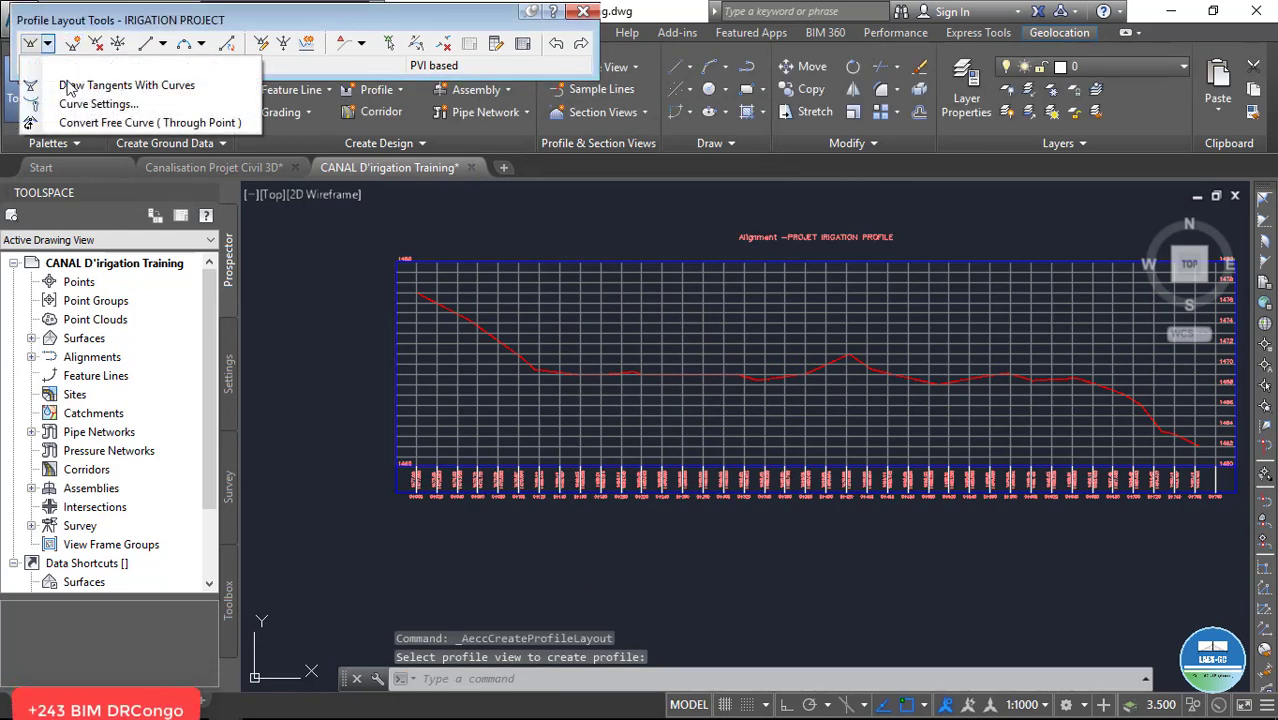
{"action": "left_click", "coordinate": [90, 84]}
{"action": "scroll", "coordinate": [455, 325], "scroll_direction": "up", "scroll_amount": 4}
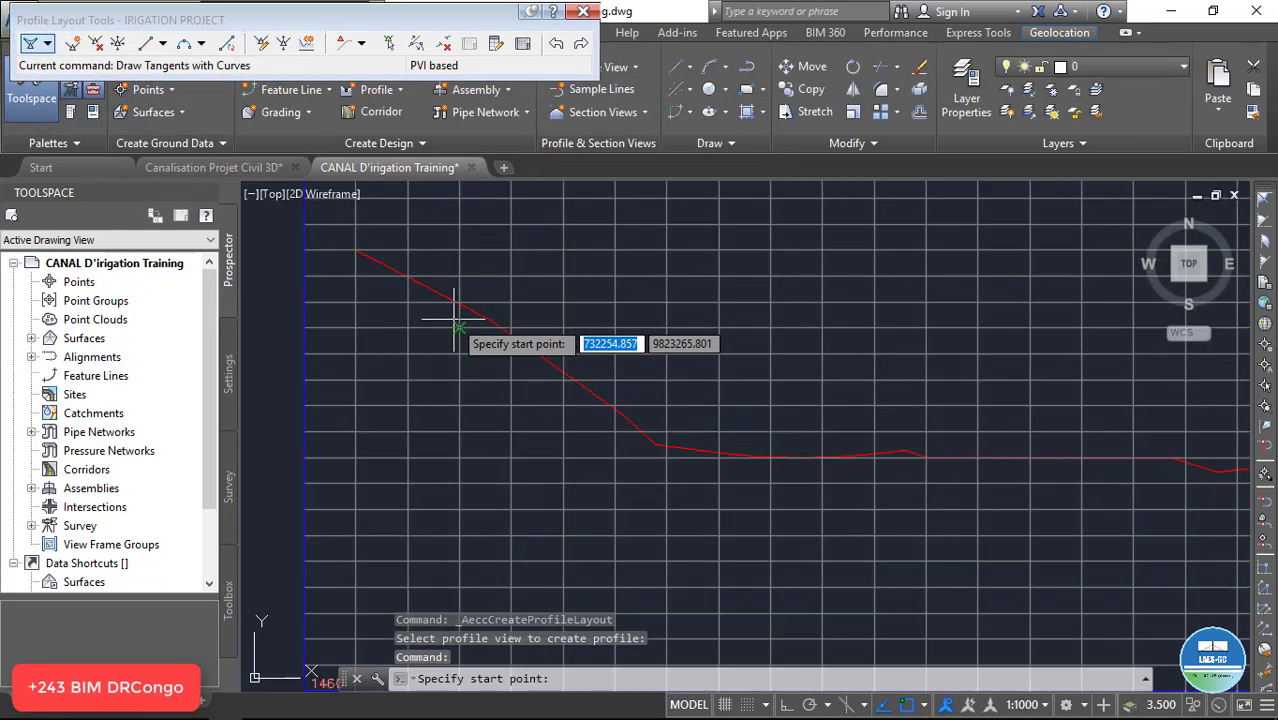
{"action": "left_click", "coordinate": [355, 276]}
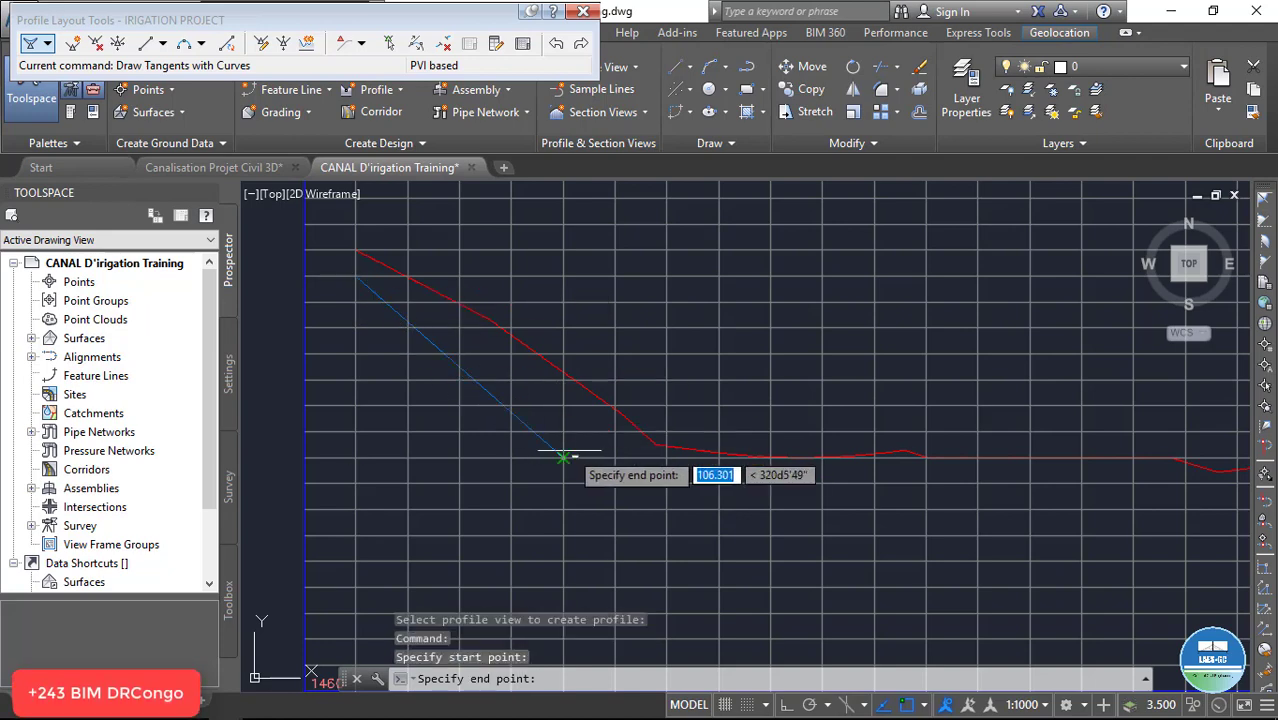
{"action": "scroll", "coordinate": [545, 445], "scroll_direction": "down", "scroll_amount": 3}
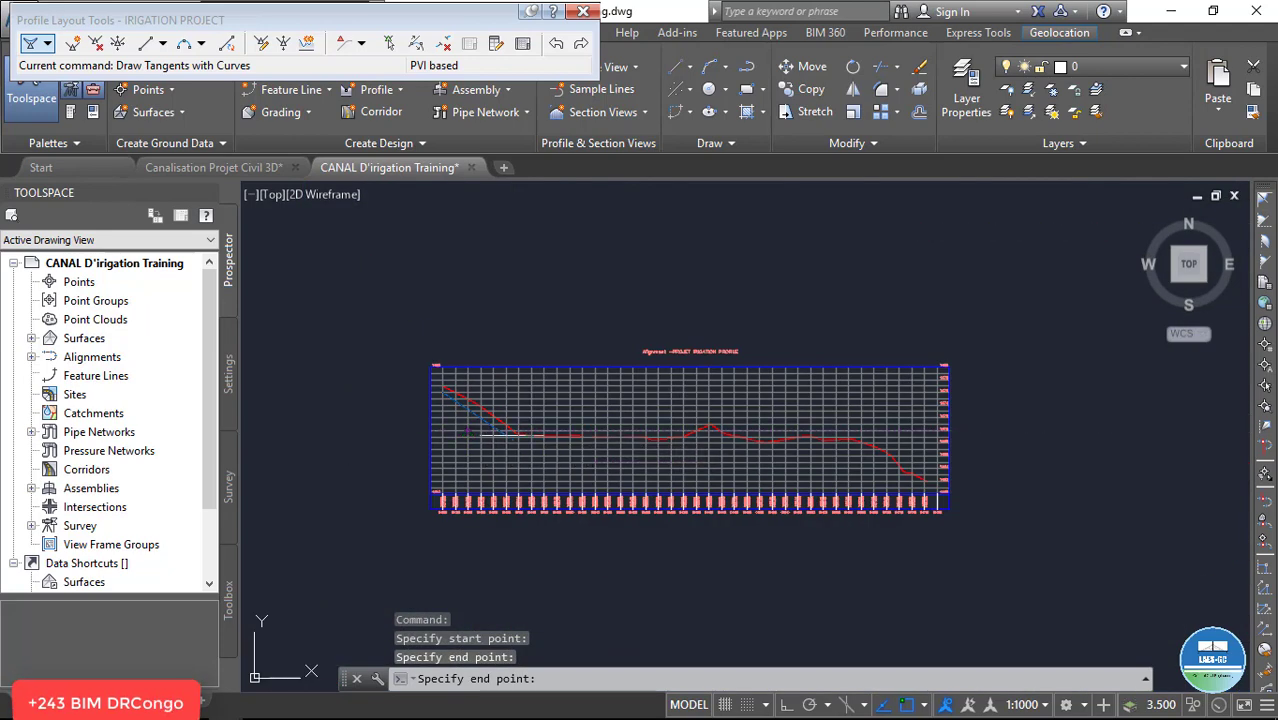
{"action": "scroll", "coordinate": [555, 430], "scroll_direction": "up", "scroll_amount": 3}
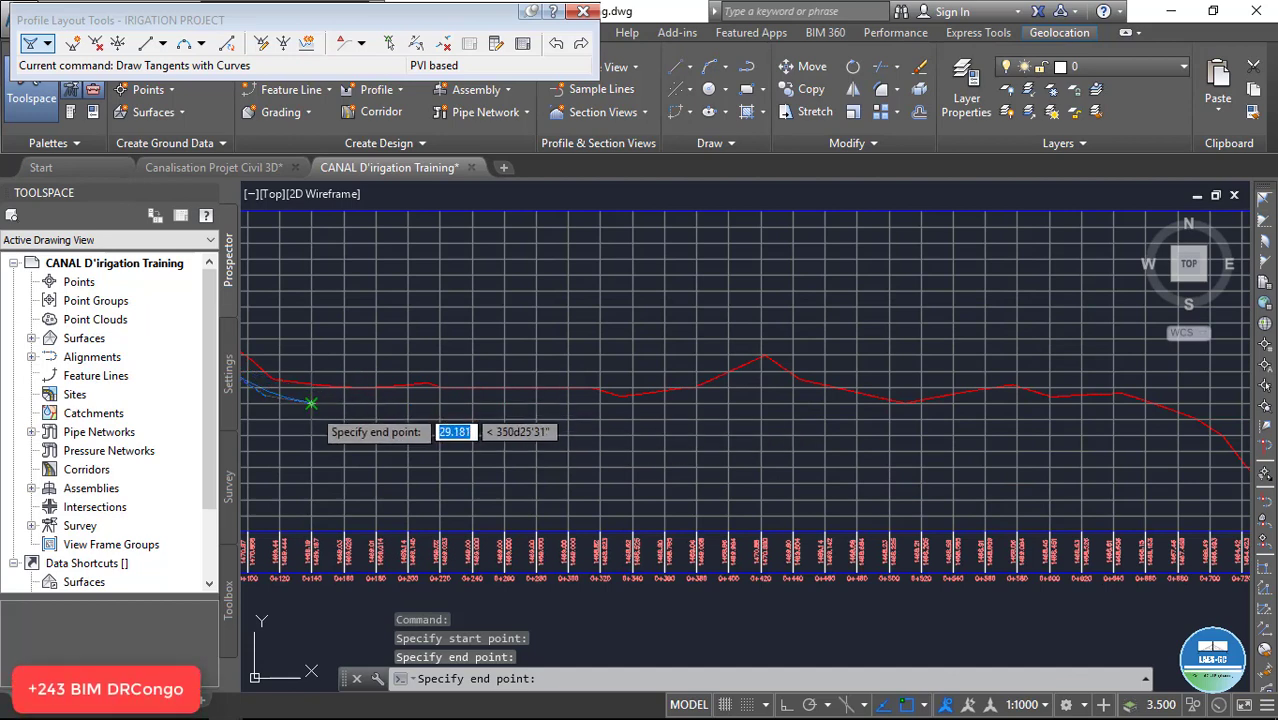
{"action": "left_click", "coordinate": [311, 403]}
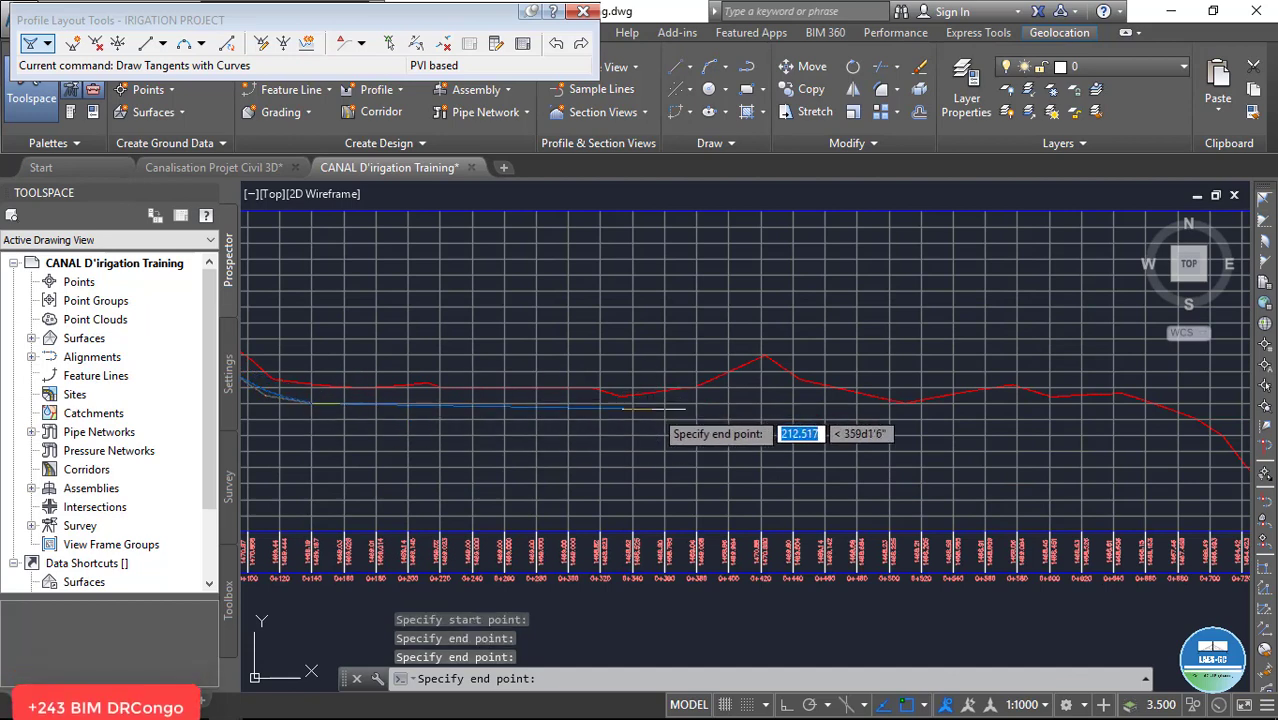
Continue the design profile below ground to station 0+600 at elevation 1467 m, and end it at station 0+760, elevation 1462 m
{"action": "left_click", "coordinate": [678, 410]}
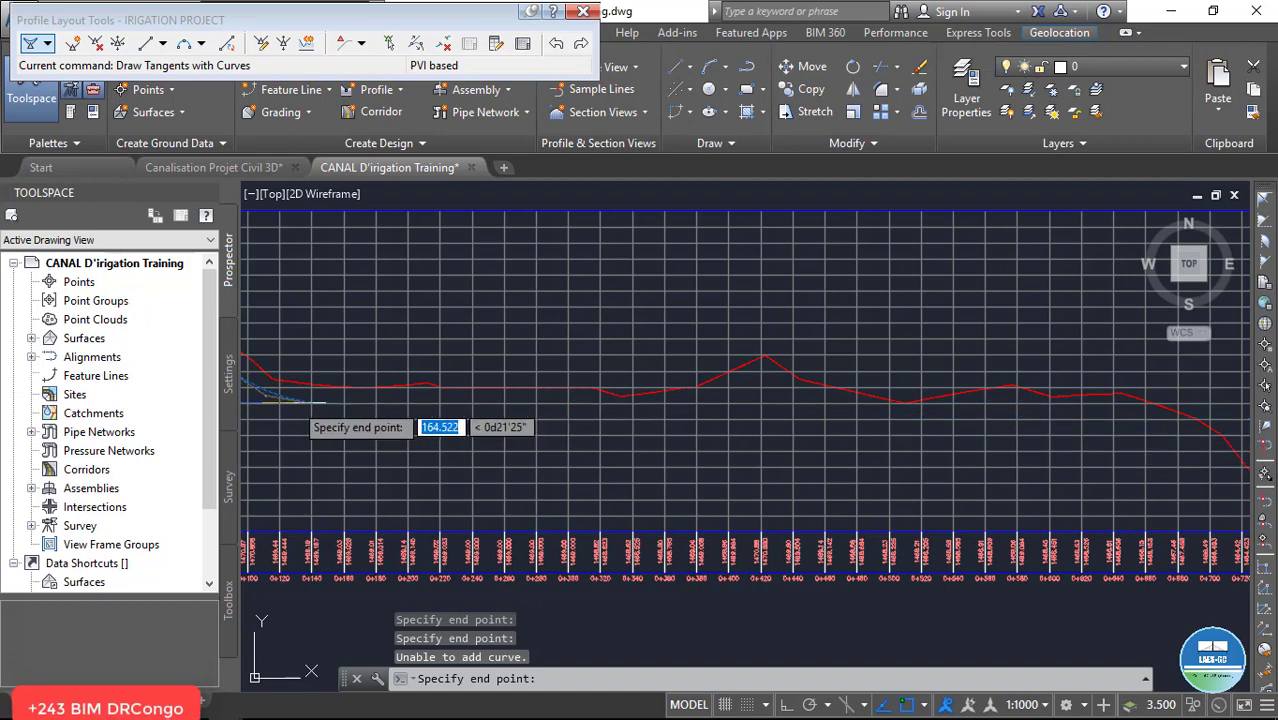
{"action": "scroll", "coordinate": [378, 405], "scroll_direction": "down", "scroll_amount": 3}
{"action": "scroll", "coordinate": [575, 403], "scroll_direction": "up", "scroll_amount": 3}
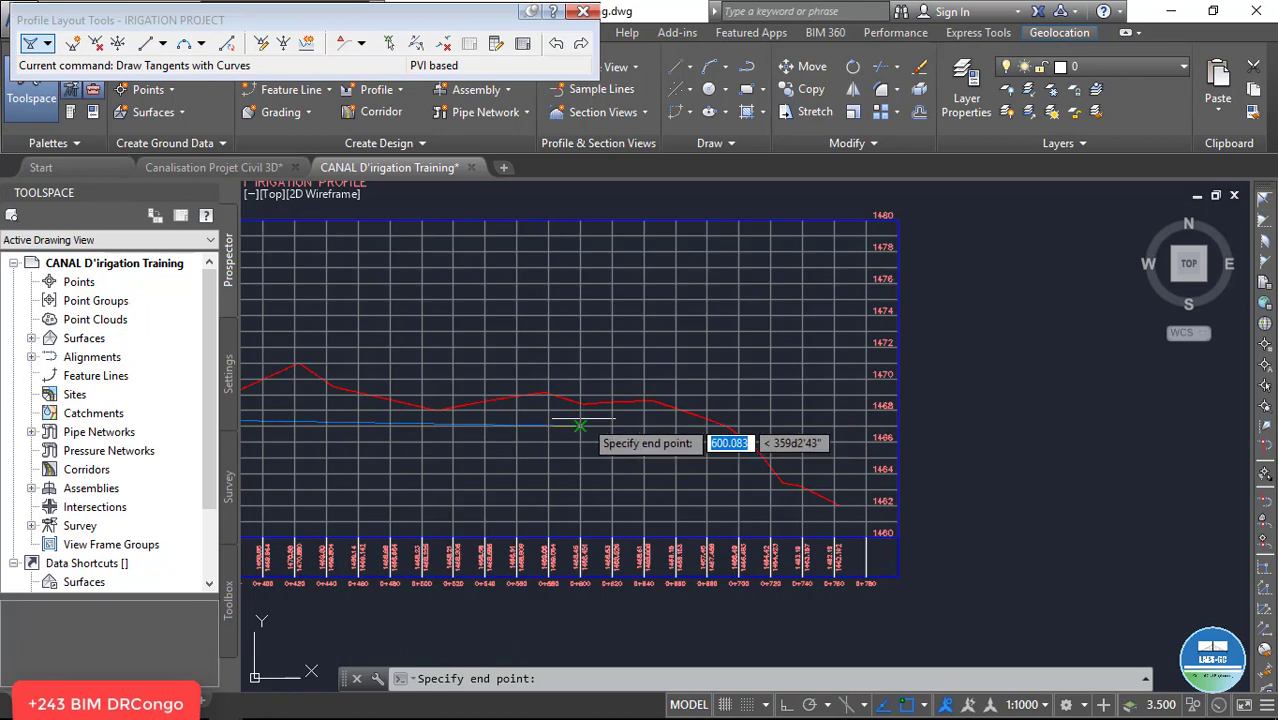
{"action": "left_click", "coordinate": [583, 420]}
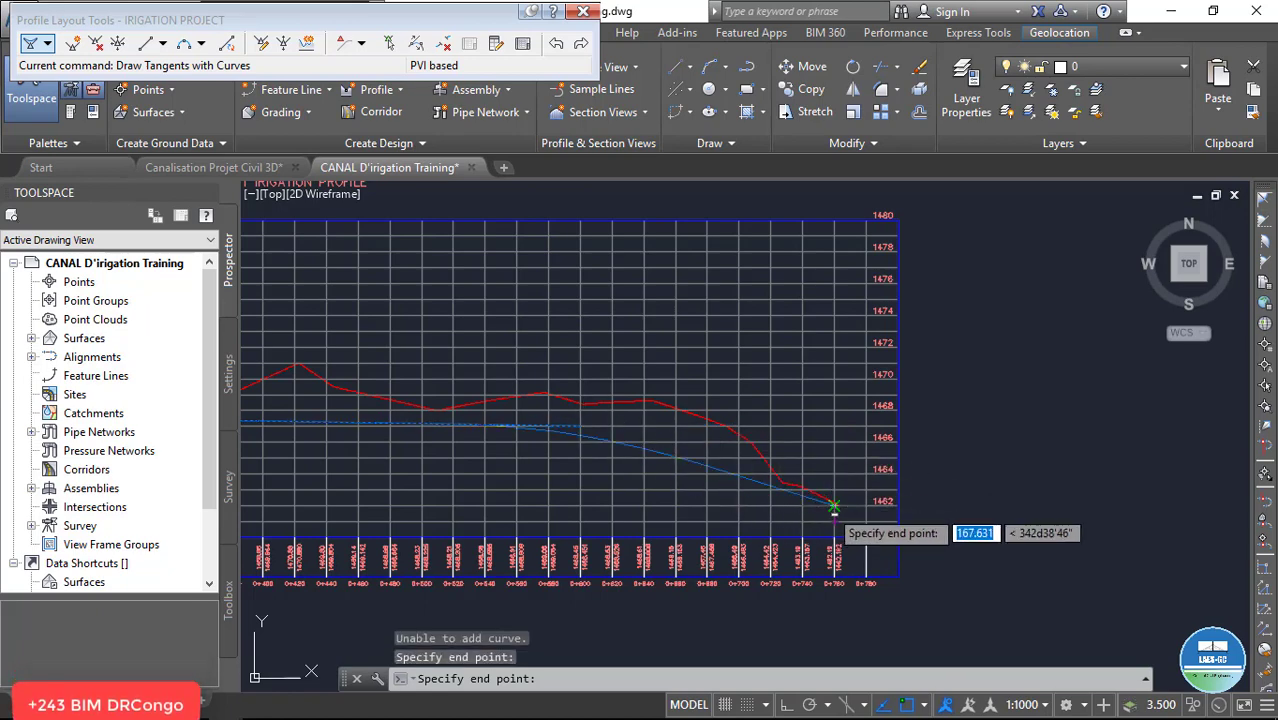
{"action": "scroll", "coordinate": [831, 507], "scroll_direction": "up", "scroll_amount": 4}
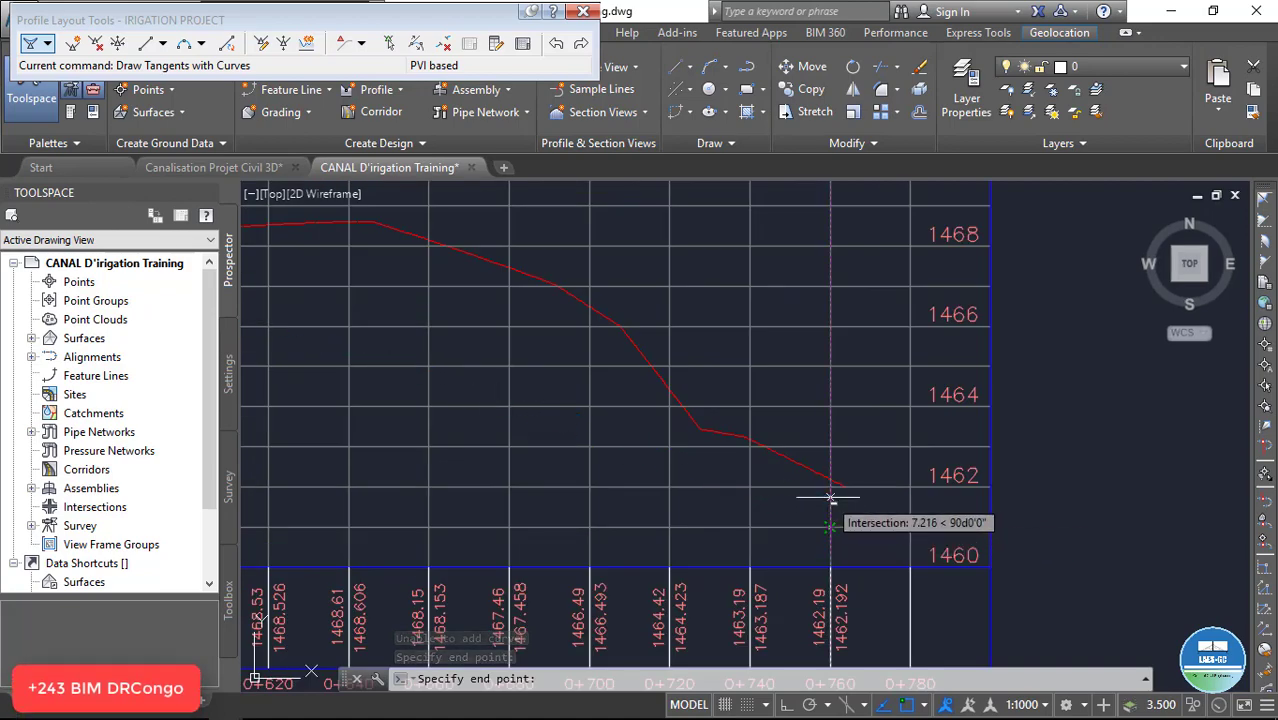
{"action": "left_click", "coordinate": [831, 492]}
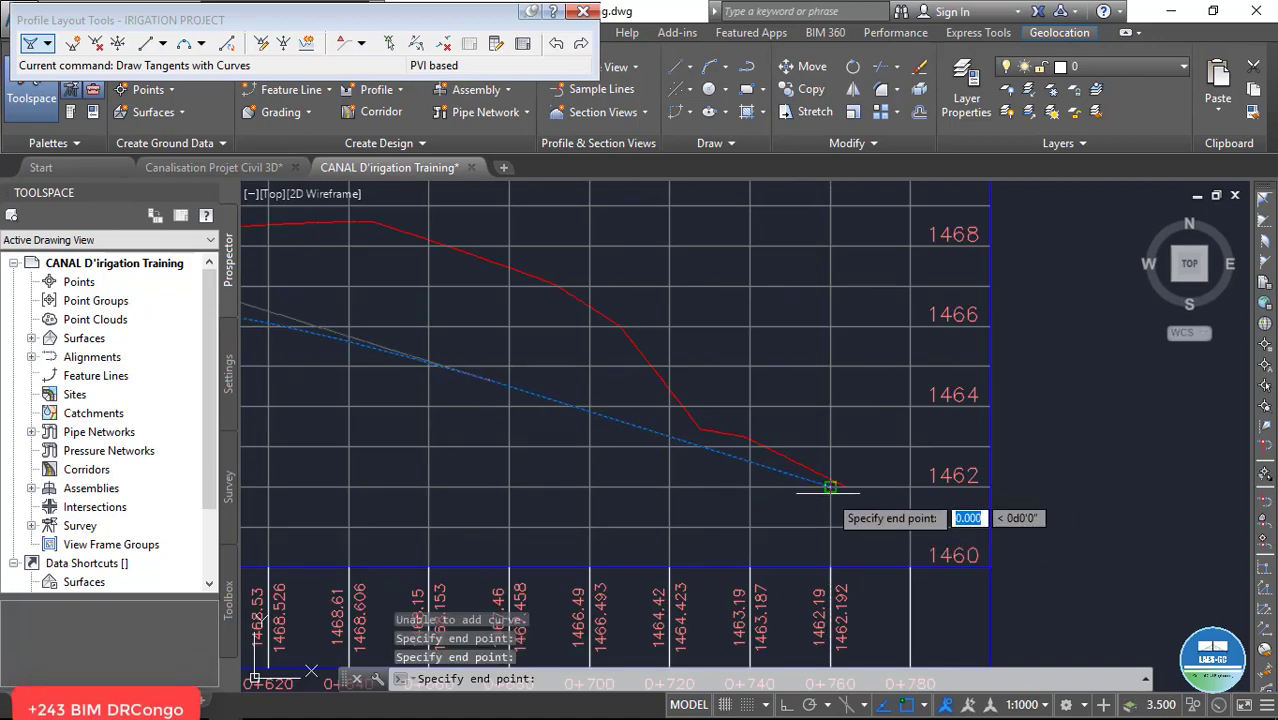
{"action": "key", "text": "Return"}
{"action": "scroll", "coordinate": [742, 440], "scroll_direction": "down", "scroll_amount": 5}
{"action": "key", "text": "Escape"}
Examine the design profile's curves and labels against the ground line, and close the profile layout tools
{"action": "scroll", "coordinate": [742, 440], "scroll_direction": "up", "scroll_amount": 5}
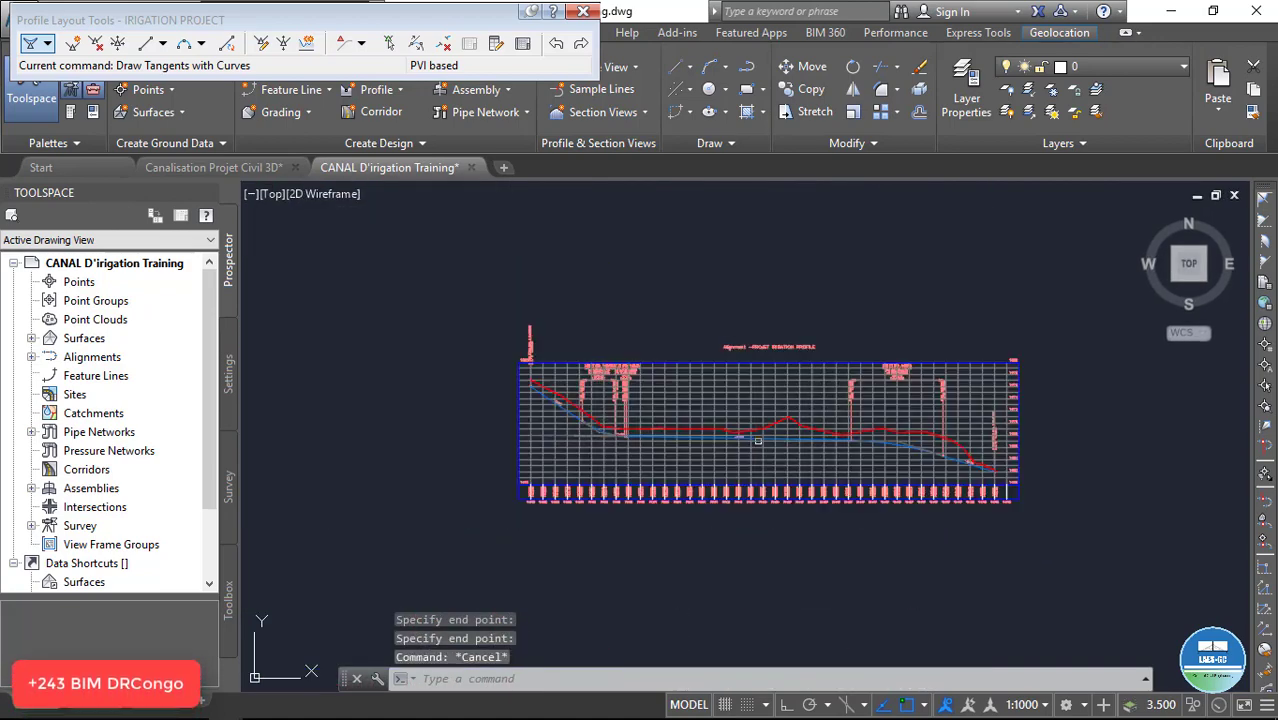
{"action": "scroll", "coordinate": [650, 400], "scroll_direction": "down", "scroll_amount": 4}
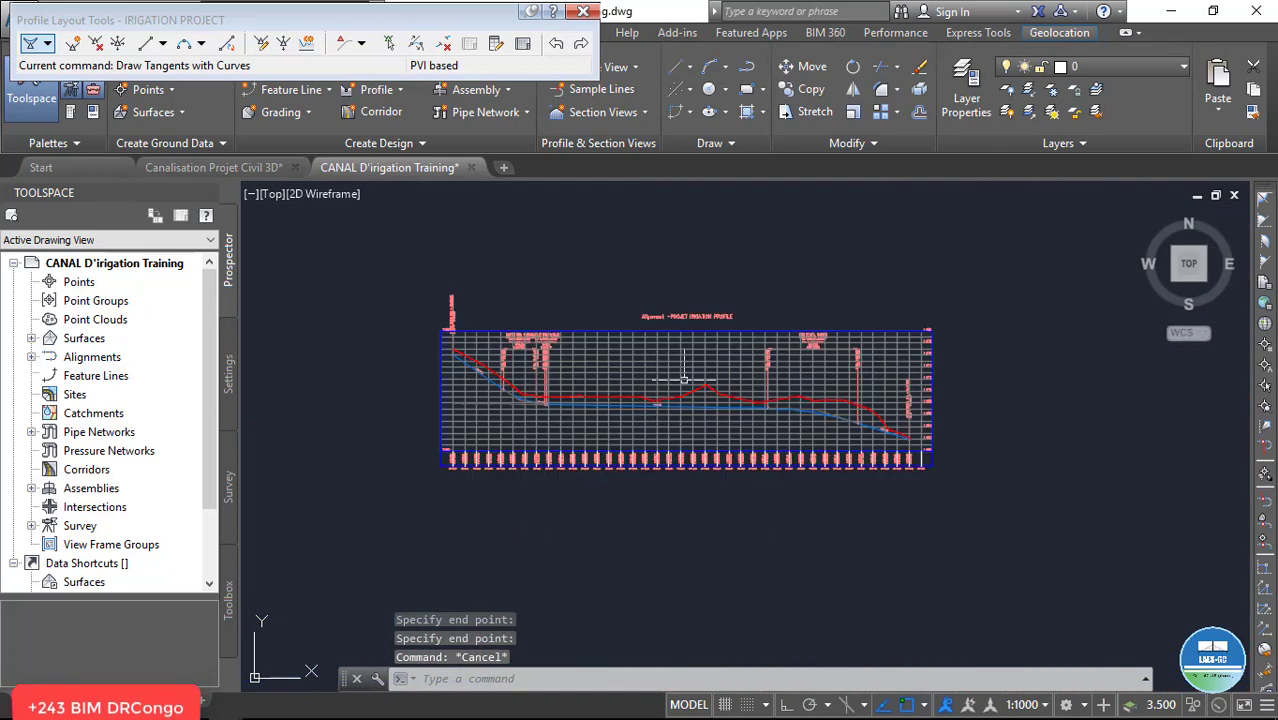
{"action": "scroll", "coordinate": [947, 434], "scroll_direction": "up", "scroll_amount": 5}
{"action": "scroll", "coordinate": [764, 371], "scroll_direction": "down", "scroll_amount": 6}
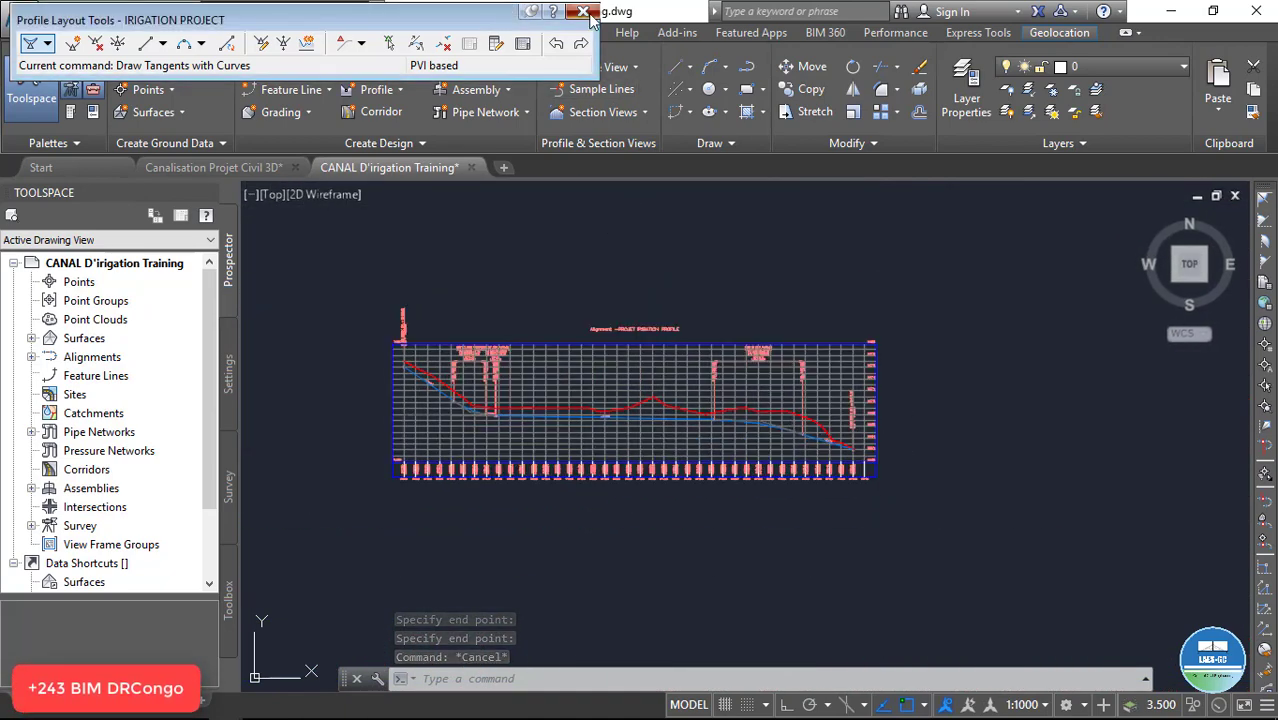
{"action": "left_click", "coordinate": [583, 12]}
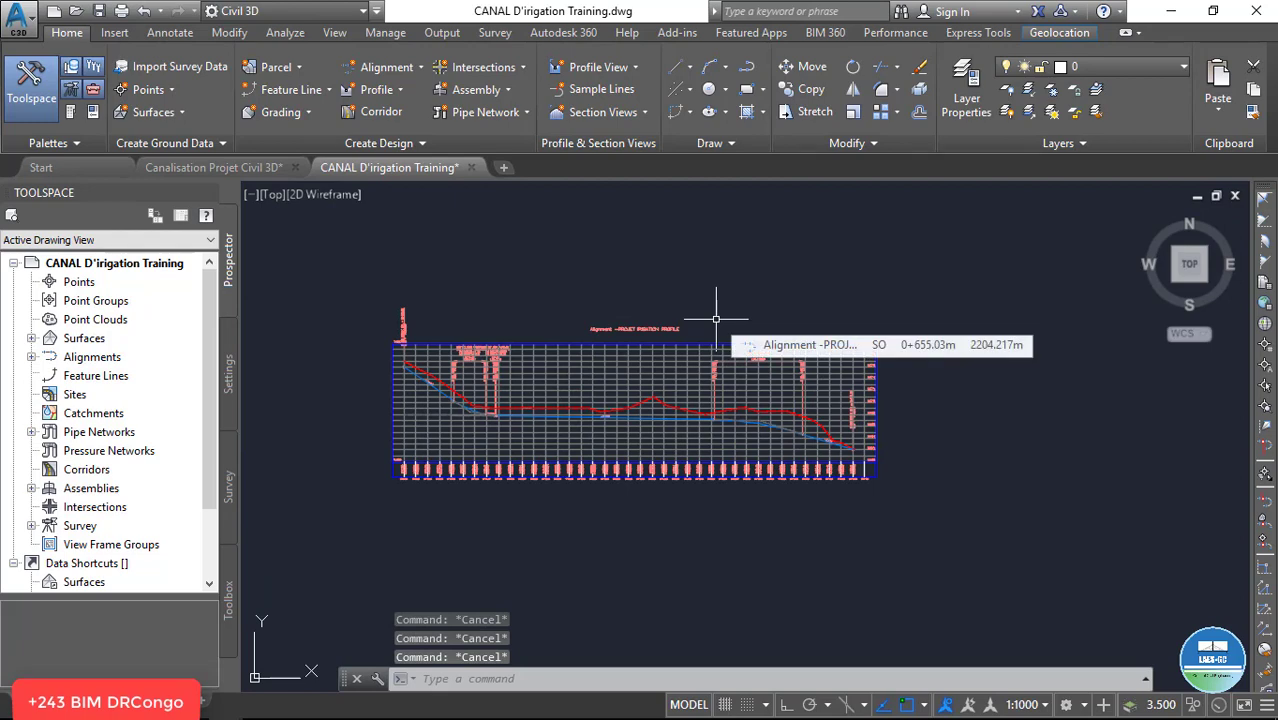
{"action": "scroll", "coordinate": [665, 379], "scroll_direction": "up", "scroll_amount": 4}
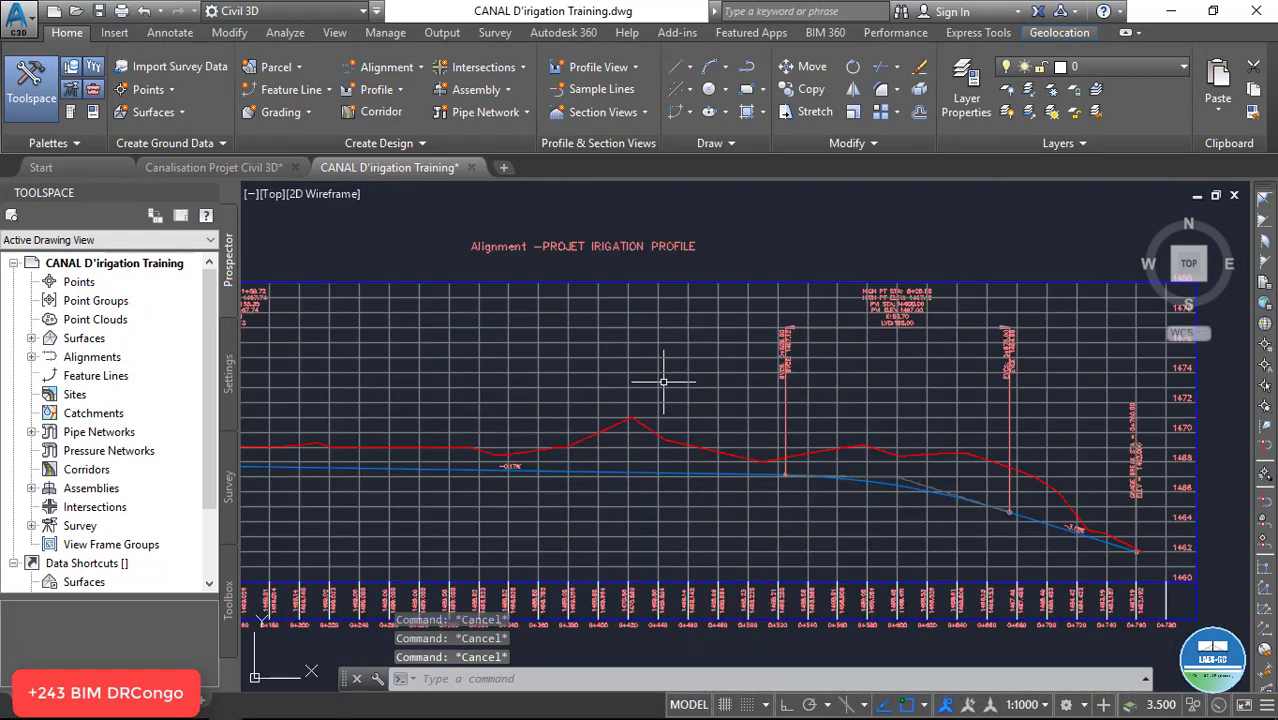
Create an assembly named Assembly -PROJET IRIGATION of type Other, with the Basic style and All Codes code set
{"action": "scroll", "coordinate": [614, 318], "scroll_direction": "down", "scroll_amount": 6}
{"action": "scroll", "coordinate": [614, 300], "scroll_direction": "up", "scroll_amount": 4}
{"action": "scroll", "coordinate": [614, 300], "scroll_direction": "down", "scroll_amount": 4}
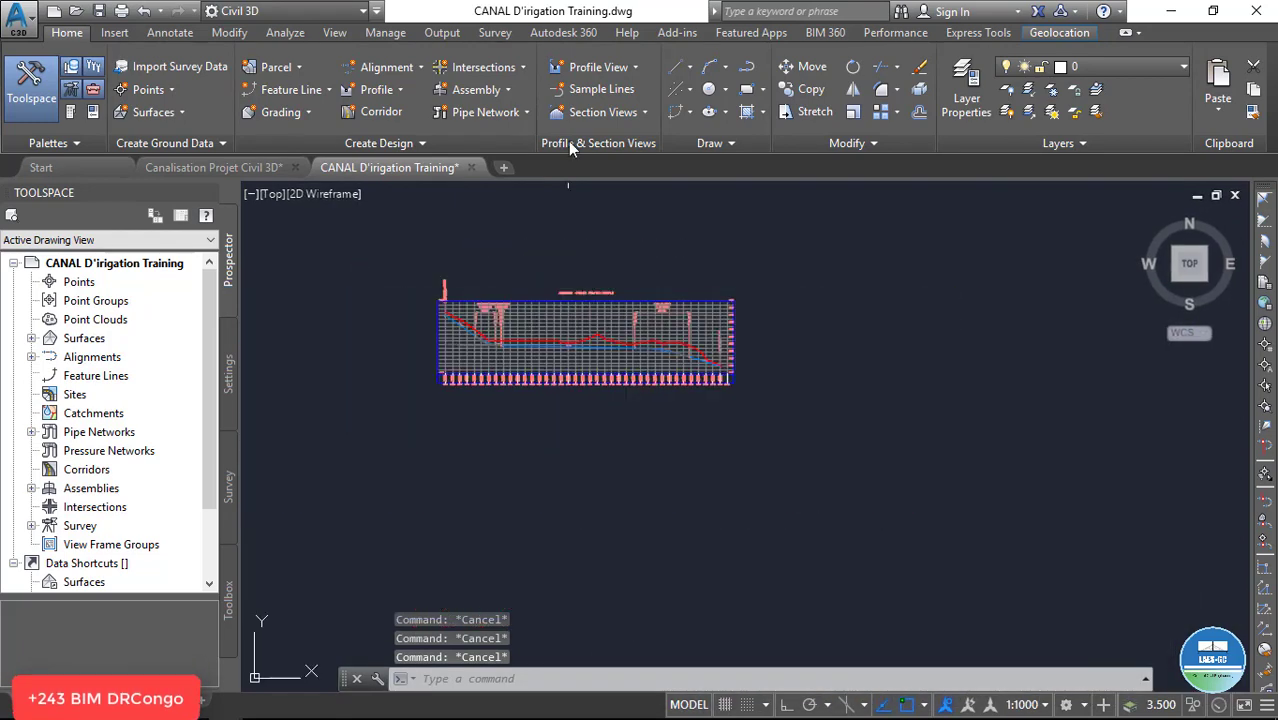
{"action": "left_click", "coordinate": [476, 89]}
{"action": "left_click", "coordinate": [507, 119]}
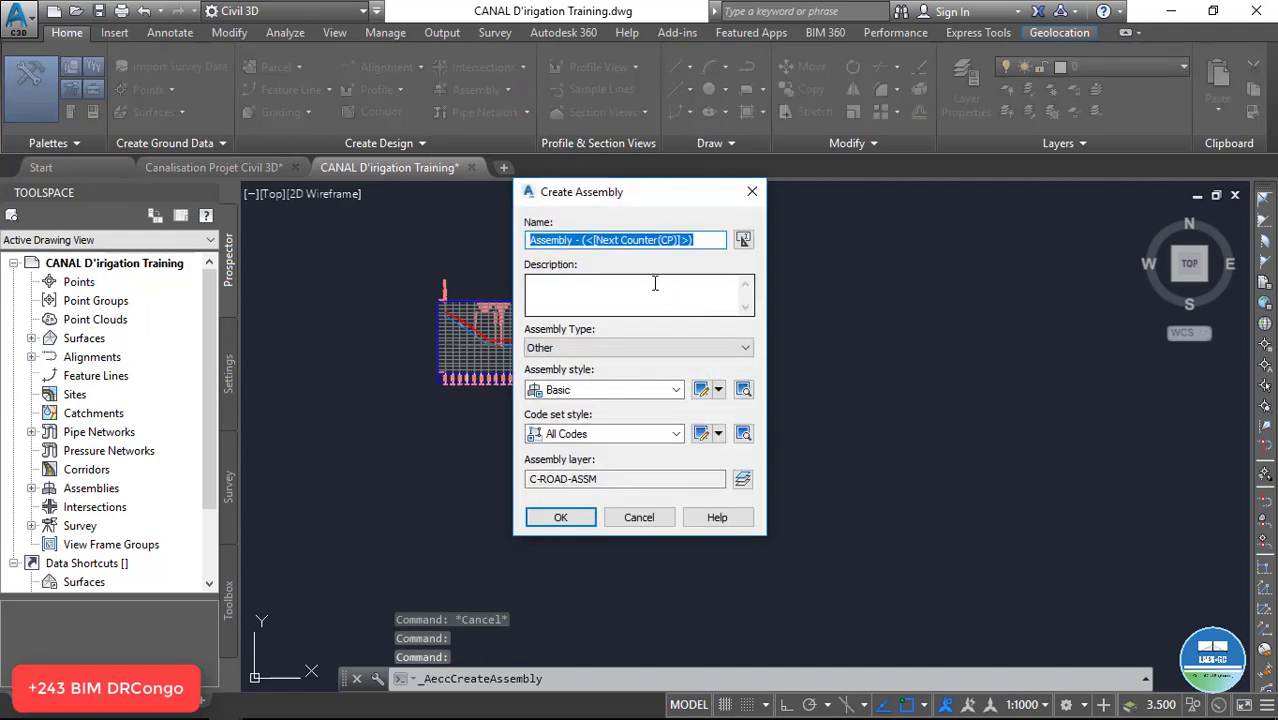
{"action": "left_click_drag", "start_coordinate": [700, 243], "coordinate": [581, 236]}
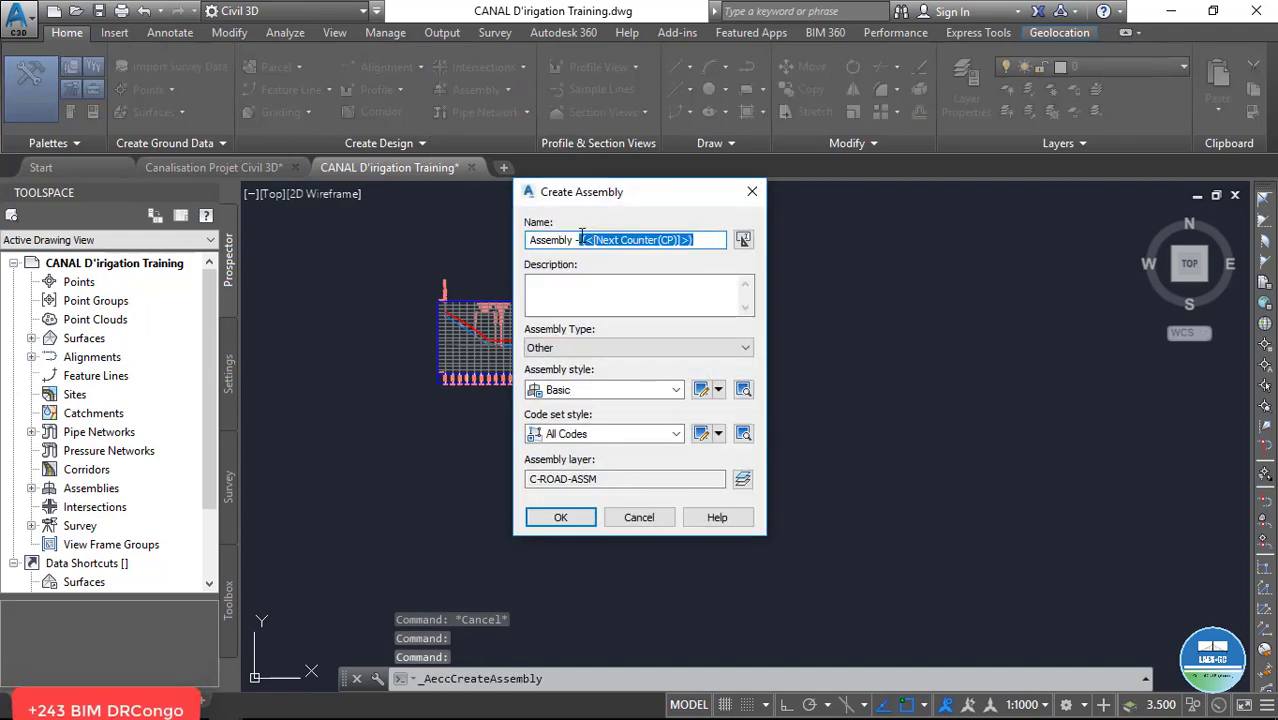
{"action": "key", "text": "BackSpace"}
{"action": "type", "text": "PROJET IRIGATION"}
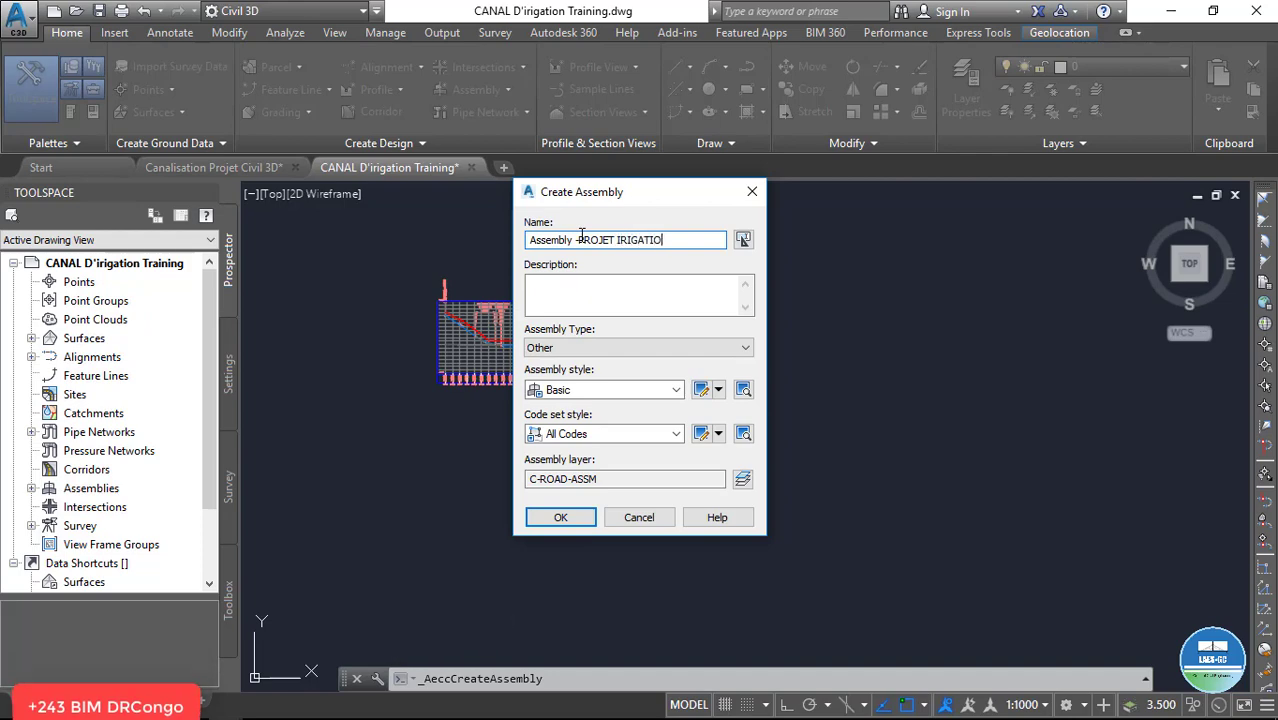
{"action": "left_click", "coordinate": [572, 518]}
Place the assembly baseline in the empty drawing area beside the profile view
{"action": "scroll", "coordinate": [560, 338], "scroll_direction": "down", "scroll_amount": 2}
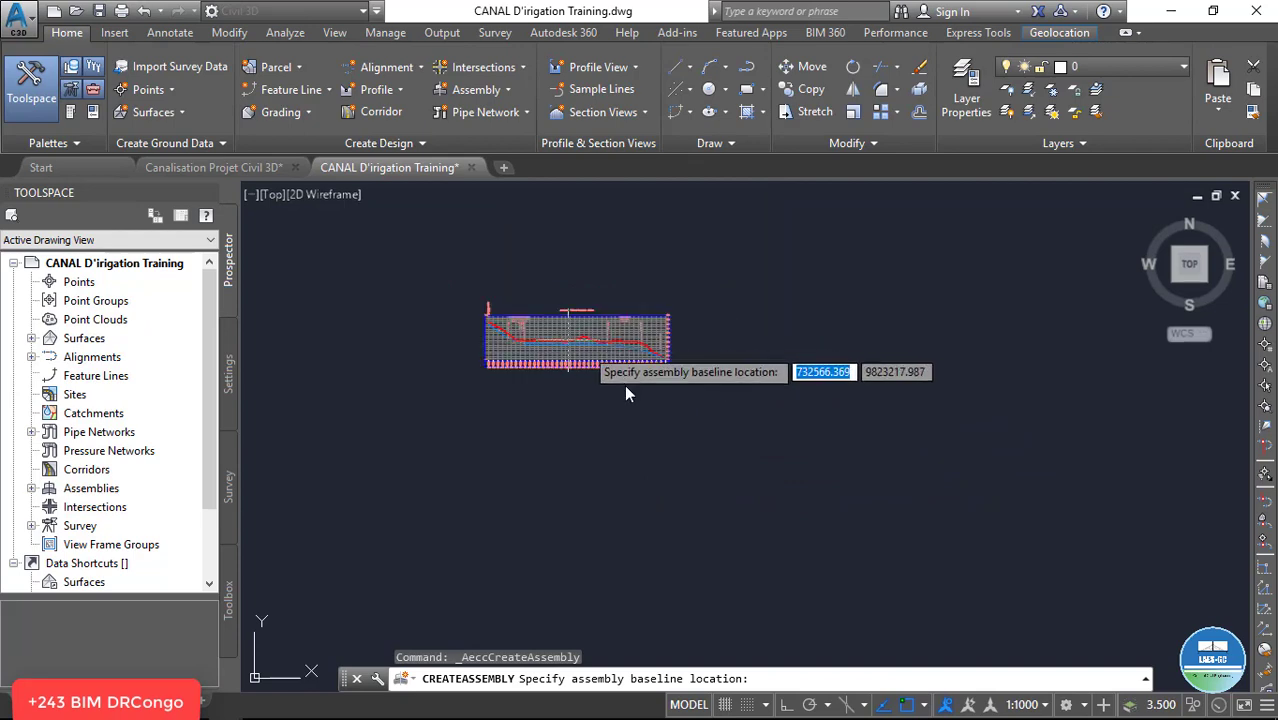
{"action": "scroll", "coordinate": [640, 391], "scroll_direction": "up", "scroll_amount": 4}
{"action": "left_click", "coordinate": [837, 299]}
{"action": "scroll", "coordinate": [767, 473], "scroll_direction": "up", "scroll_amount": 4}
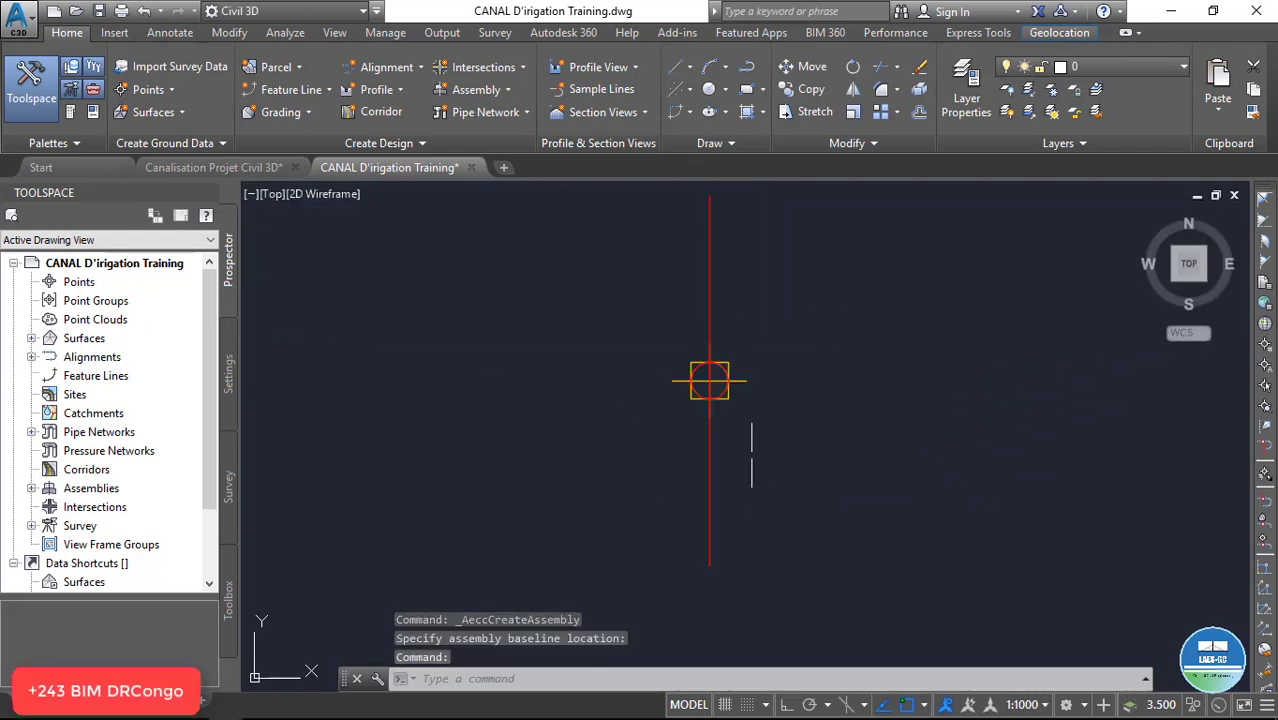
{"action": "scroll", "coordinate": [693, 427], "scroll_direction": "down", "scroll_amount": 4}
{"action": "scroll", "coordinate": [744, 426], "scroll_direction": "up", "scroll_amount": 2}
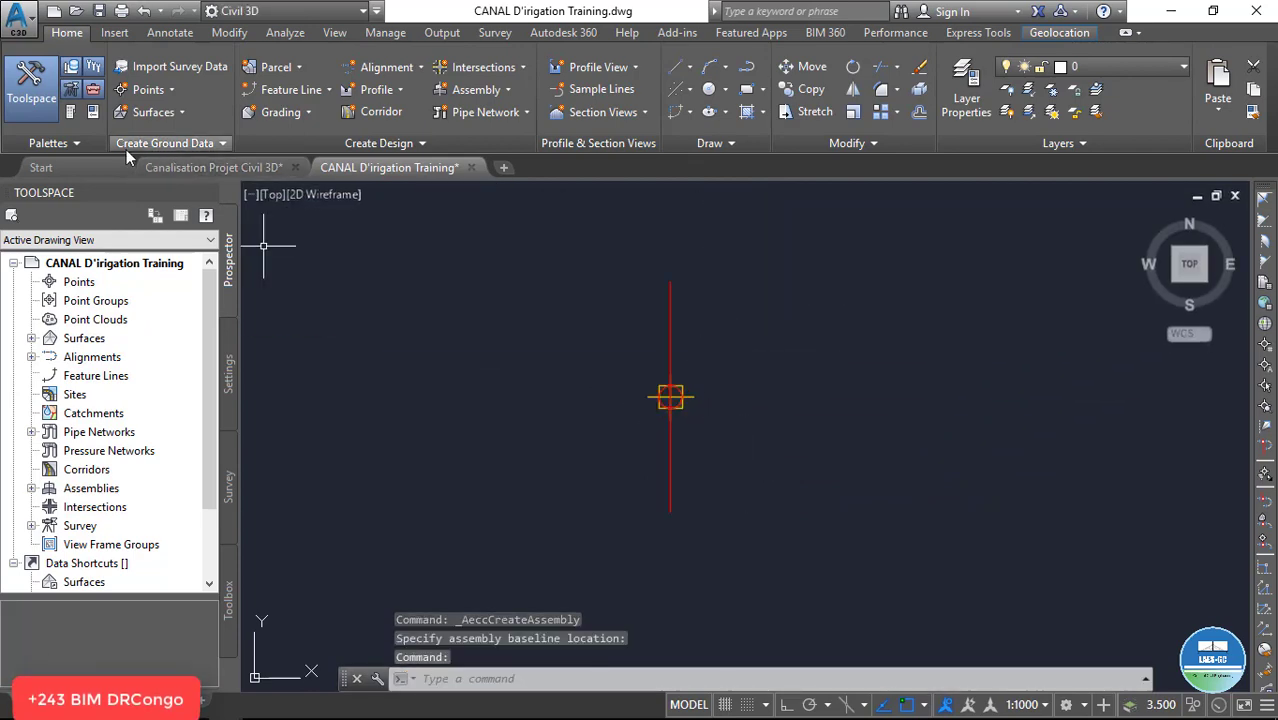
Attach the Channel subassembly from the metric trench pipes set to the assembly baseline
{"action": "left_click", "coordinate": [93, 89]}
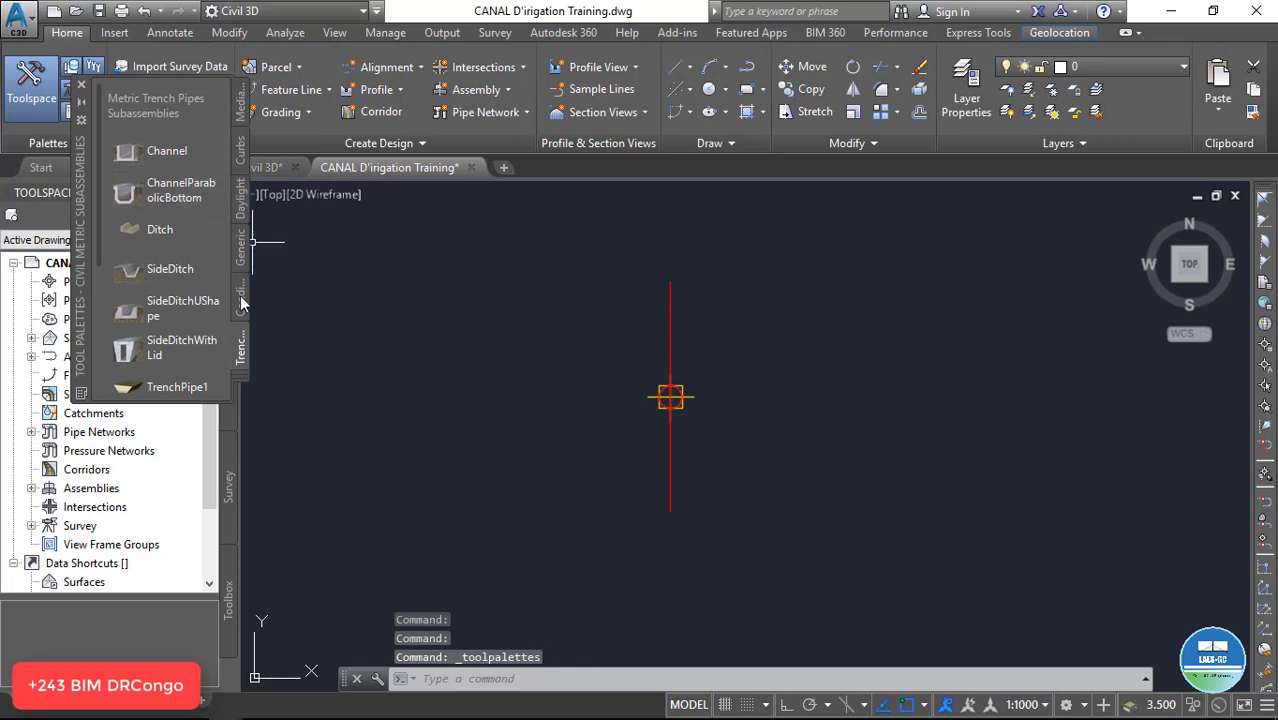
{"action": "left_click", "coordinate": [150, 150]}
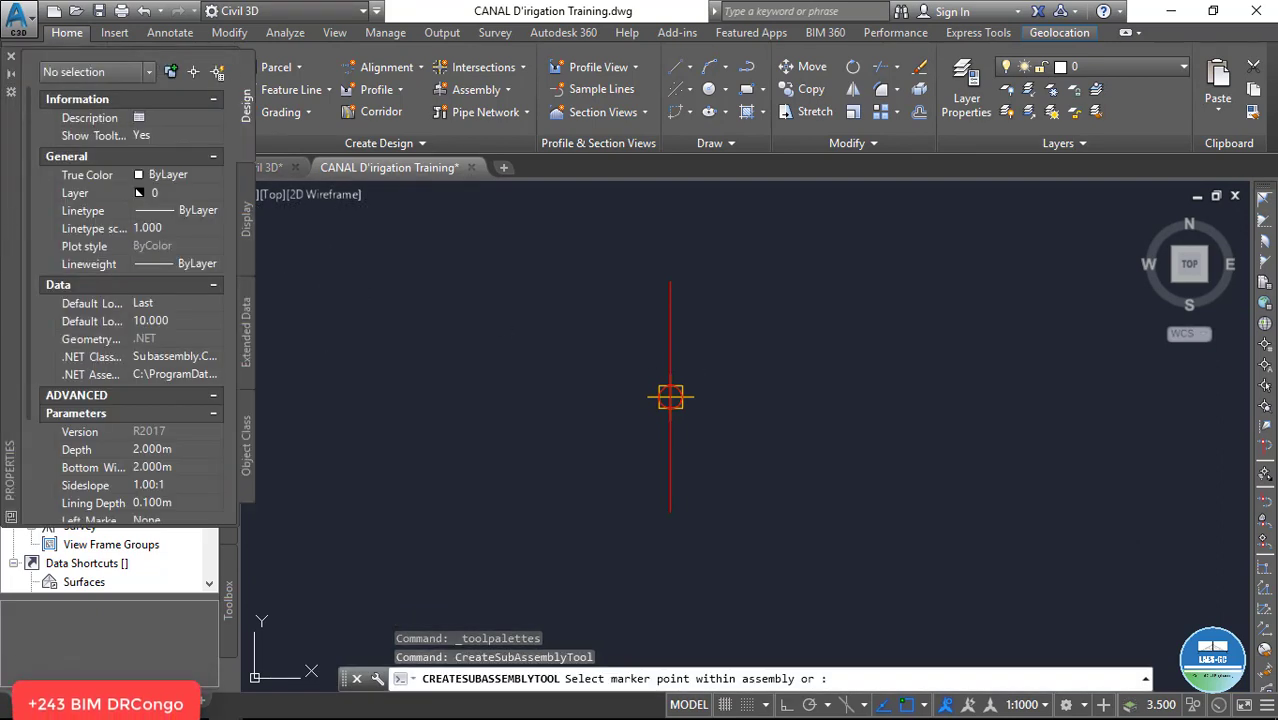
{"action": "left_click", "coordinate": [669, 327]}
{"action": "key", "text": "Escape"}
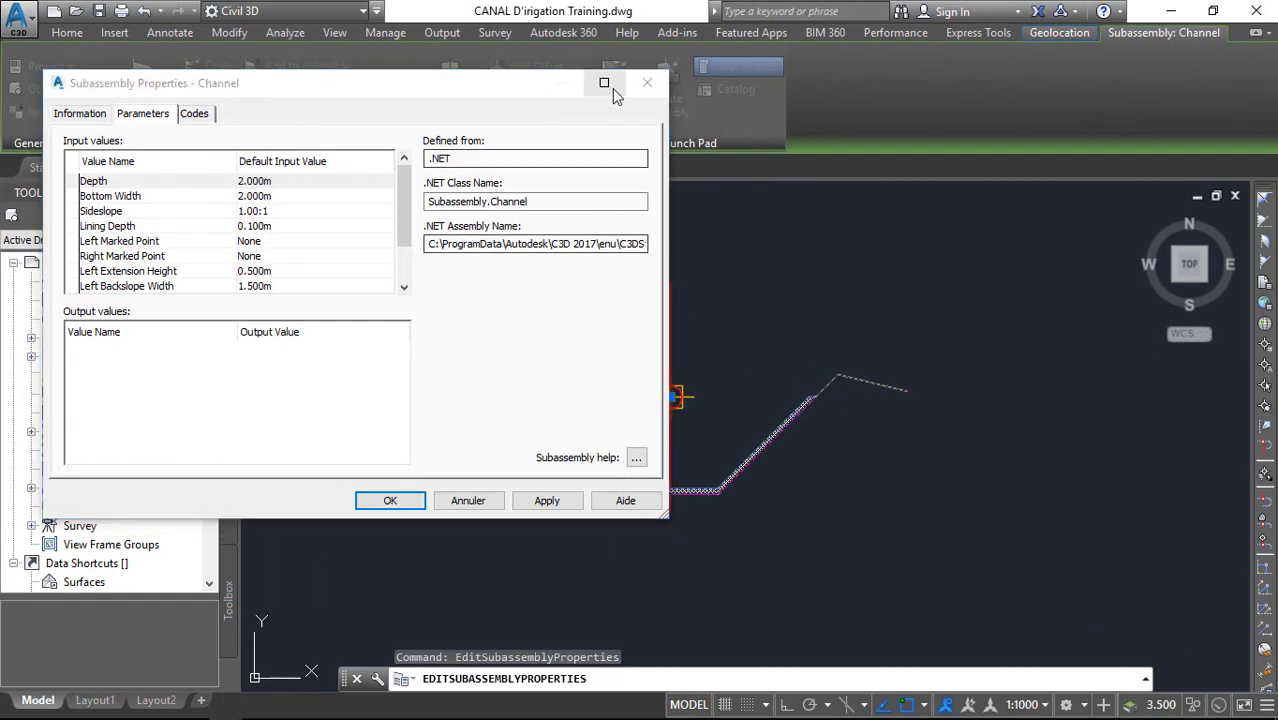
{"action": "left_click", "coordinate": [647, 83]}
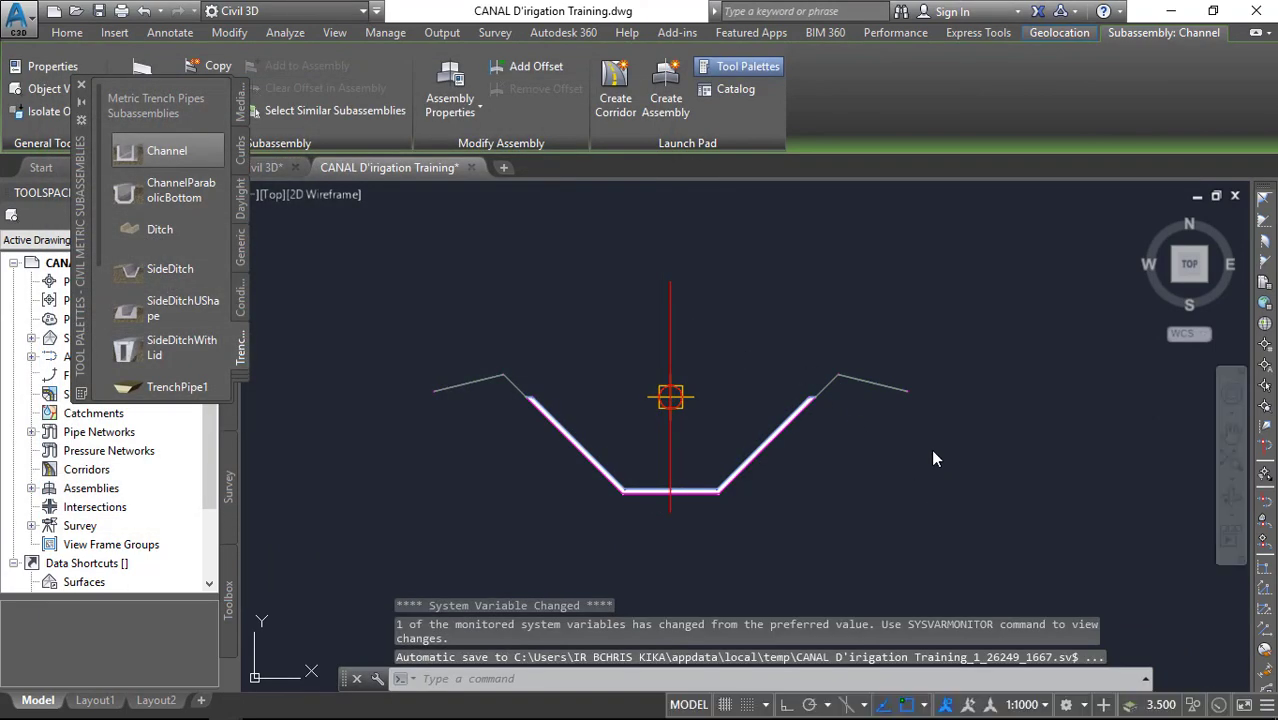
{"action": "key", "text": "Escape"}
Set the Channel subassembly's depth to 2.5 m in its input parameters
{"action": "left_click", "coordinate": [921, 428]}
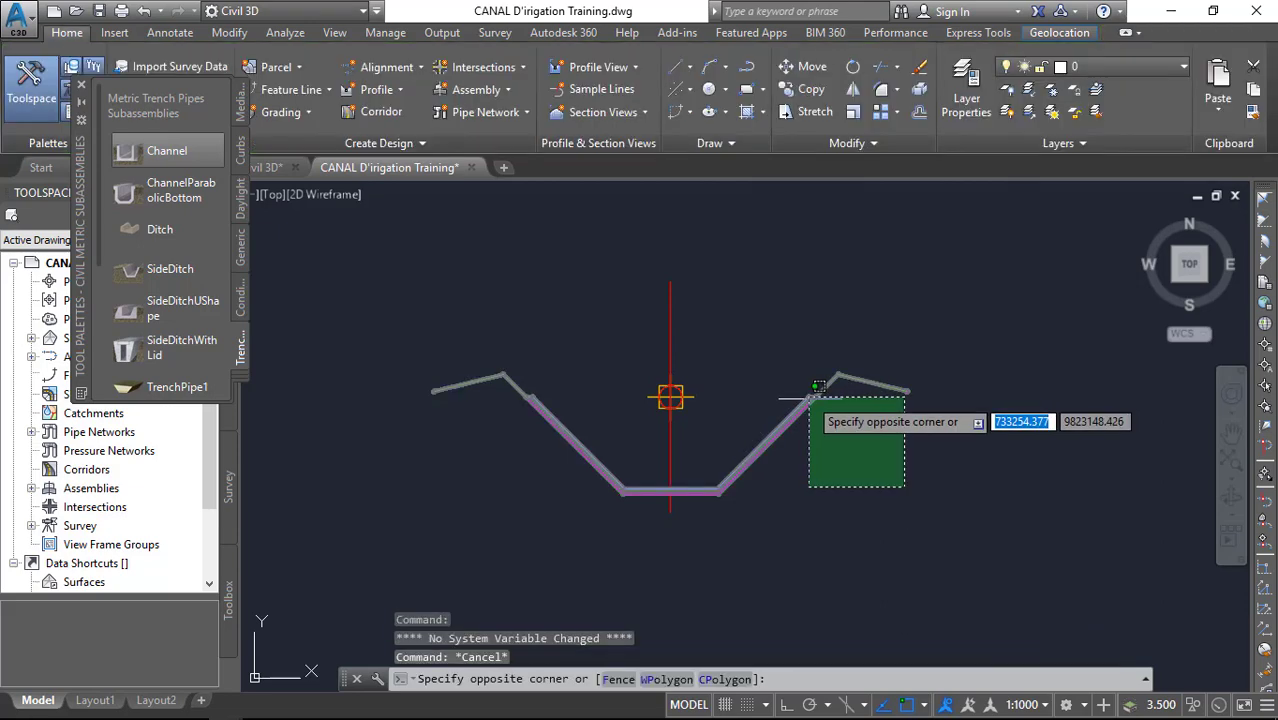
{"action": "left_click", "coordinate": [752, 360]}
{"action": "right_click", "coordinate": [736, 288]}
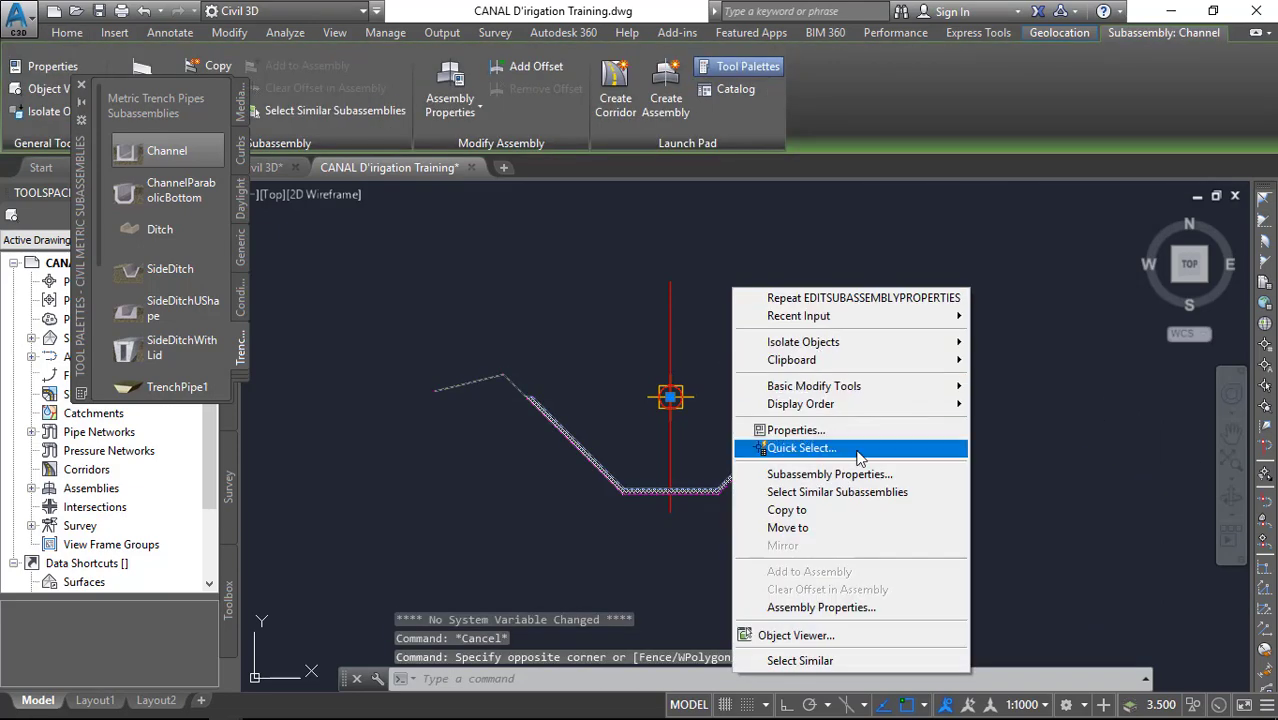
{"action": "left_click", "coordinate": [790, 474]}
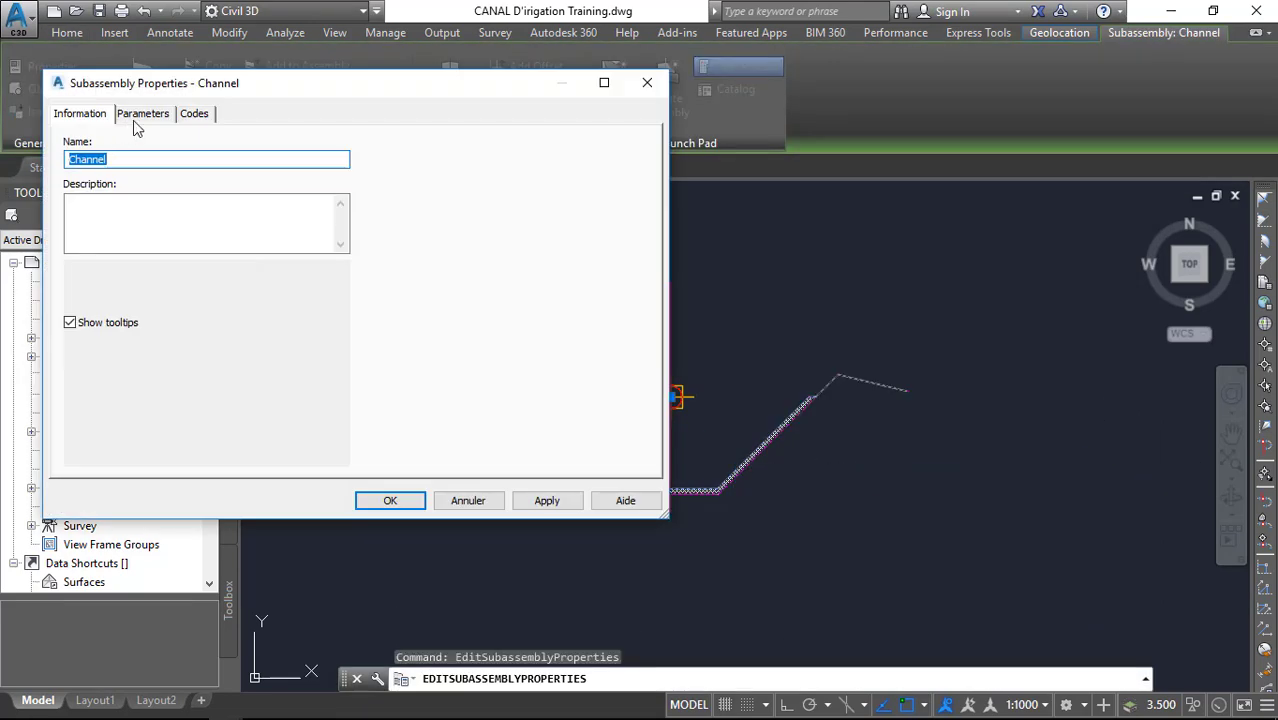
{"action": "left_click", "coordinate": [141, 115]}
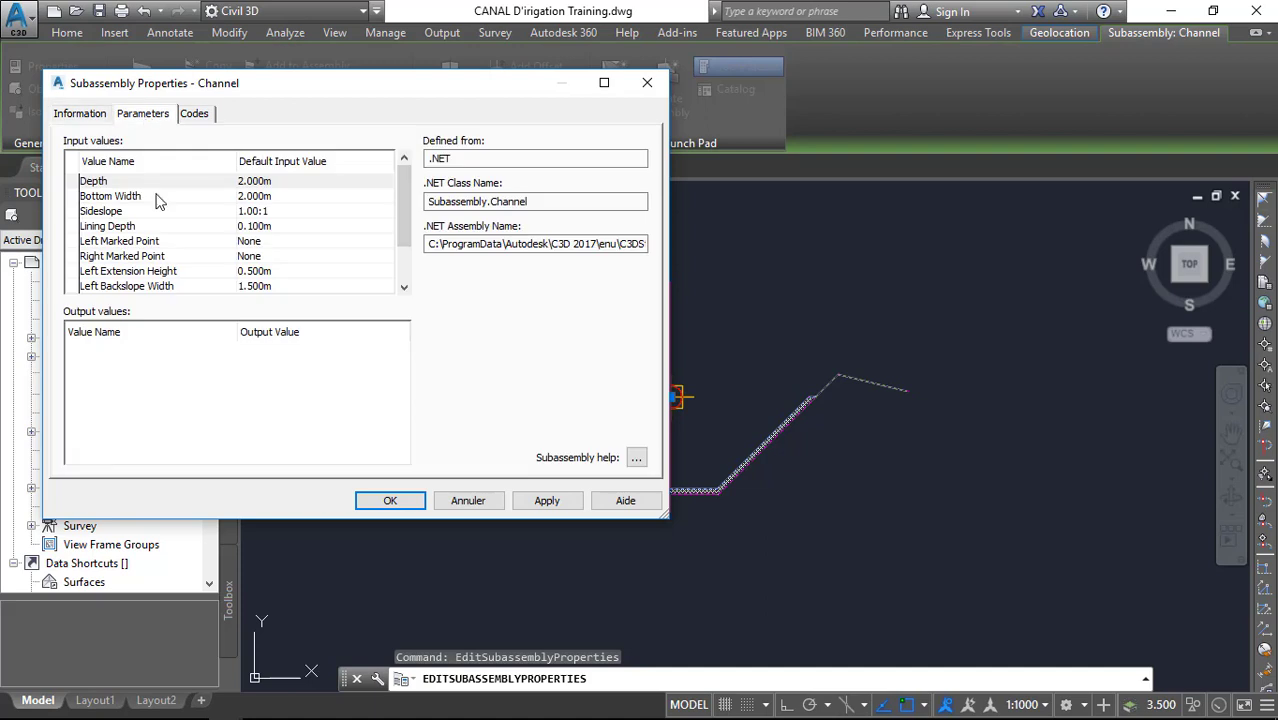
{"action": "left_click", "coordinate": [258, 182]}
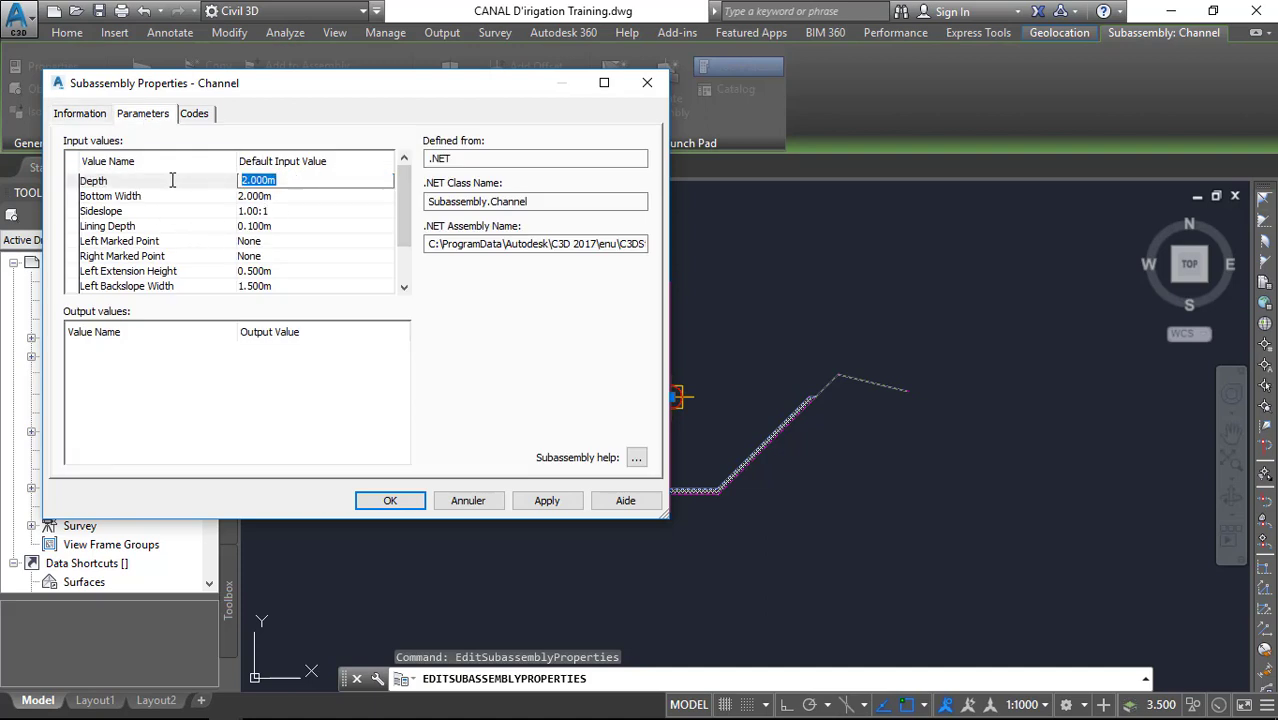
{"action": "type", "text": "2.5"}
{"action": "key", "text": "Return"}
Set the channel's bottom width to 4 m
{"action": "left_click", "coordinate": [285, 198]}
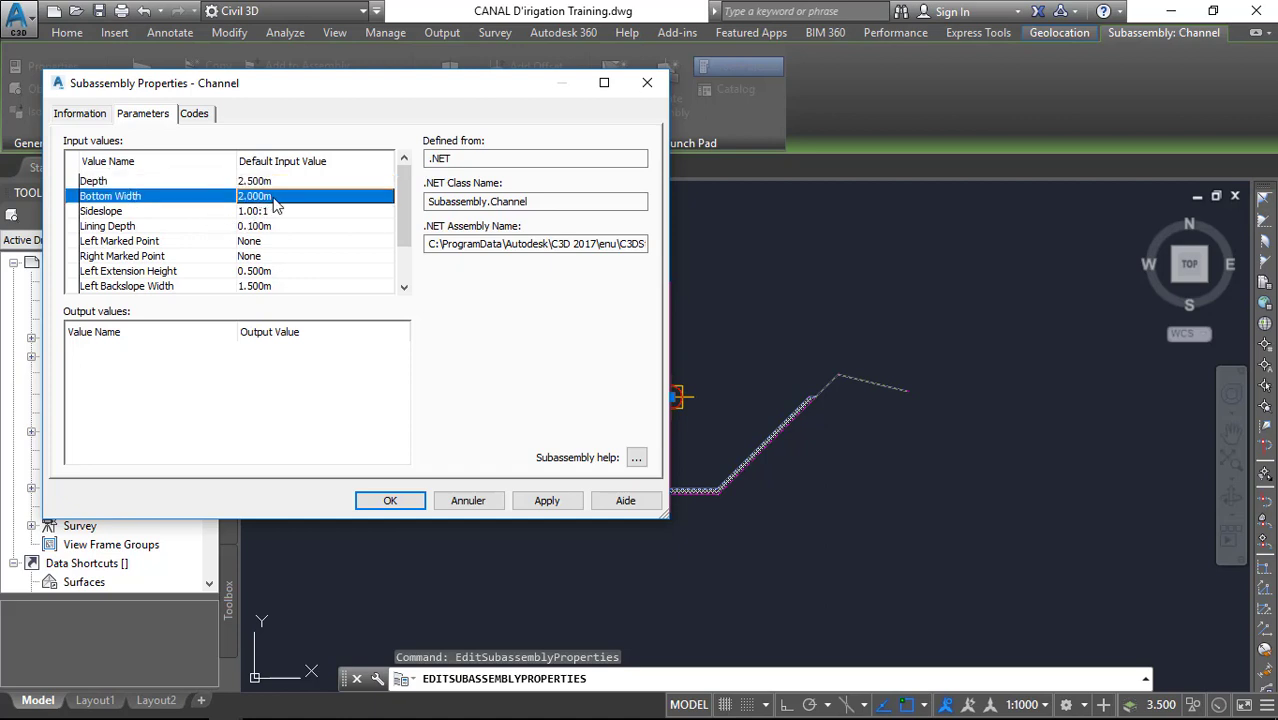
{"action": "left_click", "coordinate": [285, 198]}
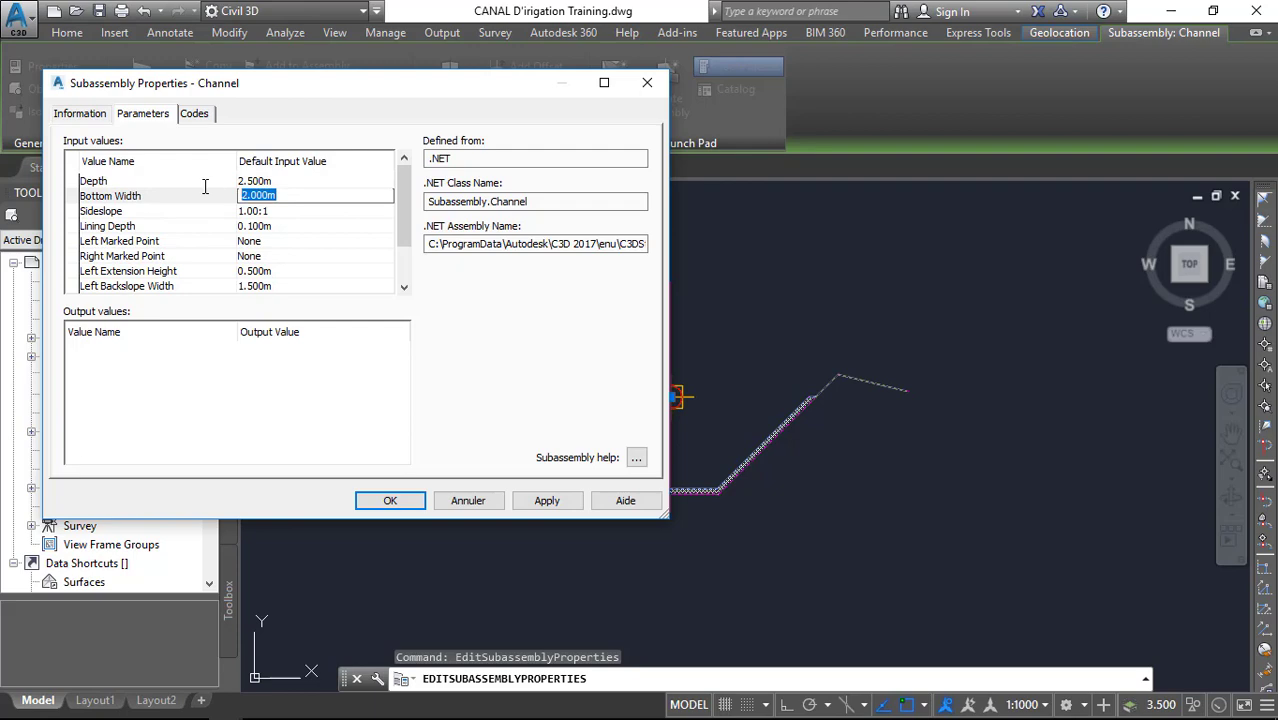
{"action": "left_click_drag", "start_coordinate": [456, 86], "coordinate": [1218, 95]}
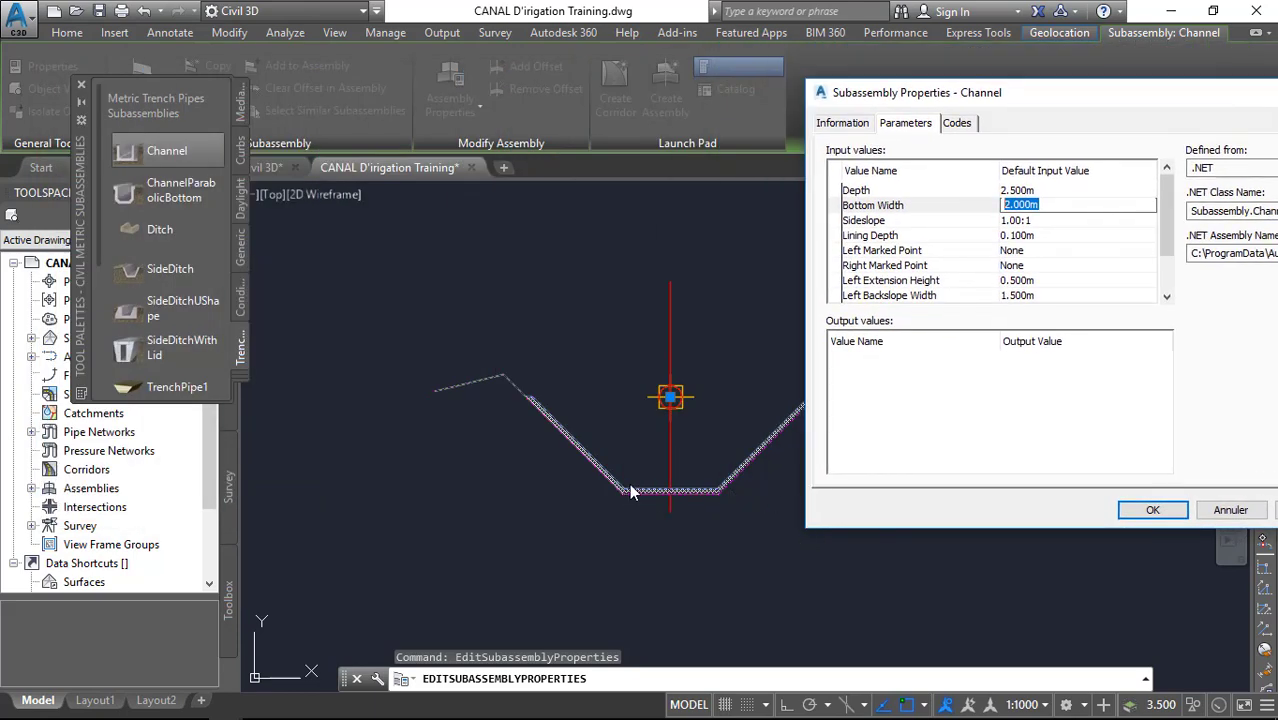
{"action": "left_click", "coordinate": [1052, 222]}
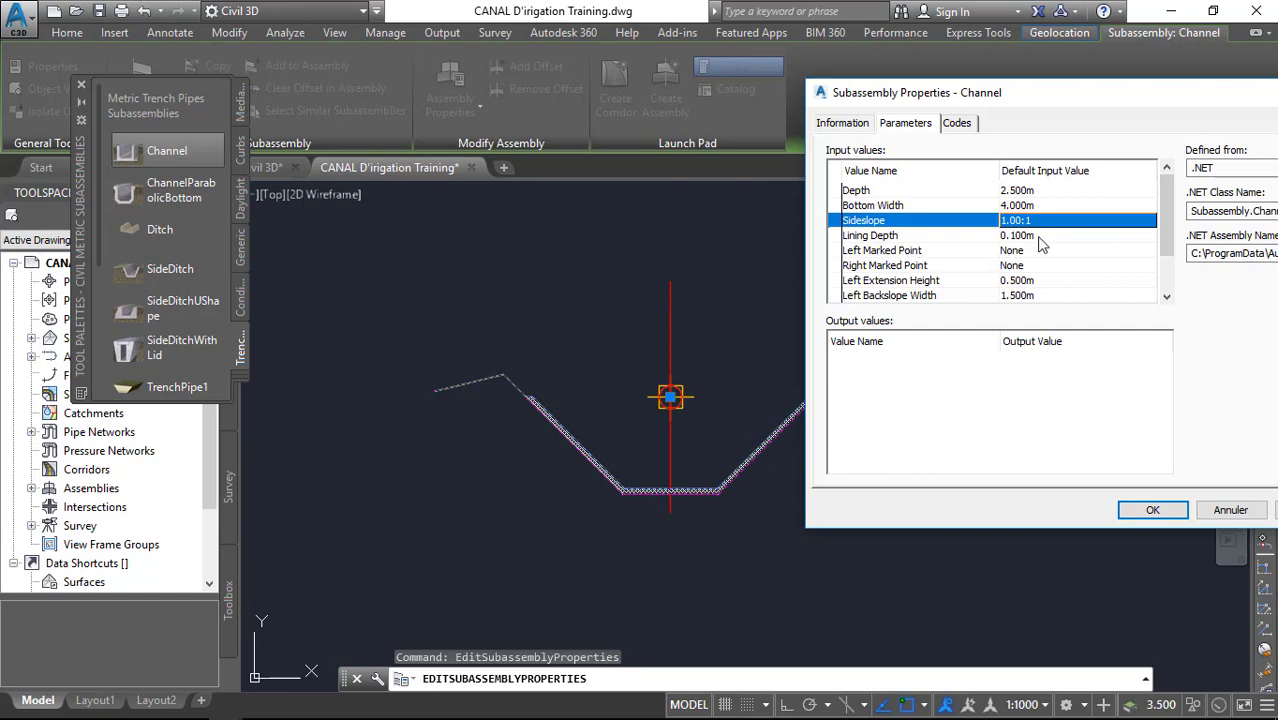
Set the channel's right backslope to 100:1 and apply the parameter changes
{"action": "left_click_drag", "start_coordinate": [1012, 107], "coordinate": [976, 96]}
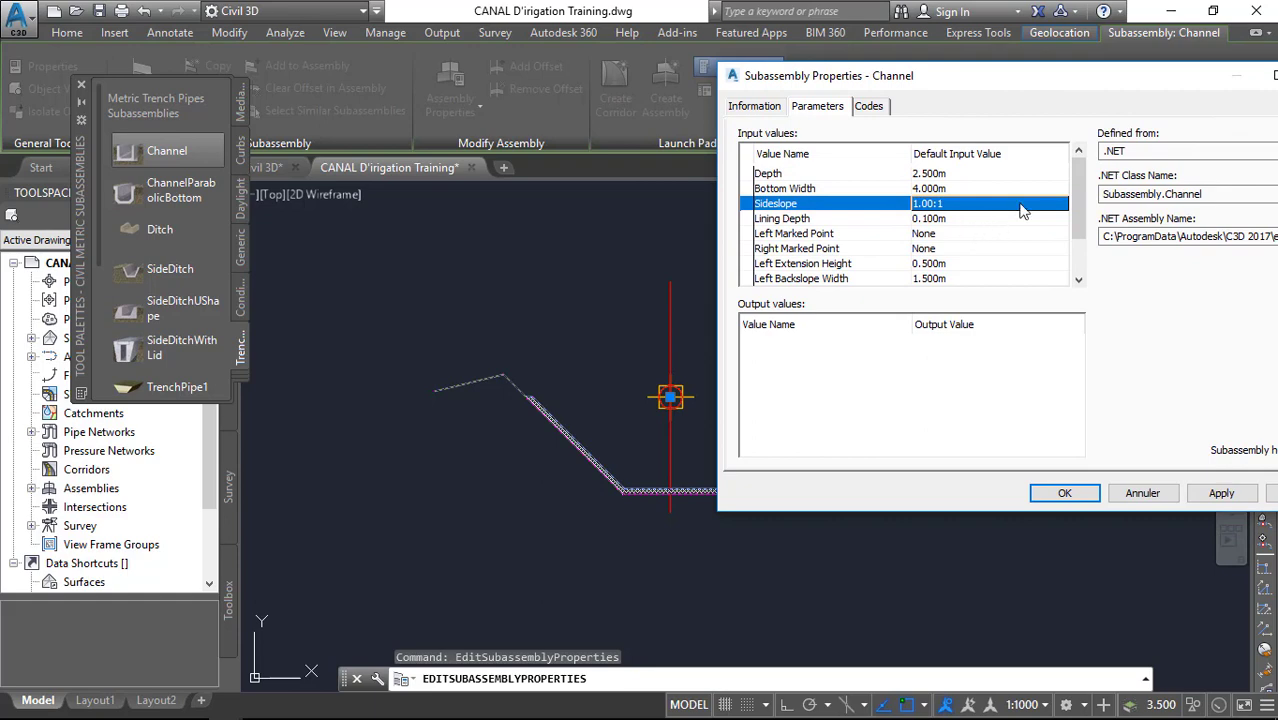
{"action": "scroll", "coordinate": [908, 254], "scroll_direction": "down", "scroll_amount": 2}
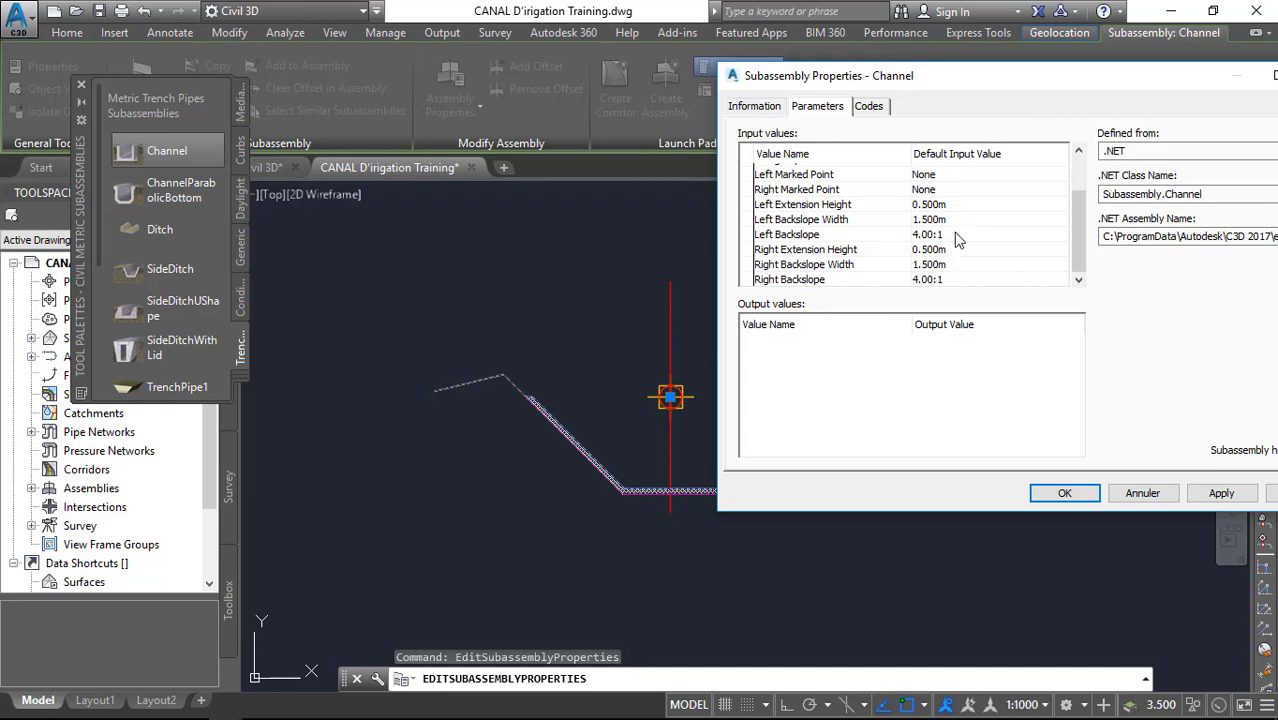
{"action": "scroll", "coordinate": [950, 266], "scroll_direction": "up", "scroll_amount": 2}
{"action": "scroll", "coordinate": [946, 270], "scroll_direction": "down", "scroll_amount": 2}
{"action": "scroll", "coordinate": [948, 268], "scroll_direction": "up", "scroll_amount": 1}
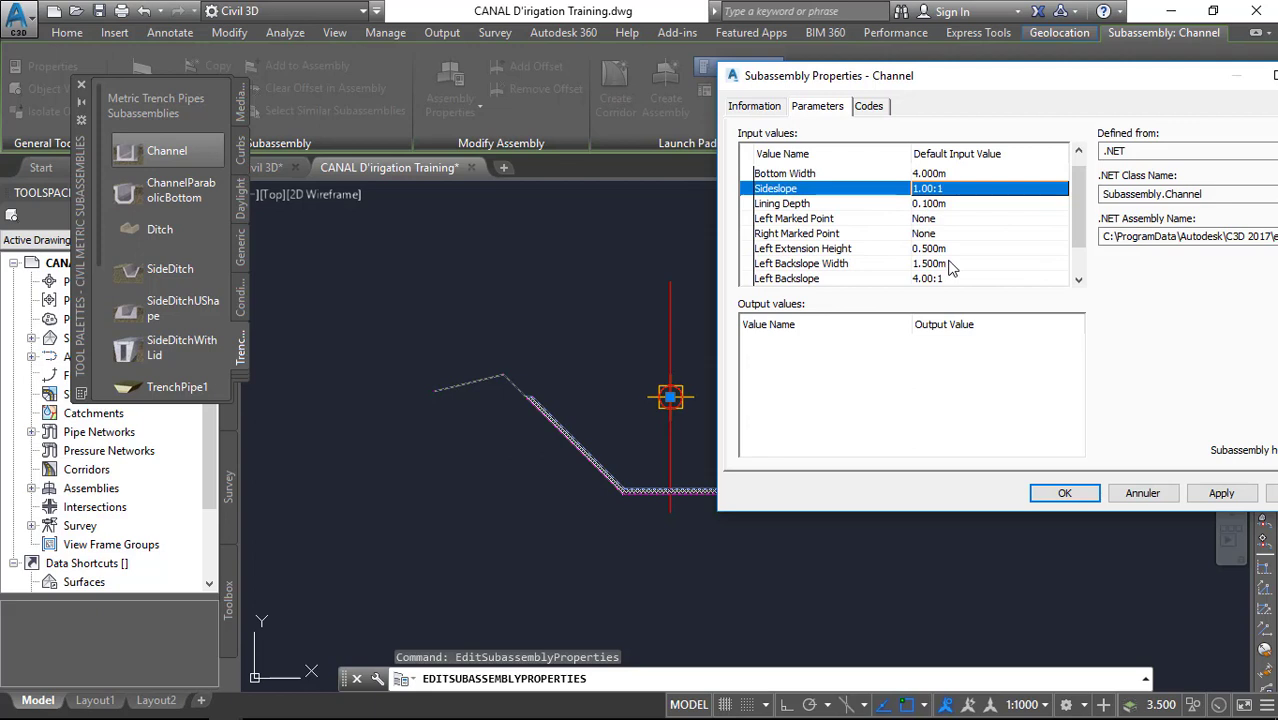
{"action": "scroll", "coordinate": [950, 266], "scroll_direction": "down", "scroll_amount": 1}
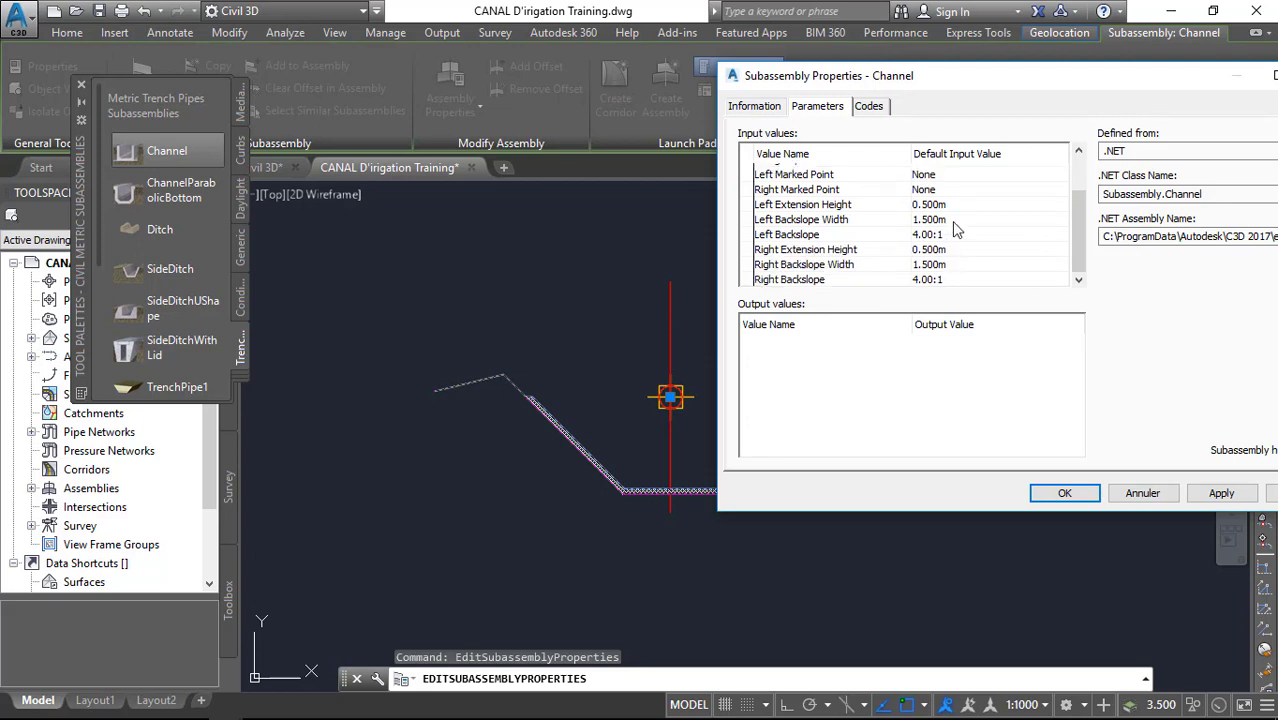
{"action": "left_click", "coordinate": [952, 279]}
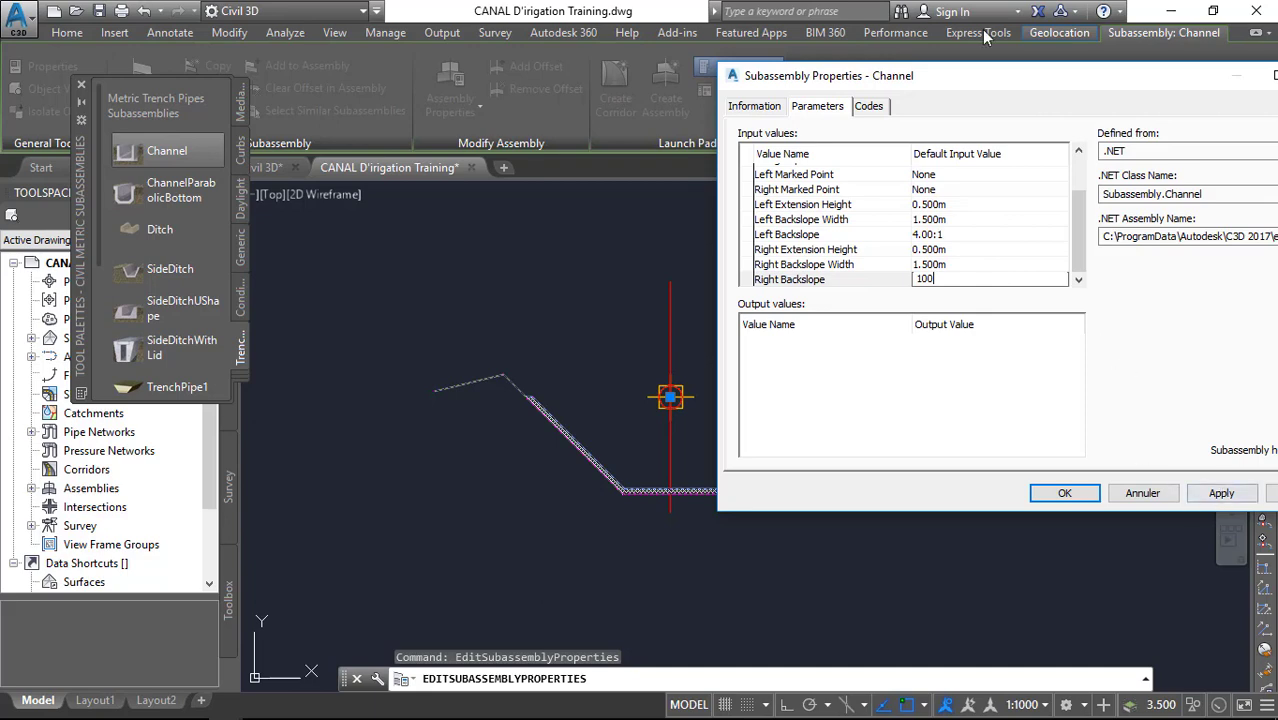
{"action": "left_click_drag", "start_coordinate": [1033, 86], "coordinate": [305, 71]}
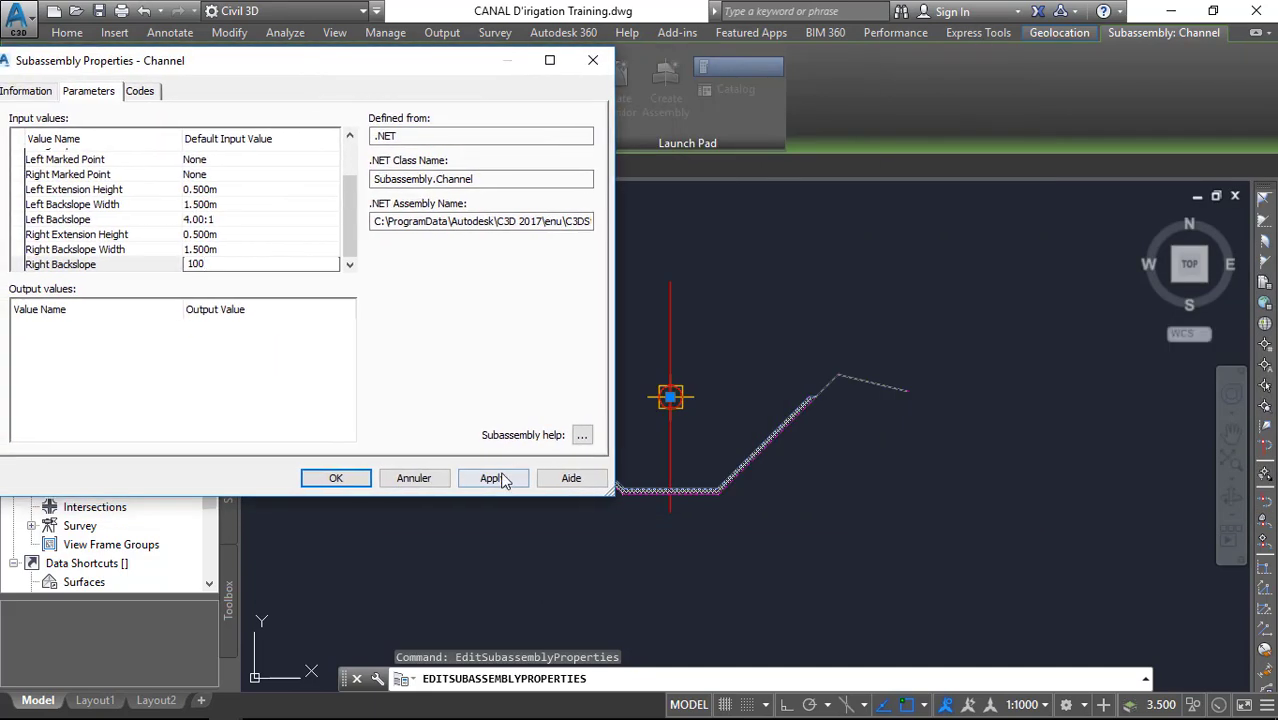
{"action": "left_click", "coordinate": [492, 478]}
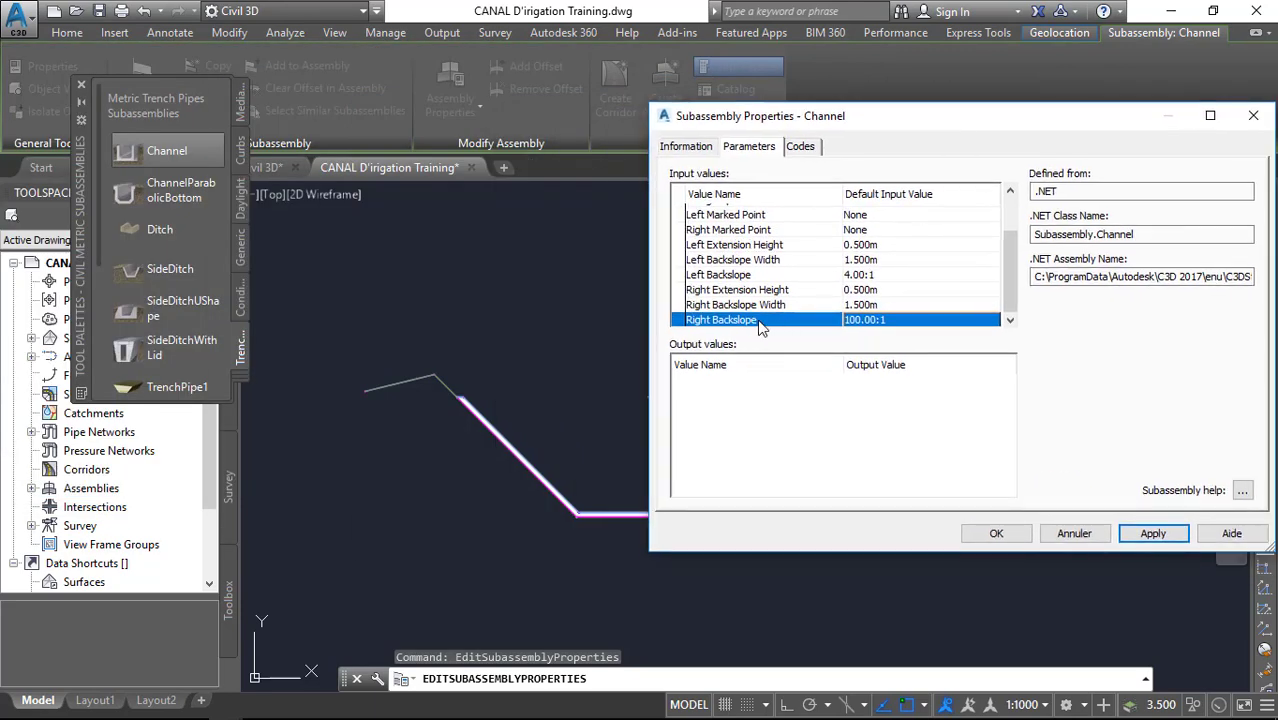
Set the channel's left backslope to 100:1, then apply and close the subassembly properties
{"action": "left_click", "coordinate": [745, 276]}
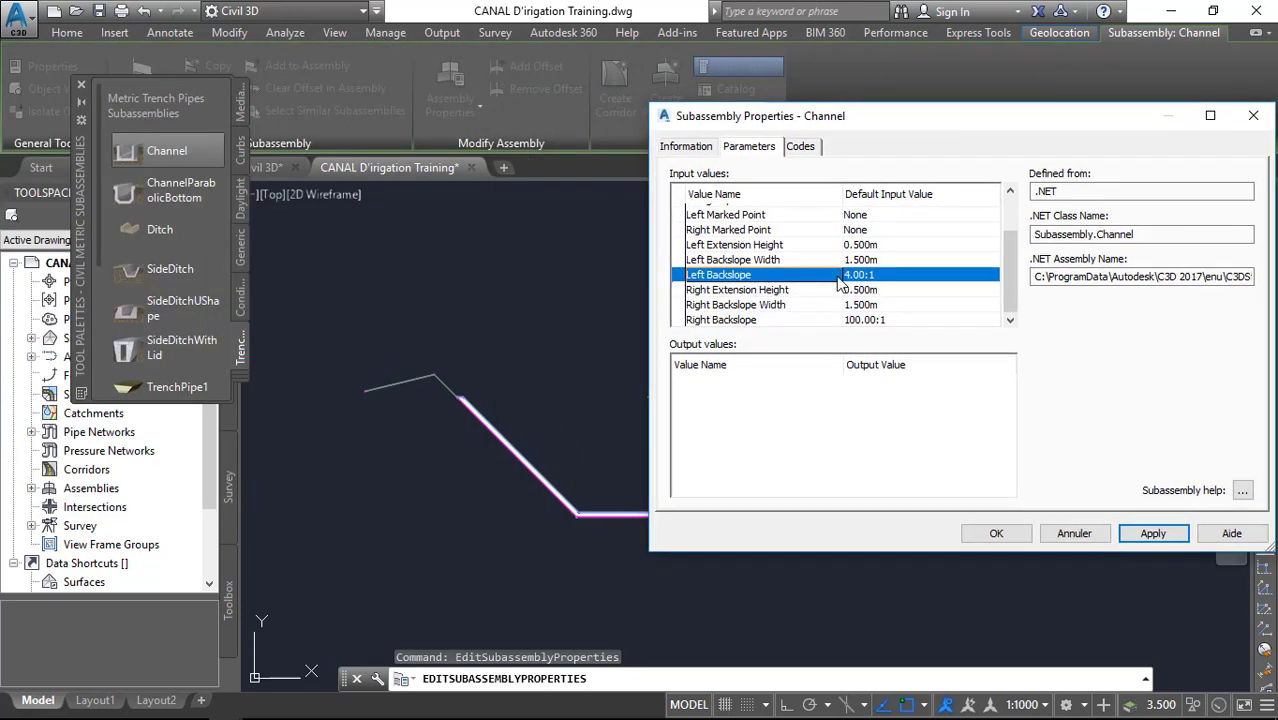
{"action": "left_click", "coordinate": [890, 275]}
{"action": "left_click_drag", "start_coordinate": [892, 276], "coordinate": [789, 260]}
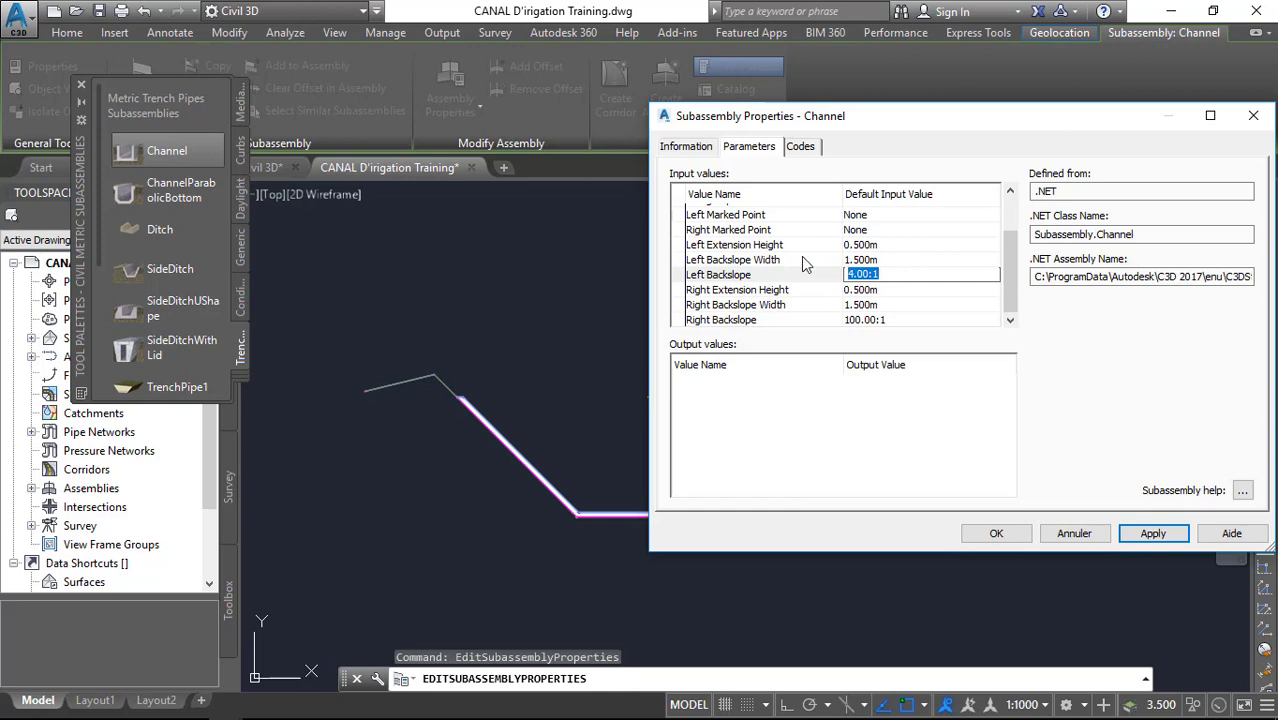
{"action": "type", "text": "100"}
{"action": "left_click", "coordinate": [1160, 533]}
{"action": "left_click", "coordinate": [994, 533]}
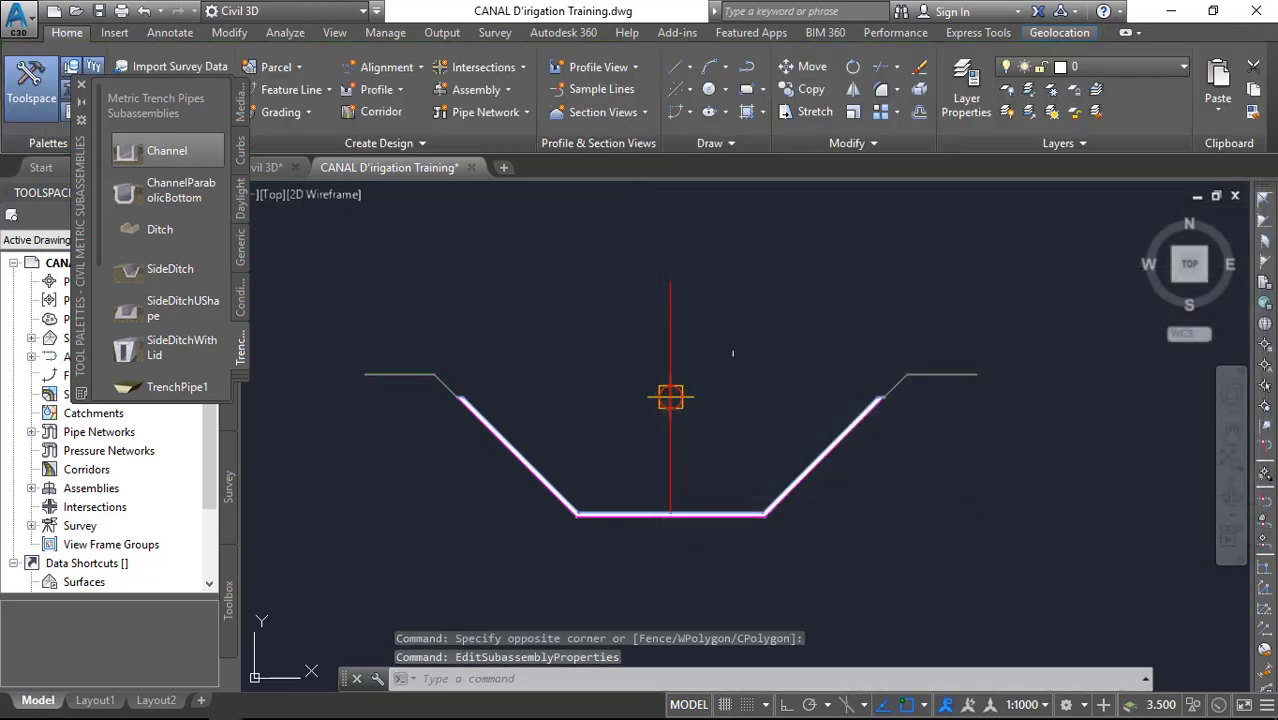
Attach a right-side Daylight subassembly with 4:1 cut and fill slopes to the outer end of the channel's right bank
{"action": "scroll", "coordinate": [687, 312], "scroll_direction": "down", "scroll_amount": 3}
{"action": "scroll", "coordinate": [704, 375], "scroll_direction": "up", "scroll_amount": 3}
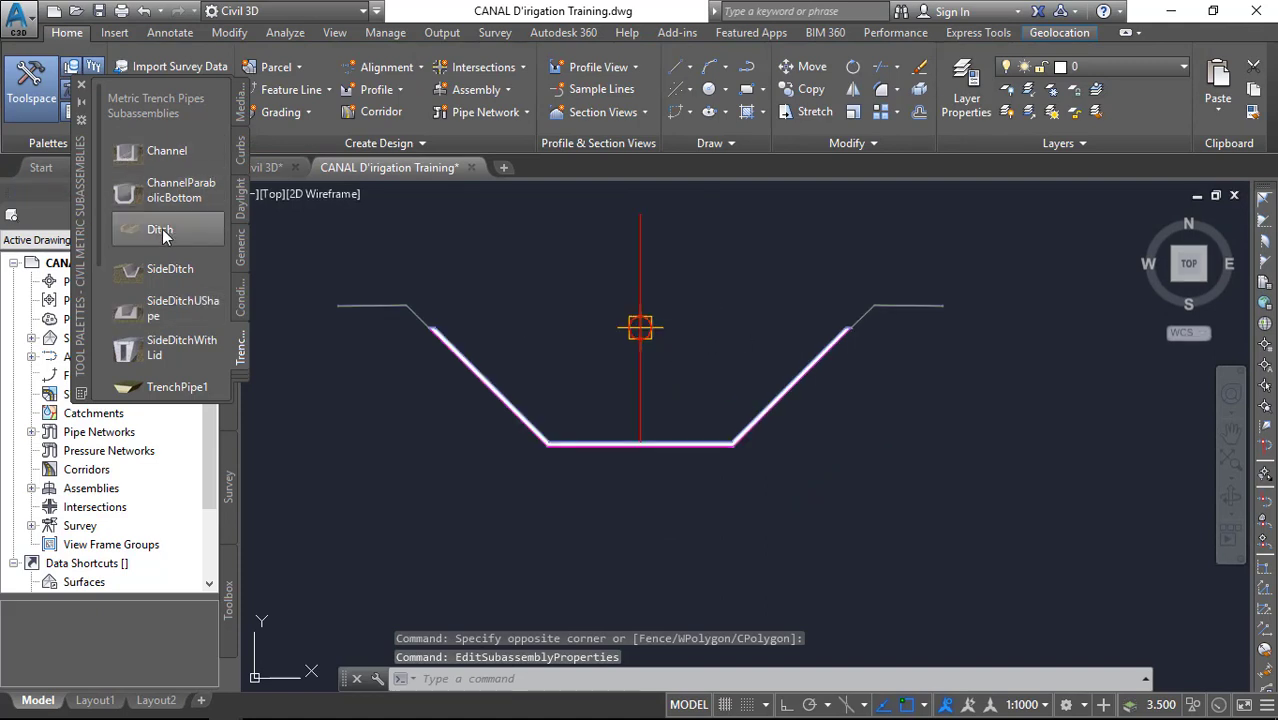
{"action": "left_click", "coordinate": [241, 205]}
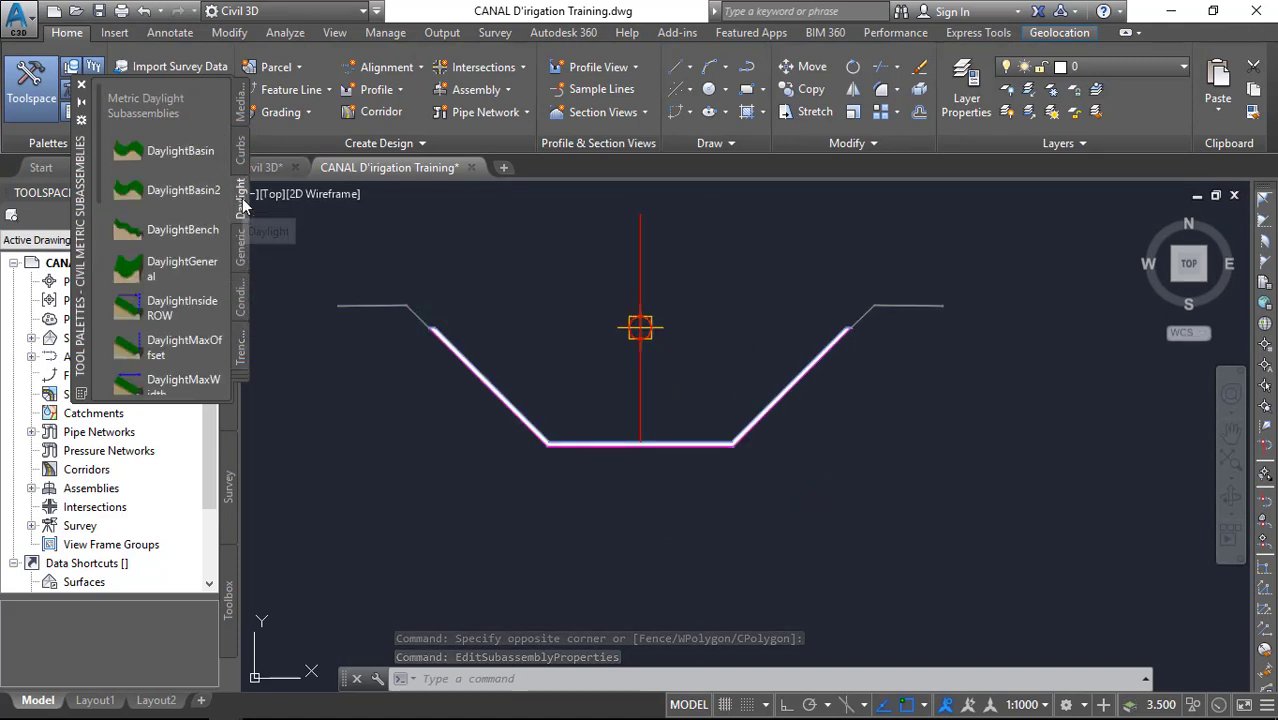
{"action": "scroll", "coordinate": [185, 269], "scroll_direction": "down", "scroll_amount": 4}
{"action": "scroll", "coordinate": [185, 269], "scroll_direction": "up", "scroll_amount": 1}
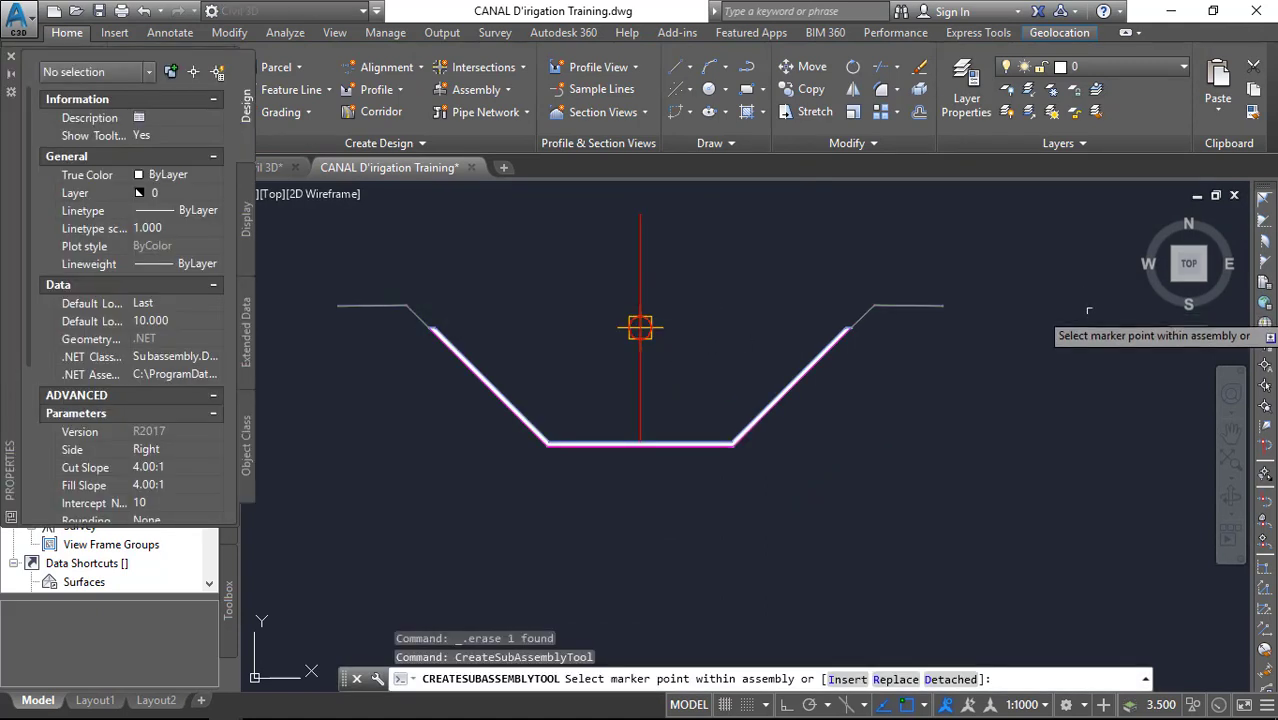
{"action": "left_click", "coordinate": [941, 305]}
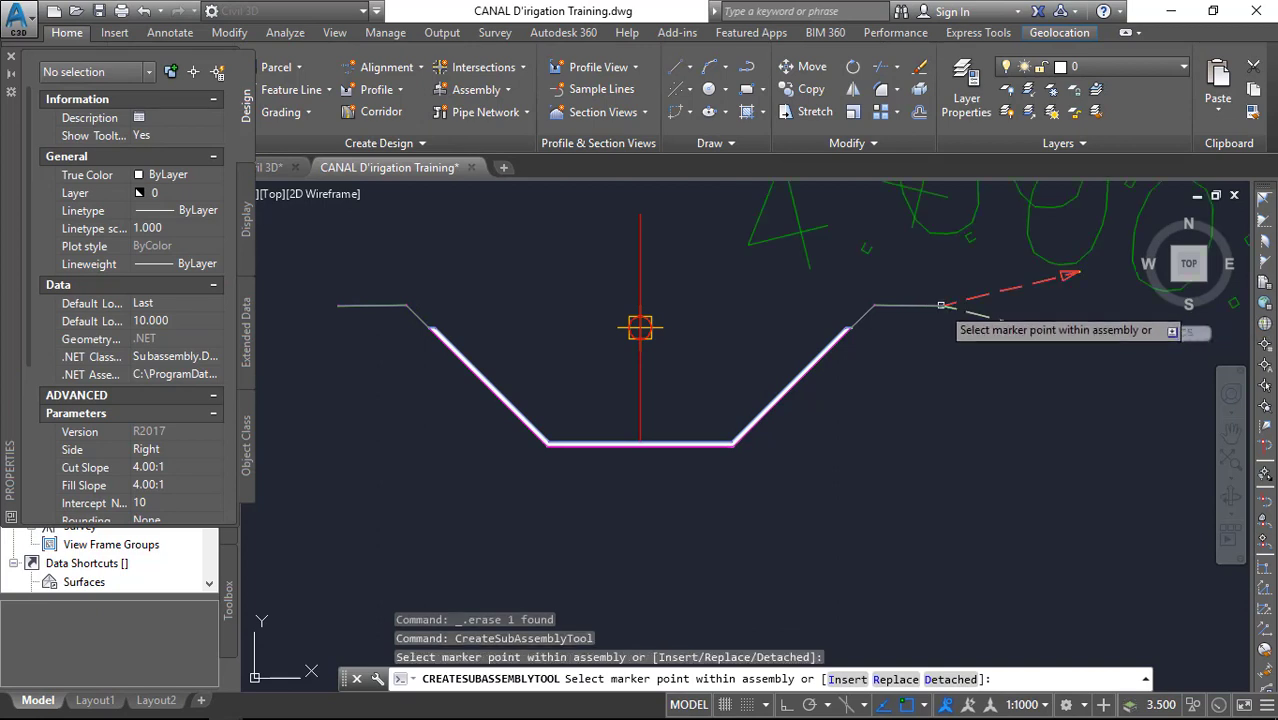
{"action": "scroll", "coordinate": [700, 345], "scroll_direction": "down", "scroll_amount": 5}
{"action": "scroll", "coordinate": [667, 212], "scroll_direction": "up", "scroll_amount": 5}
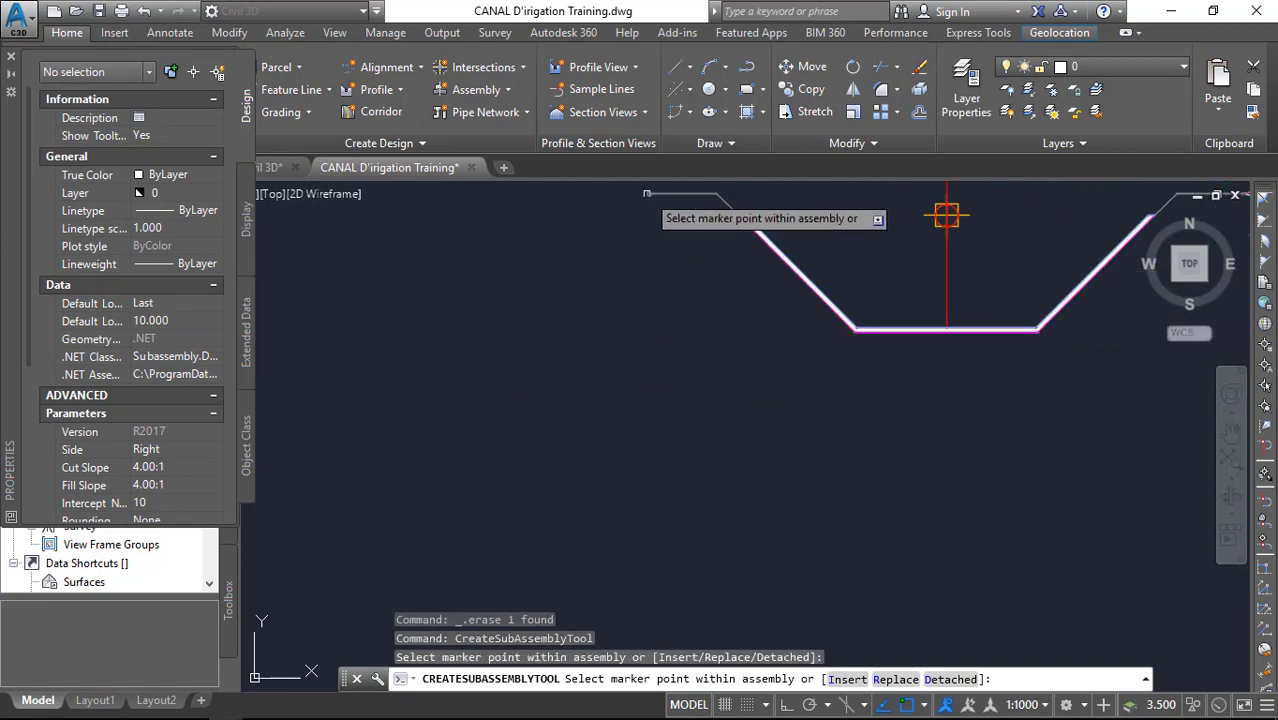
Undo the mis-sided Daylight placement and attach a right-side Daylight with 4:1 cut and fill slopes to the right bank's outer end
{"action": "left_click", "coordinate": [646, 193]}
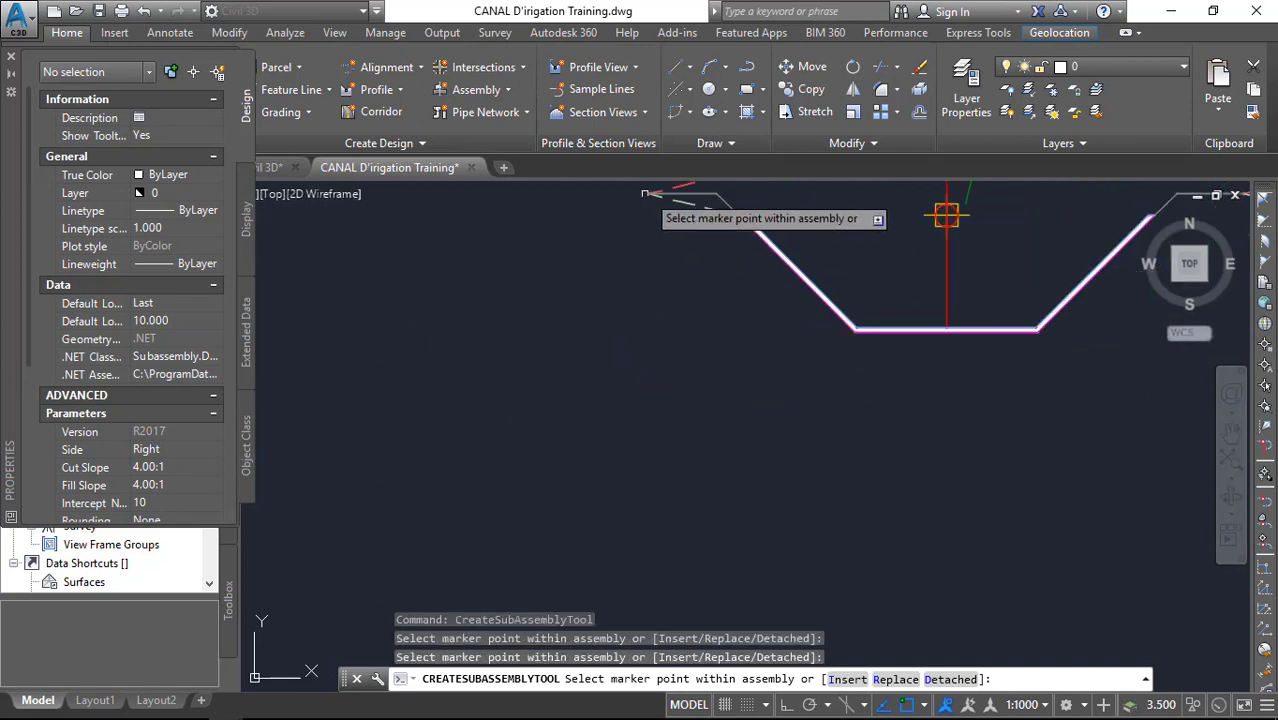
{"action": "left_click", "coordinate": [144, 11]}
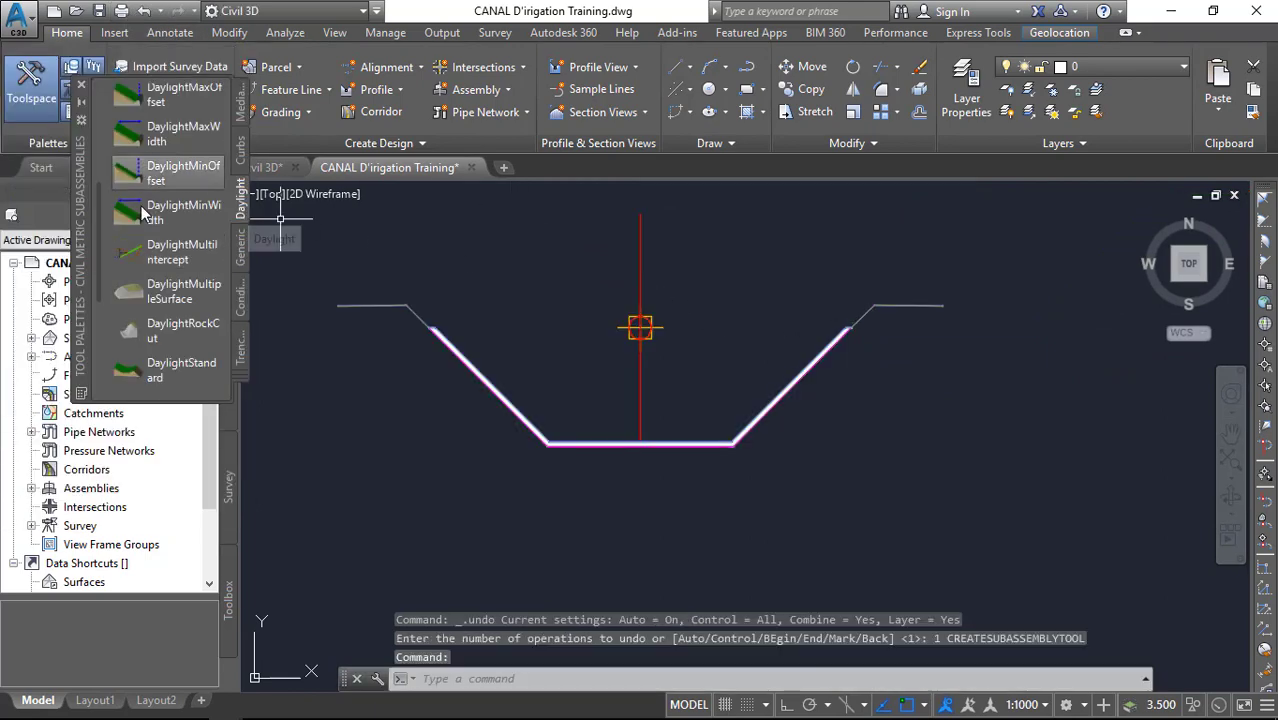
{"action": "left_click", "coordinate": [167, 247]}
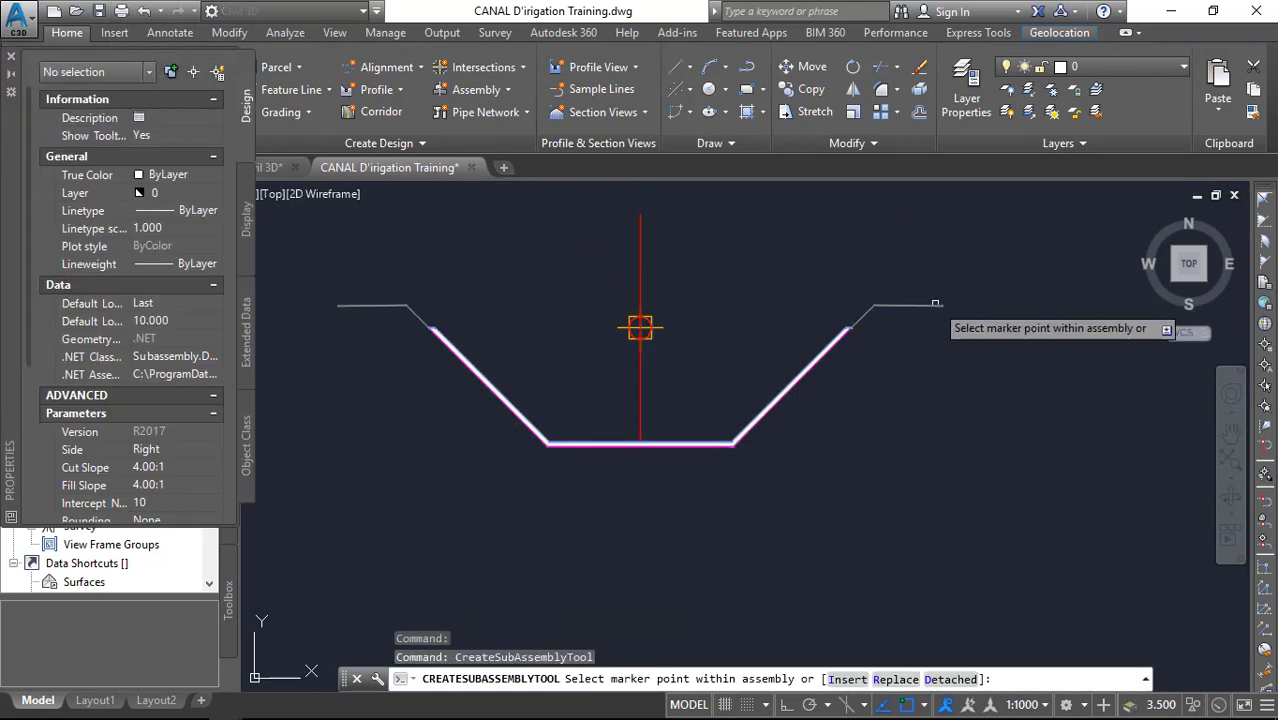
{"action": "scroll", "coordinate": [1040, 303], "scroll_direction": "down", "scroll_amount": 2}
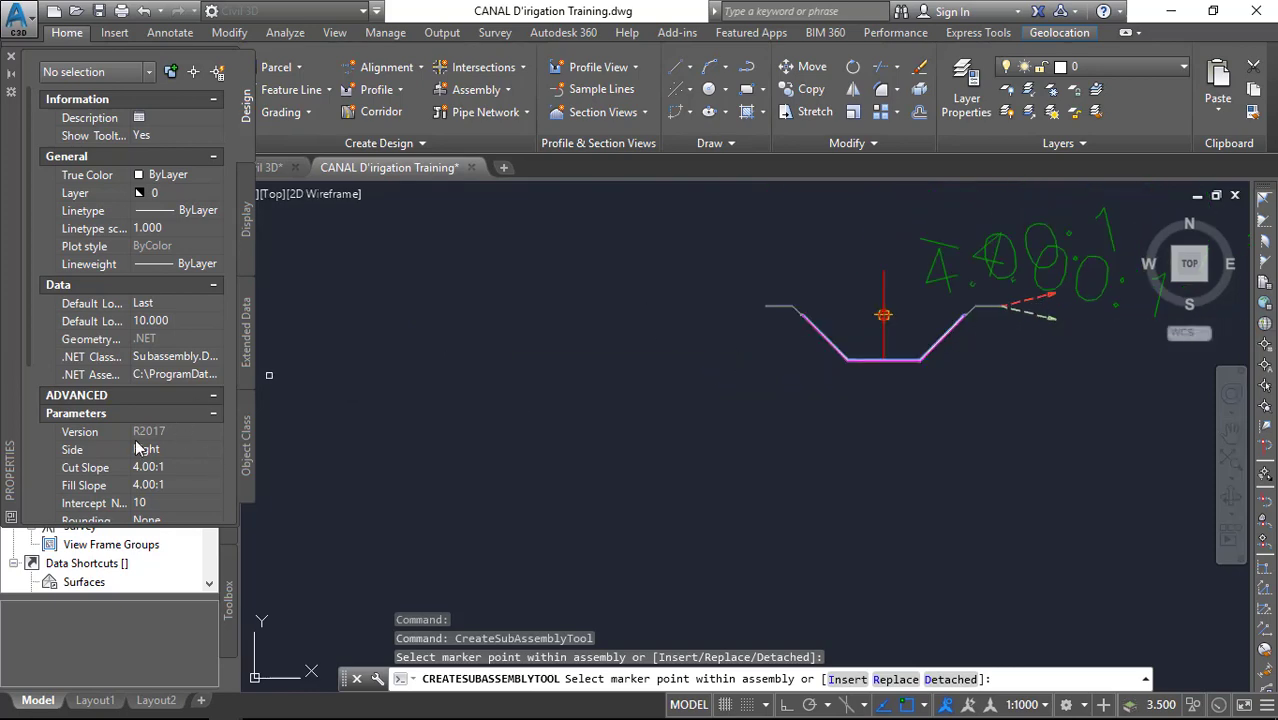
Attach a left-side Daylight subassembly with 4:1 cut and fill slopes to the outer end of the channel's left bank
{"action": "scroll", "coordinate": [184, 300], "scroll_direction": "down", "scroll_amount": 4}
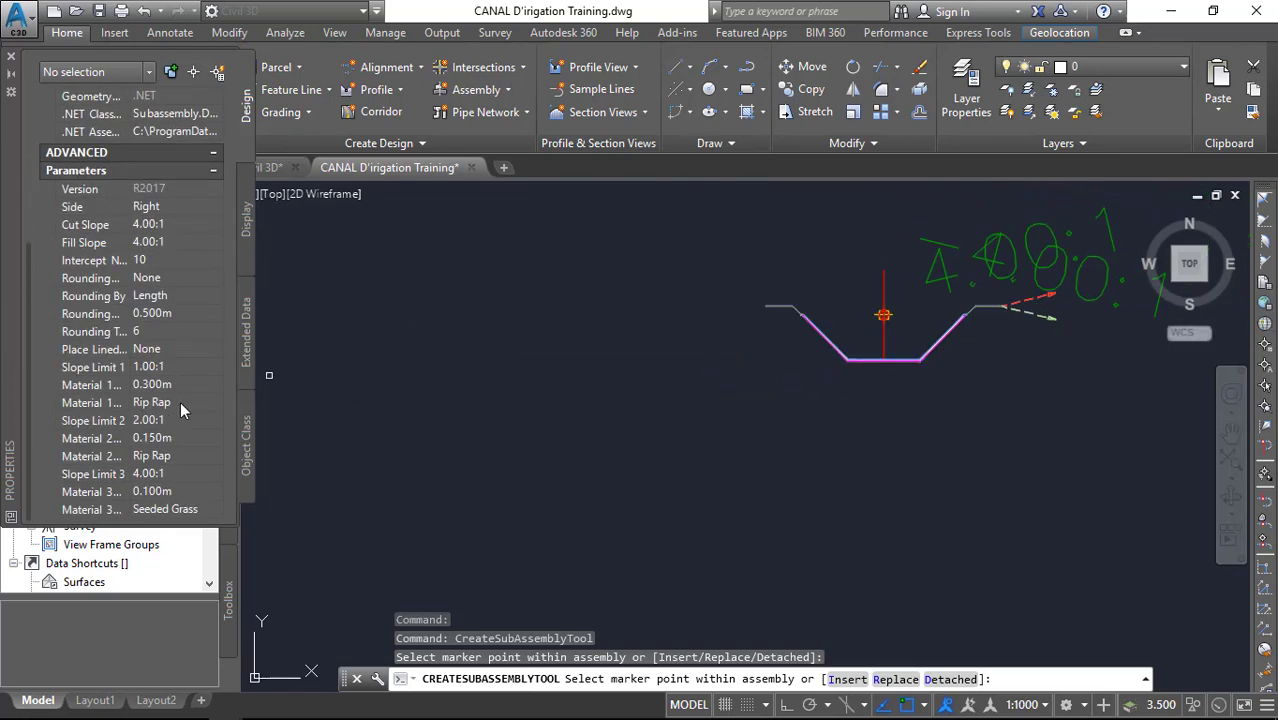
{"action": "scroll", "coordinate": [180, 401], "scroll_direction": "up", "scroll_amount": 4}
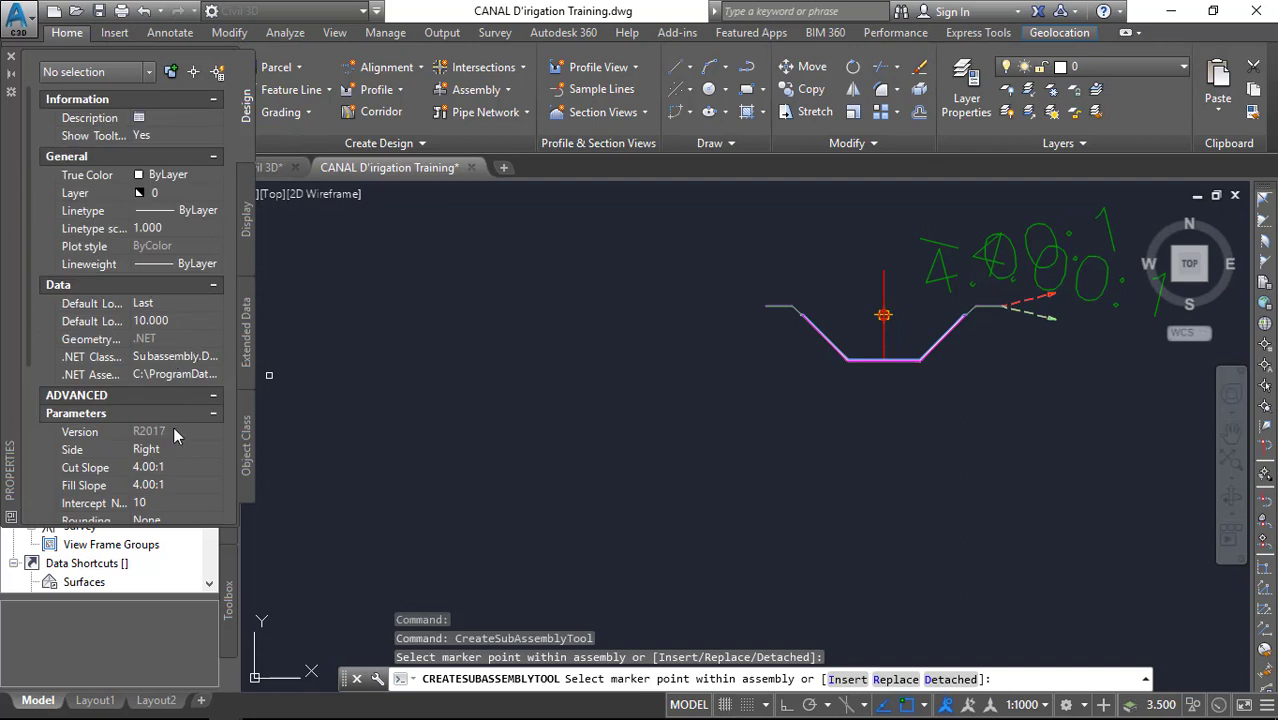
{"action": "left_click", "coordinate": [213, 451]}
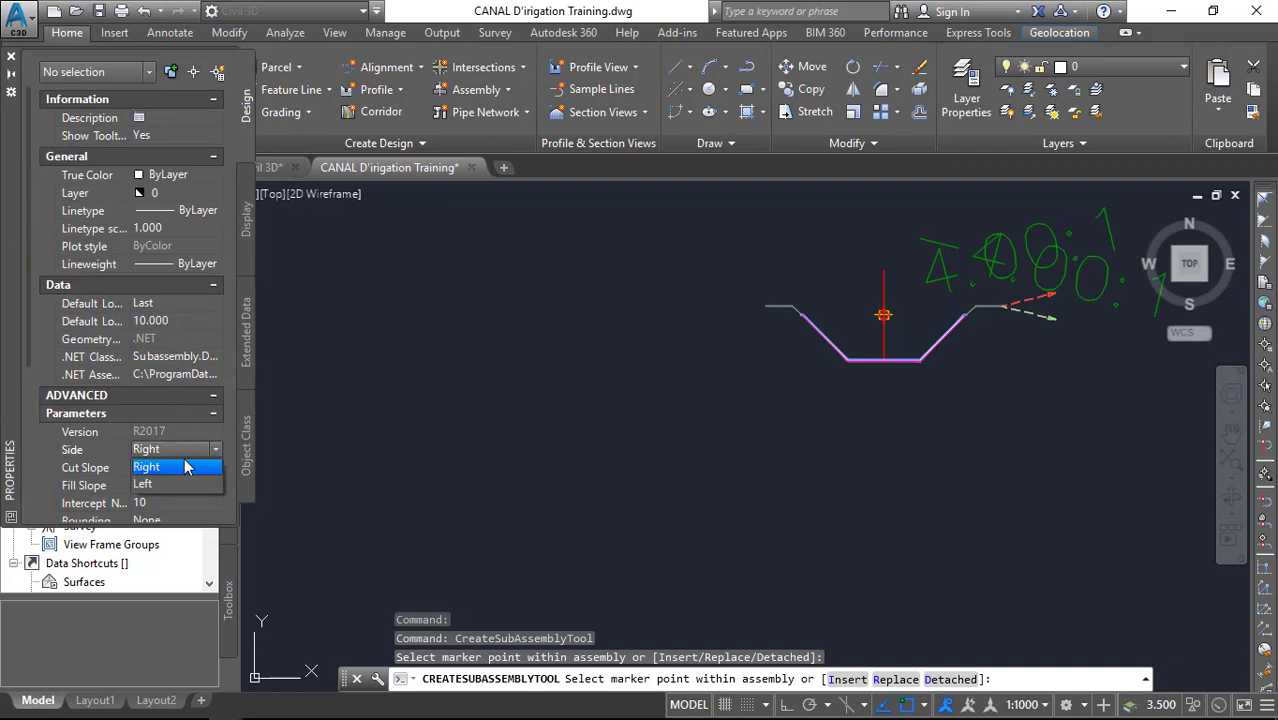
{"action": "left_click", "coordinate": [160, 485]}
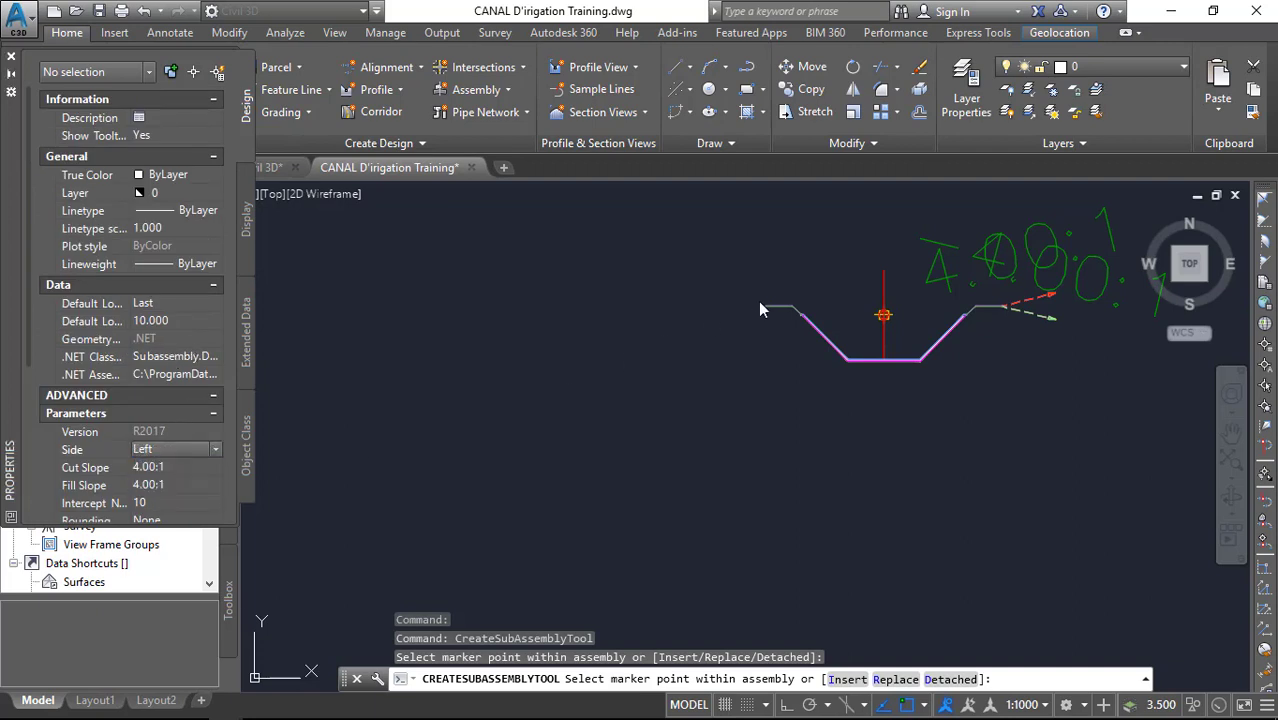
{"action": "left_click", "coordinate": [883, 315]}
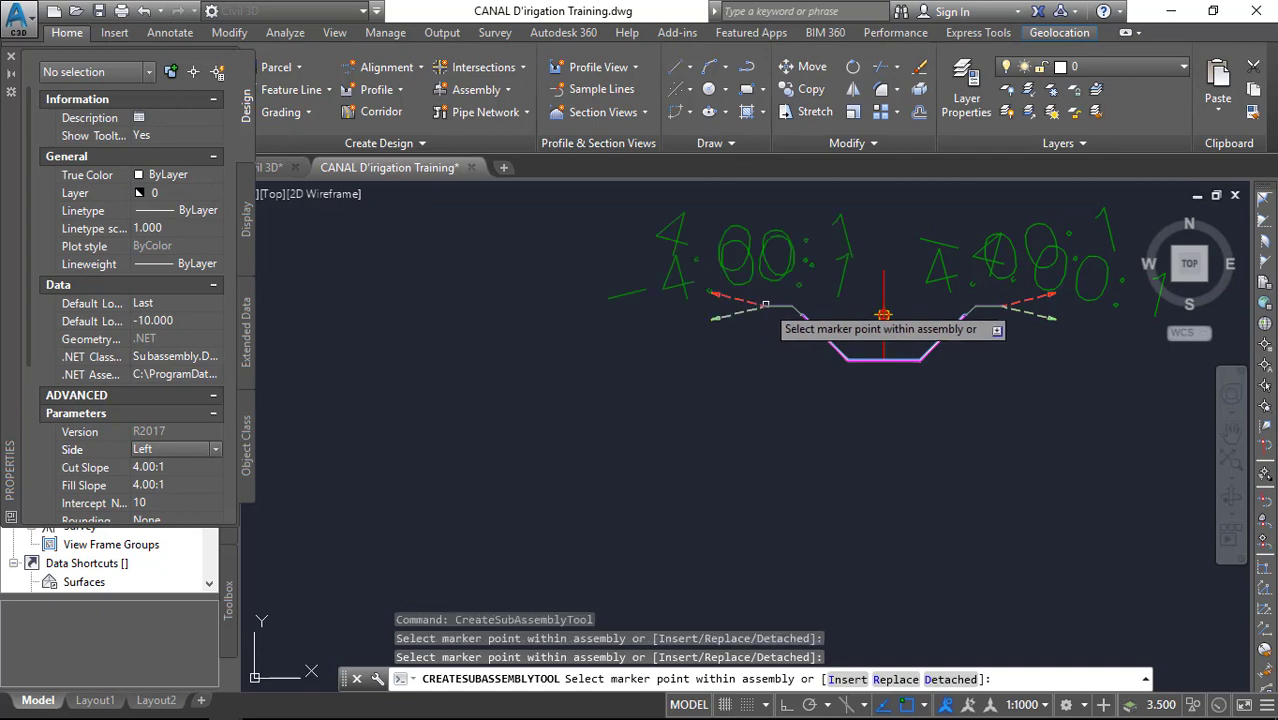
{"action": "left_click", "coordinate": [12, 58]}
{"action": "key", "text": "Escape"}
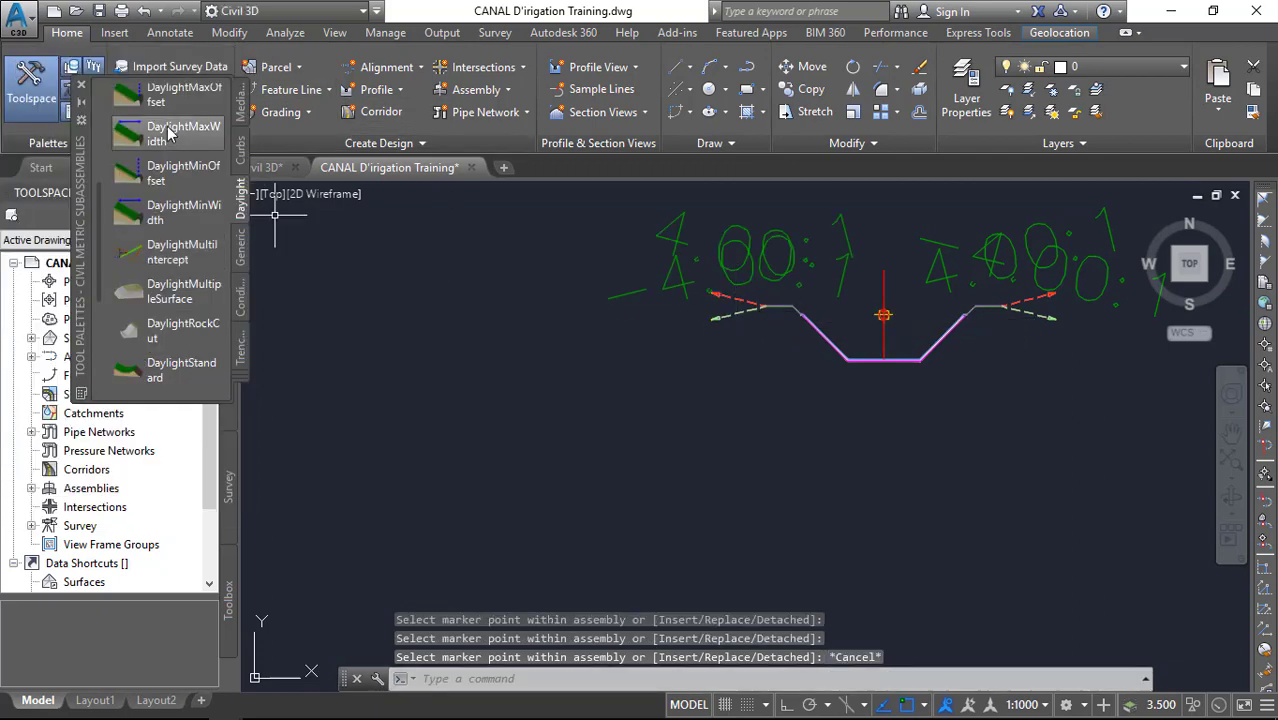
{"action": "key", "text": "Escape"}
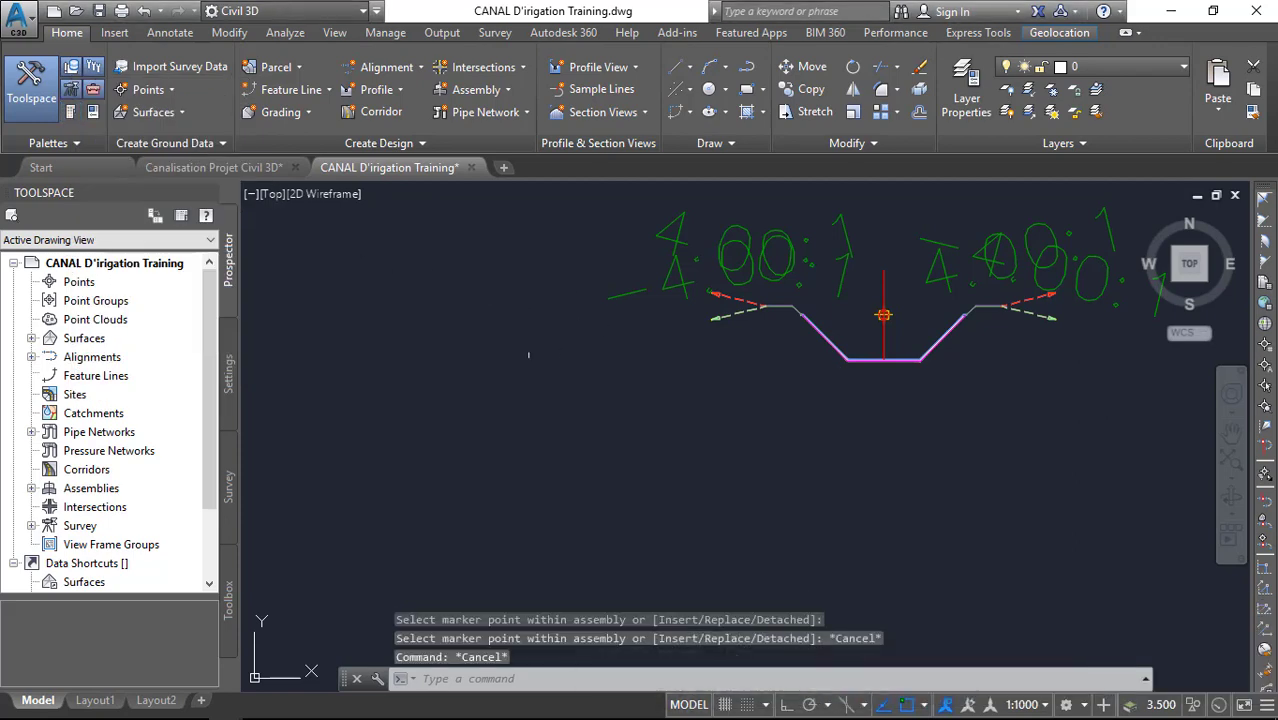
{"action": "scroll", "coordinate": [453, 378], "scroll_direction": "down", "scroll_amount": 4}
{"action": "scroll", "coordinate": [576, 330], "scroll_direction": "up", "scroll_amount": 6}
{"action": "scroll", "coordinate": [563, 340], "scroll_direction": "down", "scroll_amount": 2}
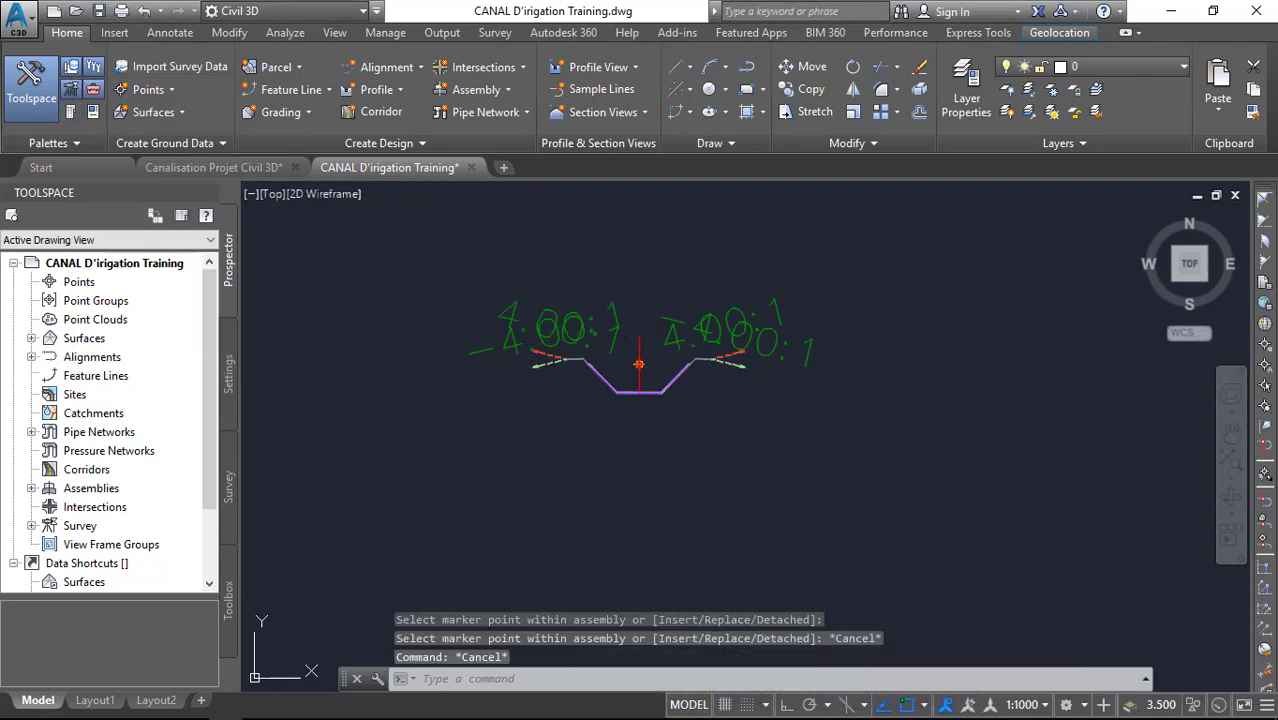
{"action": "scroll", "coordinate": [648, 358], "scroll_direction": "up", "scroll_amount": 2}
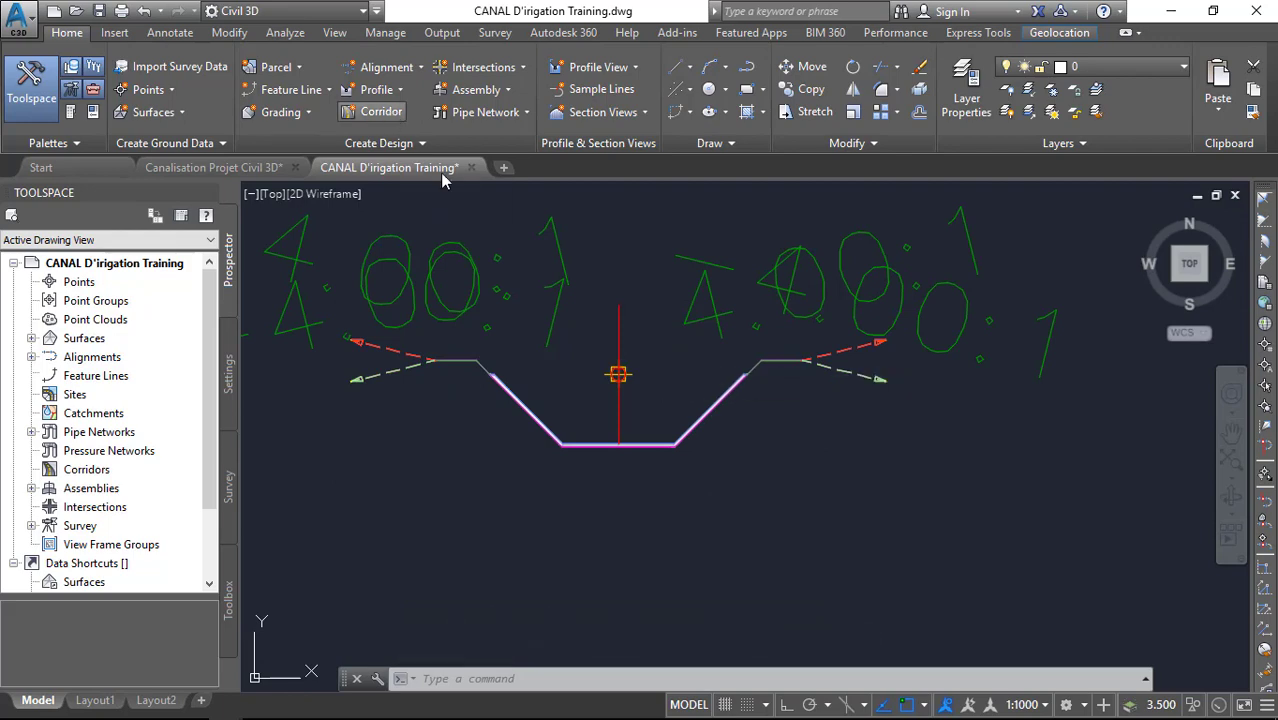
Start a new corridor named "Corridor -PROJET IRIGATION"
{"action": "left_click", "coordinate": [381, 112]}
{"action": "left_click_drag", "start_coordinate": [697, 90], "coordinate": [583, 88]}
{"action": "type", "text": "P"}
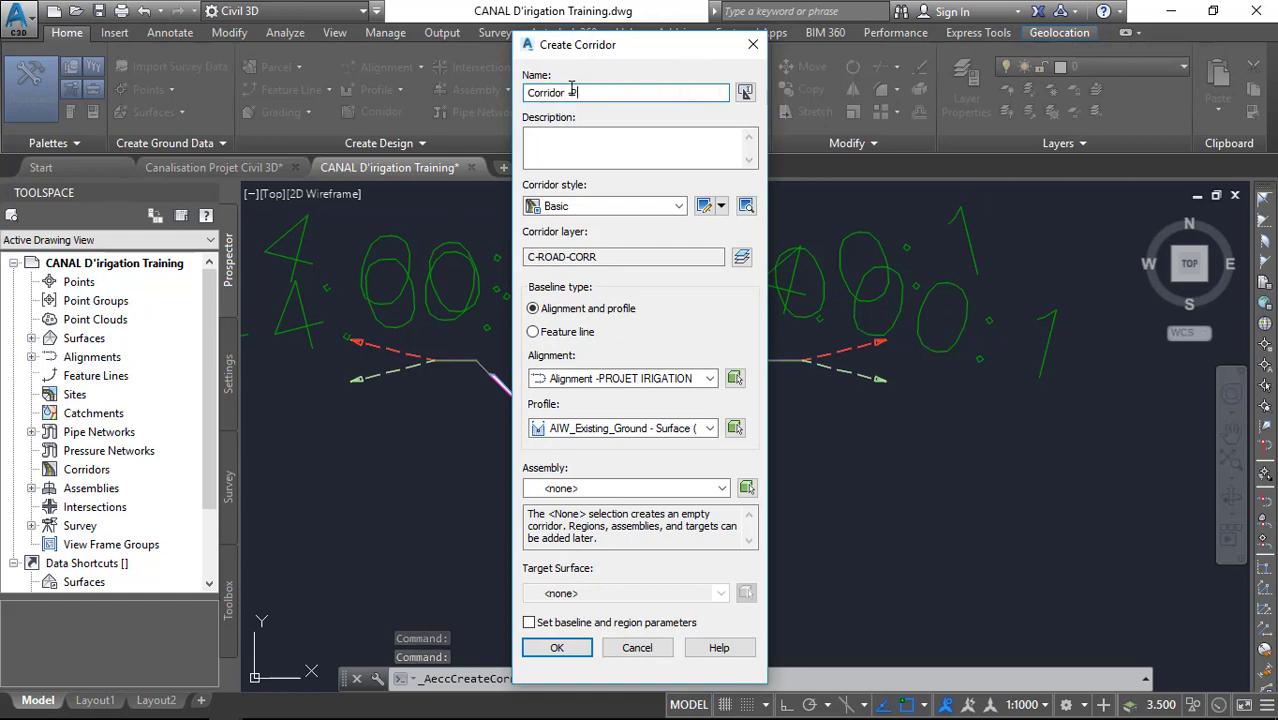
{"action": "type", "text": "ROJET IRIGATION"}
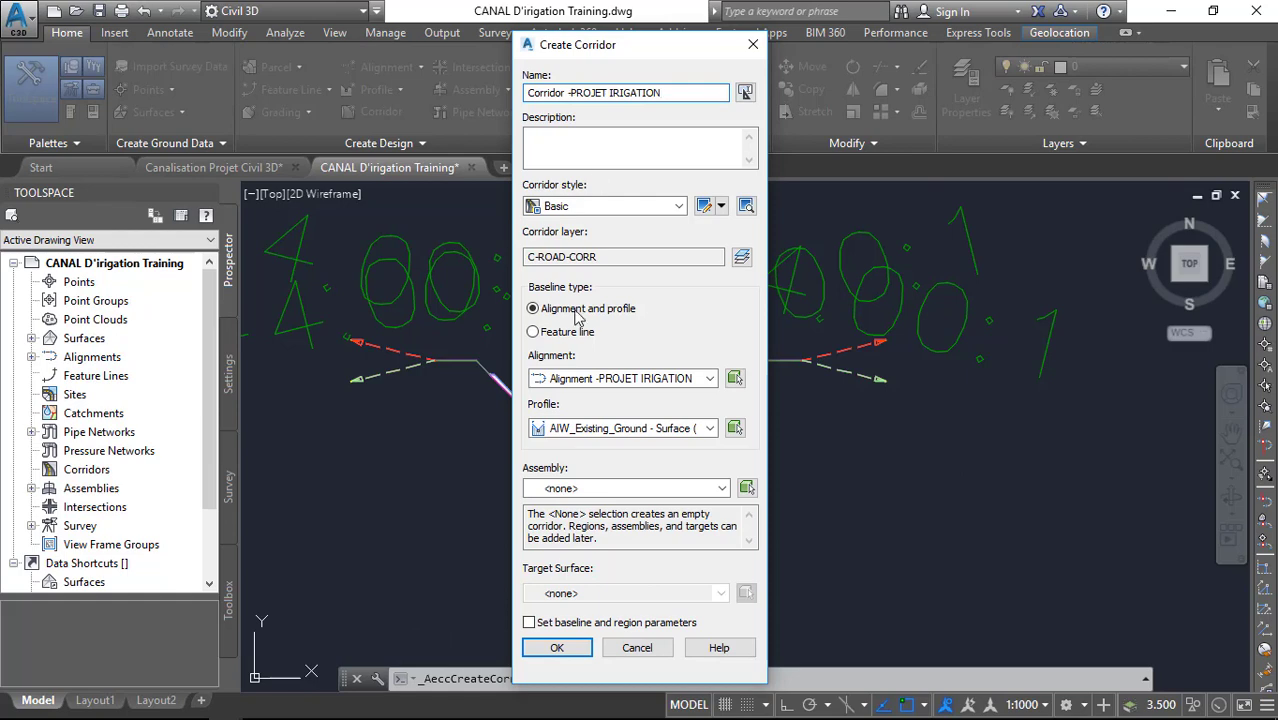
{"action": "left_click_drag", "start_coordinate": [588, 44], "coordinate": [515, 14]}
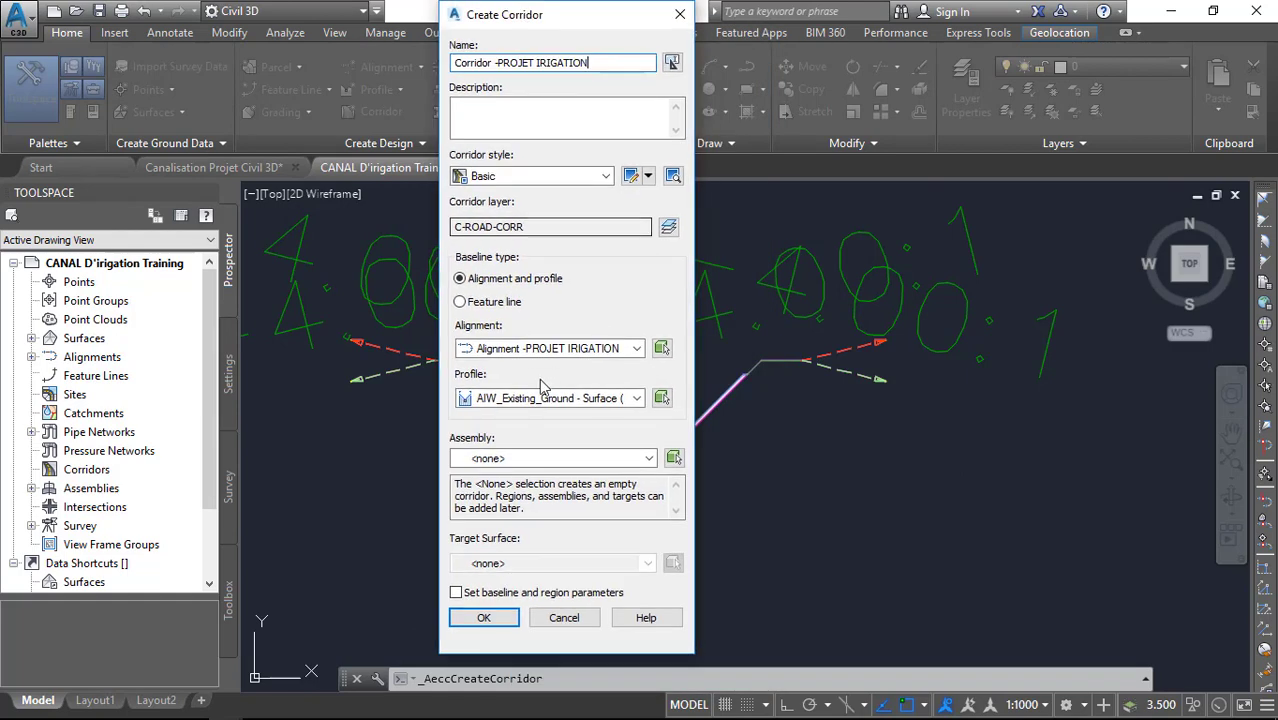
Create the corridor with profile IRIGATION PROJECT, assembly "Assembly -PROJET IRIGATION" and target surface AIW_Existing_Ground
{"action": "left_click", "coordinate": [598, 399]}
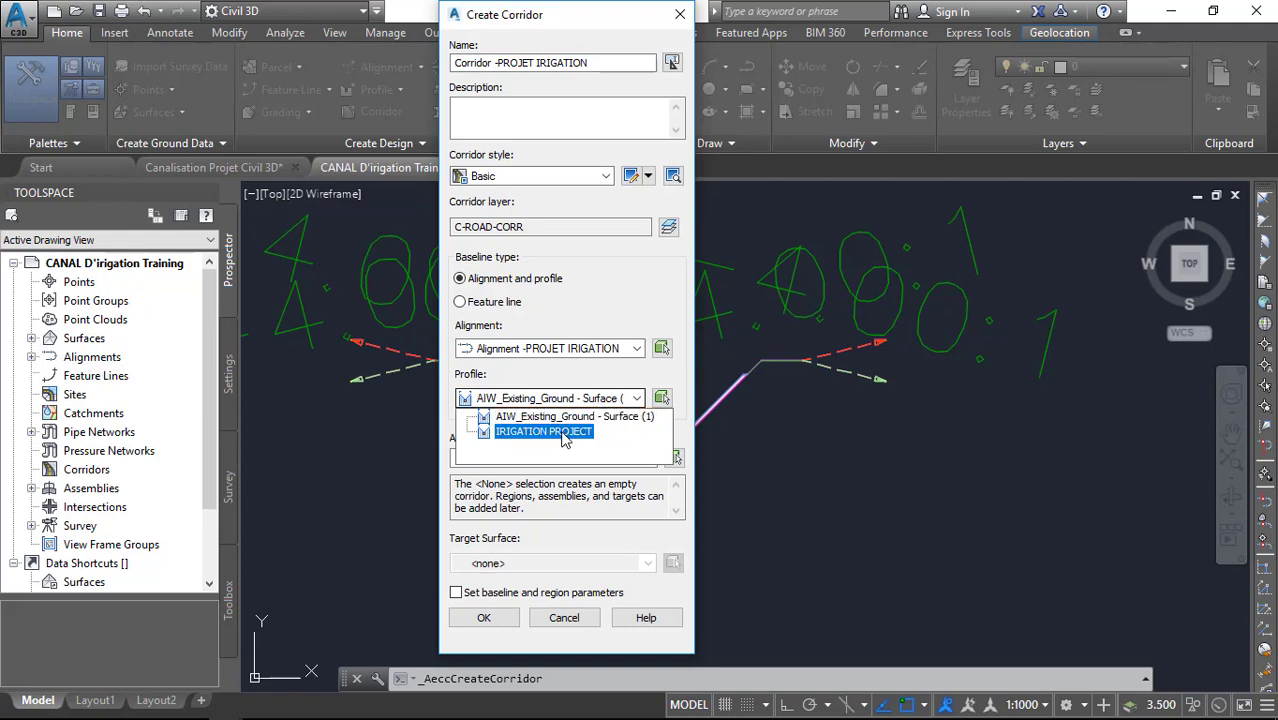
{"action": "left_click", "coordinate": [585, 431]}
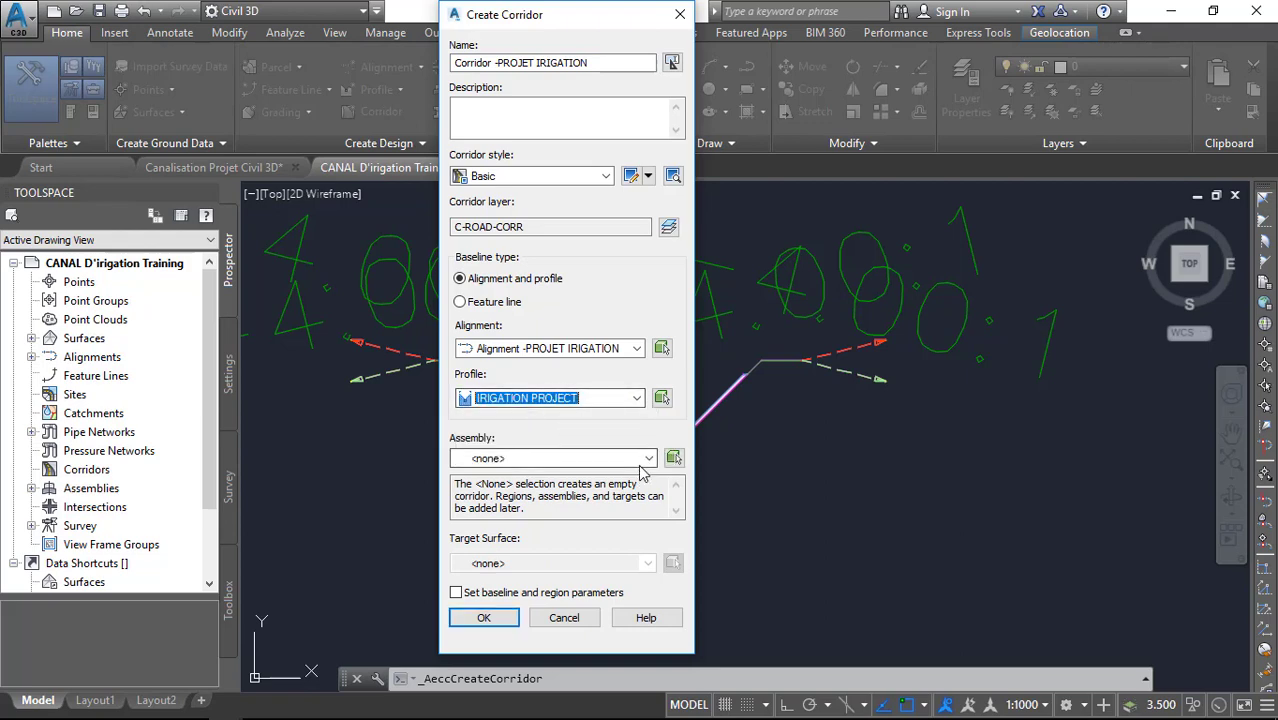
{"action": "left_click", "coordinate": [645, 459]}
{"action": "left_click", "coordinate": [585, 488]}
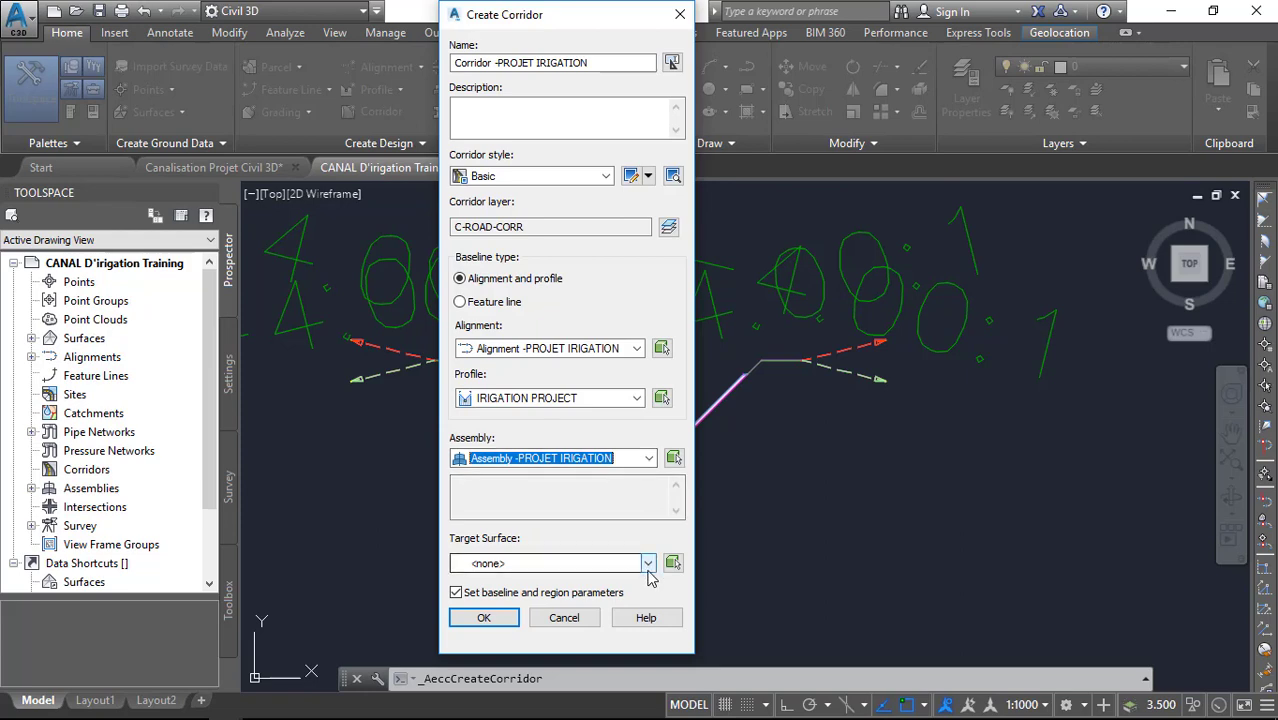
{"action": "left_click", "coordinate": [648, 563]}
{"action": "left_click", "coordinate": [515, 600]}
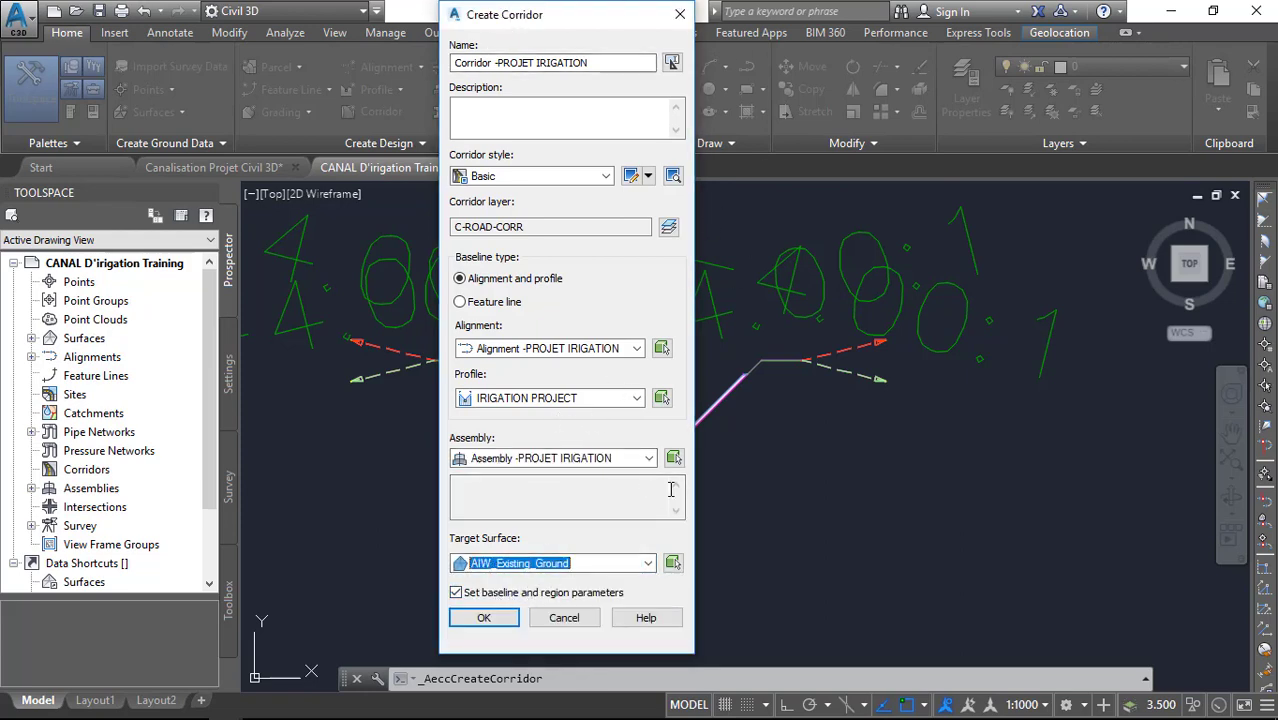
{"action": "left_click", "coordinate": [503, 615]}
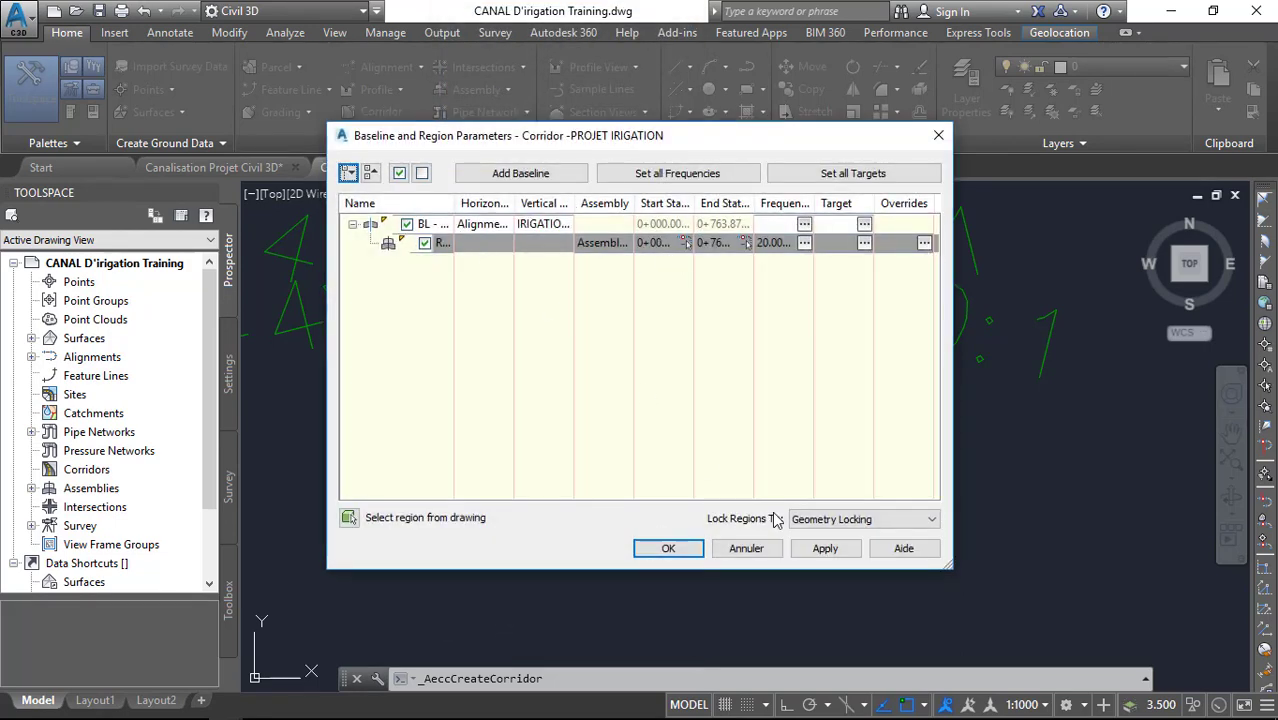
Apply the baseline and region parameters with a corridor rebuild, and dismiss the event log
{"action": "left_click", "coordinate": [825, 548]}
{"action": "left_click", "coordinate": [628, 355]}
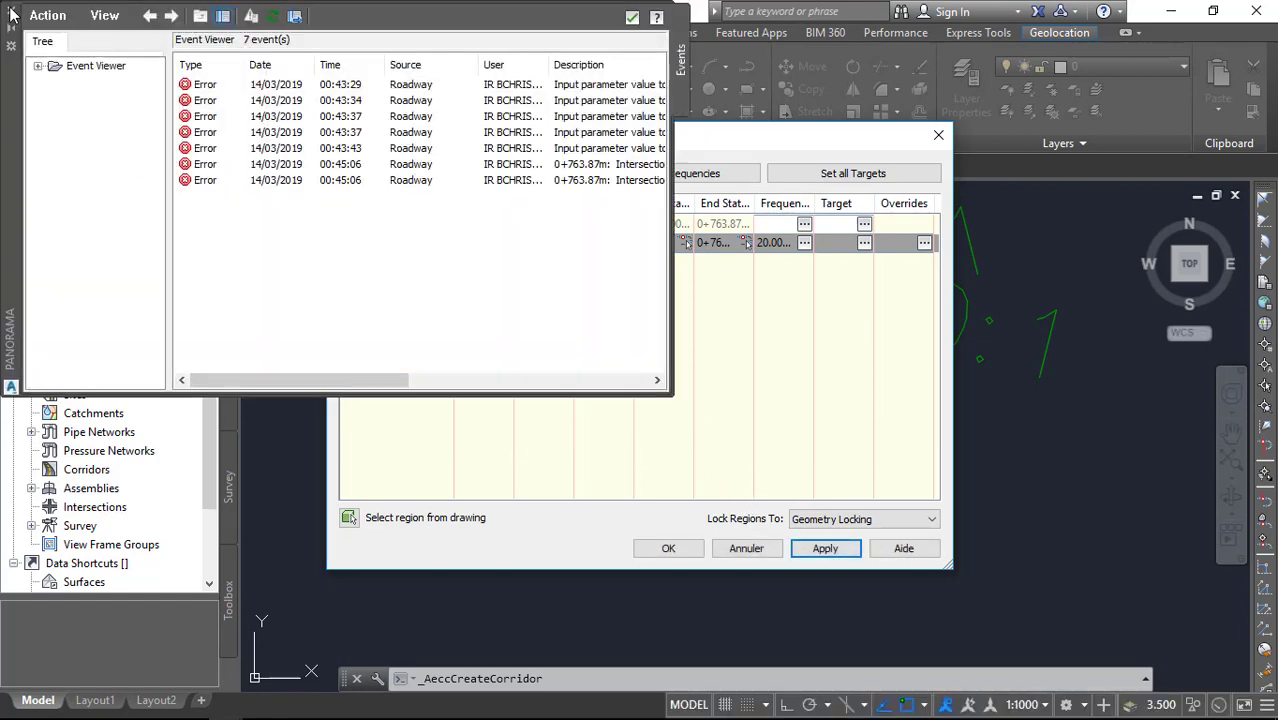
{"action": "left_click", "coordinate": [670, 552]}
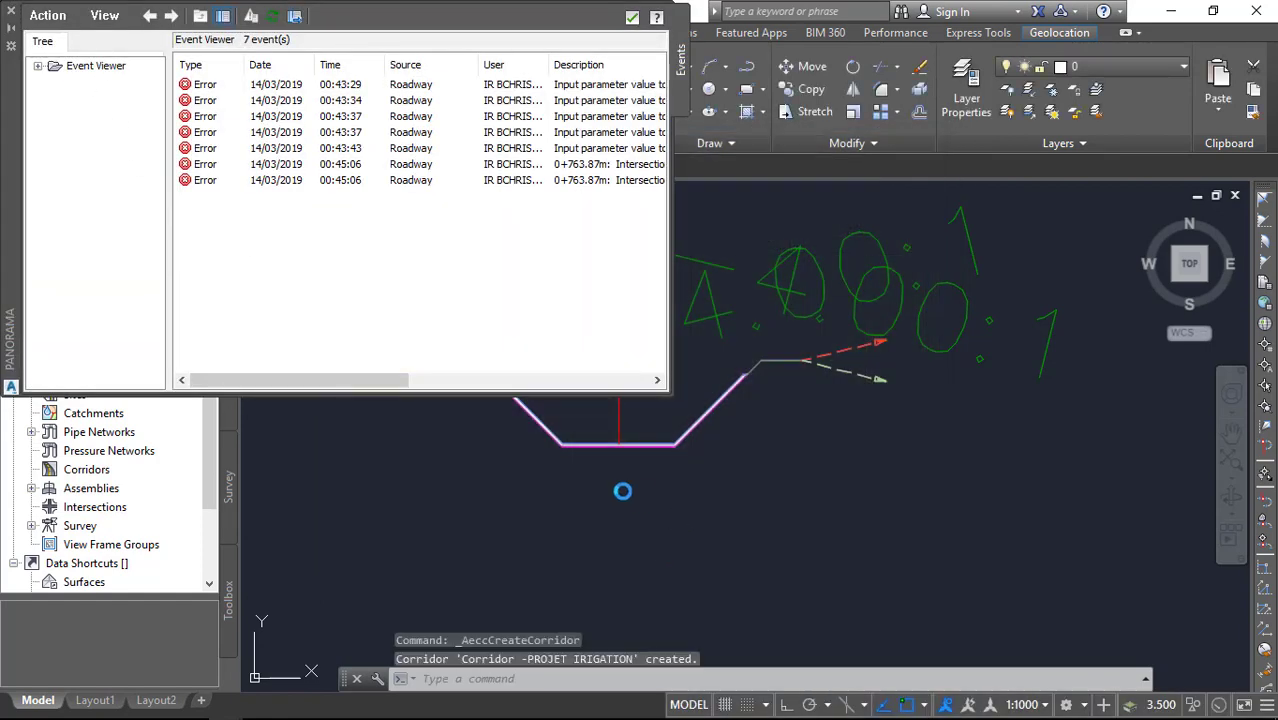
{"action": "left_click", "coordinate": [12, 12]}
Create a corridor surface for the canal corridor from the Datum links and add them as breaklines
{"action": "scroll", "coordinate": [765, 385], "scroll_direction": "down", "scroll_amount": 4}
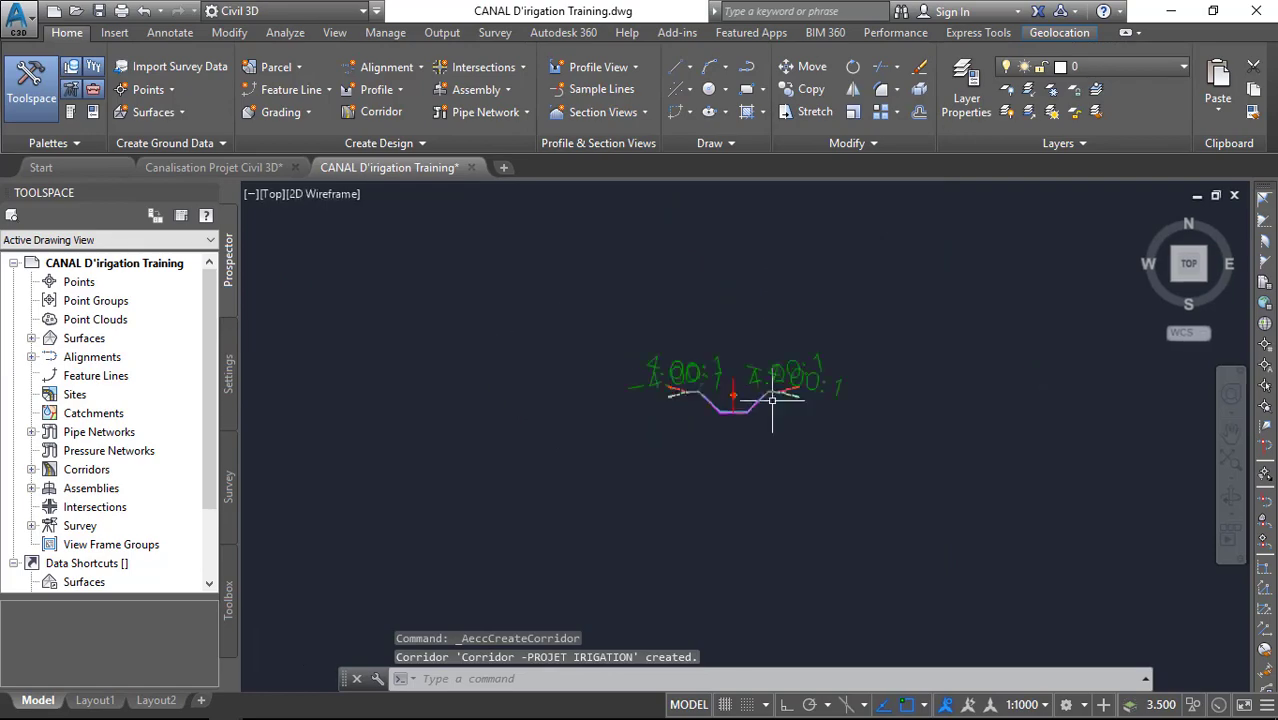
{"action": "scroll", "coordinate": [770, 400], "scroll_direction": "up", "scroll_amount": 3}
{"action": "scroll", "coordinate": [798, 355], "scroll_direction": "down", "scroll_amount": 6}
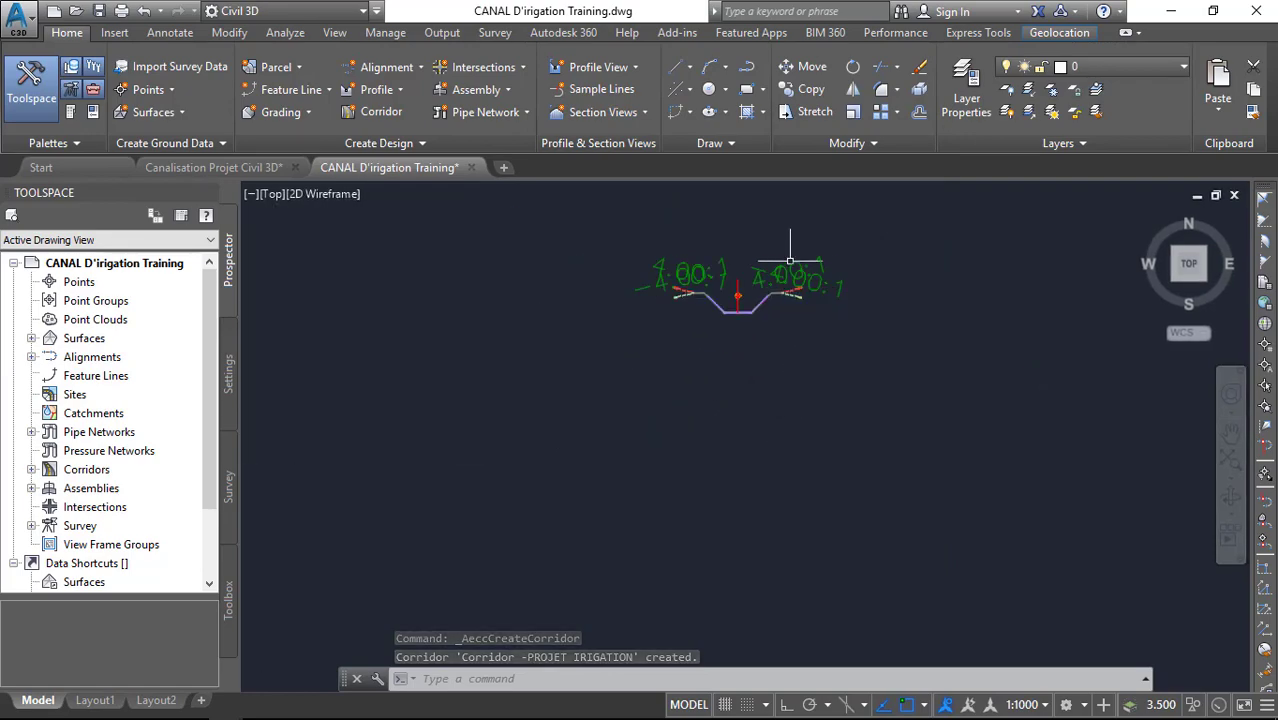
{"action": "scroll", "coordinate": [805, 480], "scroll_direction": "up", "scroll_amount": 10}
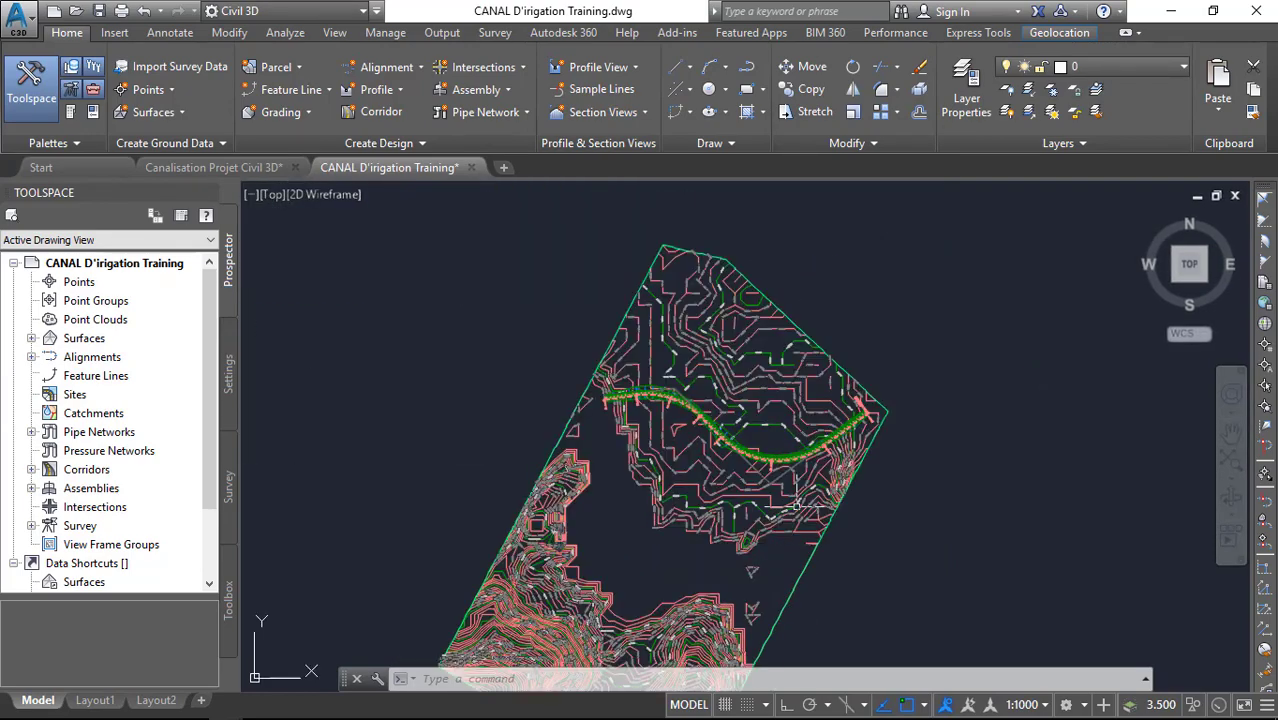
{"action": "scroll", "coordinate": [847, 314], "scroll_direction": "down", "scroll_amount": 3}
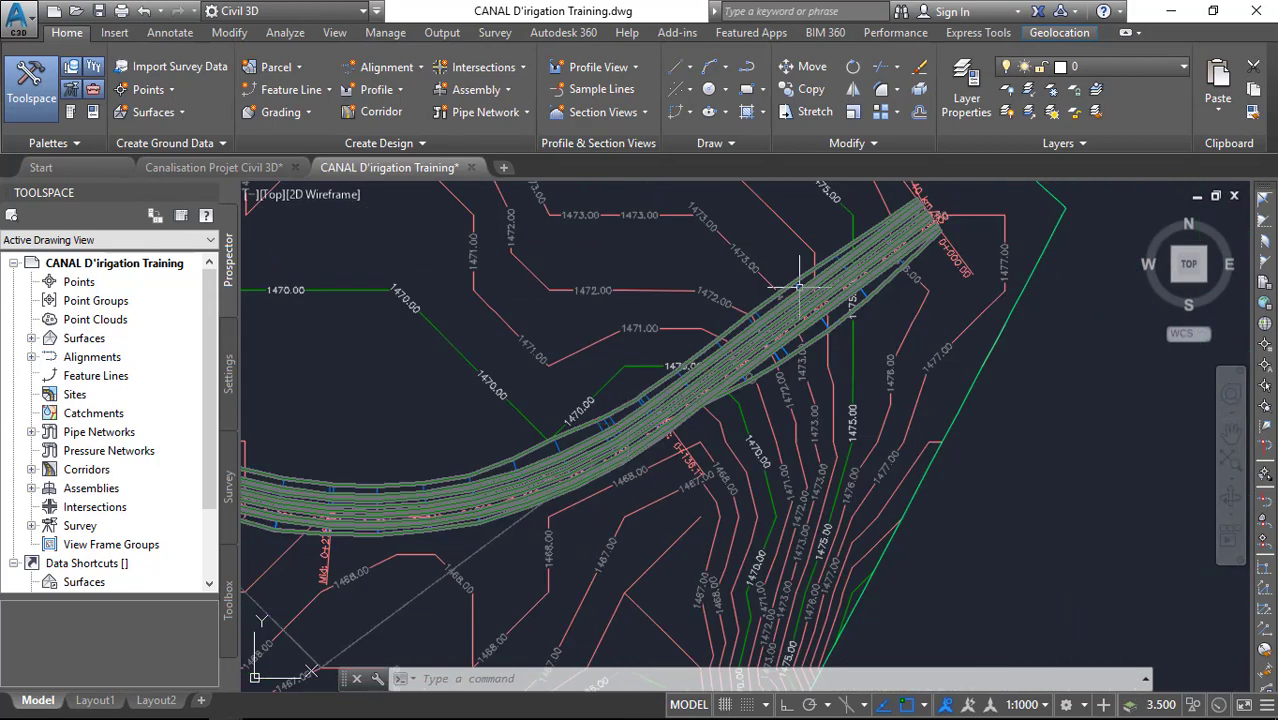
{"action": "left_click", "coordinate": [833, 282]}
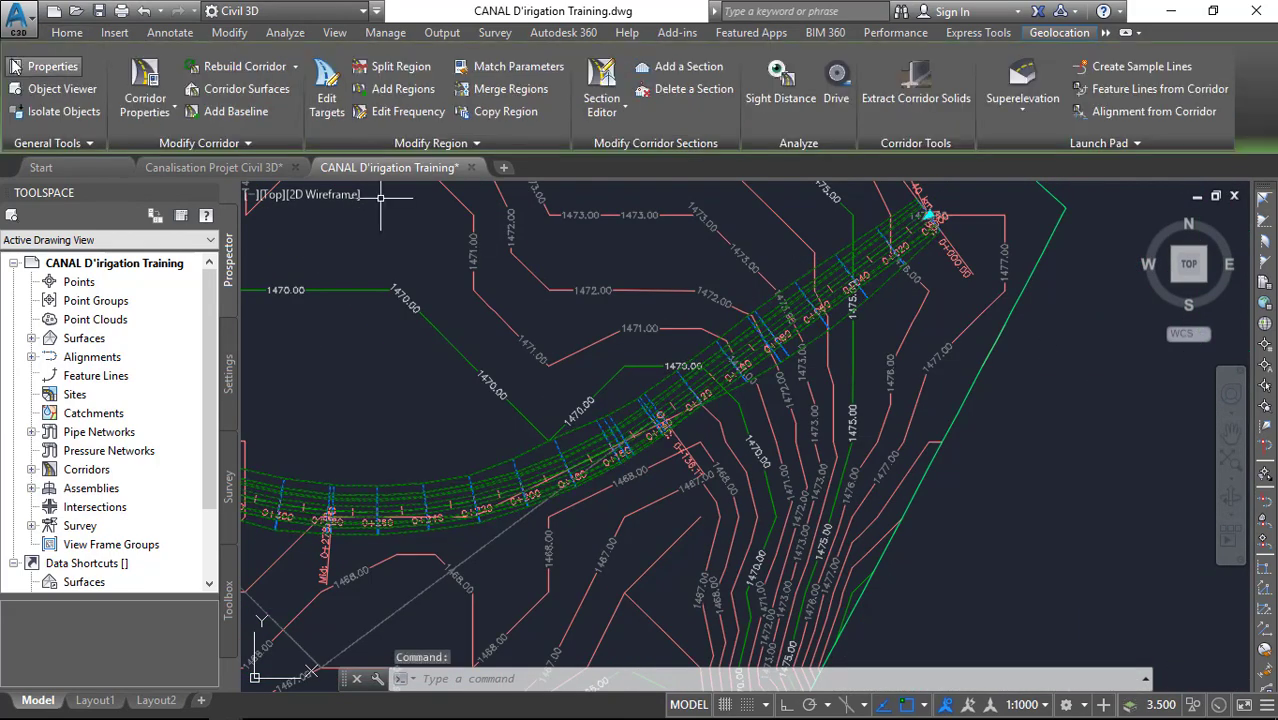
{"action": "left_click", "coordinate": [250, 92]}
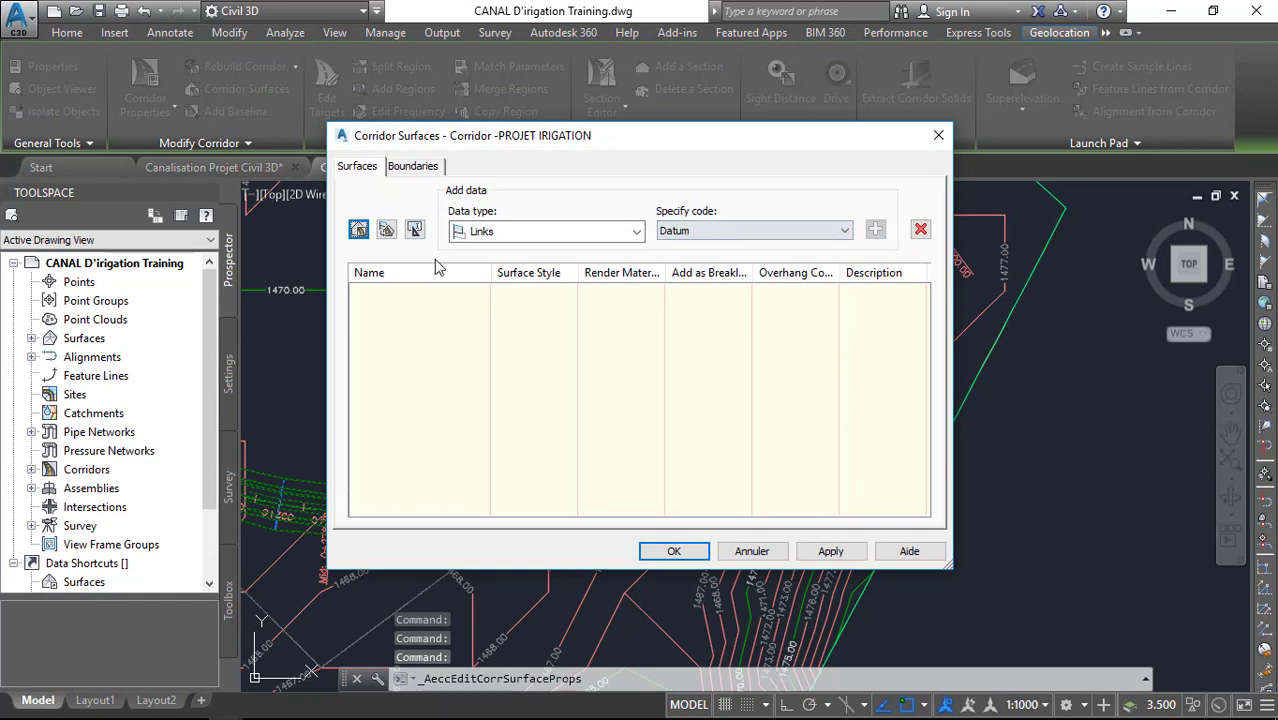
{"action": "left_click", "coordinate": [359, 230]}
{"action": "left_click", "coordinate": [875, 230]}
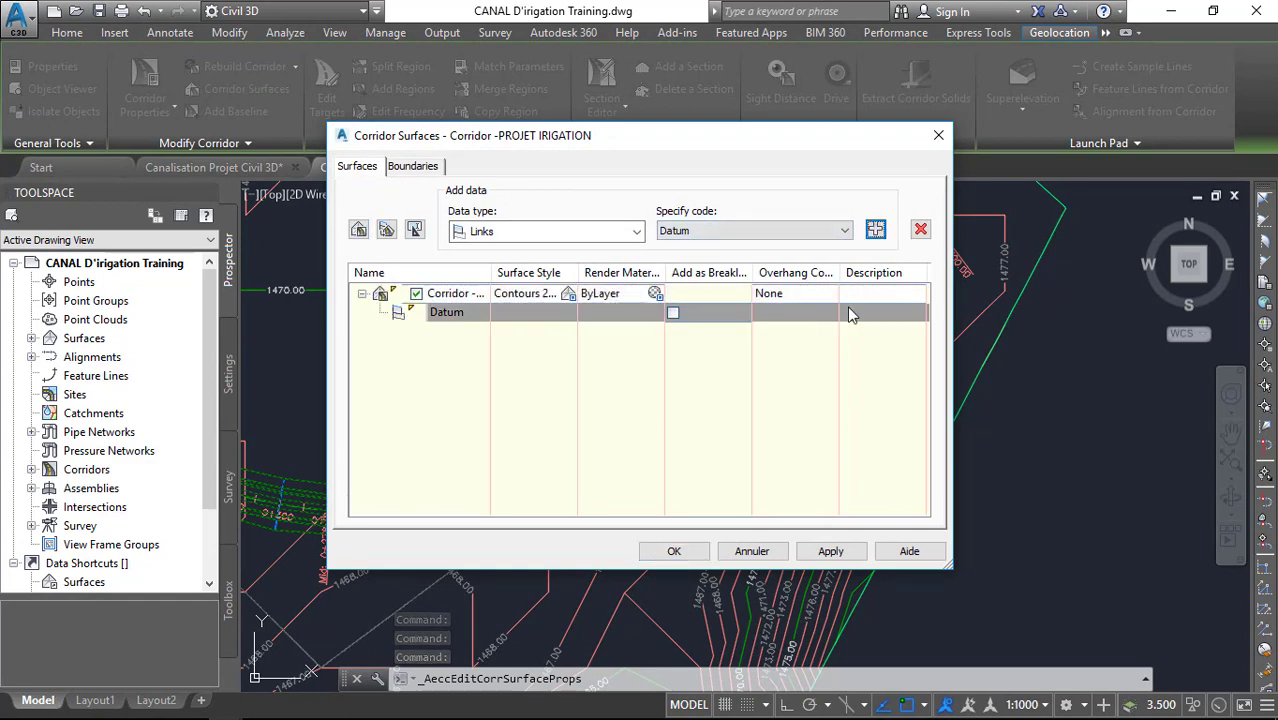
{"action": "left_click", "coordinate": [675, 313]}
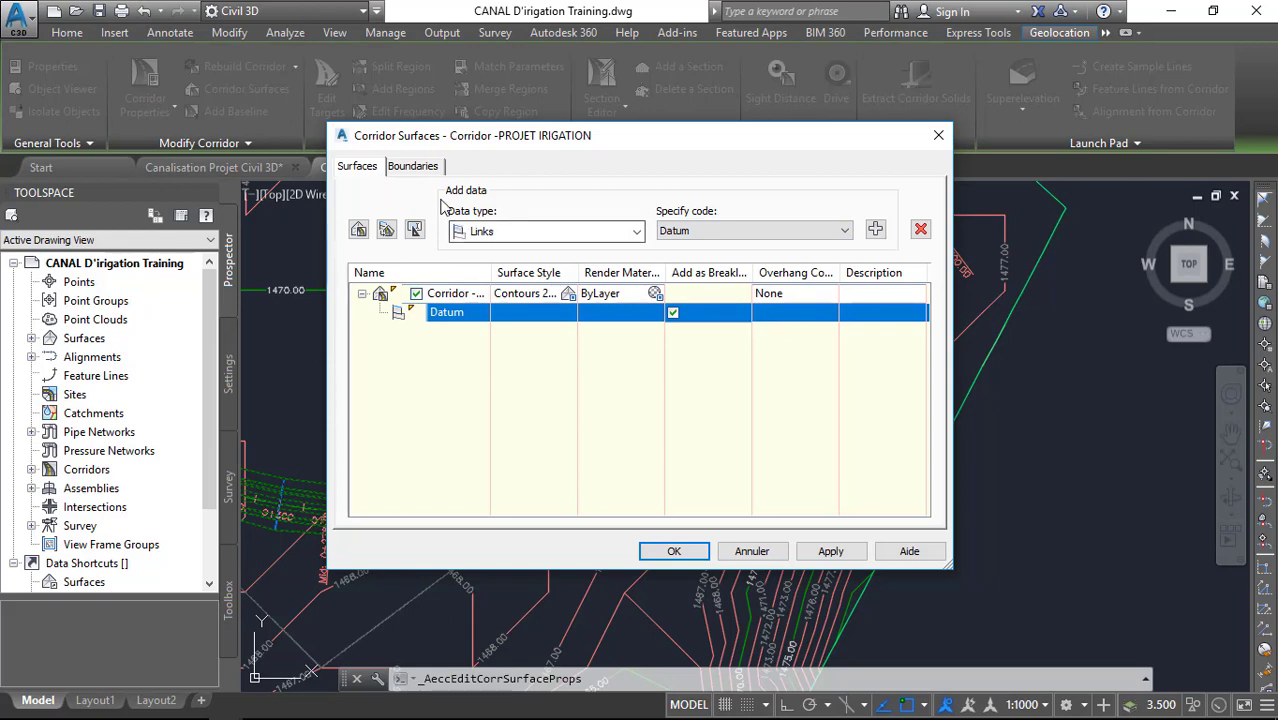
Add the corridor extents as the corridor surface's outer boundary and apply the surface settings with a corridor rebuild
{"action": "left_click", "coordinate": [411, 168]}
{"action": "right_click", "coordinate": [479, 228]}
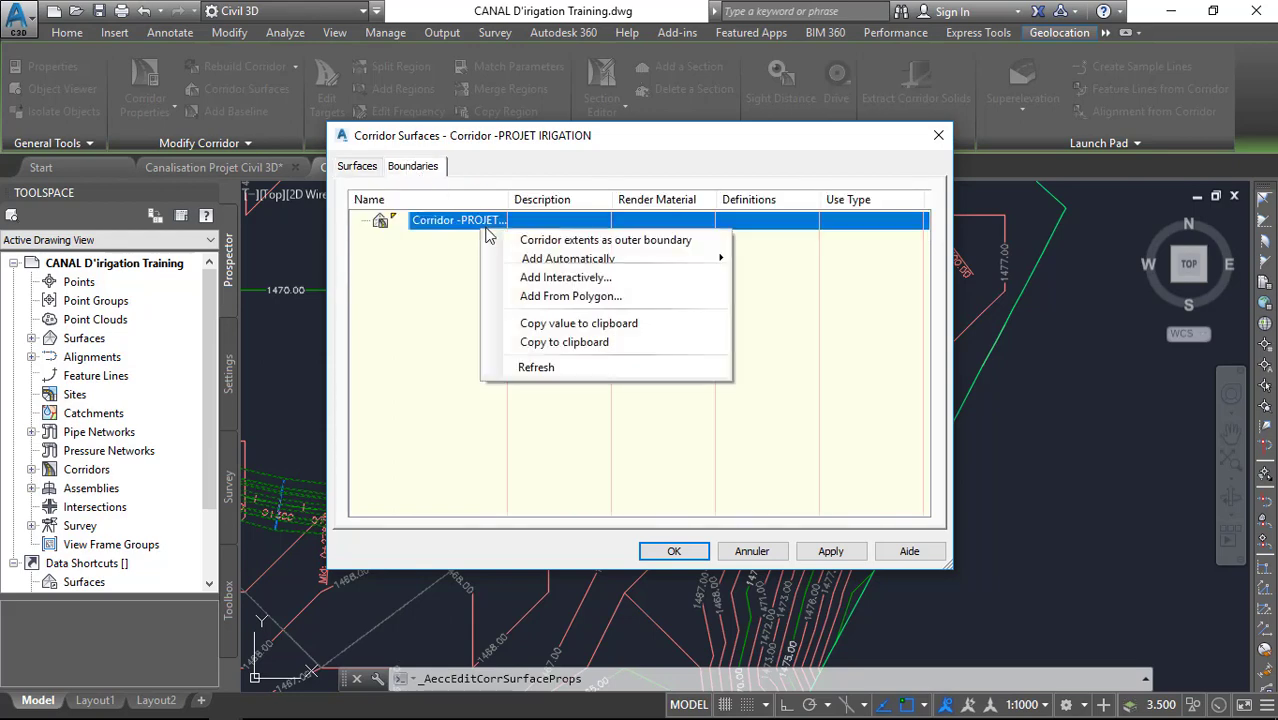
{"action": "left_click", "coordinate": [571, 245]}
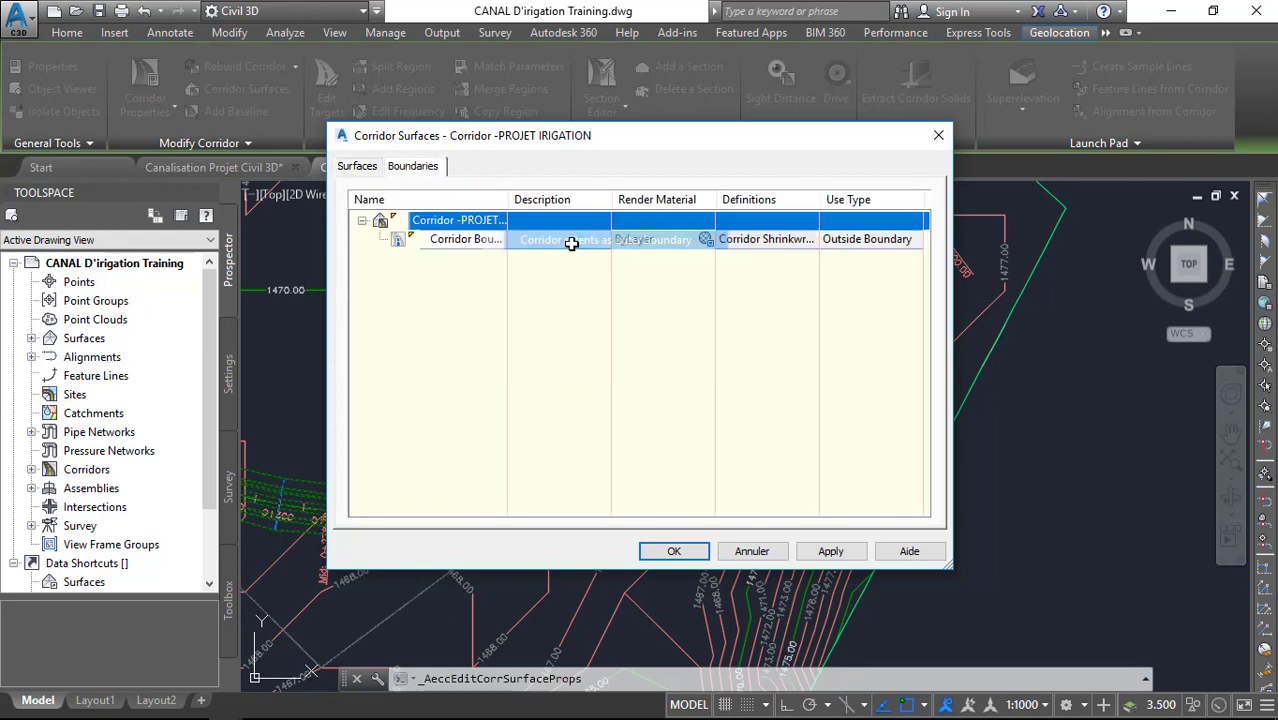
{"action": "left_click", "coordinate": [834, 552]}
{"action": "left_click", "coordinate": [533, 318]}
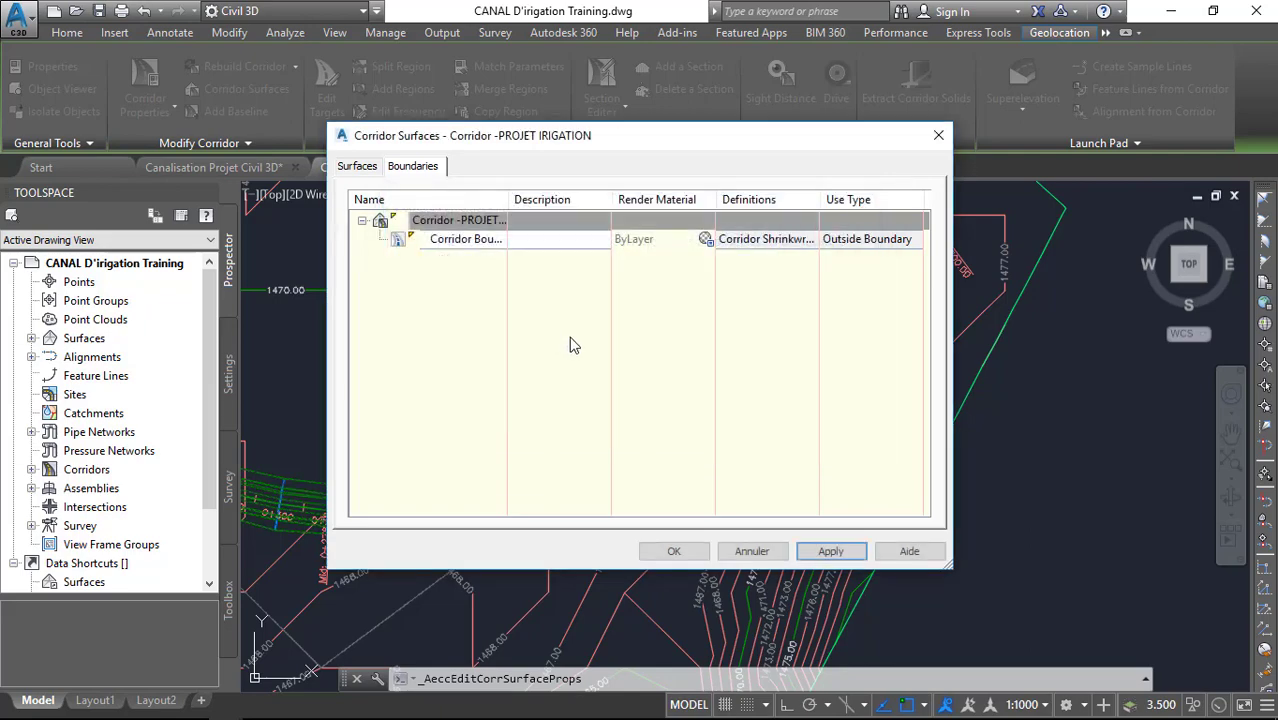
{"action": "left_click", "coordinate": [674, 551]}
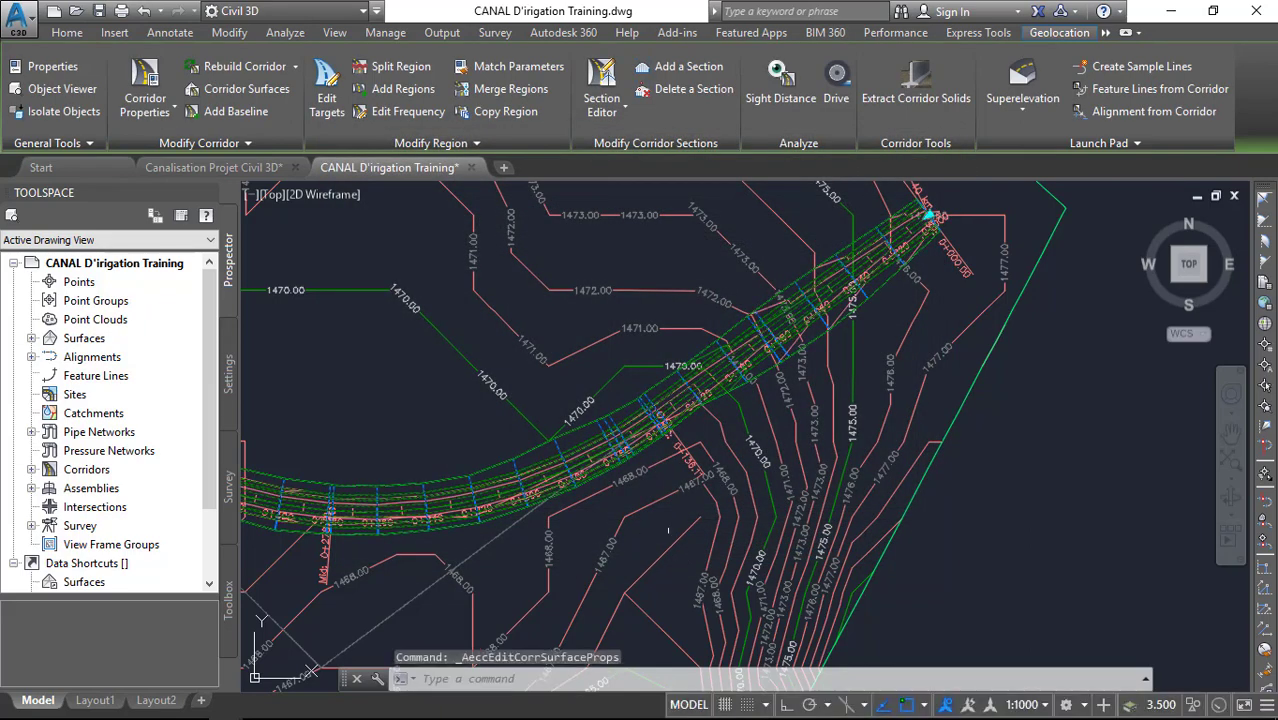
Examine the canal corridor and its bounded surface against the existing ground contours in plan
{"action": "scroll", "coordinate": [586, 428], "scroll_direction": "down", "scroll_amount": 2}
{"action": "key", "text": "Escape"}
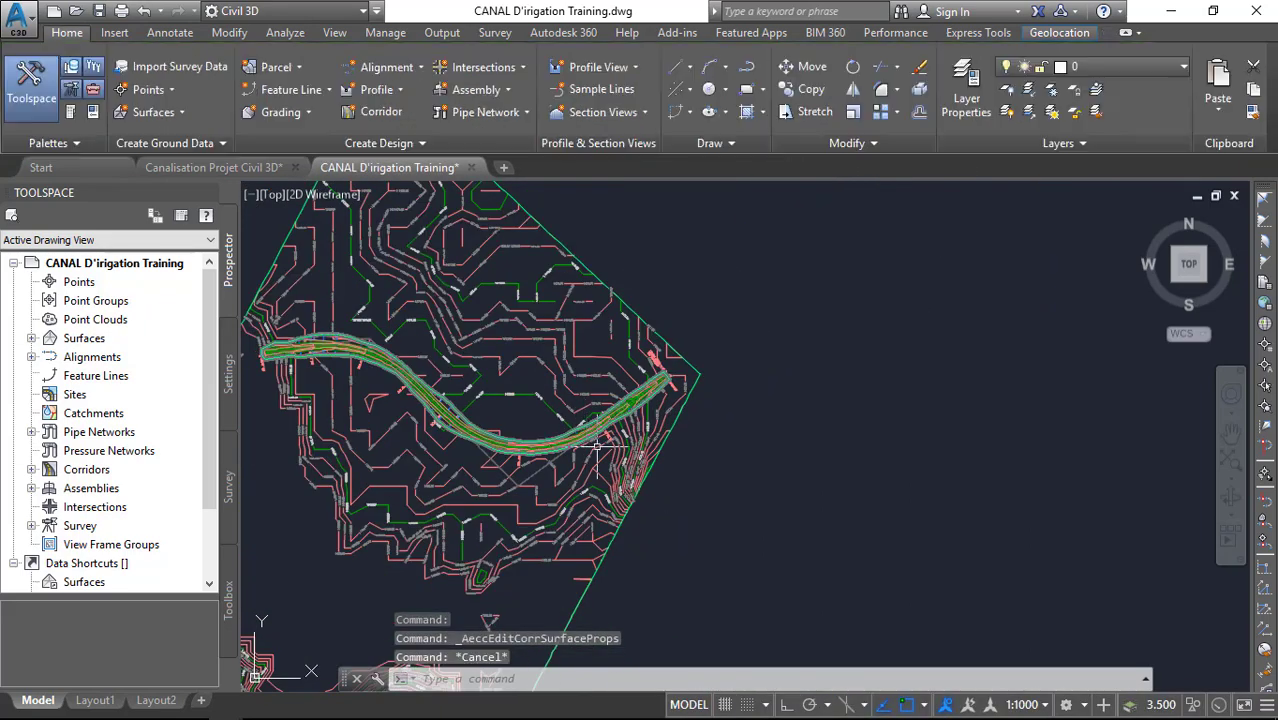
{"action": "scroll", "coordinate": [580, 430], "scroll_direction": "down", "scroll_amount": 1}
{"action": "scroll", "coordinate": [579, 428], "scroll_direction": "up", "scroll_amount": 3}
{"action": "scroll", "coordinate": [550, 408], "scroll_direction": "down", "scroll_amount": 2}
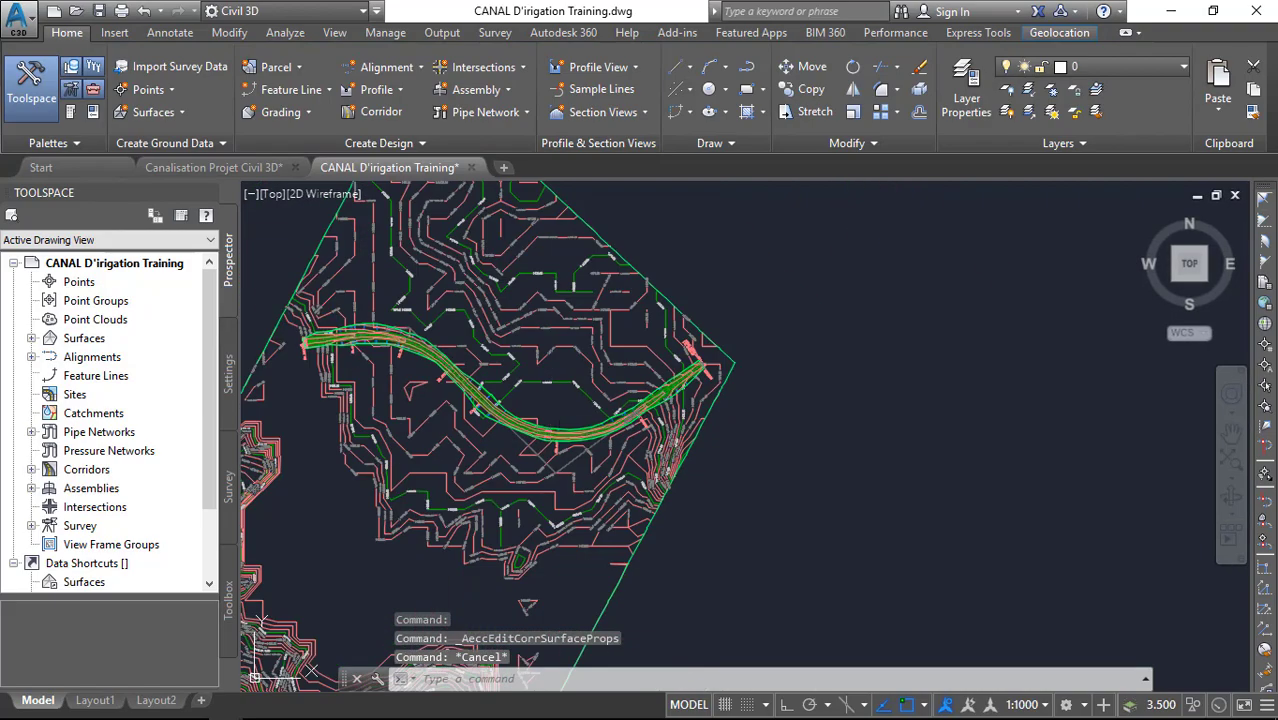
{"action": "scroll", "coordinate": [552, 410], "scroll_direction": "up", "scroll_amount": 2}
{"action": "scroll", "coordinate": [555, 412], "scroll_direction": "down", "scroll_amount": 4}
{"action": "scroll", "coordinate": [559, 414], "scroll_direction": "up", "scroll_amount": 3}
{"action": "scroll", "coordinate": [556, 416], "scroll_direction": "down", "scroll_amount": 3}
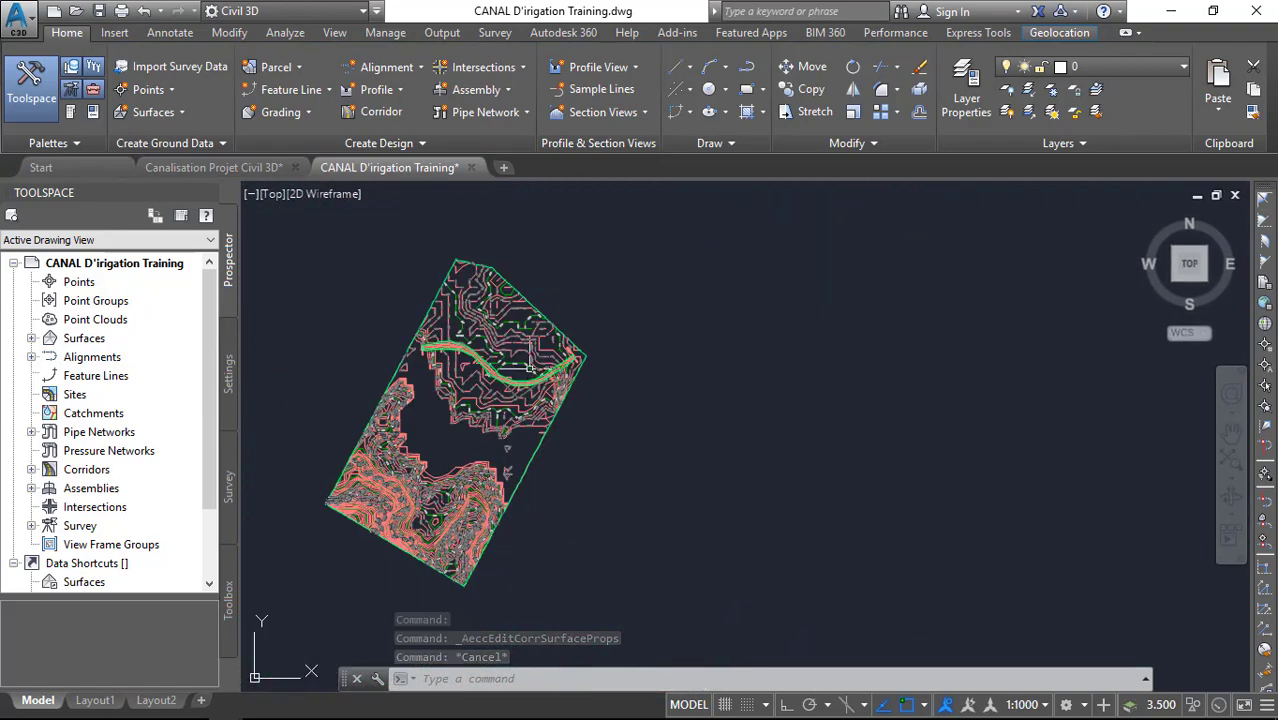
{"action": "scroll", "coordinate": [548, 419], "scroll_direction": "up", "scroll_amount": 3}
{"action": "scroll", "coordinate": [538, 422], "scroll_direction": "down", "scroll_amount": 3}
{"action": "scroll", "coordinate": [528, 426], "scroll_direction": "up", "scroll_amount": 3}
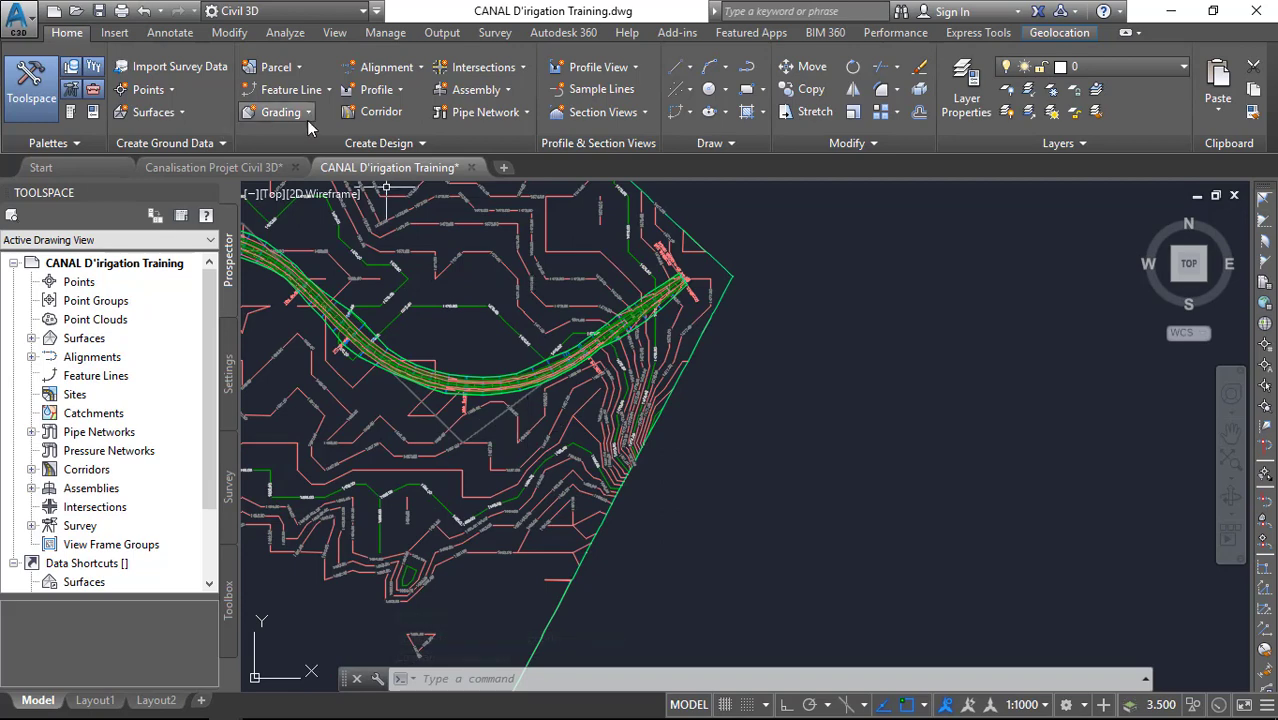
Create the sample line group "SL Collection - Projet Canal" on Alignment -PROJET IRIGATION with all listed data sources sampled
{"action": "left_click", "coordinate": [113, 33]}
{"action": "left_click", "coordinate": [67, 33]}
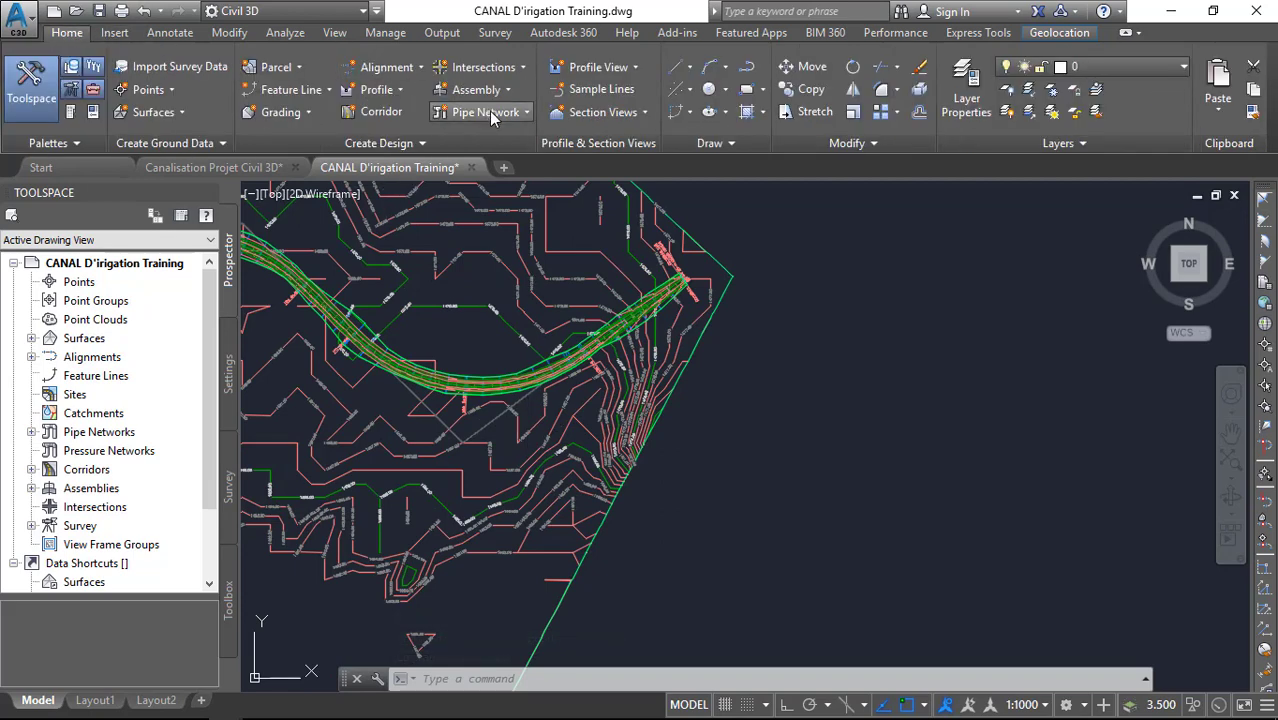
{"action": "left_click", "coordinate": [593, 97]}
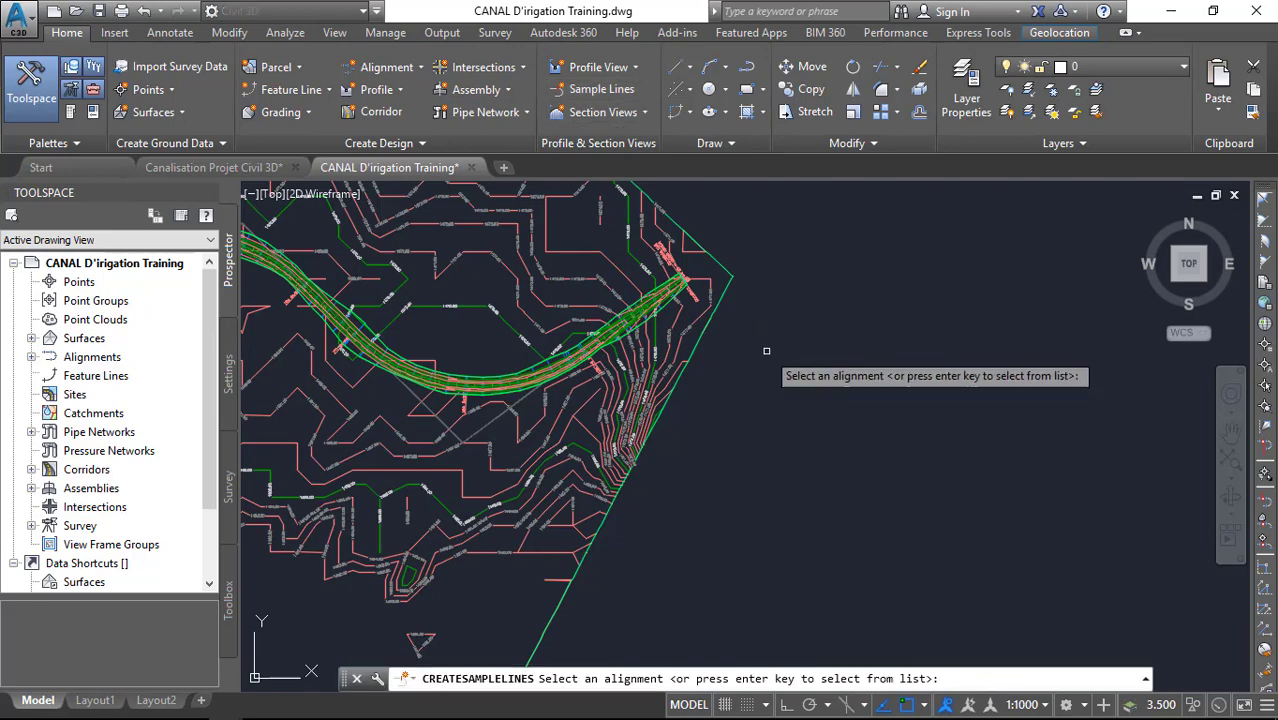
{"action": "key", "text": "Return"}
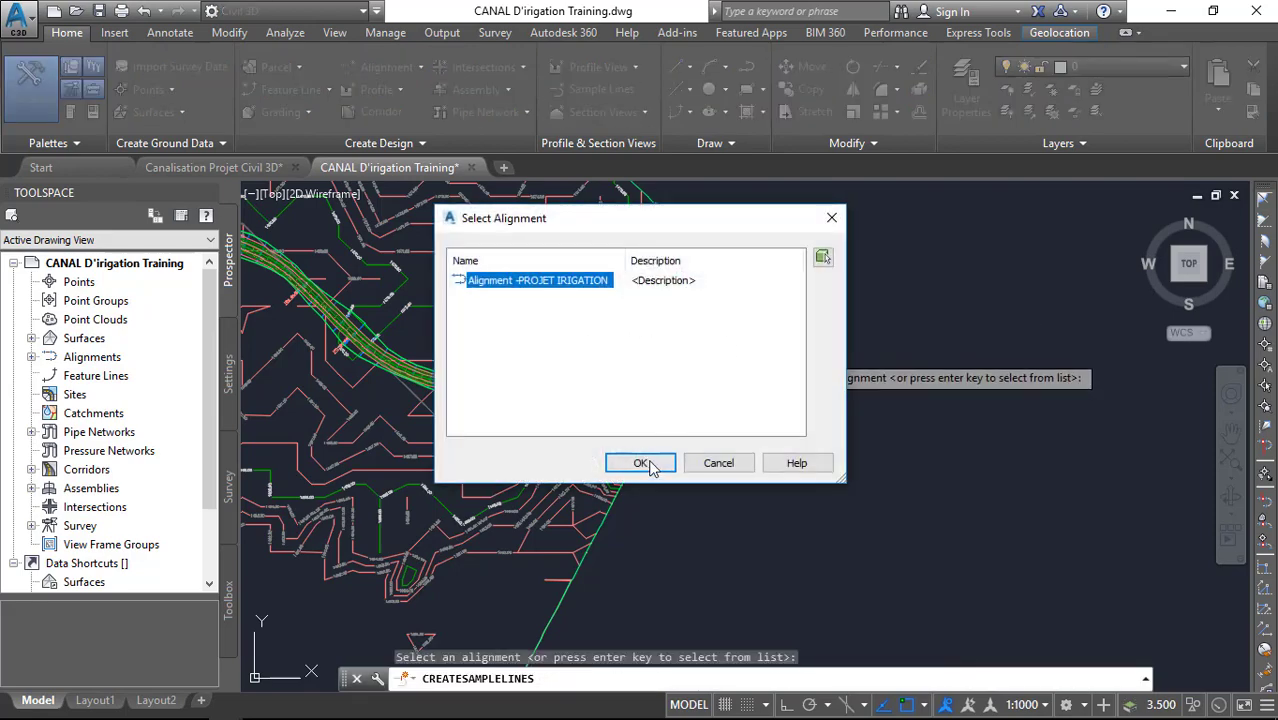
{"action": "left_click", "coordinate": [641, 463]}
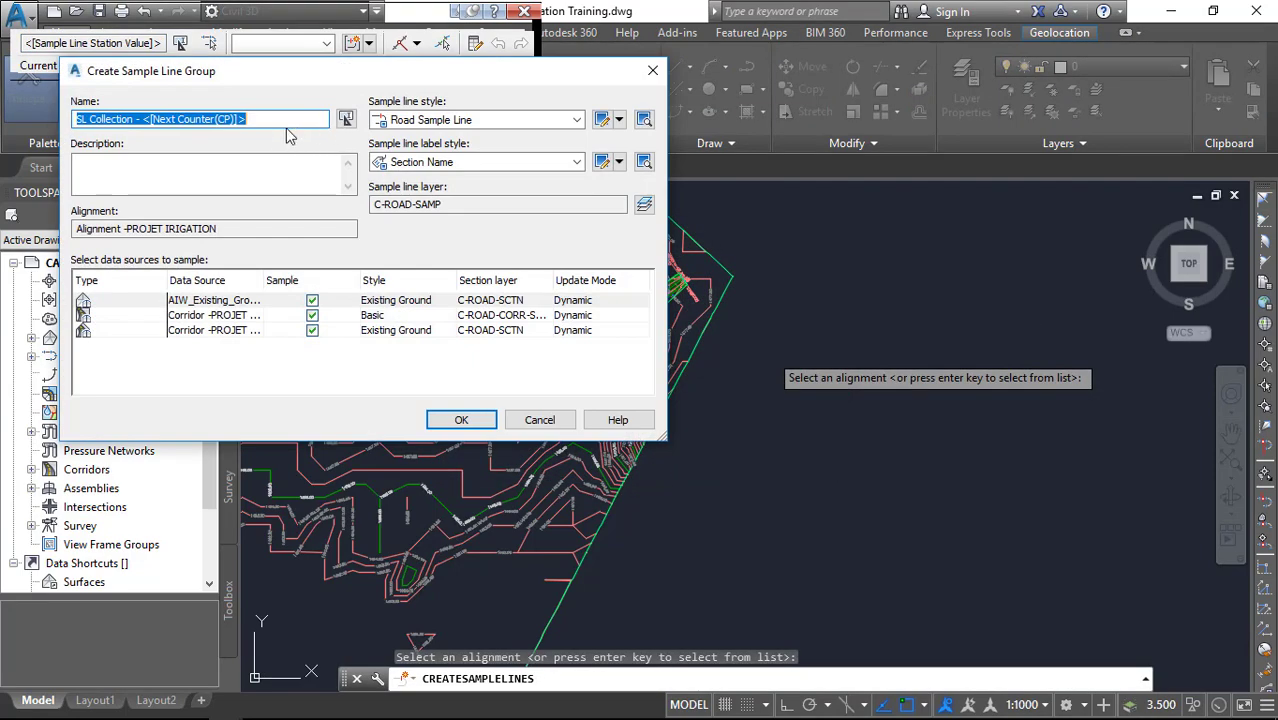
{"action": "left_click_drag", "start_coordinate": [280, 120], "coordinate": [157, 116]}
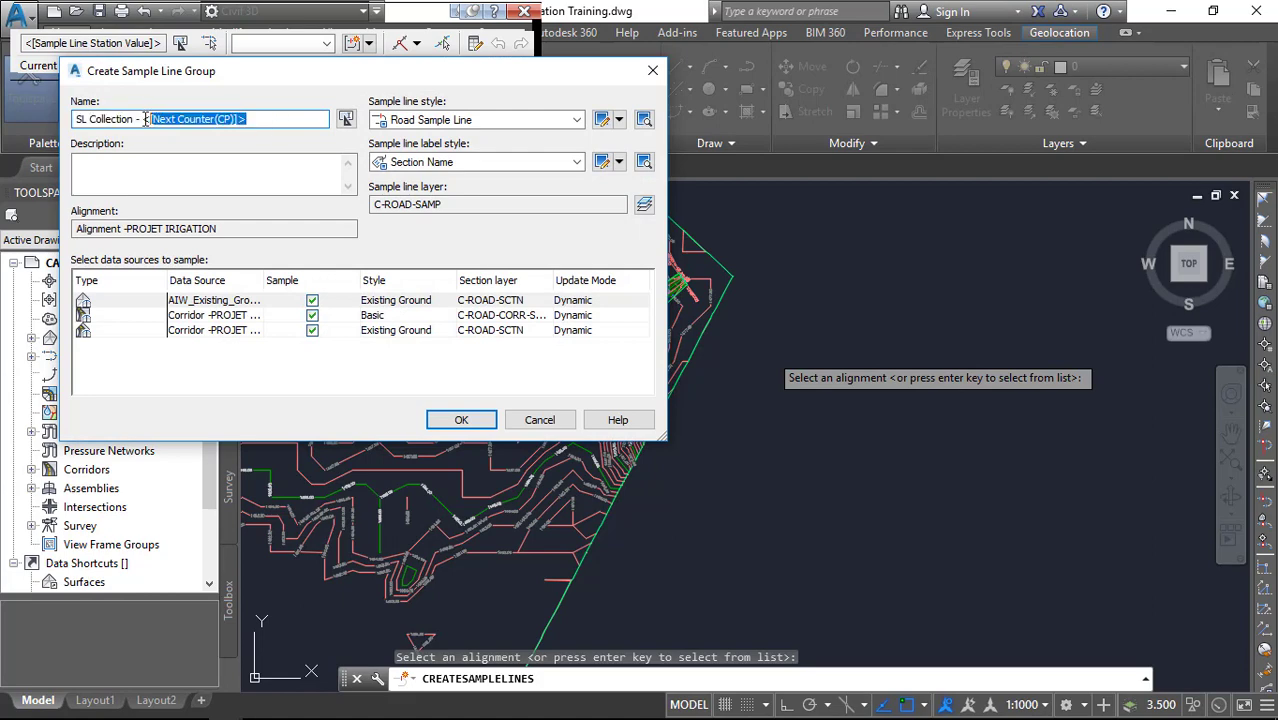
{"action": "key", "text": "BackSpace"}
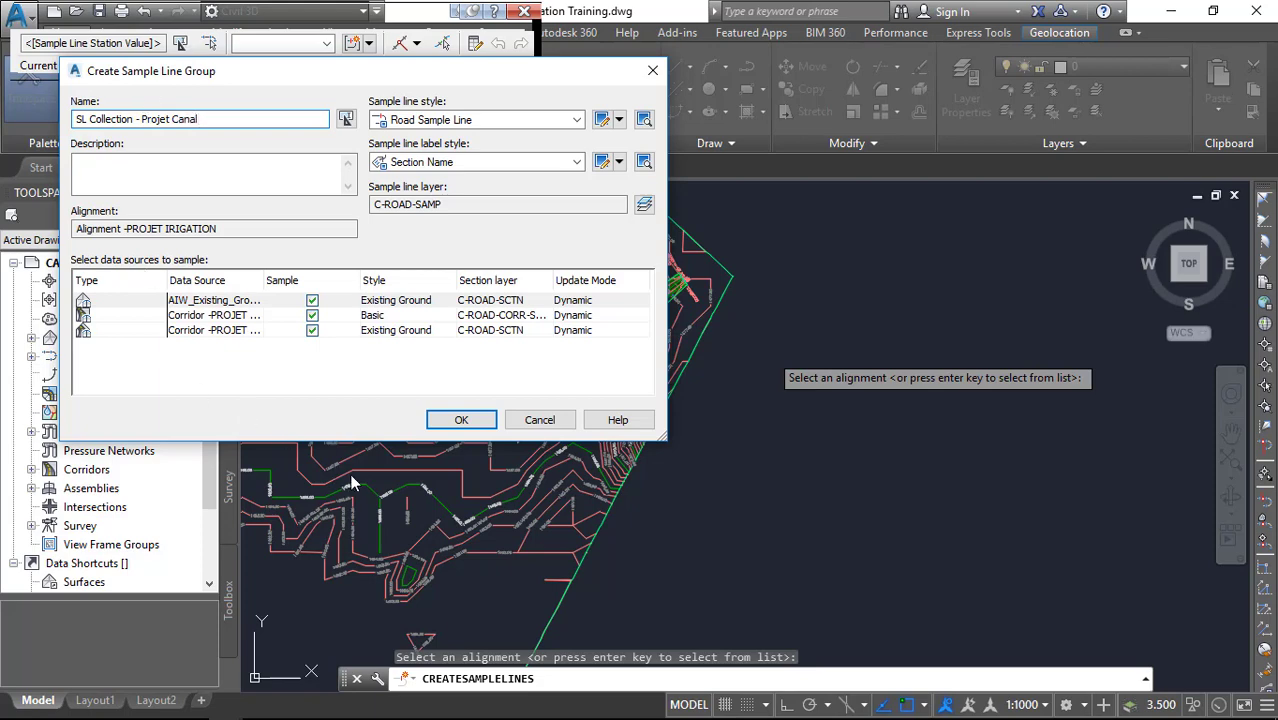
{"action": "left_click", "coordinate": [441, 421]}
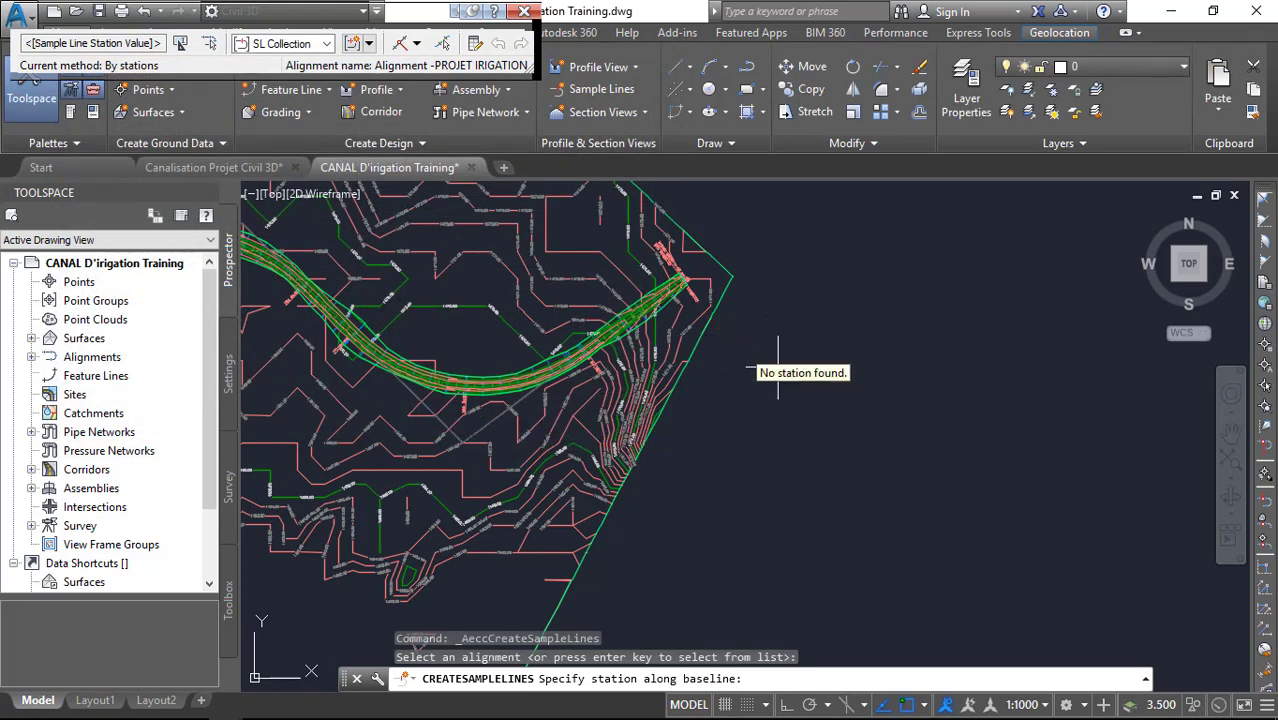
Create sample lines by range of stations over the whole alignment, with left and right swath widths of 30 m and 20 m increments
{"action": "left_click", "coordinate": [418, 44]}
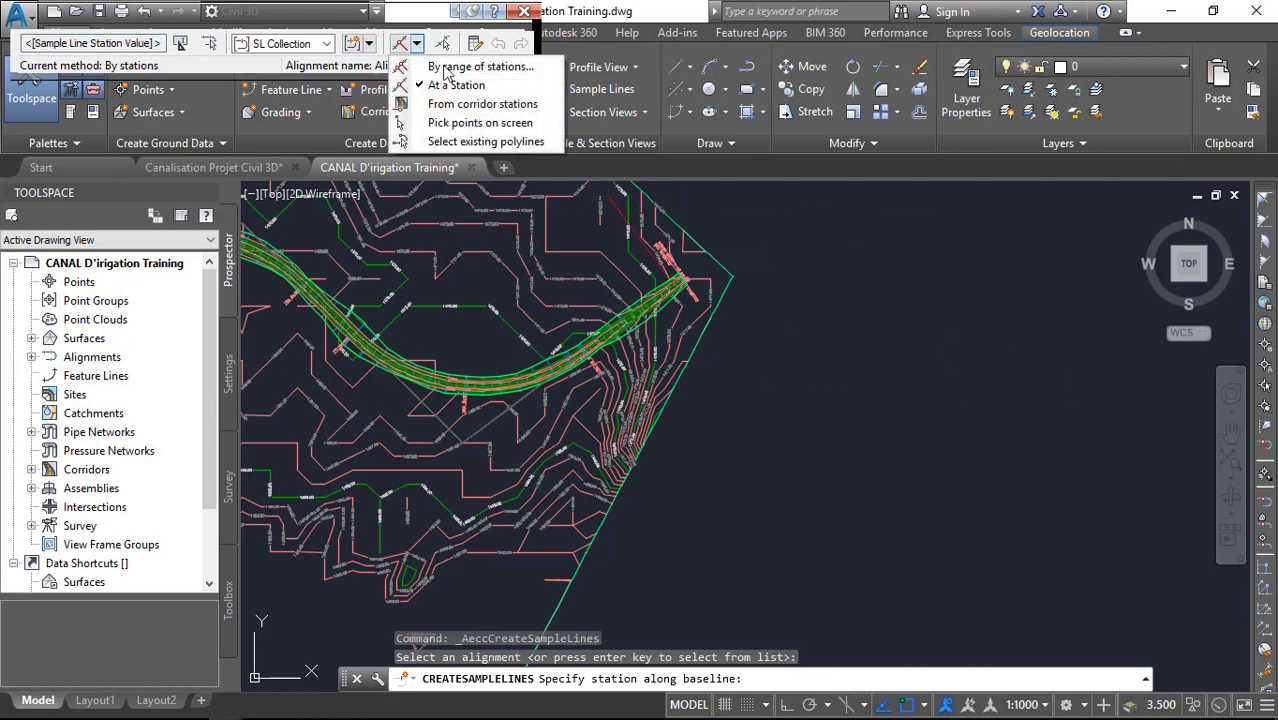
{"action": "left_click", "coordinate": [468, 61]}
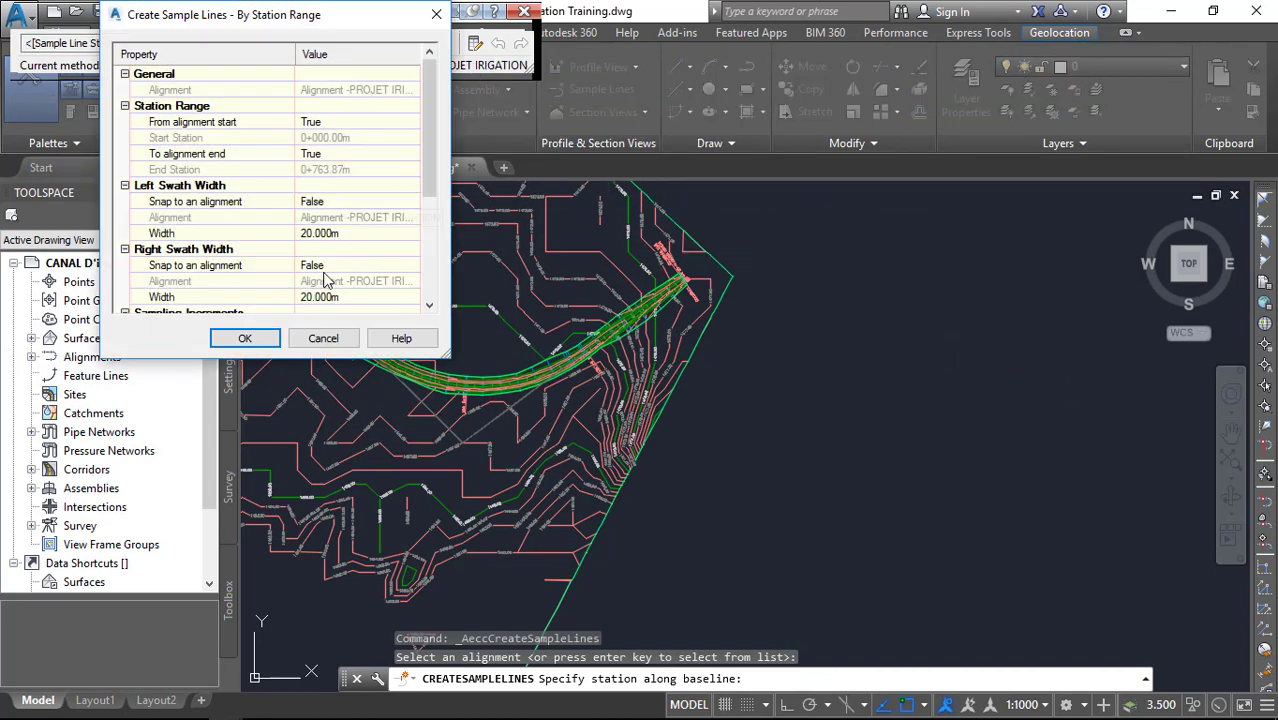
{"action": "scroll", "coordinate": [325, 280], "scroll_direction": "down", "scroll_amount": 2}
{"action": "left_click", "coordinate": [340, 202]}
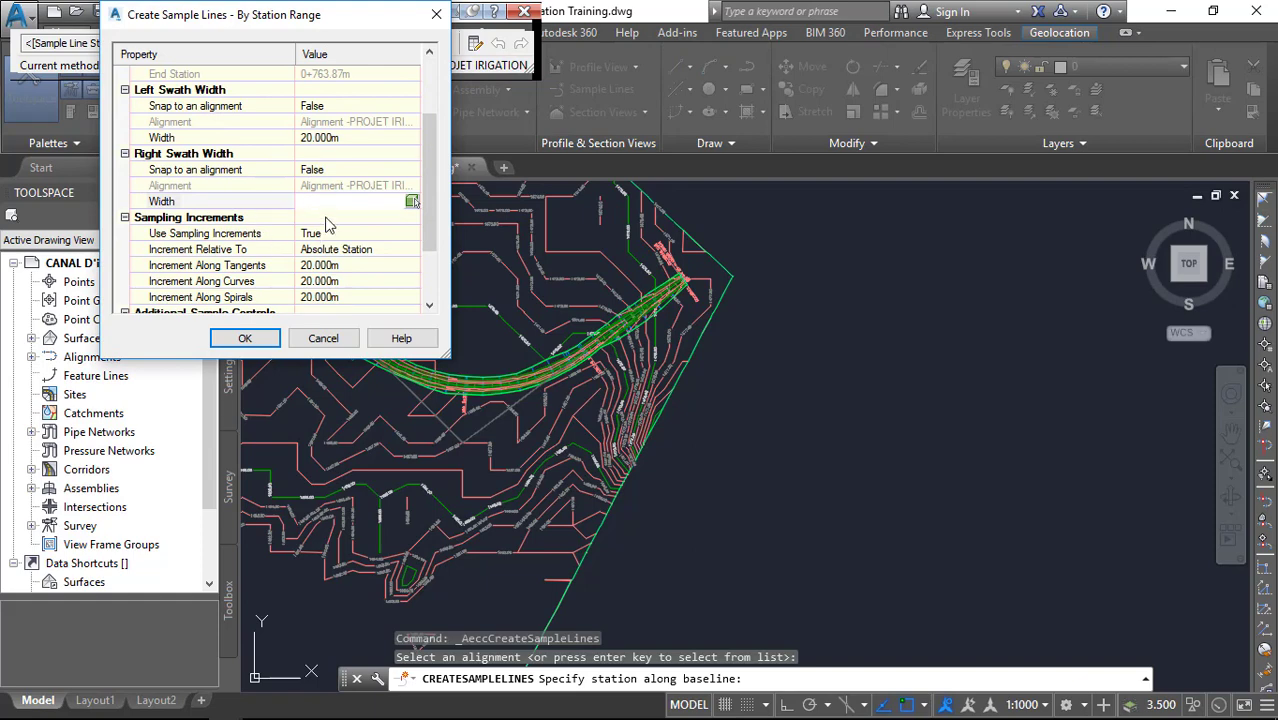
{"action": "left_click", "coordinate": [349, 137]}
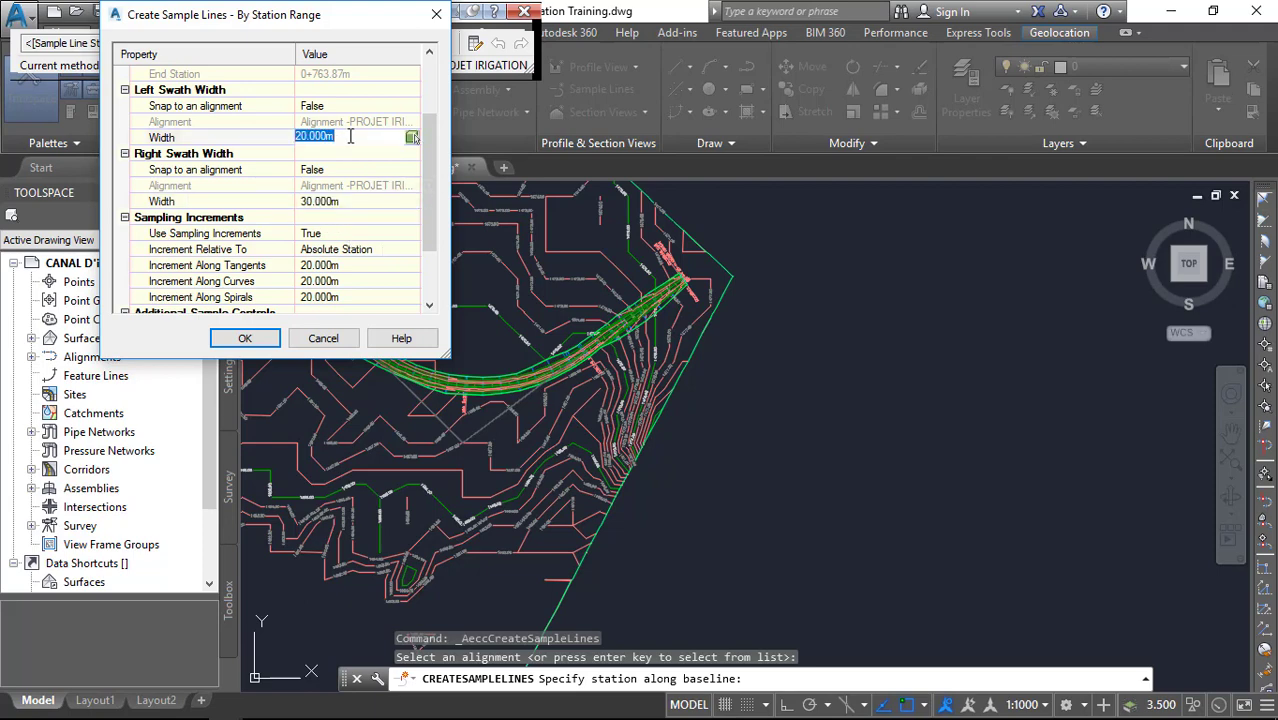
{"action": "left_click", "coordinate": [370, 218]}
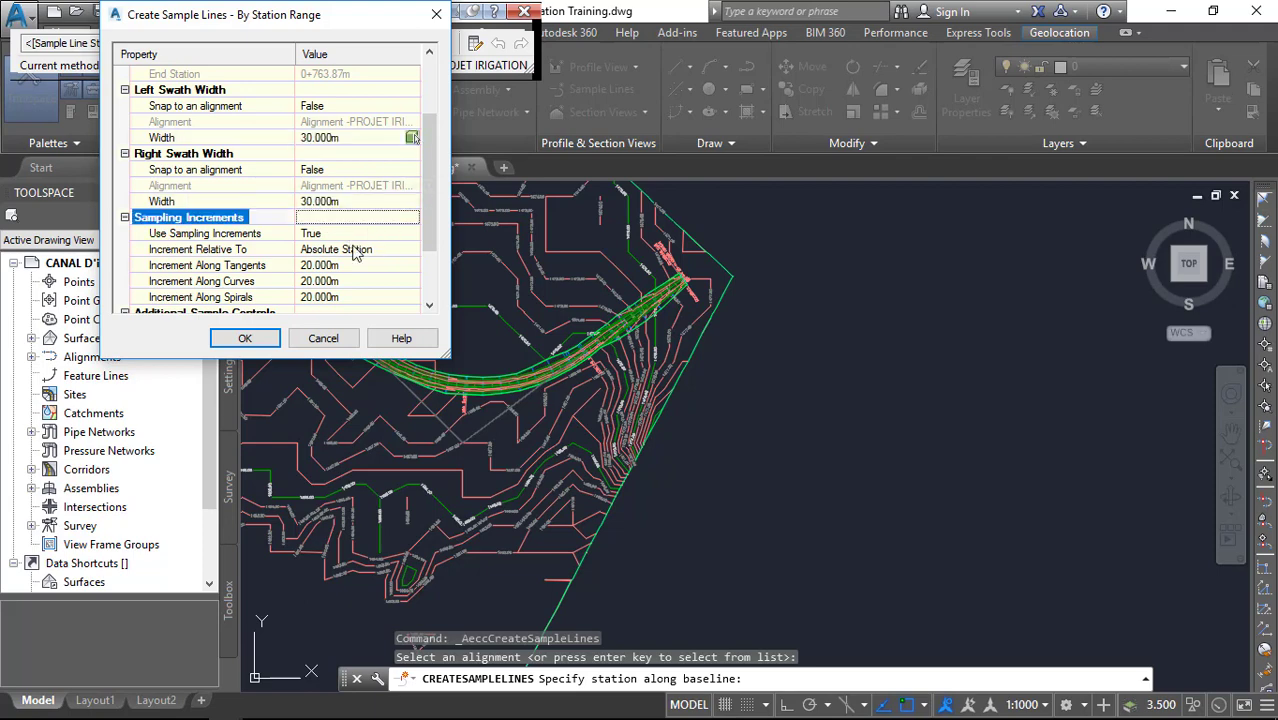
{"action": "left_click", "coordinate": [245, 338]}
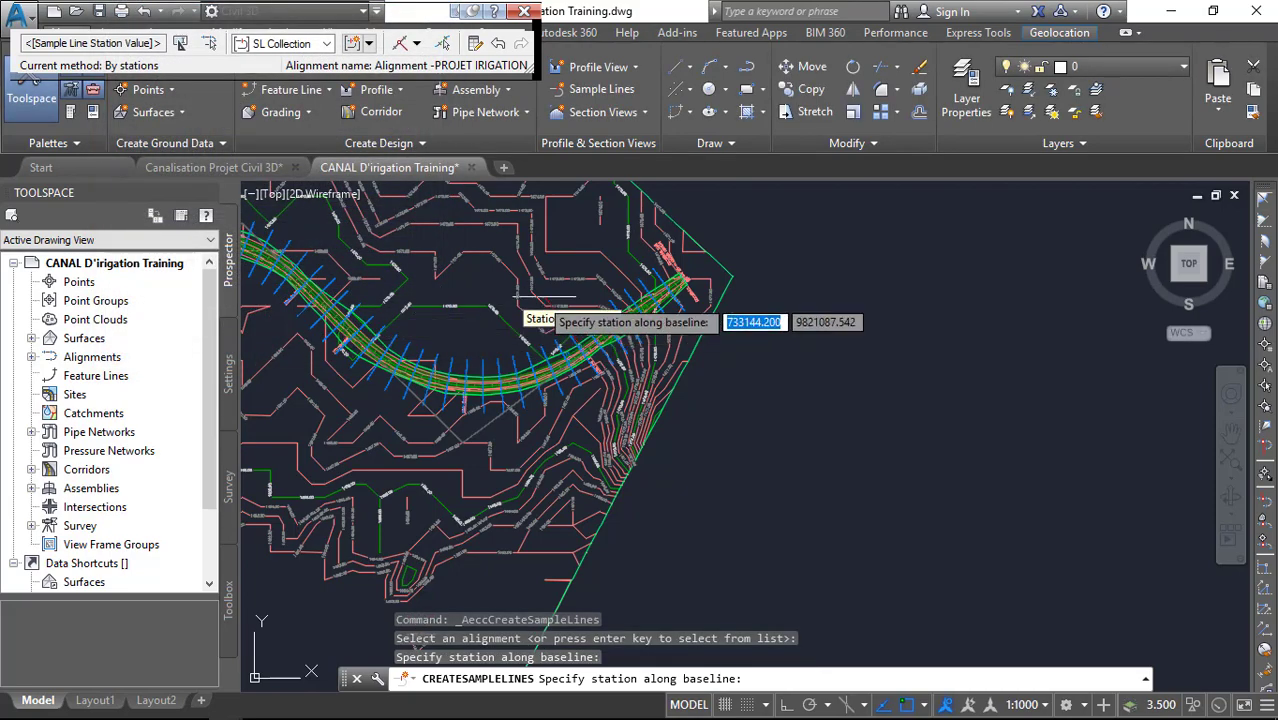
{"action": "scroll", "coordinate": [646, 262], "scroll_direction": "up", "scroll_amount": 5}
{"action": "scroll", "coordinate": [646, 262], "scroll_direction": "up", "scroll_amount": 4}
{"action": "scroll", "coordinate": [659, 258], "scroll_direction": "down", "scroll_amount": 4}
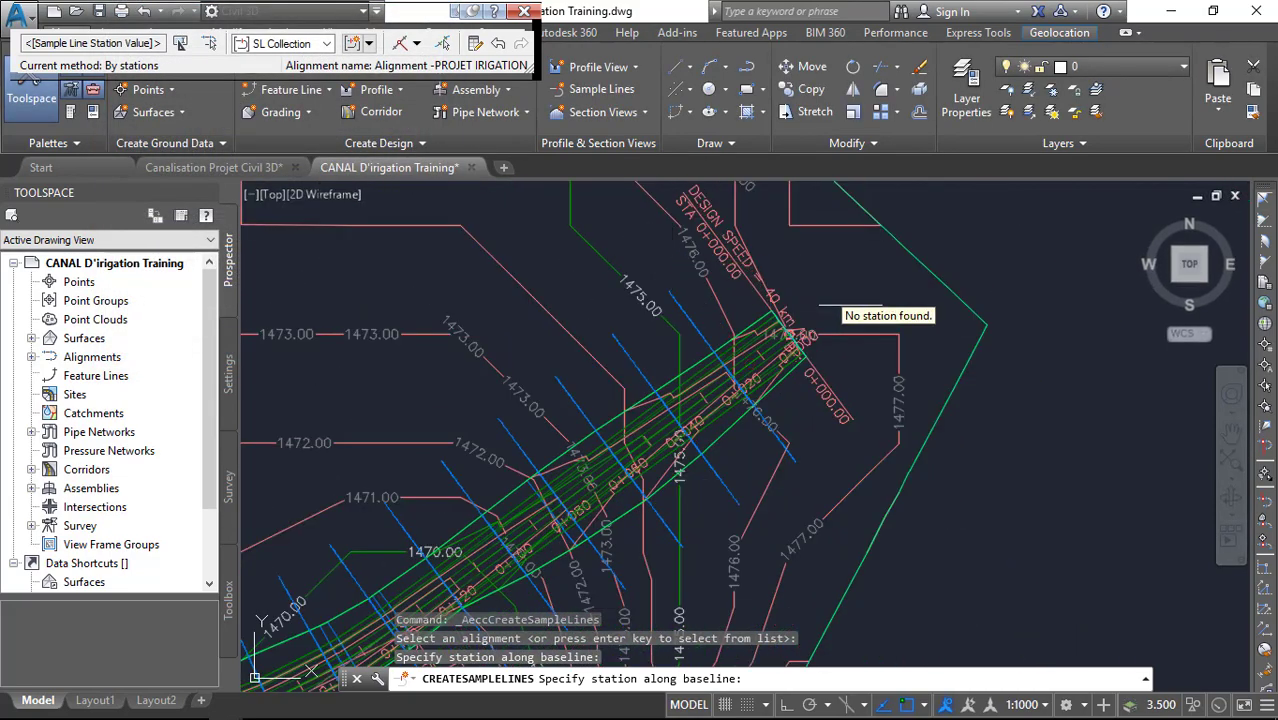
{"action": "left_click", "coordinate": [523, 11]}
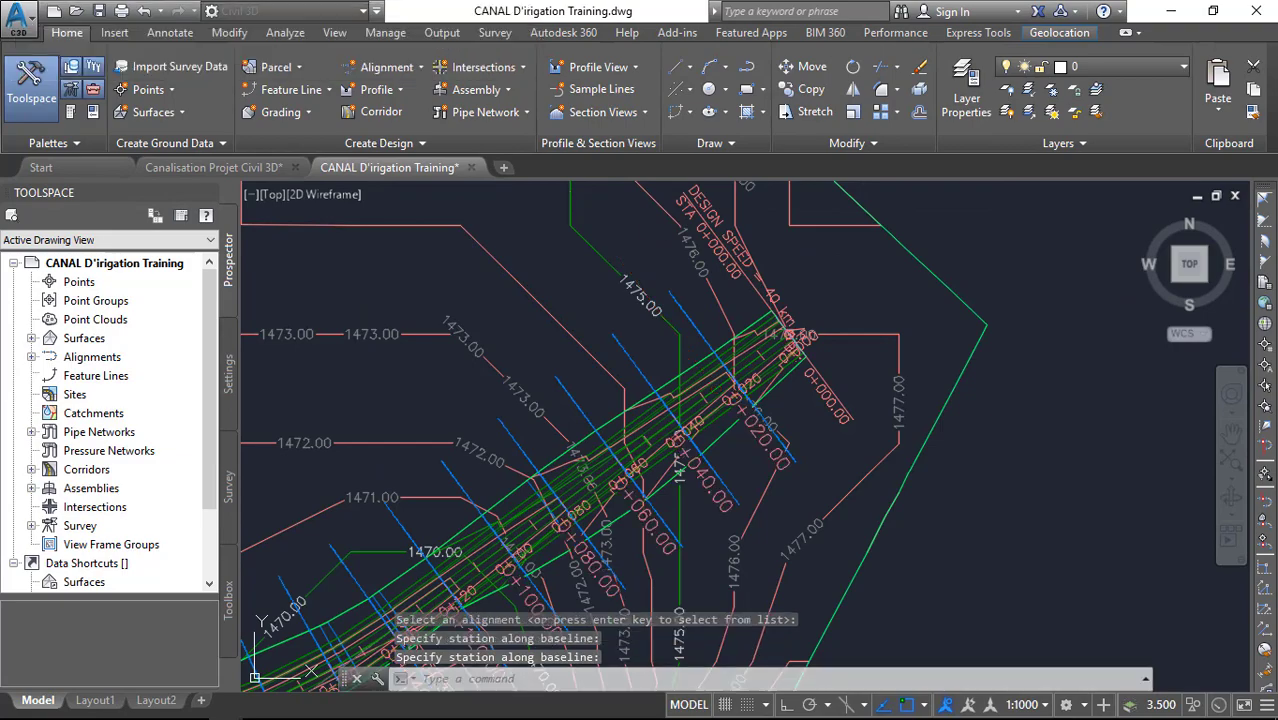
Examine the sample lines and their station labels from one end of the canal to the other
{"action": "scroll", "coordinate": [437, 268], "scroll_direction": "down", "scroll_amount": 6}
{"action": "scroll", "coordinate": [440, 268], "scroll_direction": "up", "scroll_amount": 7}
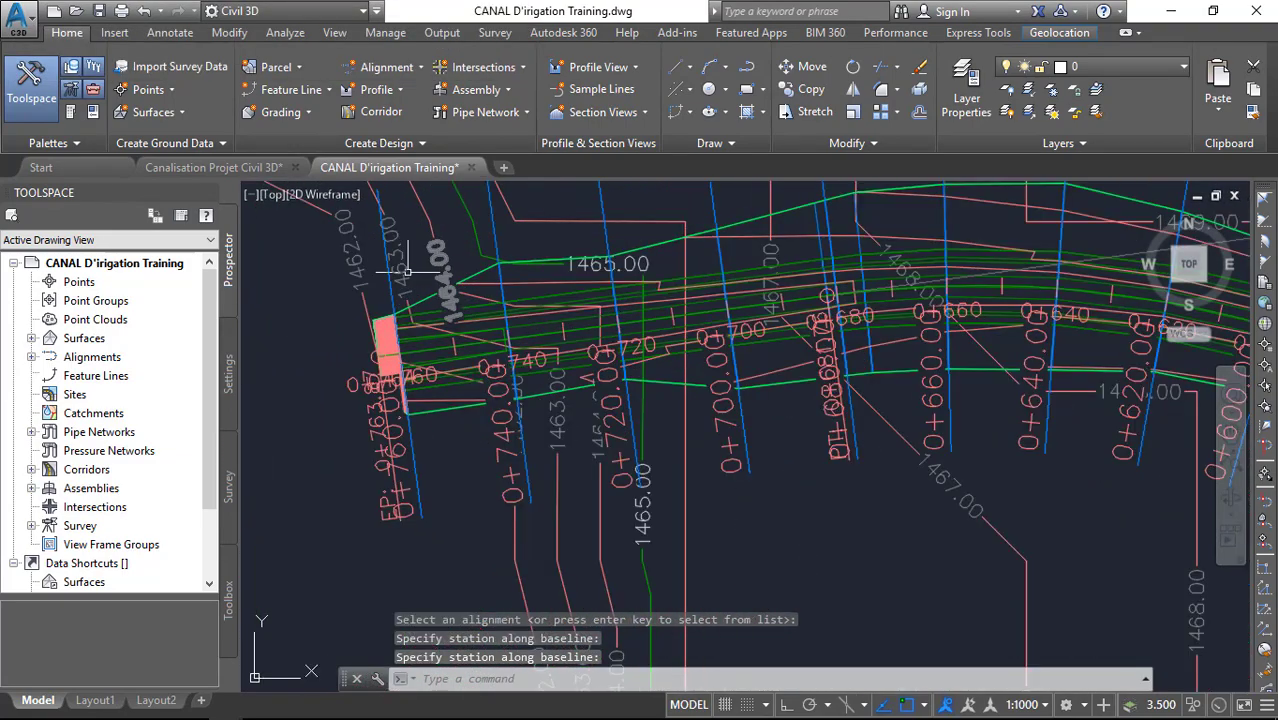
{"action": "scroll", "coordinate": [328, 340], "scroll_direction": "down", "scroll_amount": 6}
{"action": "scroll", "coordinate": [1147, 448], "scroll_direction": "up", "scroll_amount": 7}
{"action": "scroll", "coordinate": [602, 392], "scroll_direction": "down", "scroll_amount": 6}
{"action": "scroll", "coordinate": [601, 392], "scroll_direction": "down", "scroll_amount": 2}
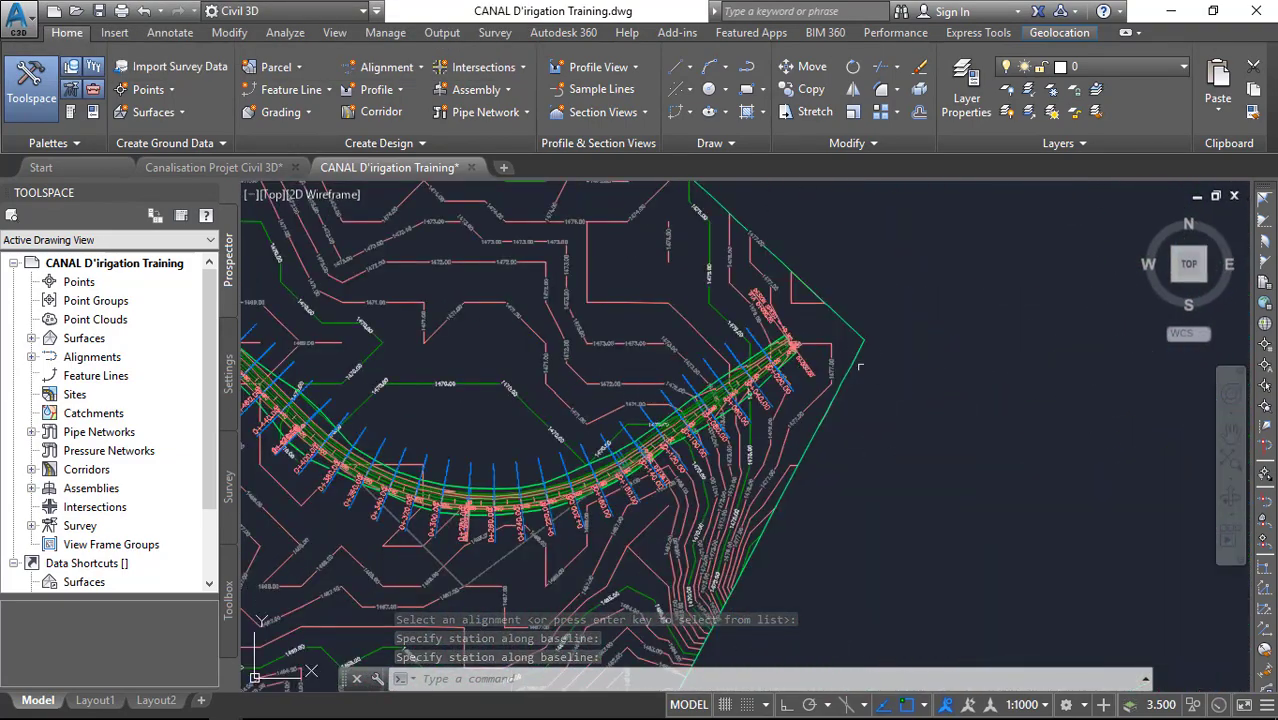
{"action": "key", "text": "Escape"}
{"action": "scroll", "coordinate": [601, 392], "scroll_direction": "down", "scroll_amount": 5}
{"action": "scroll", "coordinate": [640, 420], "scroll_direction": "up", "scroll_amount": 3}
{"action": "scroll", "coordinate": [350, 380], "scroll_direction": "down", "scroll_amount": 2}
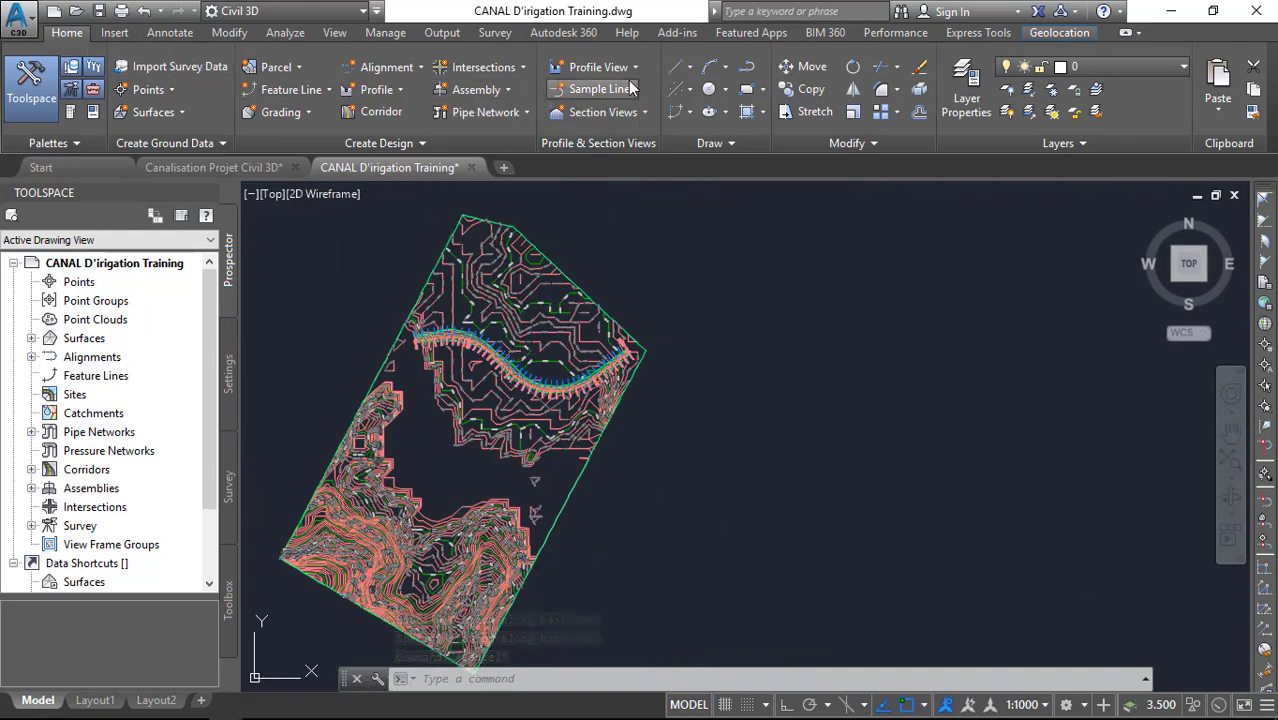
Set up multiple section views for SL Collection - Projet Canal, using Draft placement with the Basic group plot style
{"action": "left_click", "coordinate": [600, 67]}
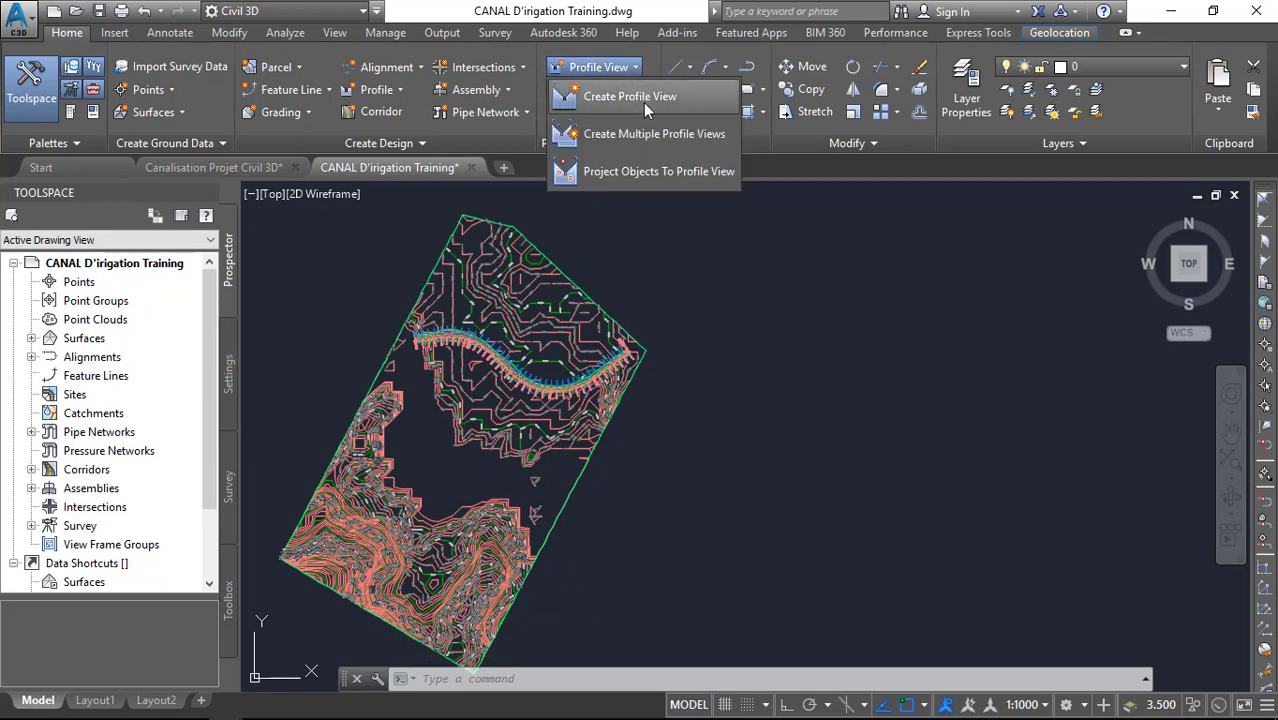
{"action": "left_click", "coordinate": [473, 140]}
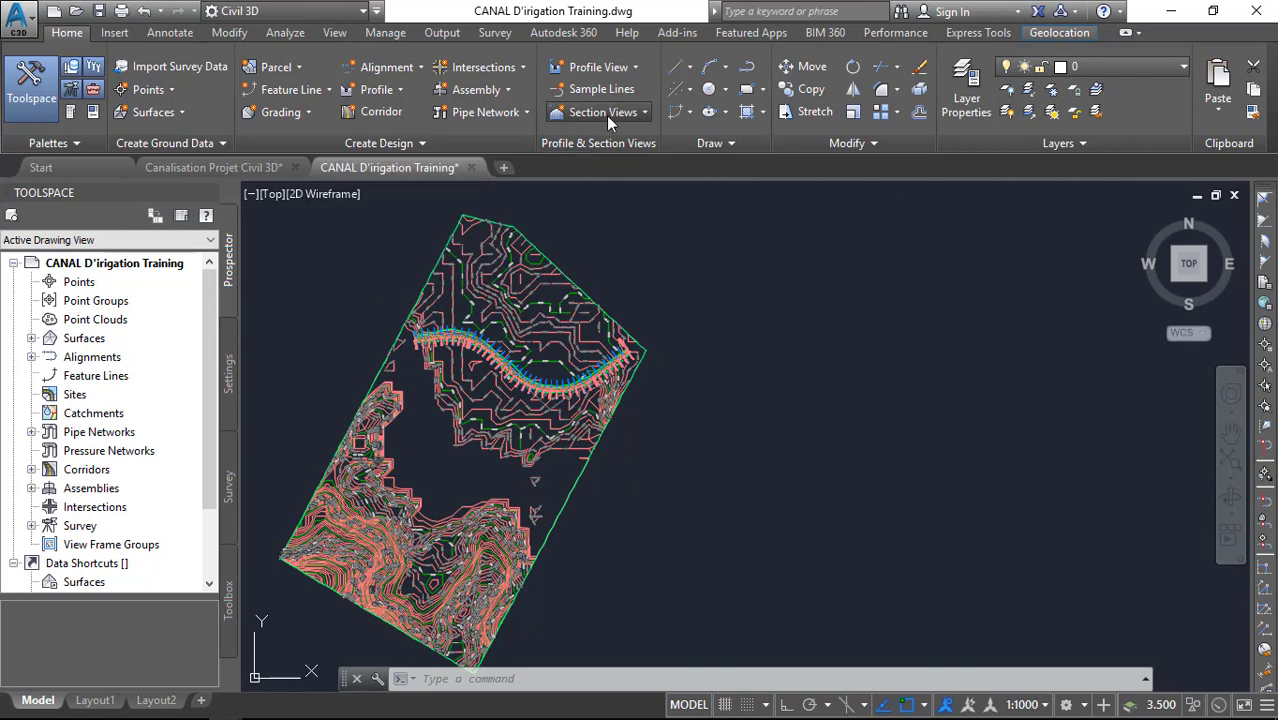
{"action": "left_click", "coordinate": [606, 112]}
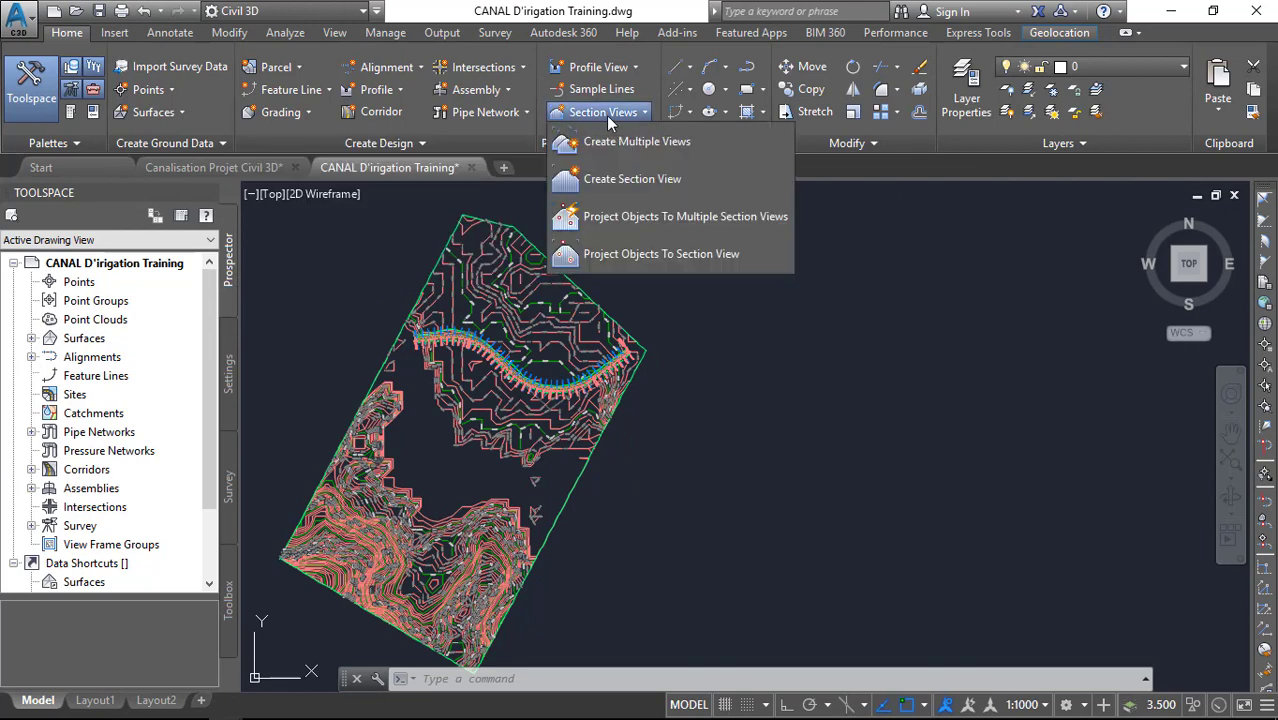
{"action": "left_click", "coordinate": [673, 147]}
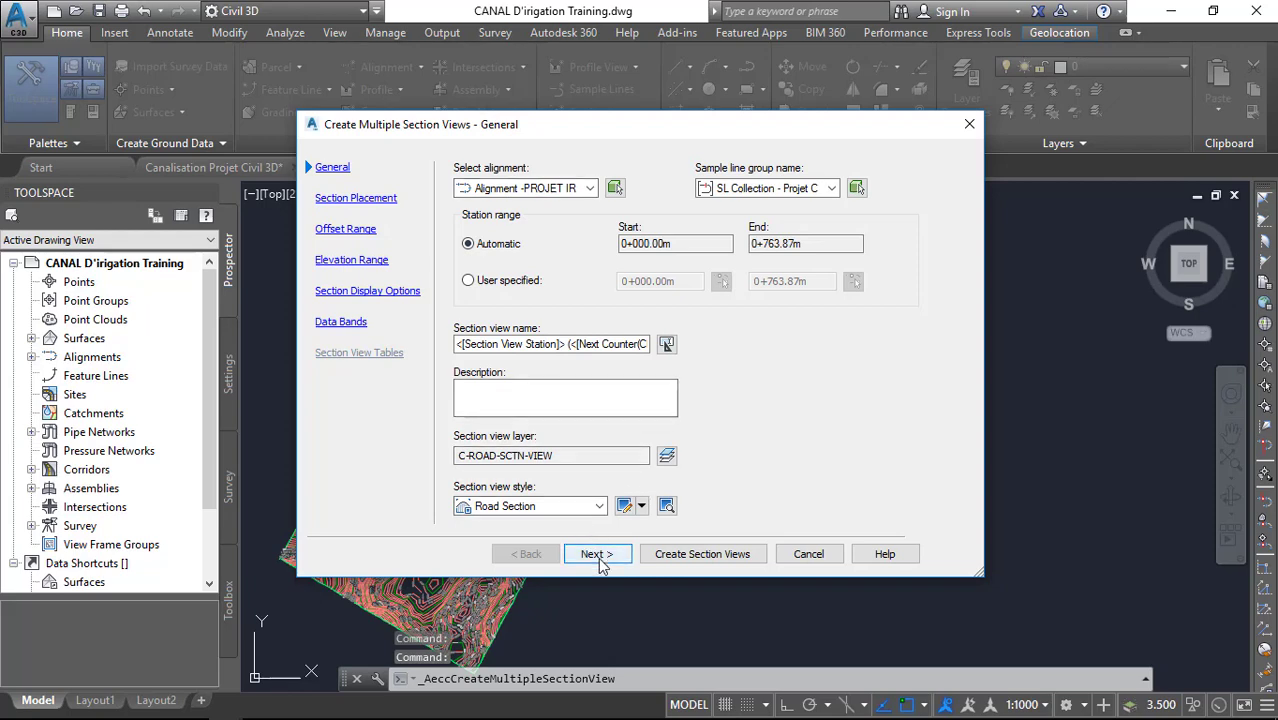
{"action": "left_click", "coordinate": [600, 558]}
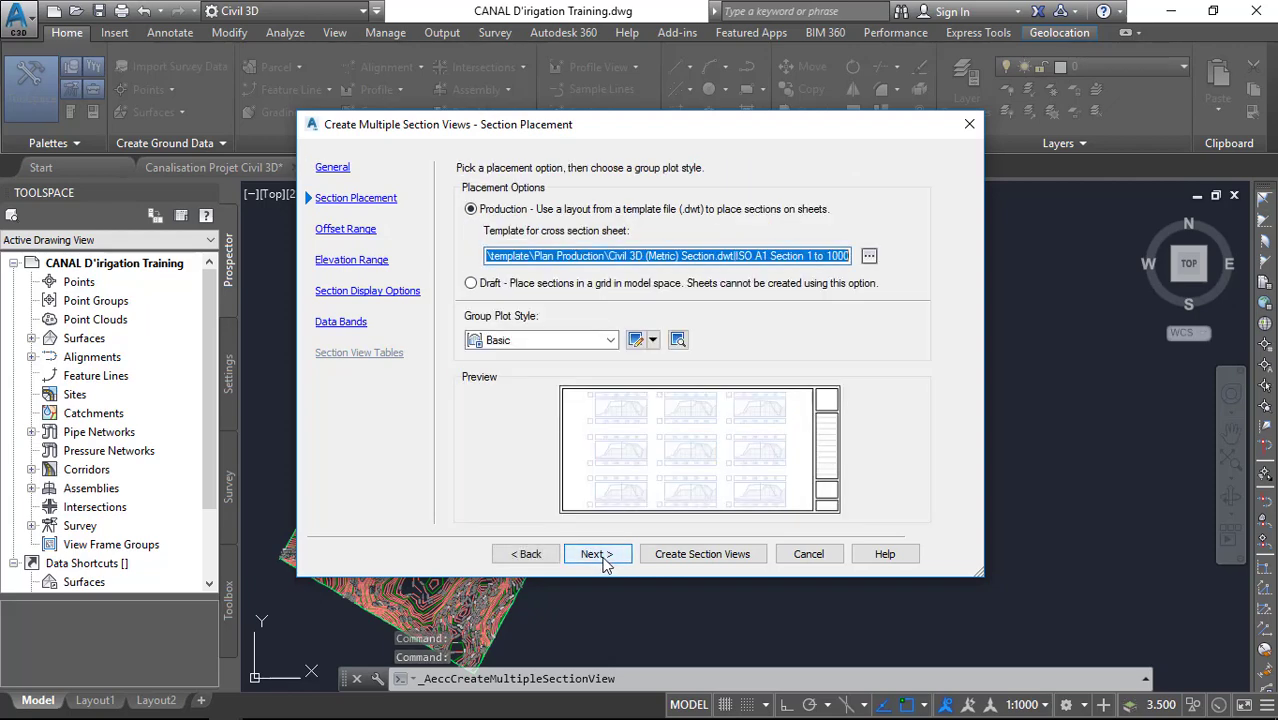
{"action": "left_click", "coordinate": [471, 284]}
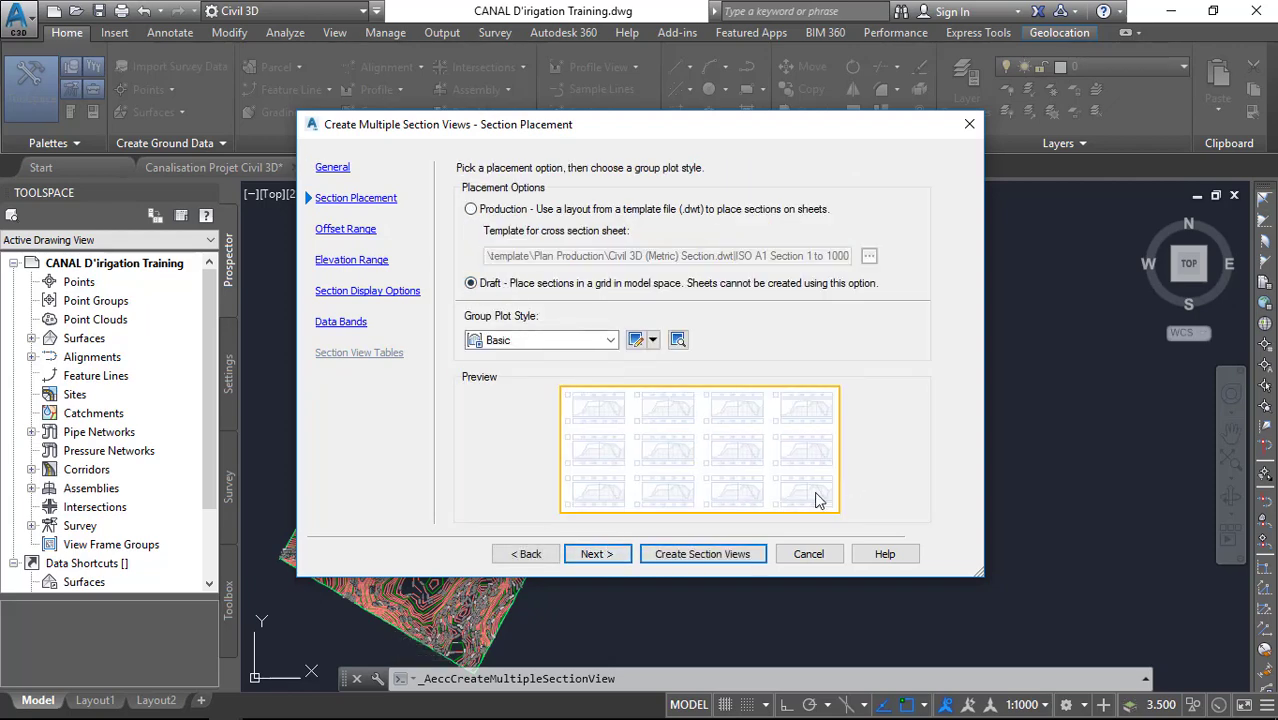
{"action": "left_click", "coordinate": [605, 554]}
{"action": "left_click", "coordinate": [605, 554]}
{"action": "left_click", "coordinate": [605, 554]}
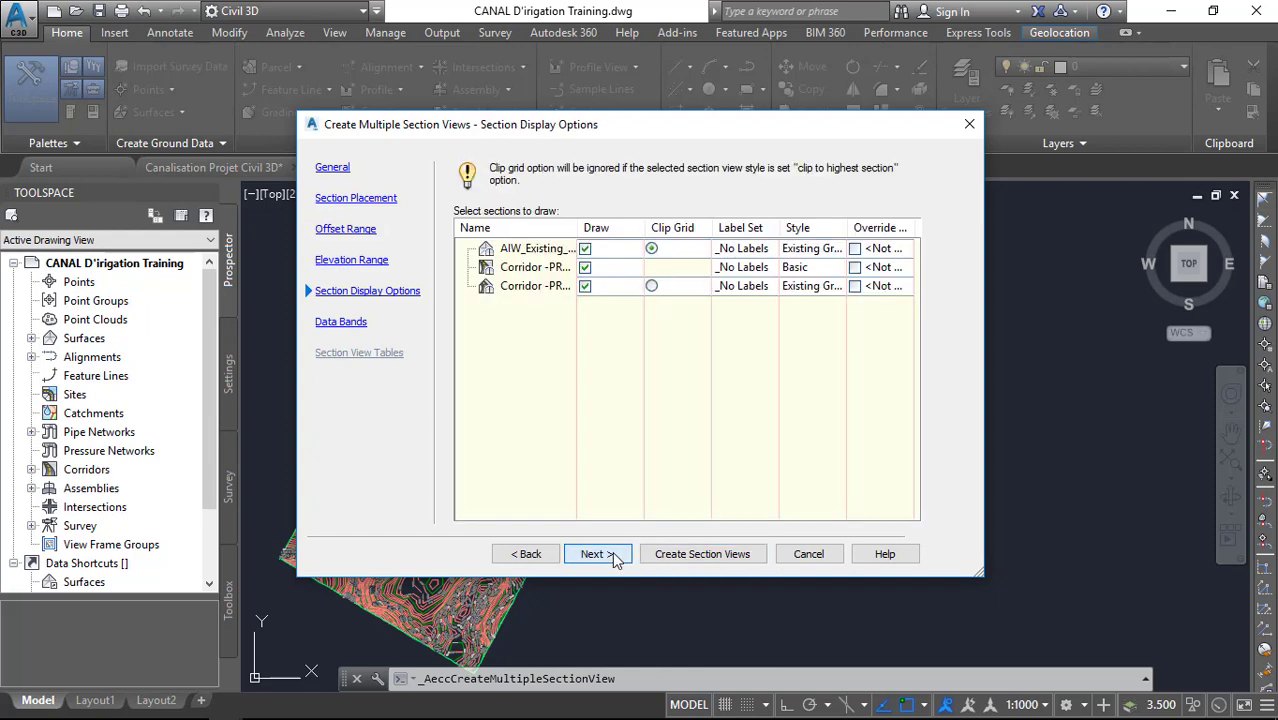
Choose the band set Major Stations Offset and Elevations and place the section views in the empty area east of the profile view
{"action": "left_click", "coordinate": [614, 558]}
{"action": "left_click", "coordinate": [529, 557]}
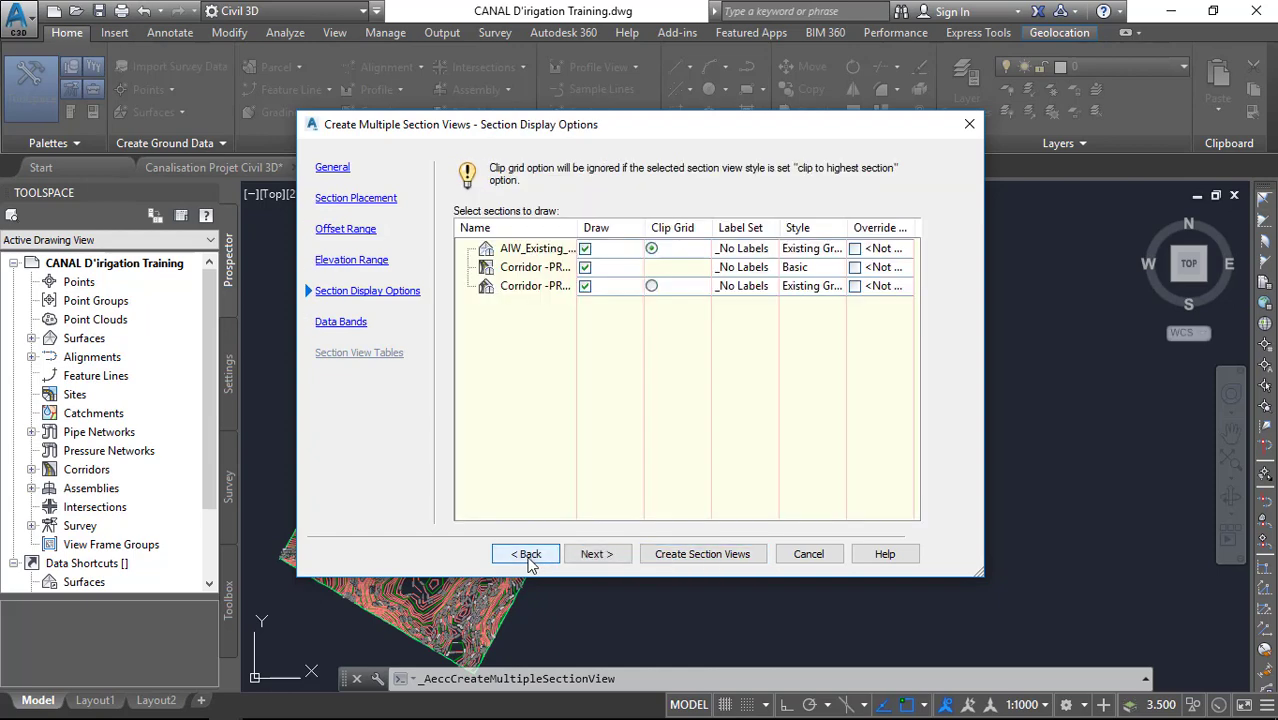
{"action": "left_click", "coordinate": [590, 555]}
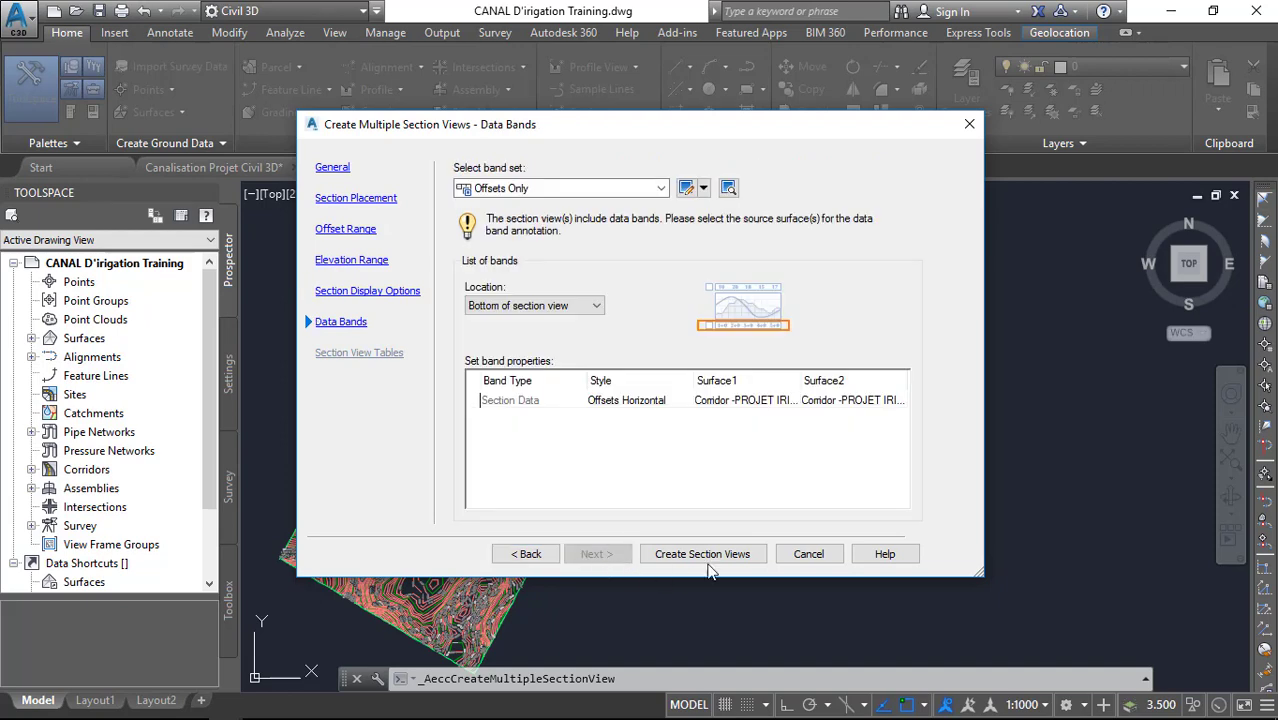
{"action": "left_click", "coordinate": [661, 188]}
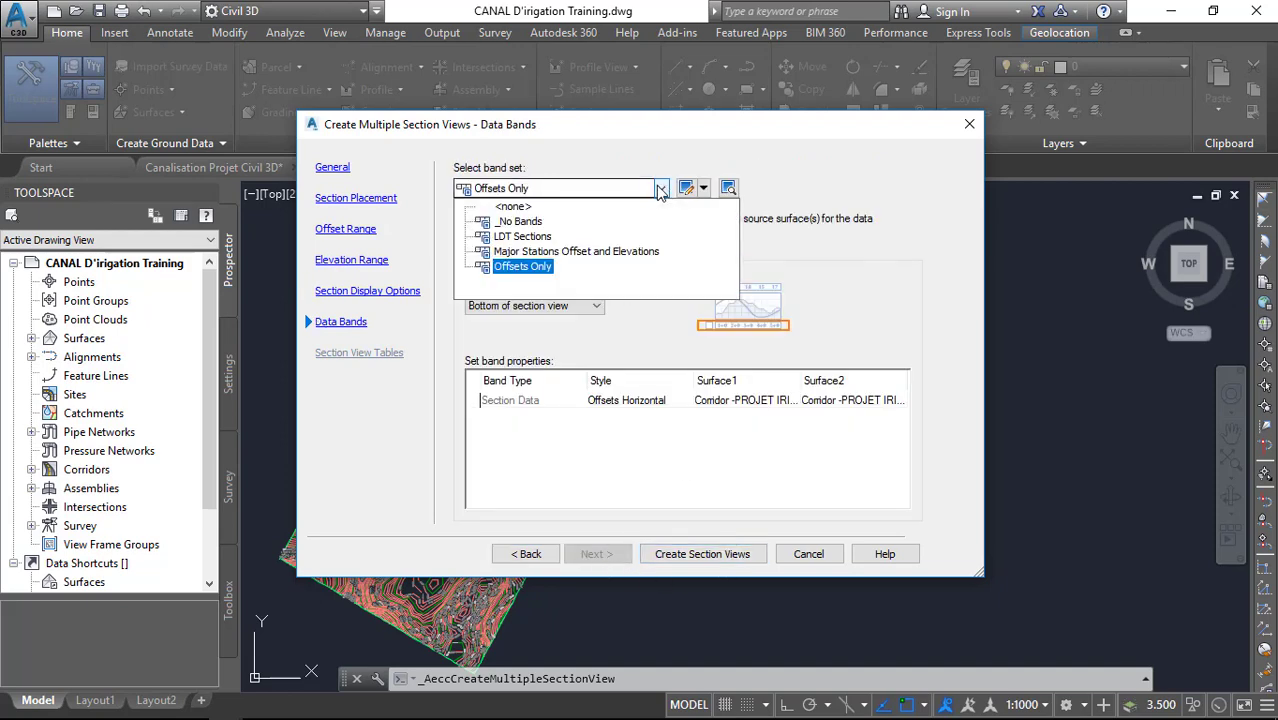
{"action": "left_click", "coordinate": [540, 252]}
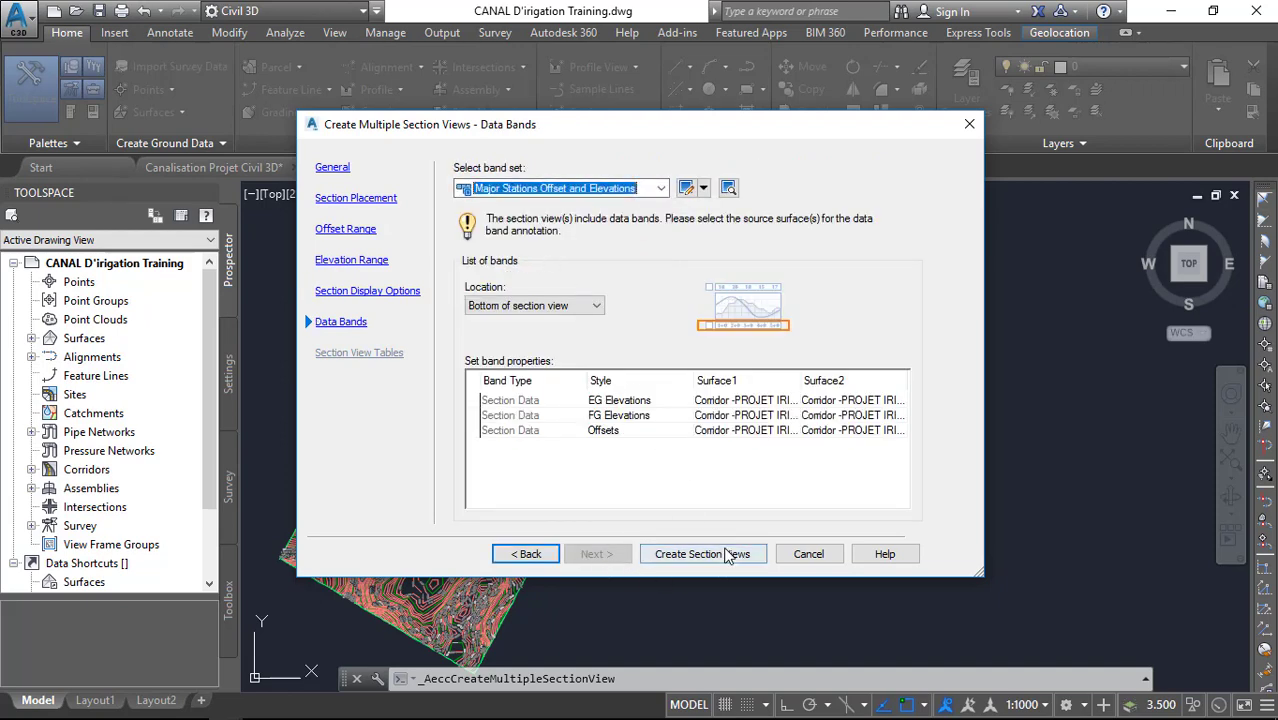
{"action": "left_click", "coordinate": [722, 555]}
{"action": "scroll", "coordinate": [598, 340], "scroll_direction": "down", "scroll_amount": 6}
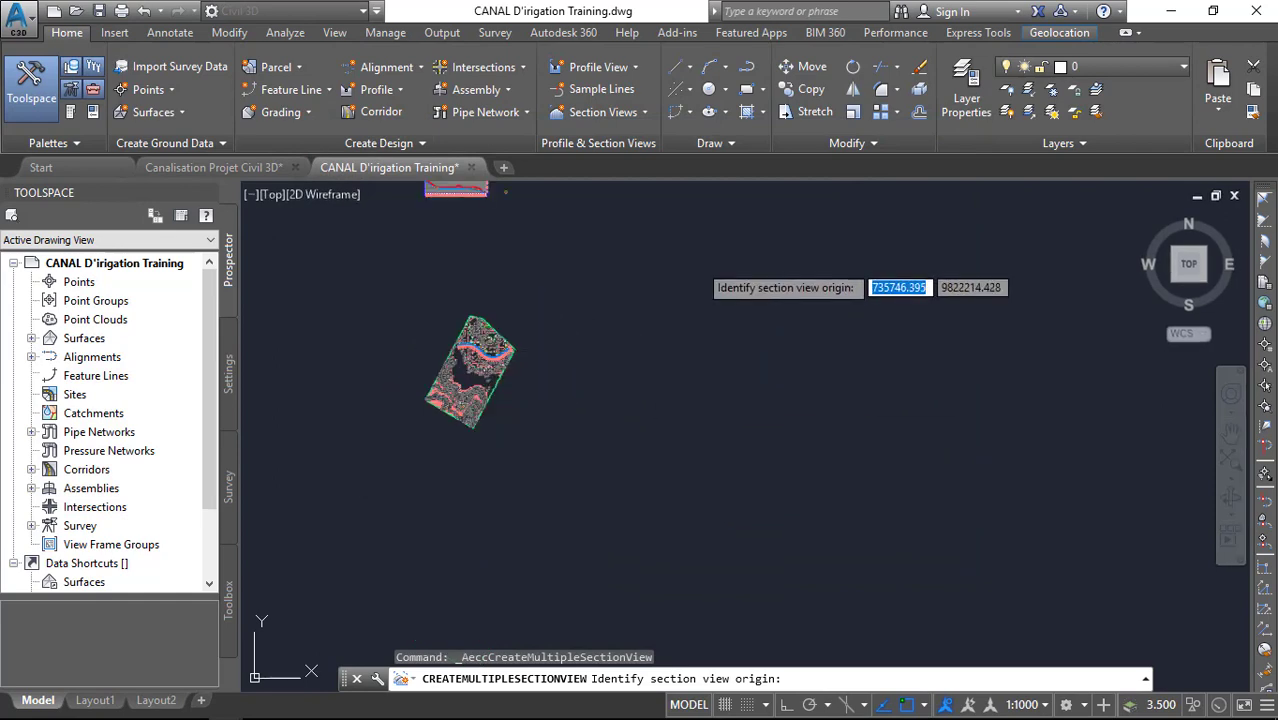
{"action": "left_click", "coordinate": [592, 257]}
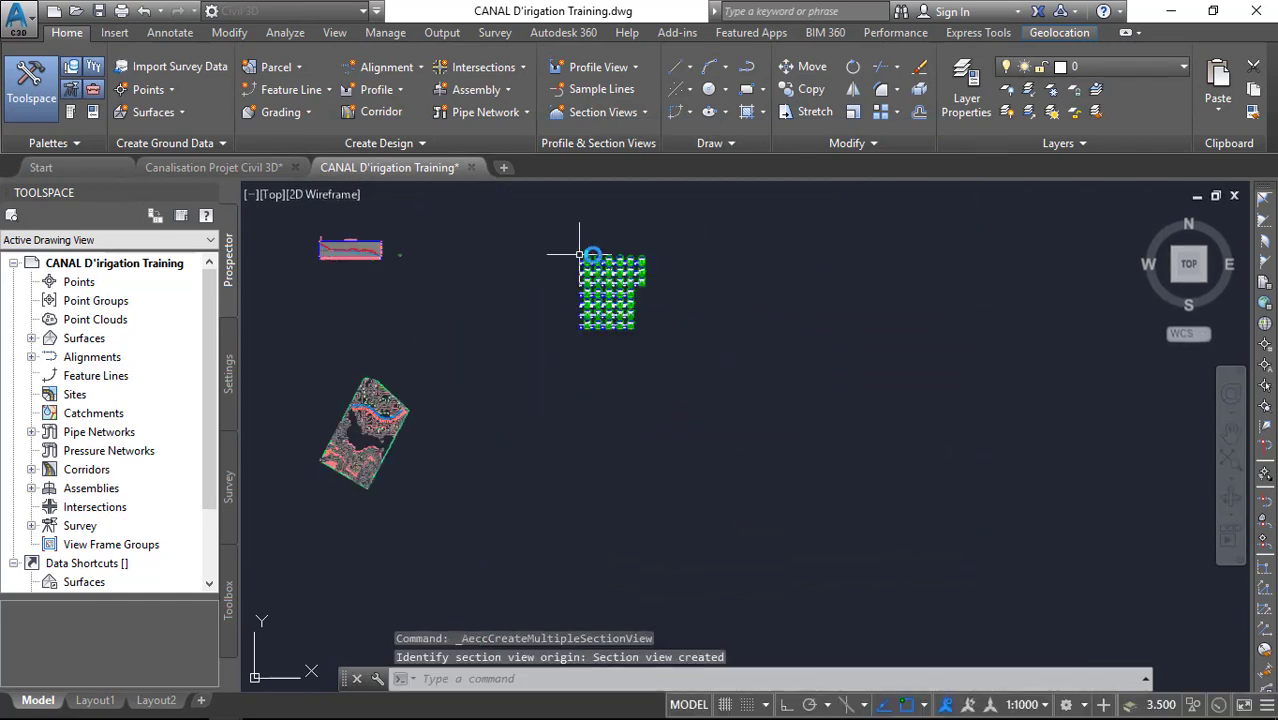
Examine the section views at several stations, checking the canal cross-section against the existing ground and the elevation bands
{"action": "scroll", "coordinate": [585, 260], "scroll_direction": "up", "scroll_amount": 10}
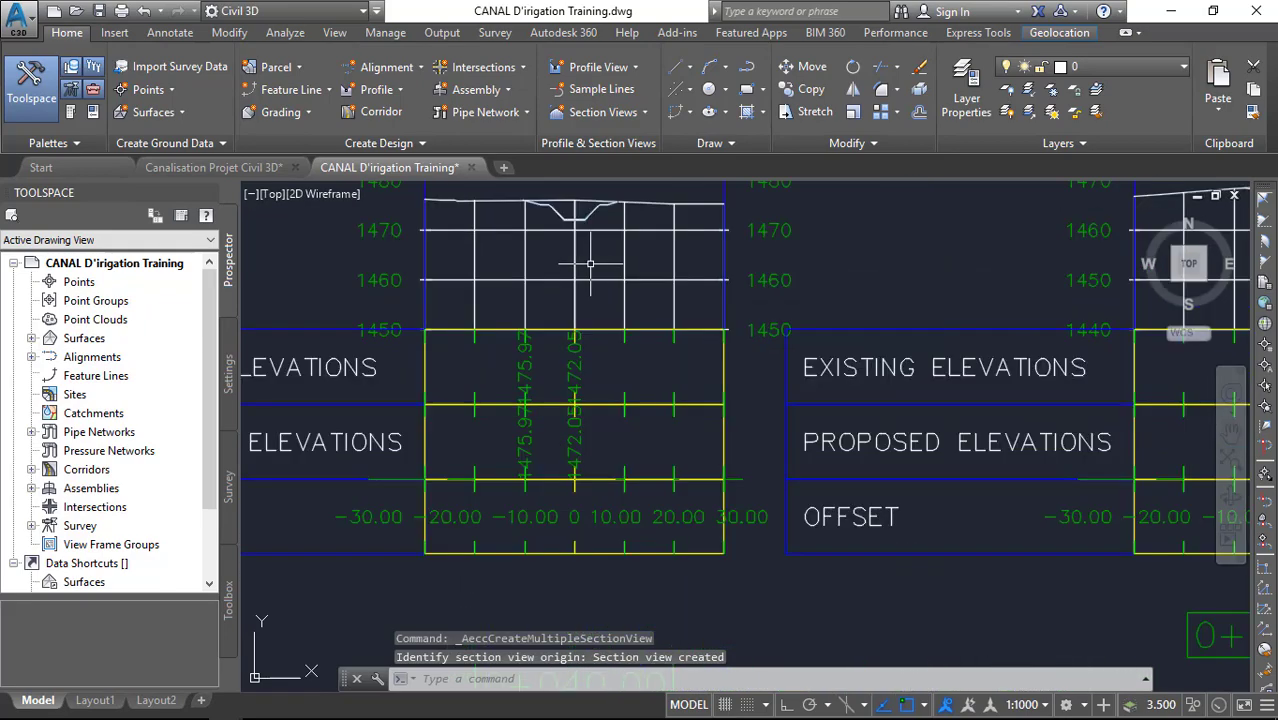
{"action": "scroll", "coordinate": [607, 333], "scroll_direction": "up", "scroll_amount": 3}
{"action": "scroll", "coordinate": [735, 322], "scroll_direction": "down", "scroll_amount": 5}
{"action": "scroll", "coordinate": [650, 271], "scroll_direction": "up", "scroll_amount": 4}
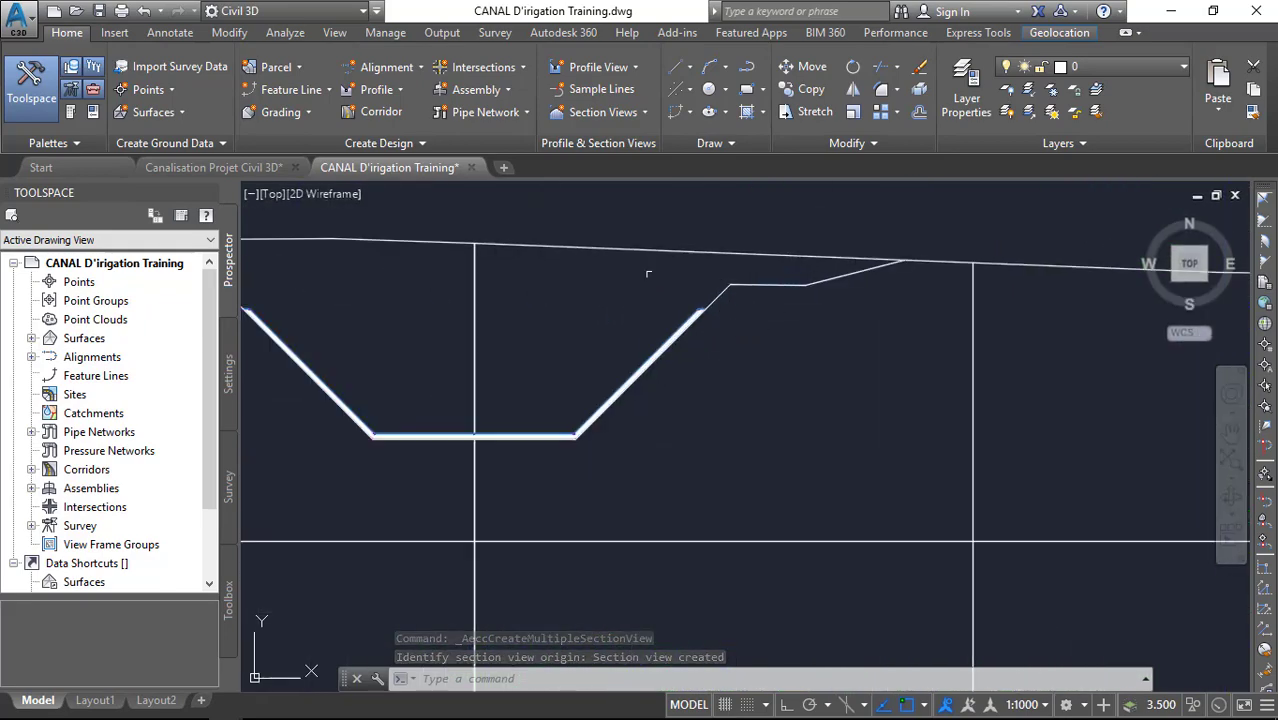
{"action": "scroll", "coordinate": [632, 267], "scroll_direction": "down", "scroll_amount": 5}
{"action": "scroll", "coordinate": [640, 267], "scroll_direction": "down", "scroll_amount": 6}
{"action": "scroll", "coordinate": [665, 250], "scroll_direction": "up", "scroll_amount": 4}
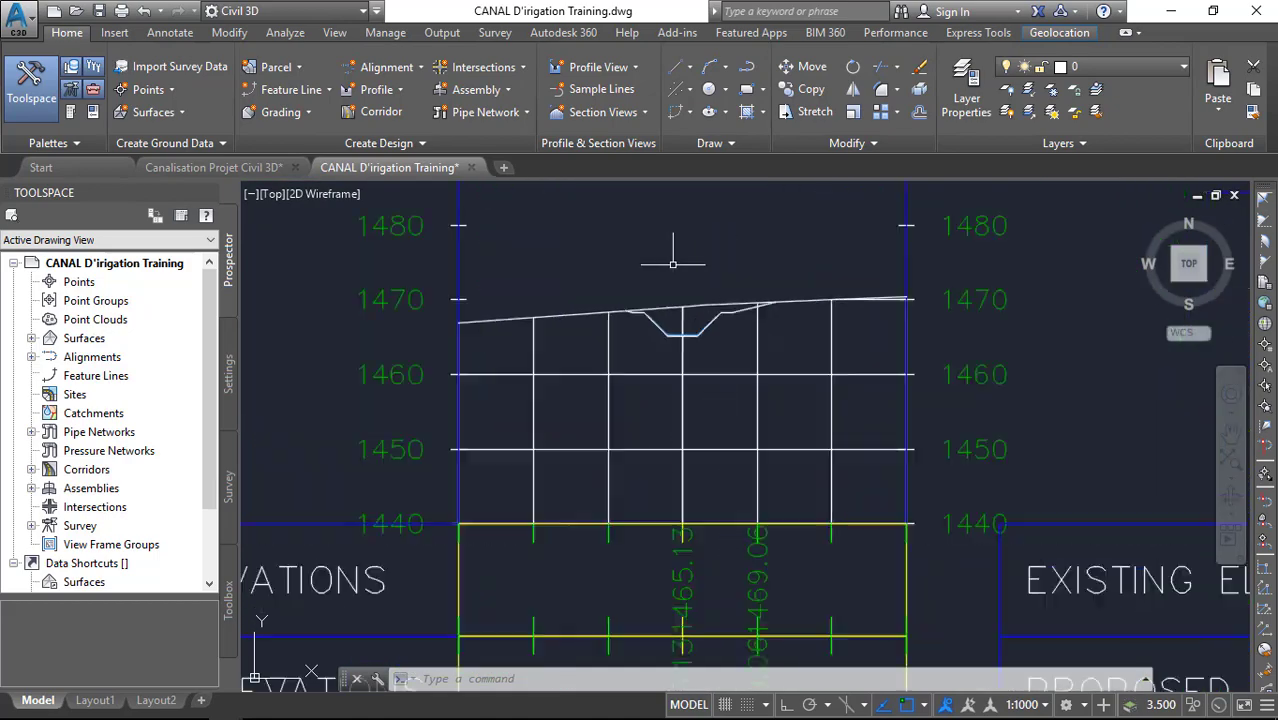
{"action": "scroll", "coordinate": [657, 258], "scroll_direction": "down", "scroll_amount": 4}
{"action": "scroll", "coordinate": [658, 430], "scroll_direction": "up", "scroll_amount": 5}
{"action": "scroll", "coordinate": [660, 432], "scroll_direction": "down", "scroll_amount": 3}
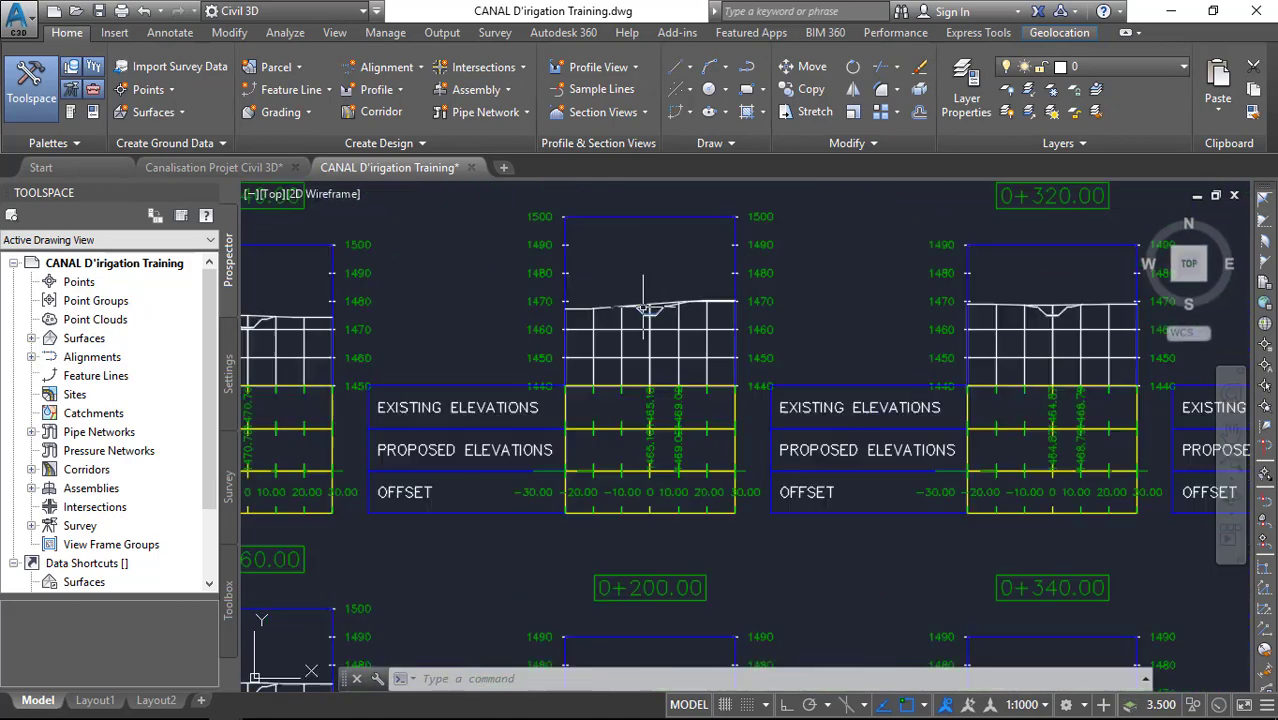
{"action": "scroll", "coordinate": [650, 300], "scroll_direction": "up", "scroll_amount": 2}
{"action": "scroll", "coordinate": [650, 300], "scroll_direction": "down", "scroll_amount": 5}
{"action": "scroll", "coordinate": [650, 300], "scroll_direction": "up", "scroll_amount": 3}
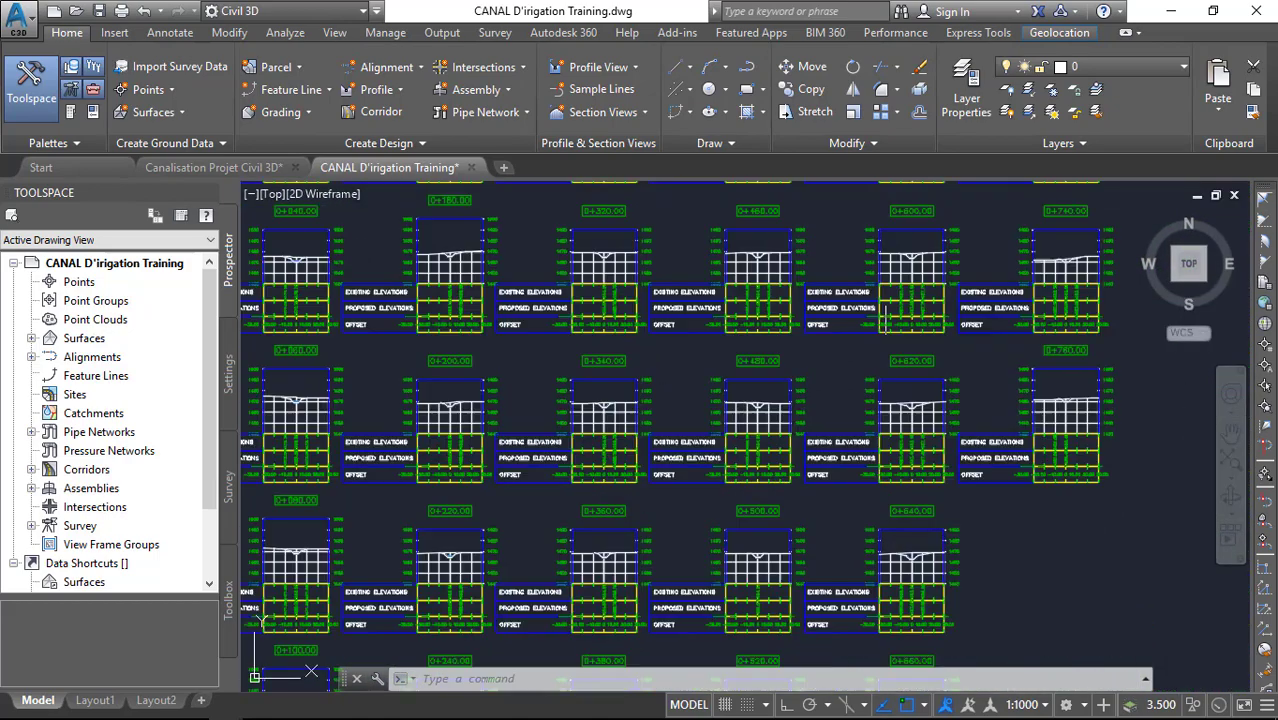
{"action": "scroll", "coordinate": [827, 292], "scroll_direction": "up", "scroll_amount": 2}
{"action": "scroll", "coordinate": [827, 292], "scroll_direction": "down", "scroll_amount": 4}
{"action": "scroll", "coordinate": [827, 292], "scroll_direction": "up", "scroll_amount": 2}
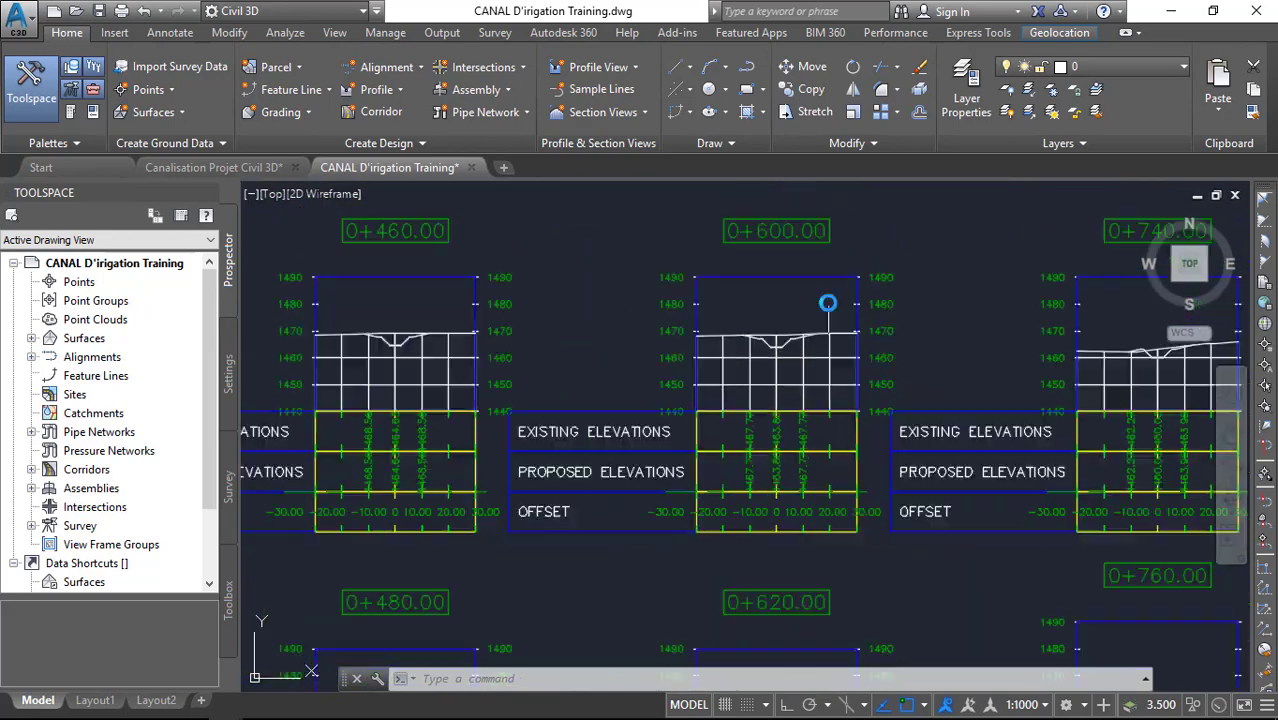
Review the overall layout of the profile view, the section views and the site plan
{"action": "scroll", "coordinate": [827, 292], "scroll_direction": "down", "scroll_amount": 6}
{"action": "scroll", "coordinate": [664, 333], "scroll_direction": "down", "scroll_amount": 3}
{"action": "scroll", "coordinate": [668, 300], "scroll_direction": "up", "scroll_amount": 4}
{"action": "scroll", "coordinate": [503, 342], "scroll_direction": "down", "scroll_amount": 2}
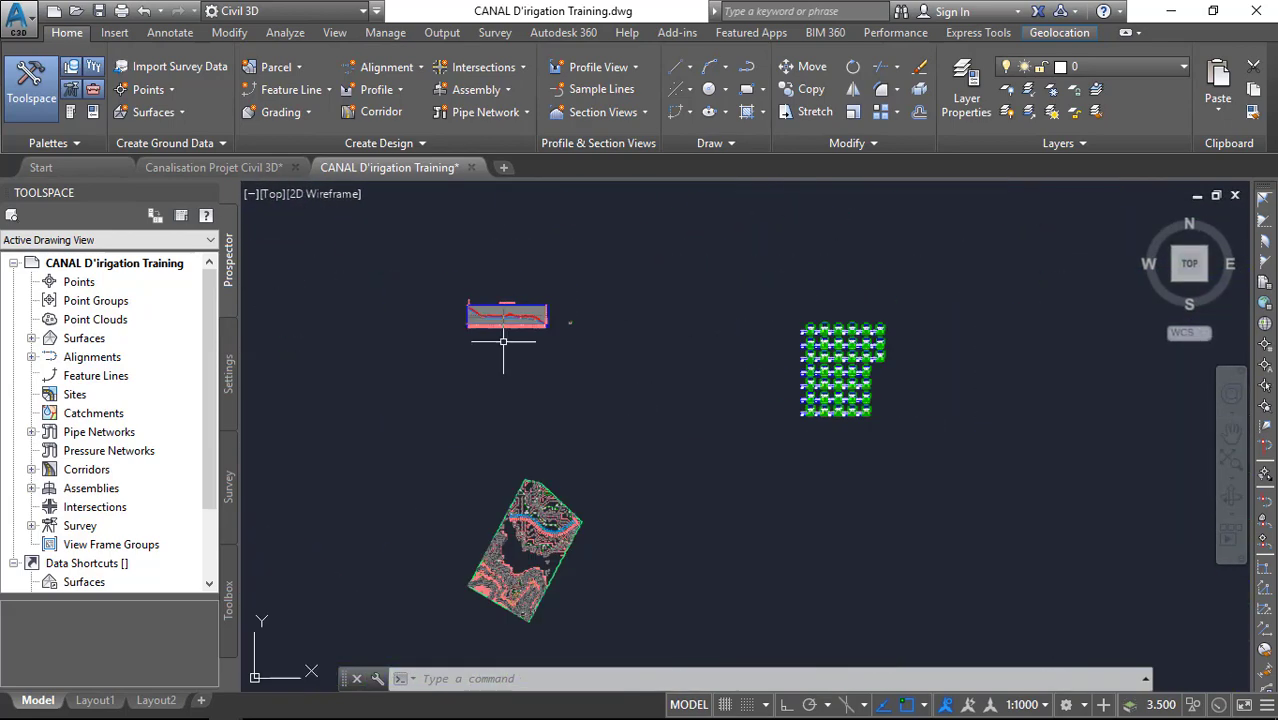
{"action": "scroll", "coordinate": [521, 325], "scroll_direction": "up", "scroll_amount": 3}
{"action": "scroll", "coordinate": [519, 310], "scroll_direction": "down", "scroll_amount": 3}
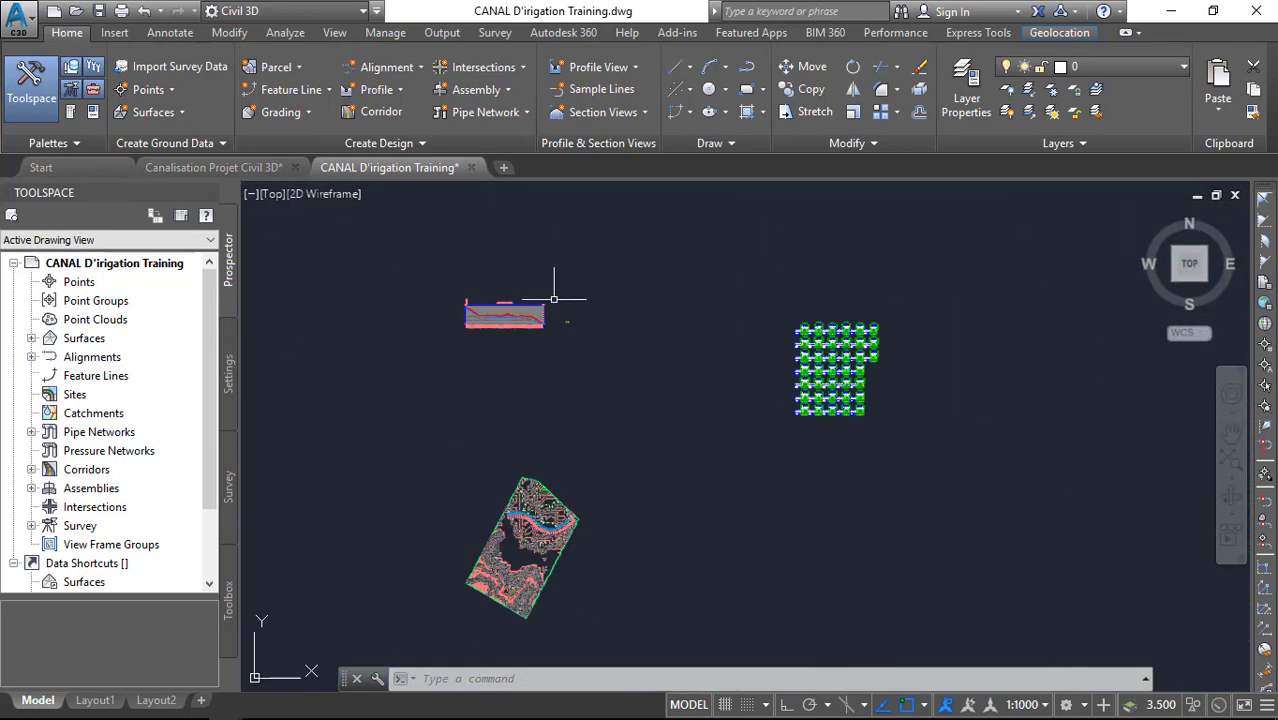
{"action": "scroll", "coordinate": [554, 298], "scroll_direction": "up", "scroll_amount": 3}
{"action": "scroll", "coordinate": [508, 308], "scroll_direction": "down", "scroll_amount": 3}
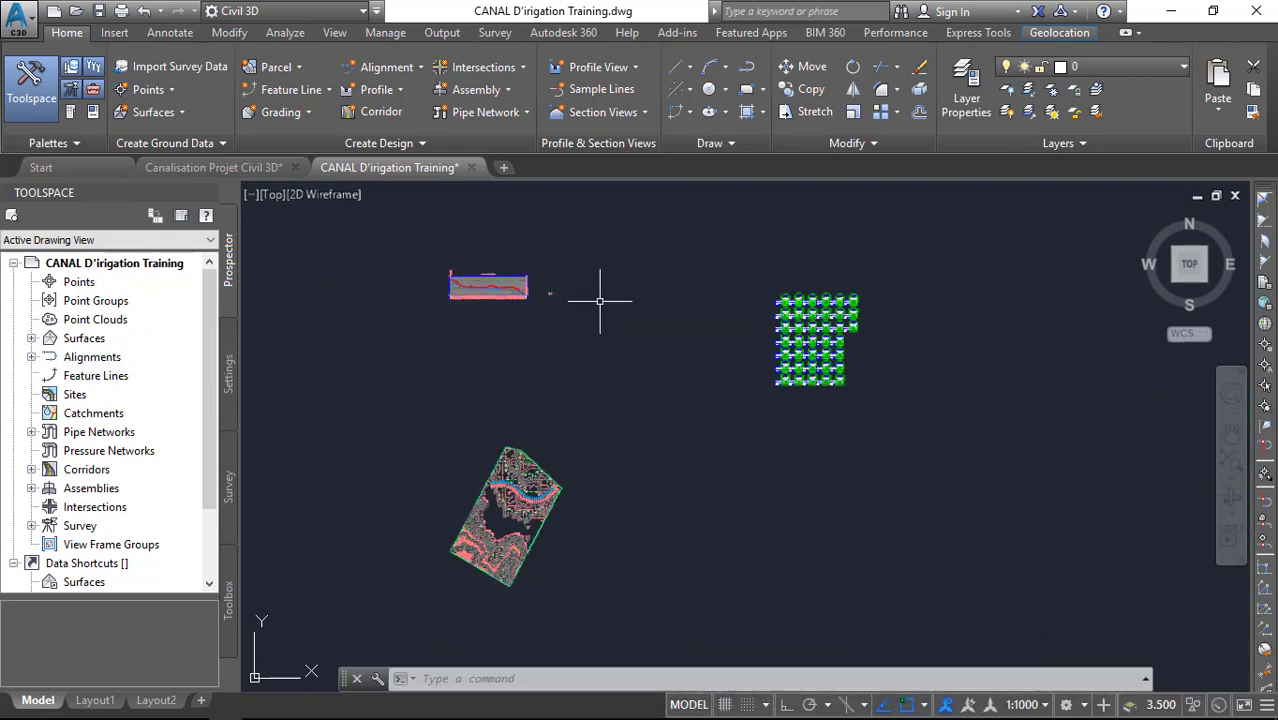
Create a TIN surface named CANAL DESIGN FINAL PROJET on layer C-TOPO with the Contours 2m and 10m (Background) style
{"action": "right_click", "coordinate": [86, 340]}
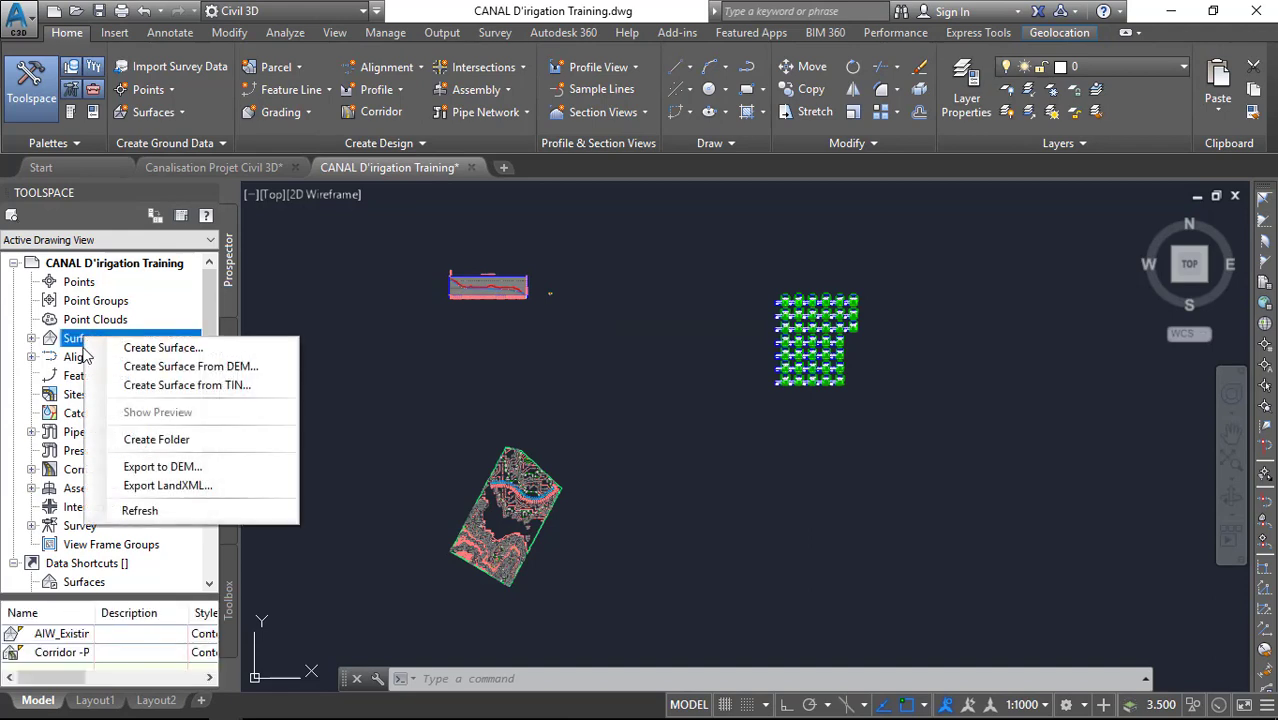
{"action": "left_click", "coordinate": [31, 339]}
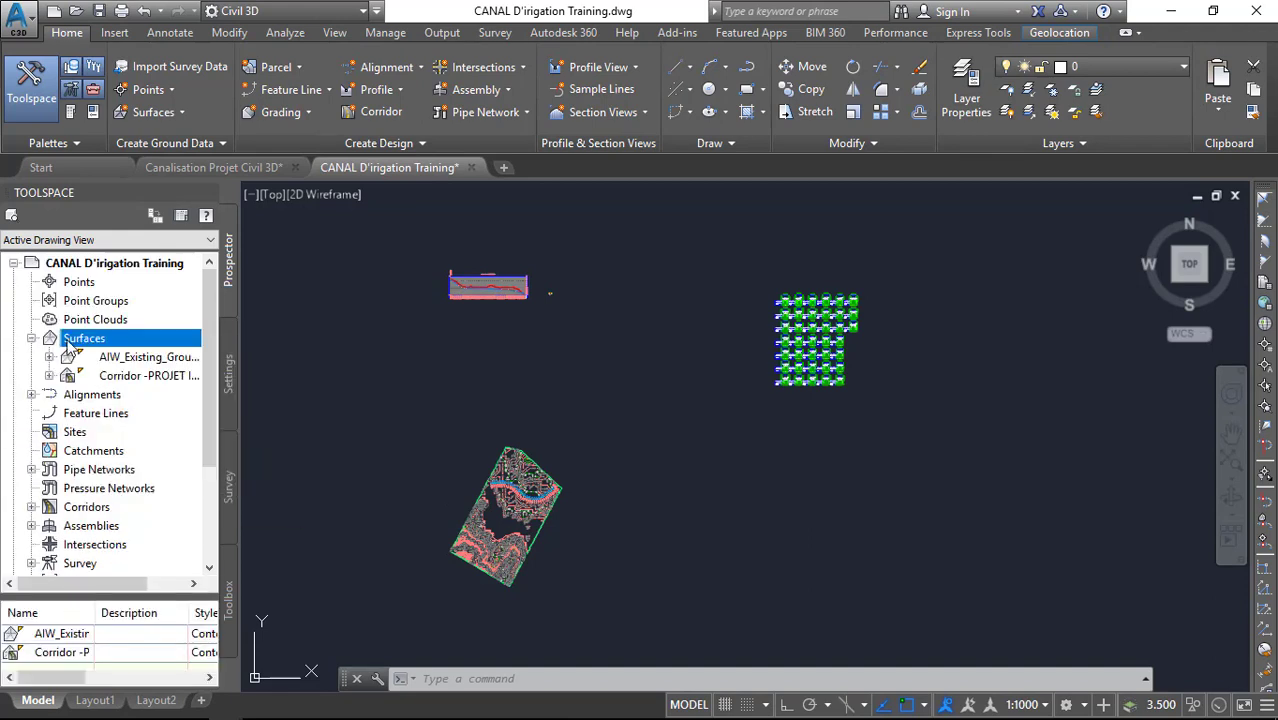
{"action": "right_click", "coordinate": [68, 345]}
{"action": "left_click", "coordinate": [110, 346]}
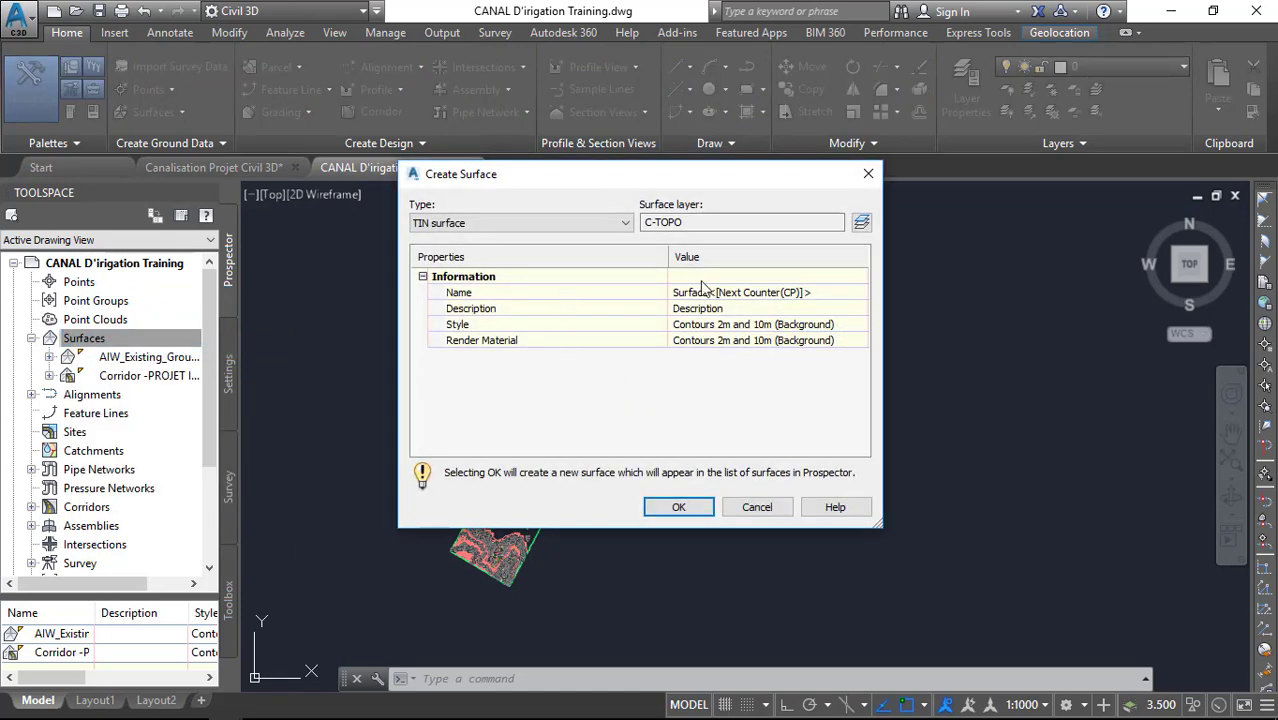
{"action": "left_click", "coordinate": [811, 291]}
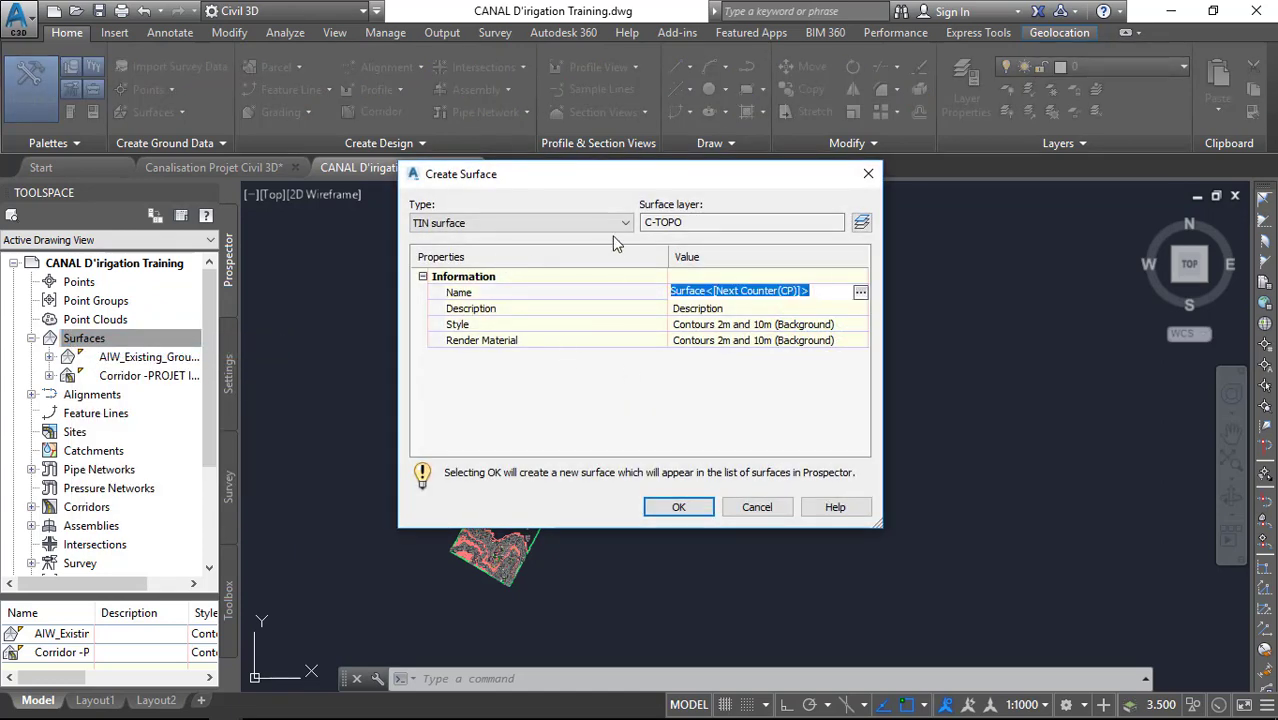
{"action": "type", "text": "CANAL DESIGN FINAL PROJET"}
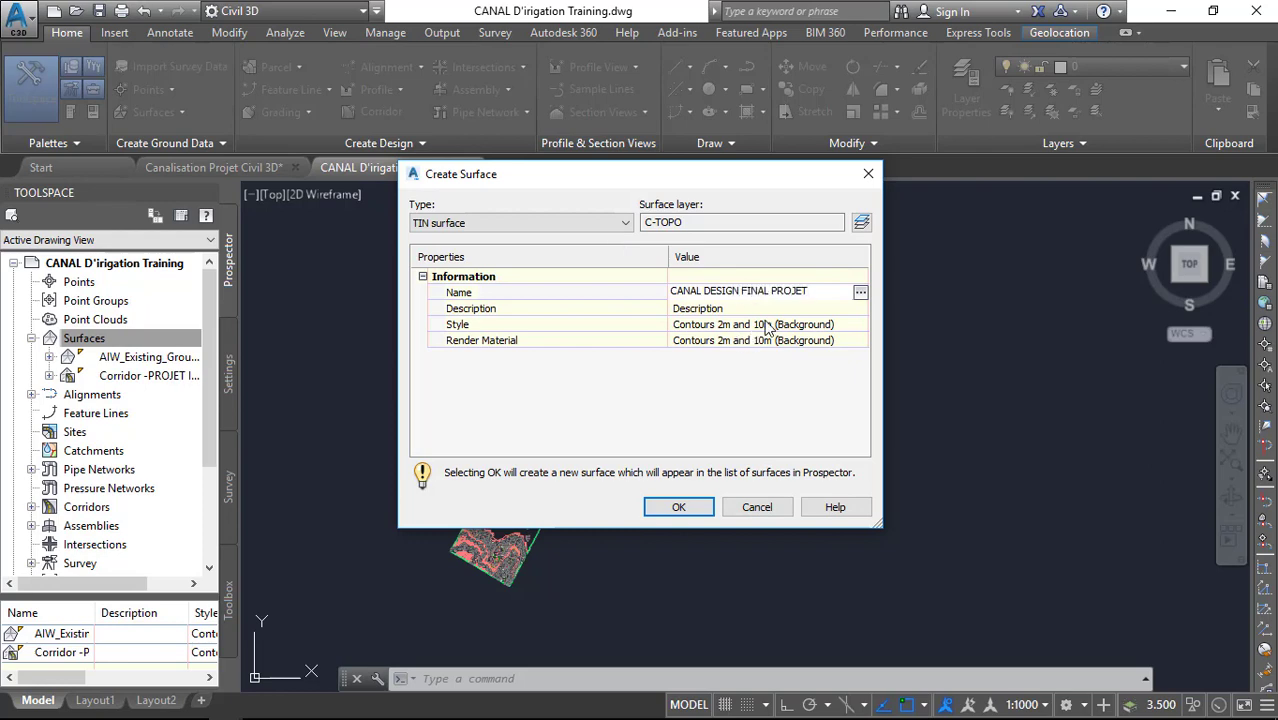
{"action": "left_click", "coordinate": [680, 506]}
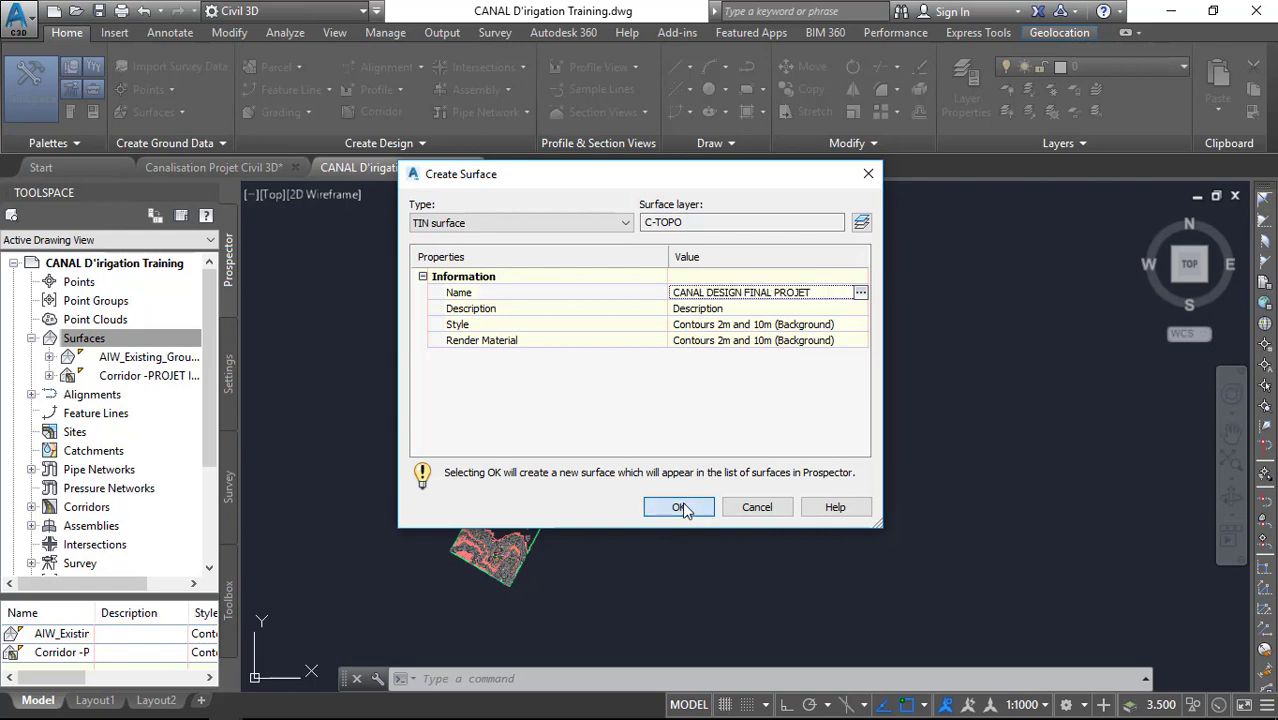
Paste the AIW_Existing_Ground surface into the CANAL DESIGN FINAL PROJET surface definition
{"action": "left_click", "coordinate": [66, 341]}
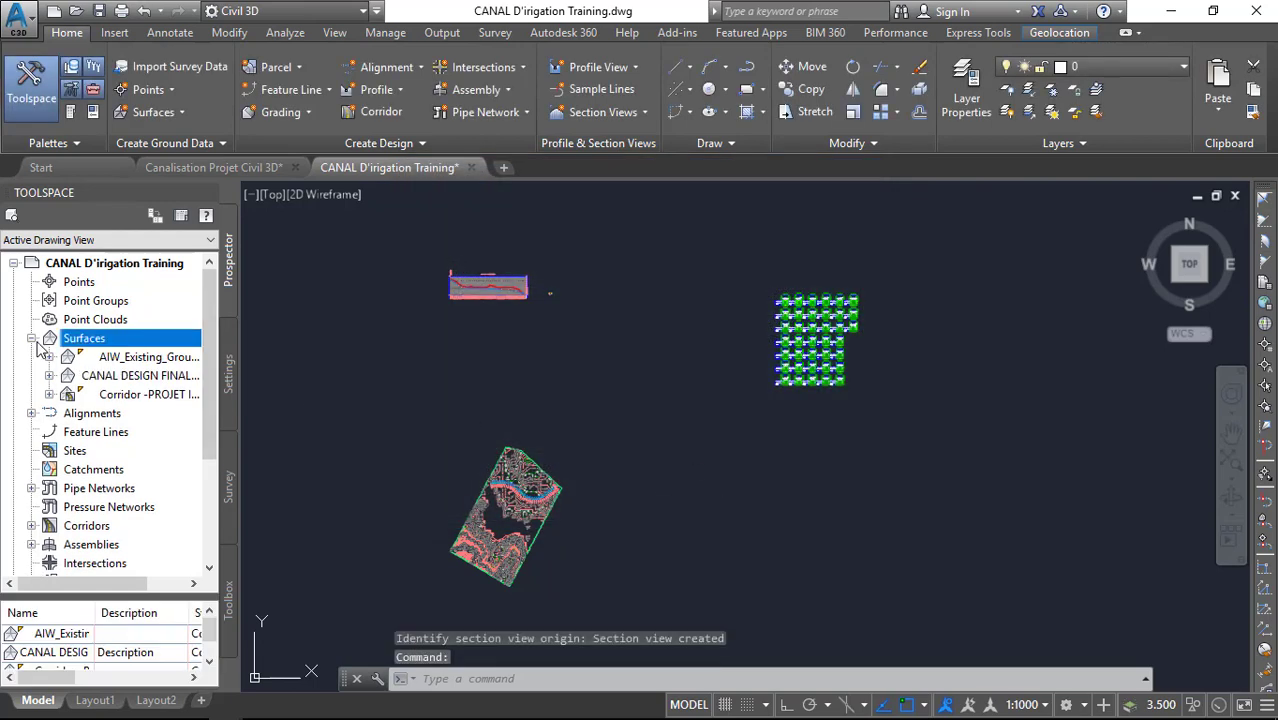
{"action": "left_click", "coordinate": [49, 376]}
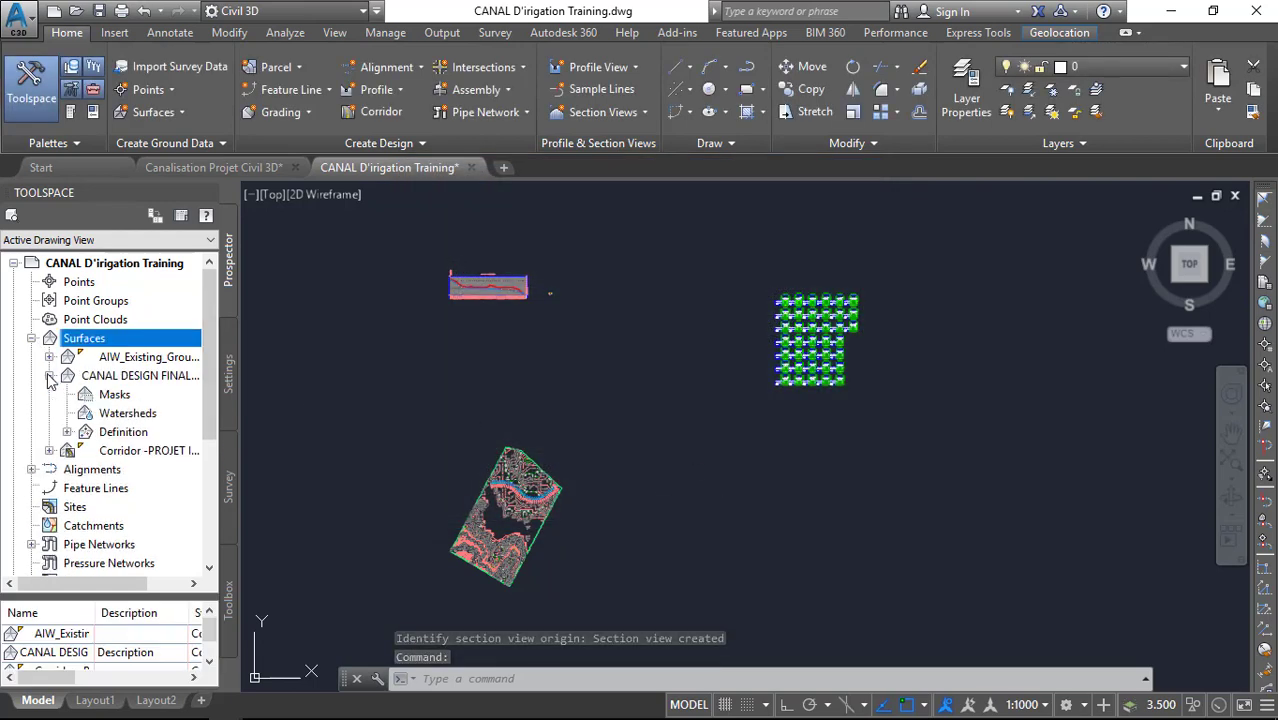
{"action": "left_click", "coordinate": [67, 432]}
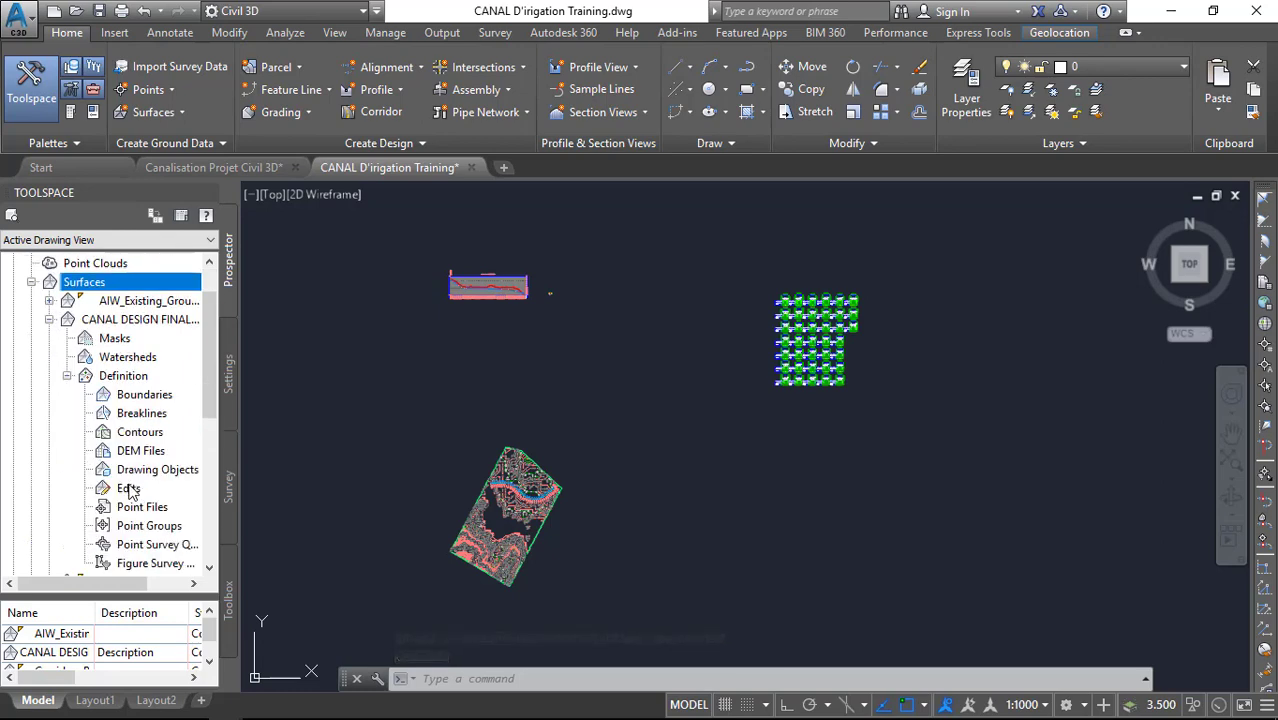
{"action": "right_click", "coordinate": [130, 490]}
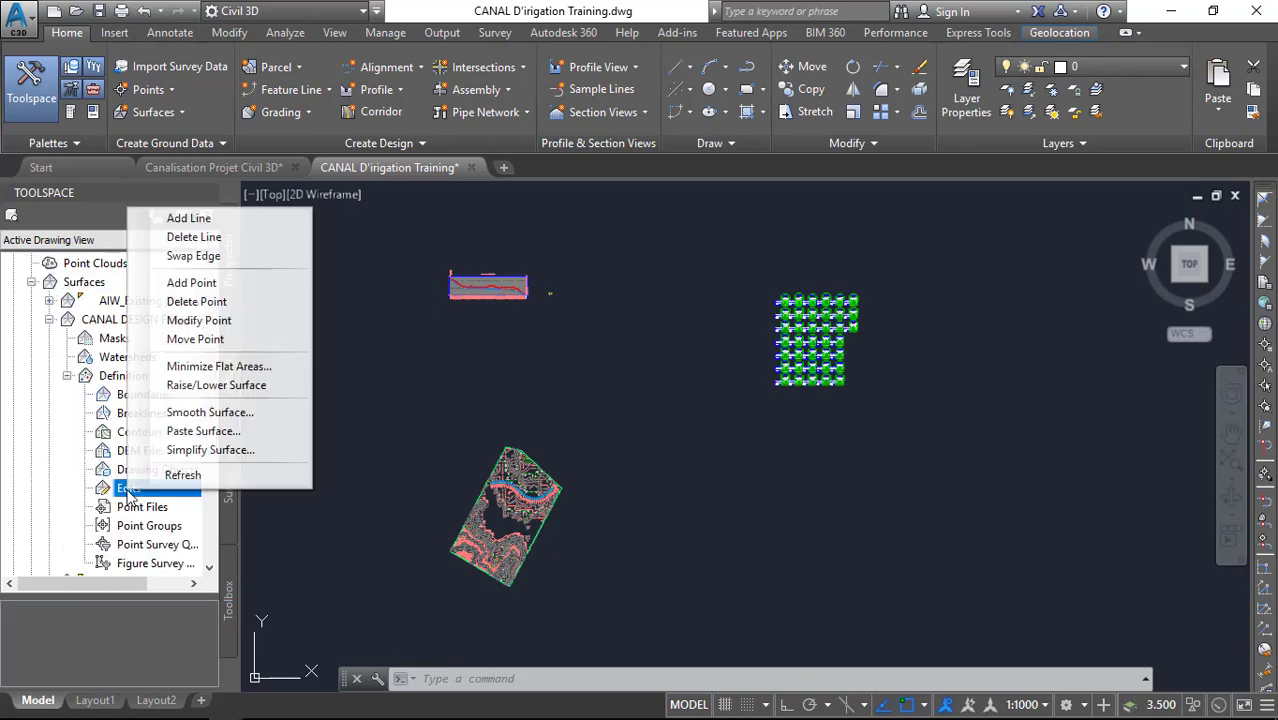
{"action": "left_click", "coordinate": [229, 434]}
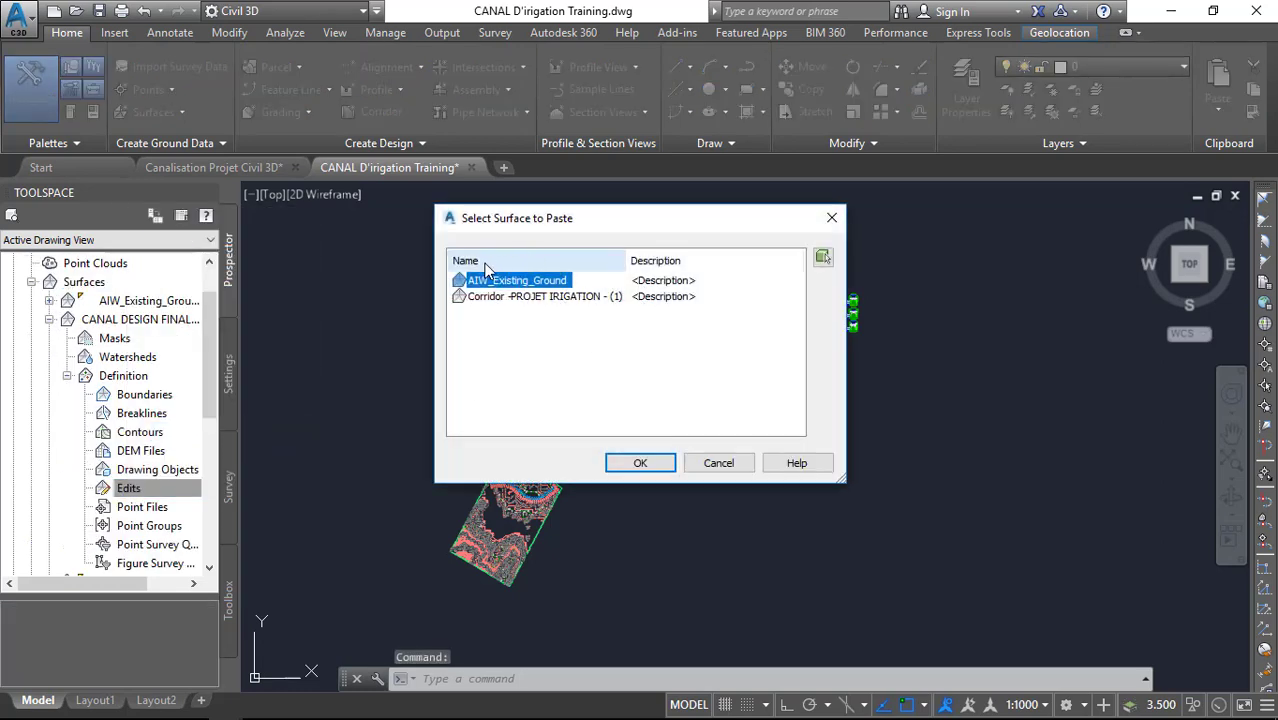
{"action": "left_click", "coordinate": [641, 465]}
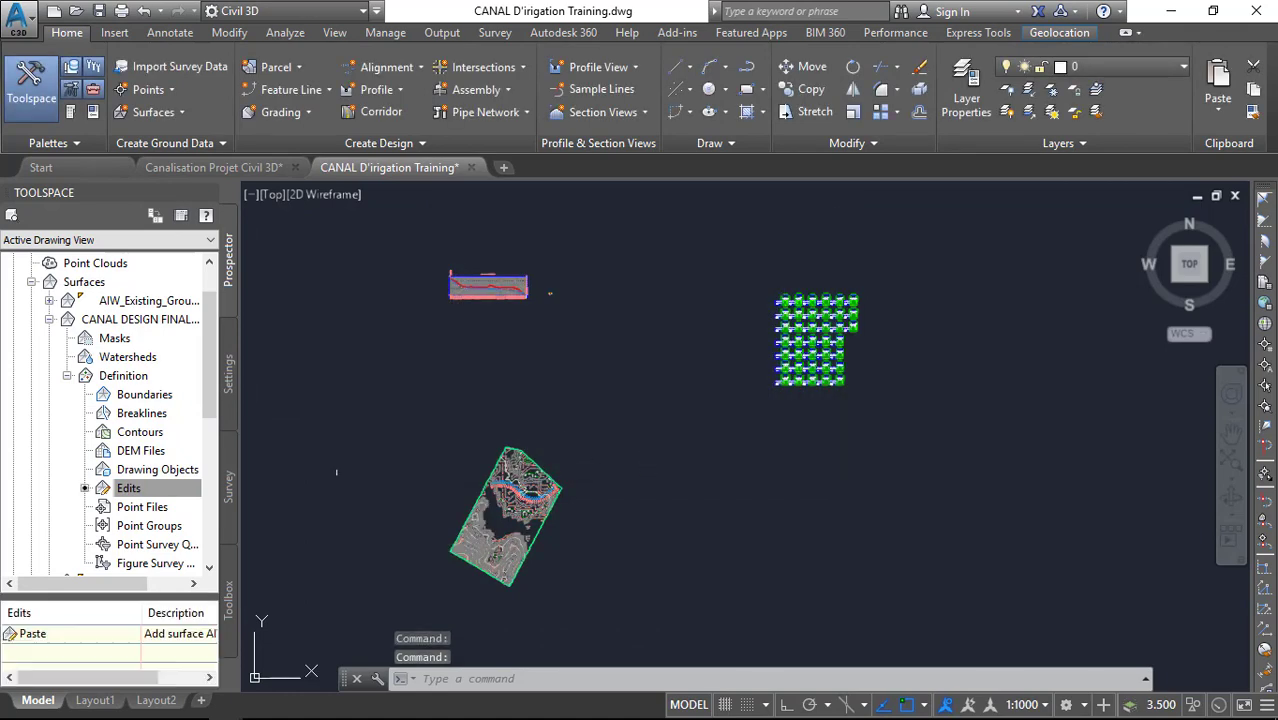
Paste the surface Corridor -PROJET IRIGATION - (1) into the CANAL DESIGN FINAL PROJET surface as a second edit
{"action": "left_click", "coordinate": [130, 488]}
{"action": "right_click", "coordinate": [128, 489]}
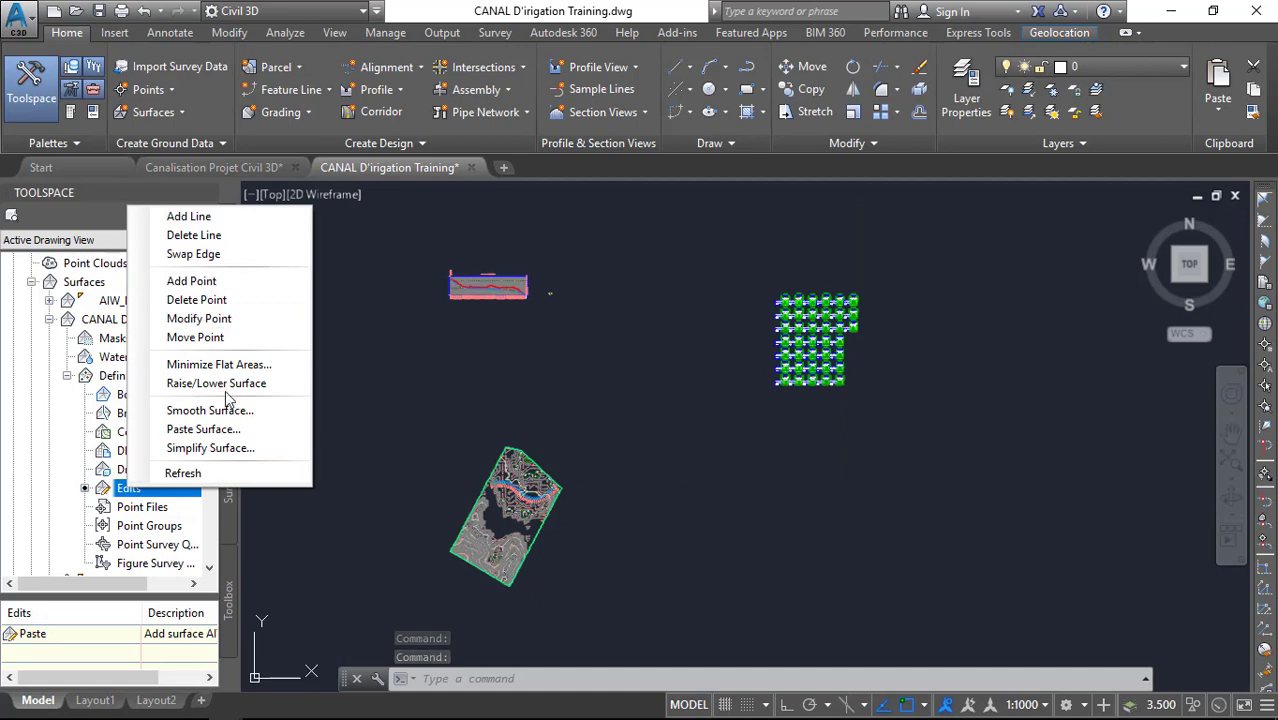
{"action": "left_click", "coordinate": [210, 429]}
{"action": "left_click", "coordinate": [544, 297]}
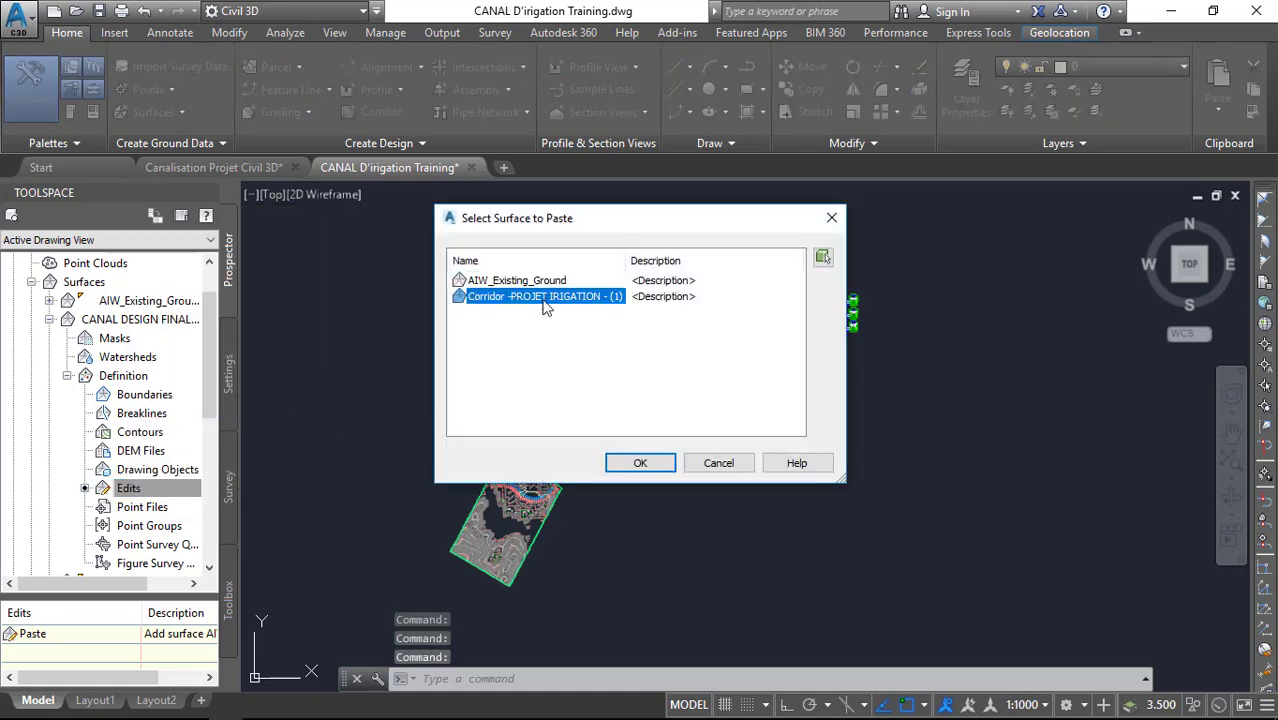
{"action": "left_click", "coordinate": [632, 463]}
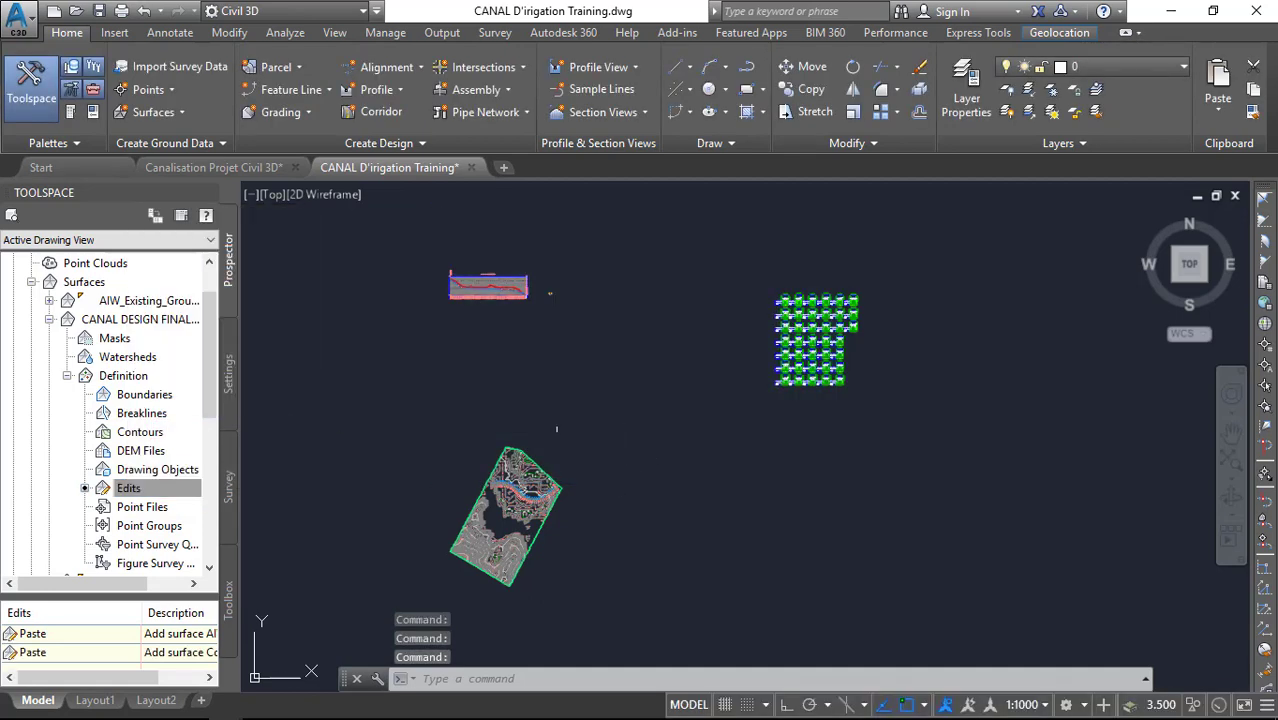
Examine the contours of the combined surface along the canal corridor
{"action": "scroll", "coordinate": [532, 521], "scroll_direction": "up", "scroll_amount": 8}
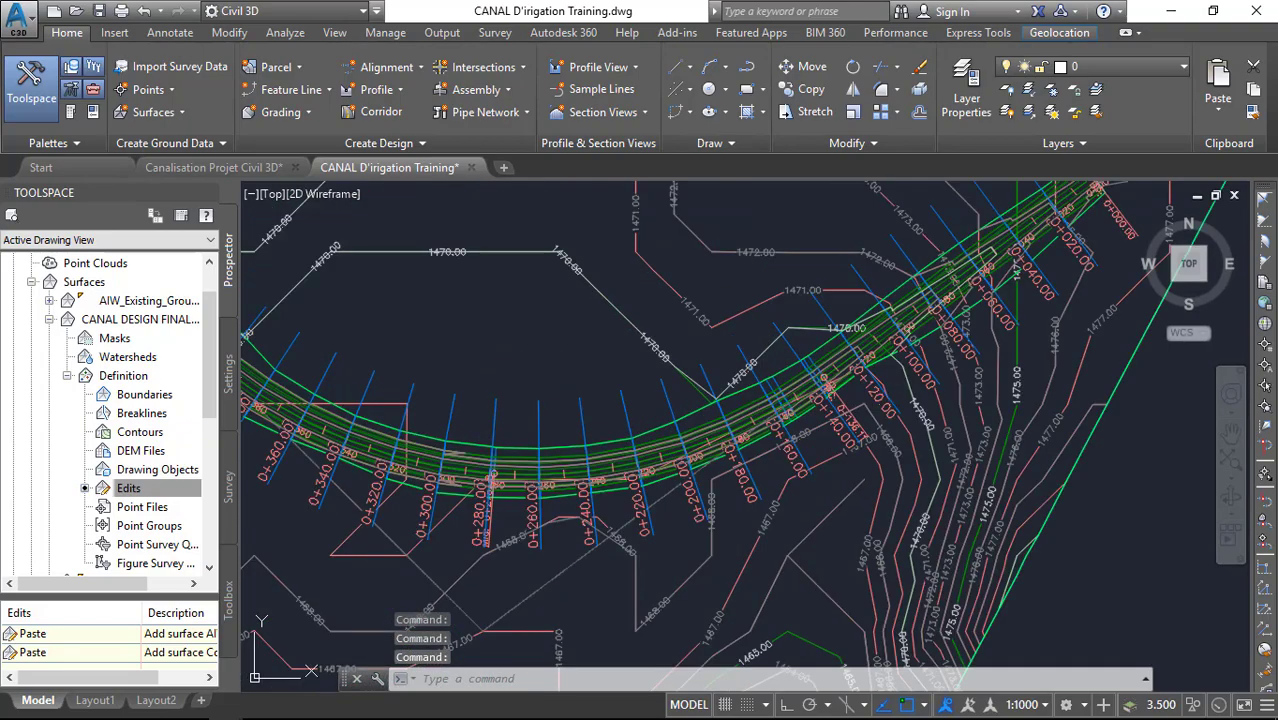
{"action": "scroll", "coordinate": [650, 400], "scroll_direction": "up", "scroll_amount": 5}
{"action": "scroll", "coordinate": [649, 398], "scroll_direction": "down", "scroll_amount": 9}
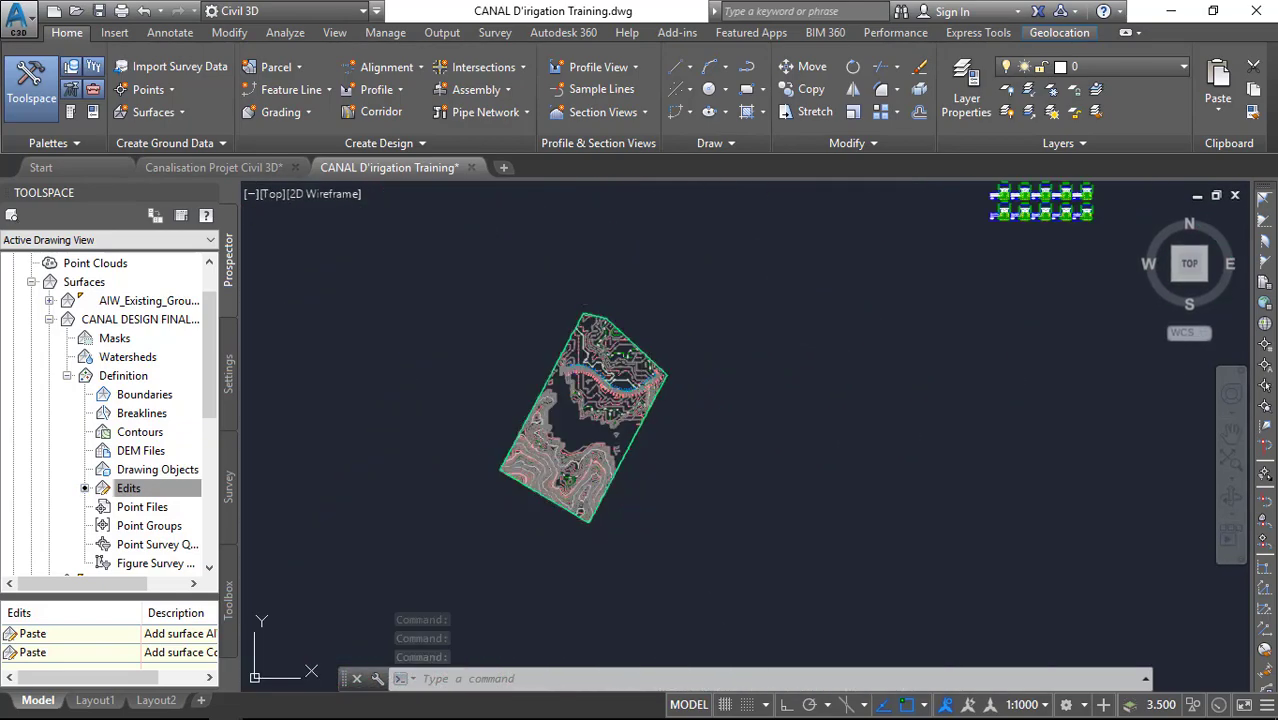
{"action": "scroll", "coordinate": [658, 397], "scroll_direction": "up", "scroll_amount": 6}
{"action": "scroll", "coordinate": [530, 295], "scroll_direction": "down", "scroll_amount": 2}
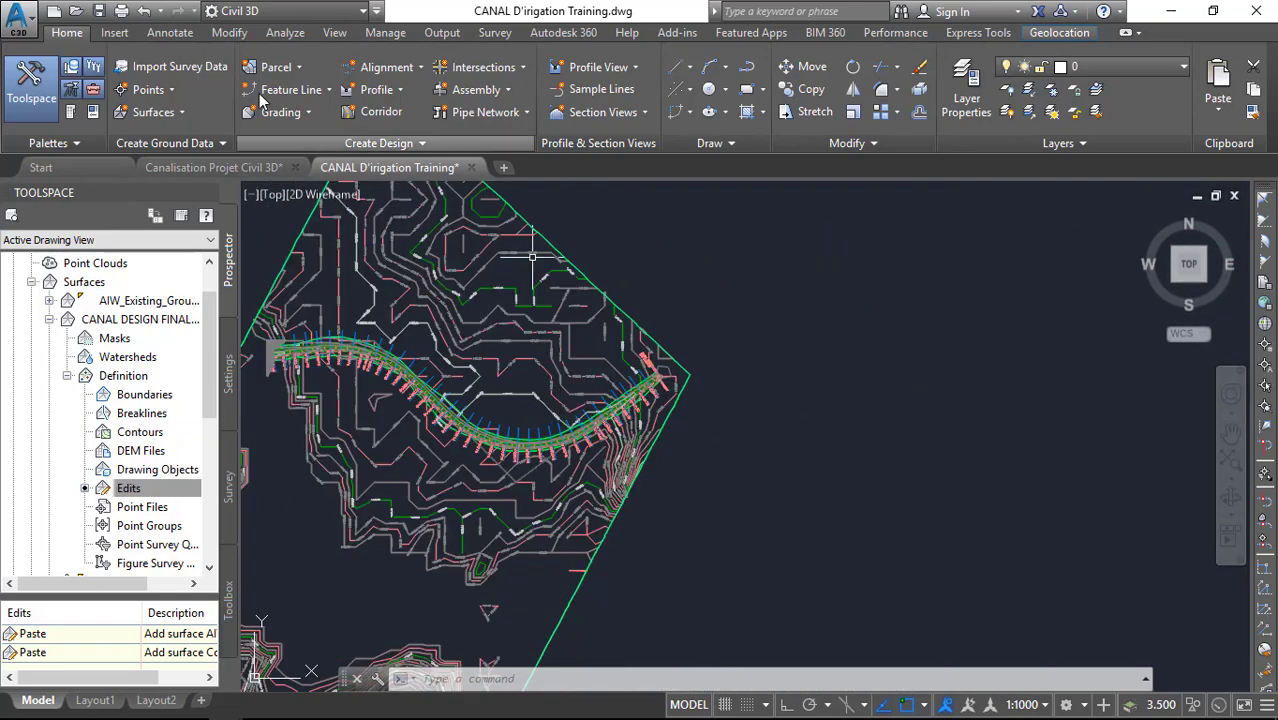
Try to run the Drive simulation with a path picked in the profile view
{"action": "left_click", "coordinate": [283, 34]}
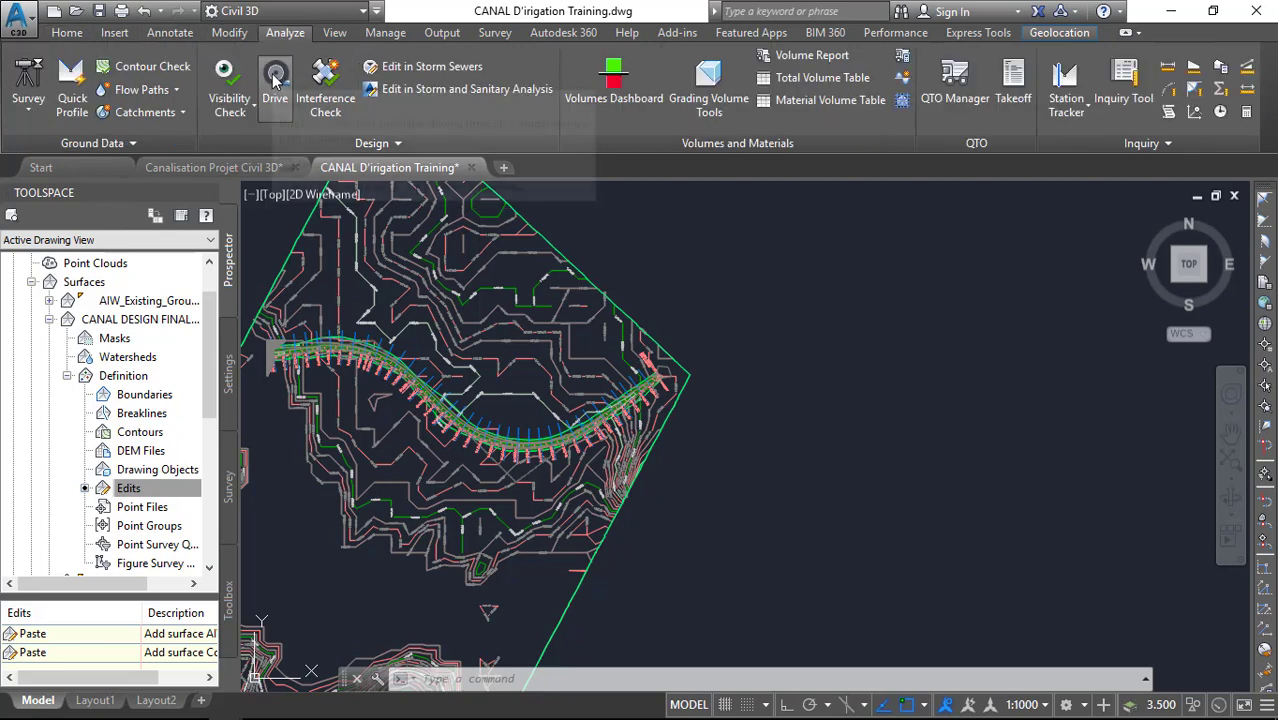
{"action": "left_click", "coordinate": [276, 80]}
{"action": "scroll", "coordinate": [445, 455], "scroll_direction": "down", "scroll_amount": 5}
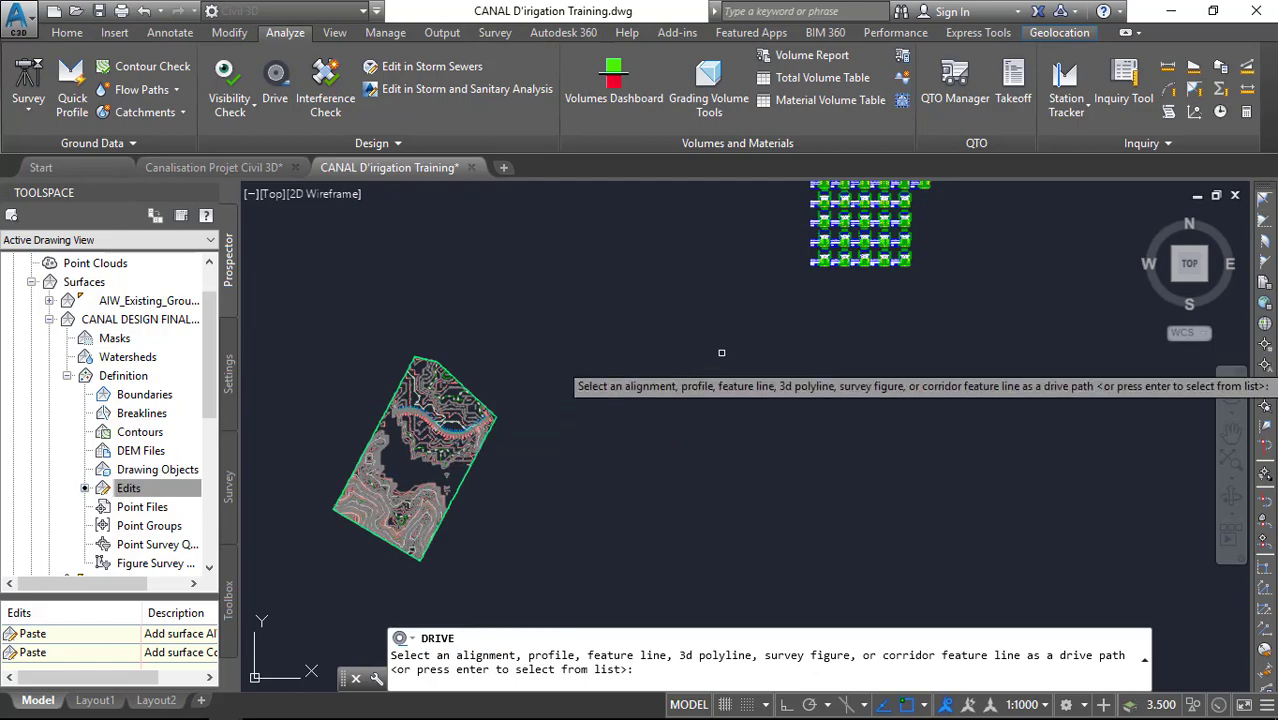
{"action": "scroll", "coordinate": [633, 417], "scroll_direction": "down", "scroll_amount": 4}
{"action": "scroll", "coordinate": [598, 276], "scroll_direction": "up", "scroll_amount": 4}
{"action": "scroll", "coordinate": [337, 342], "scroll_direction": "up", "scroll_amount": 8}
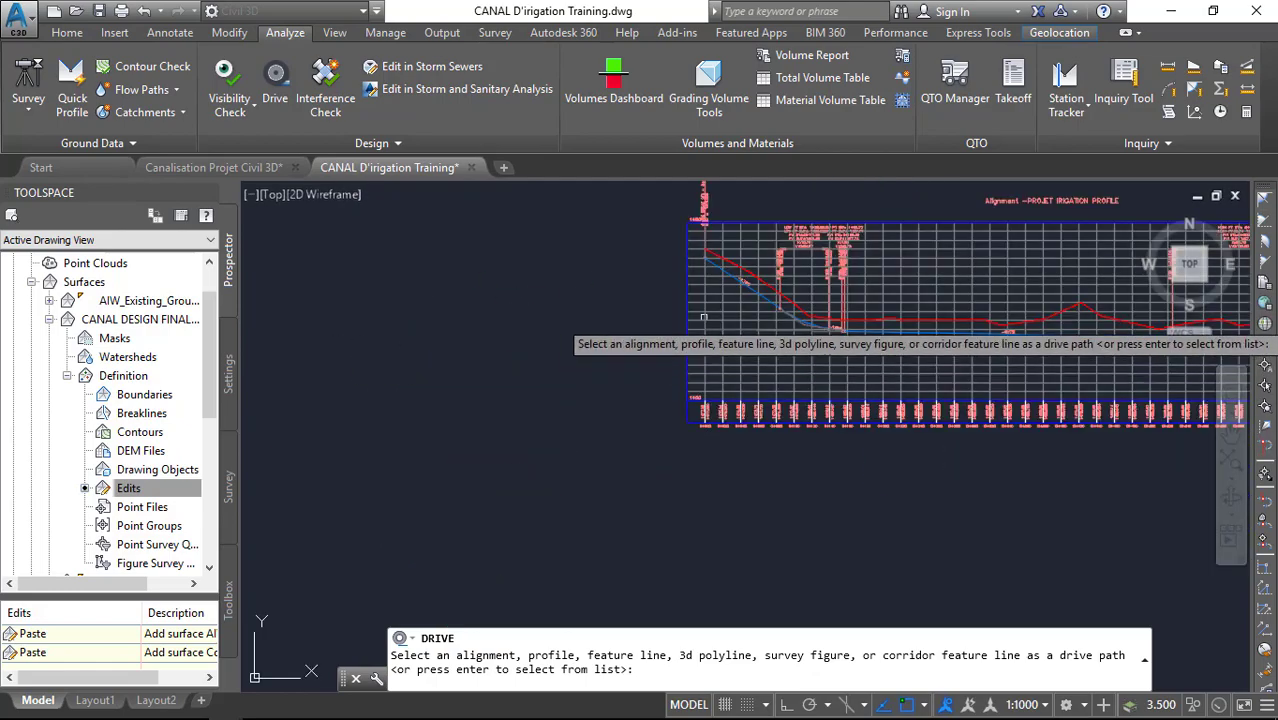
{"action": "scroll", "coordinate": [710, 335], "scroll_direction": "up", "scroll_amount": 6}
{"action": "left_click", "coordinate": [568, 250]}
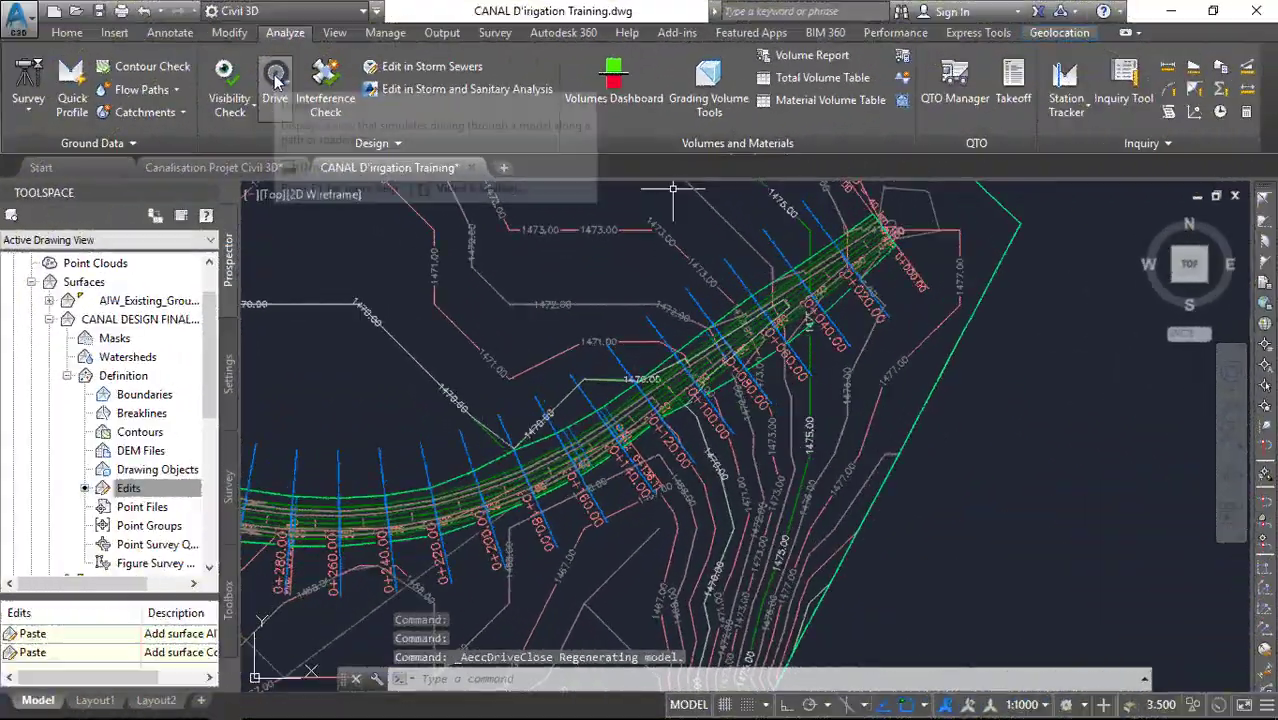
Run the Drive simulation along the Channel_Flowline feature line of the irrigation corridor and pause it partway
{"action": "left_click", "coordinate": [276, 82]}
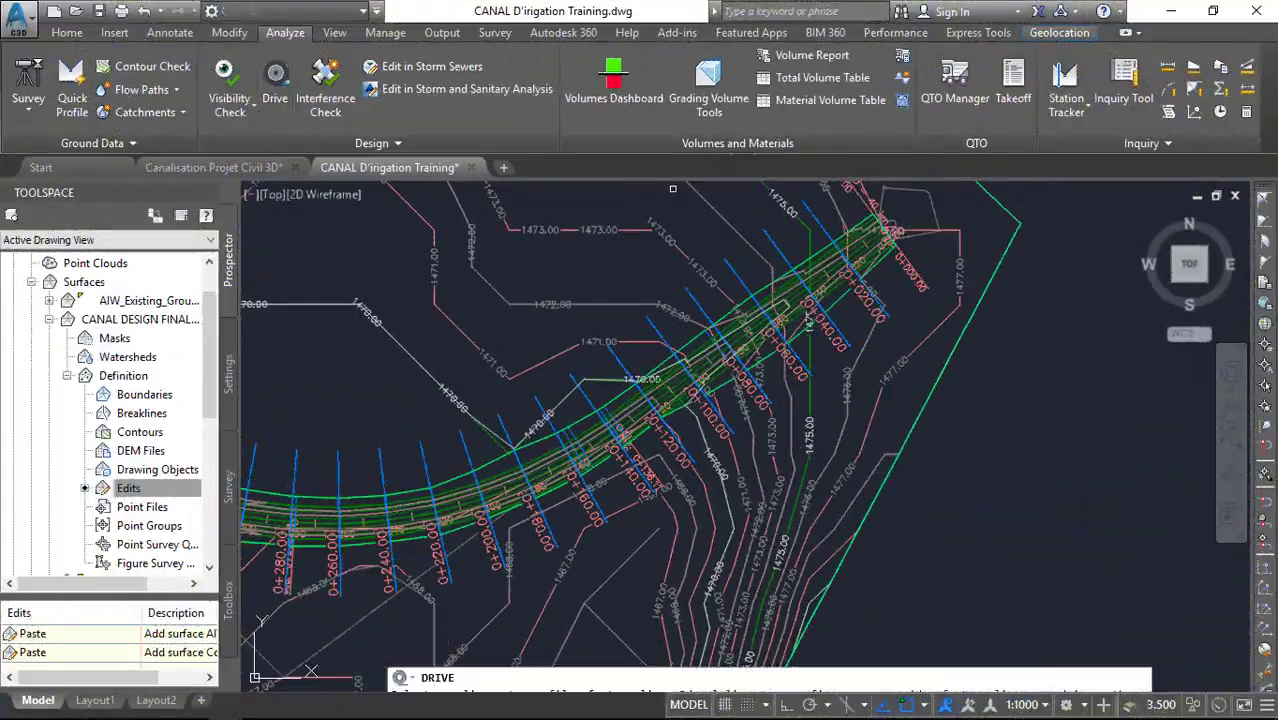
{"action": "scroll", "coordinate": [485, 318], "scroll_direction": "up", "scroll_amount": 5}
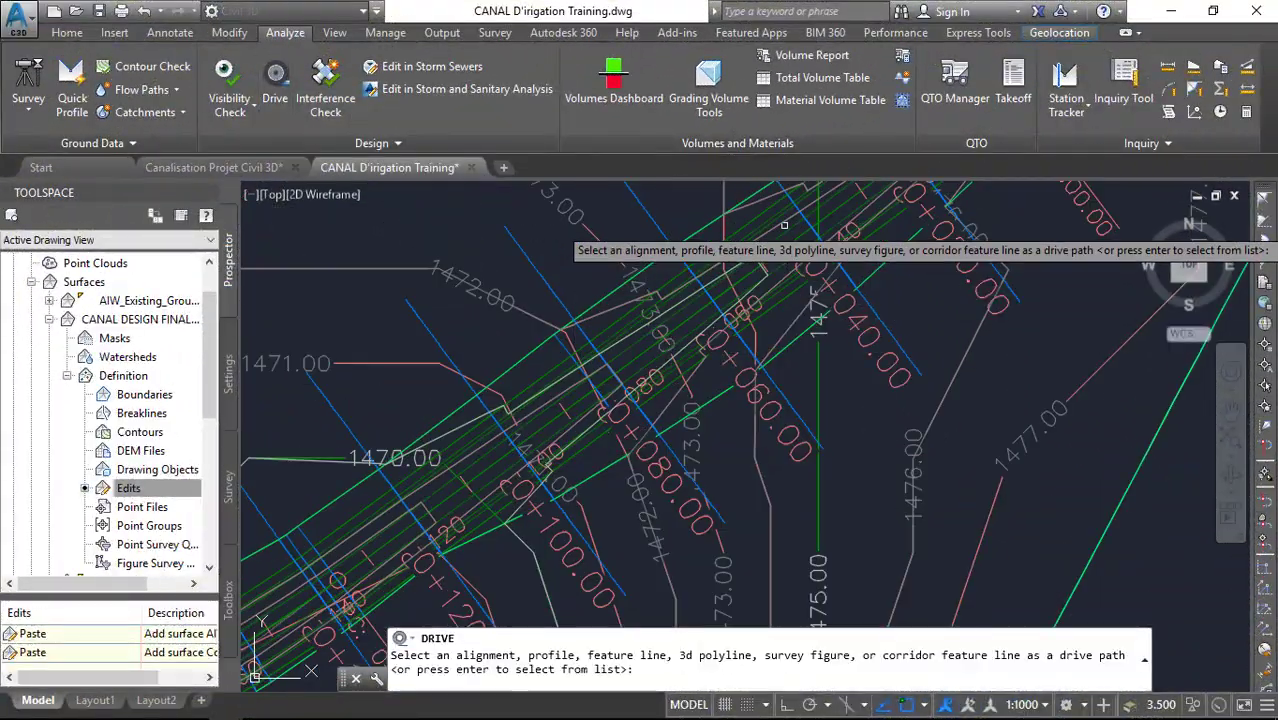
{"action": "scroll", "coordinate": [570, 250], "scroll_direction": "down", "scroll_amount": 5}
{"action": "scroll", "coordinate": [493, 487], "scroll_direction": "up", "scroll_amount": 4}
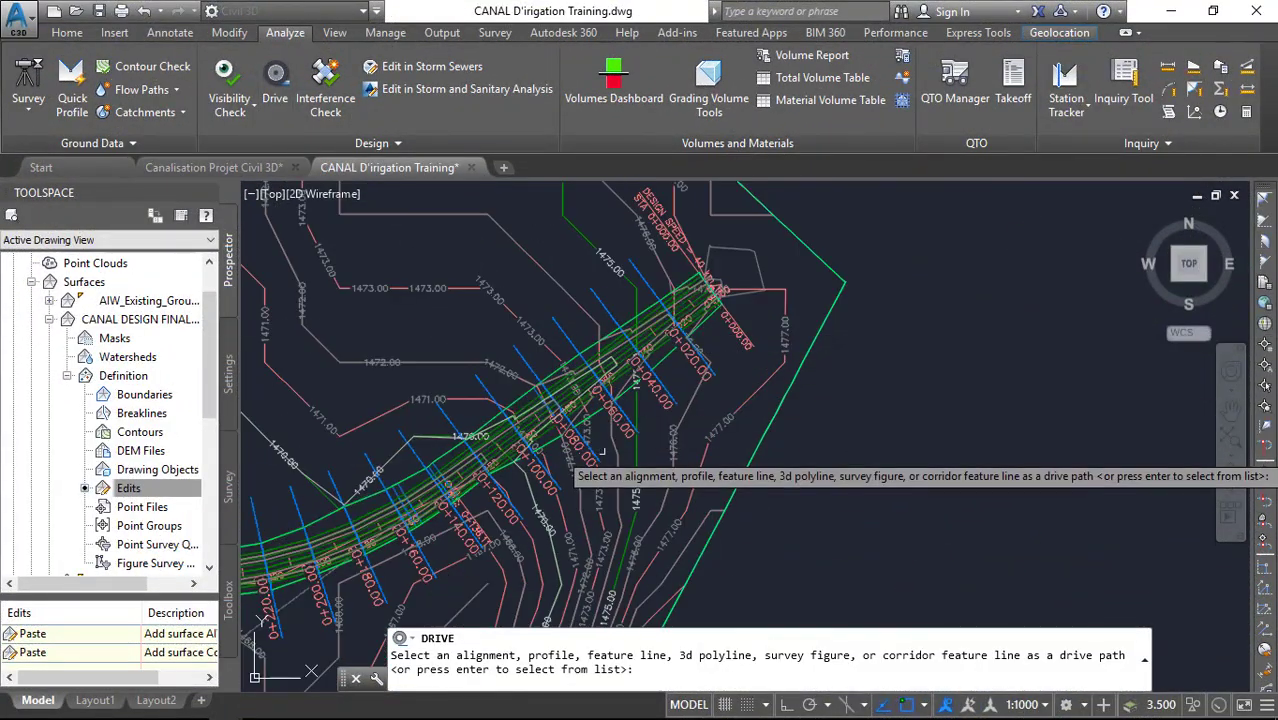
{"action": "left_click", "coordinate": [493, 487]}
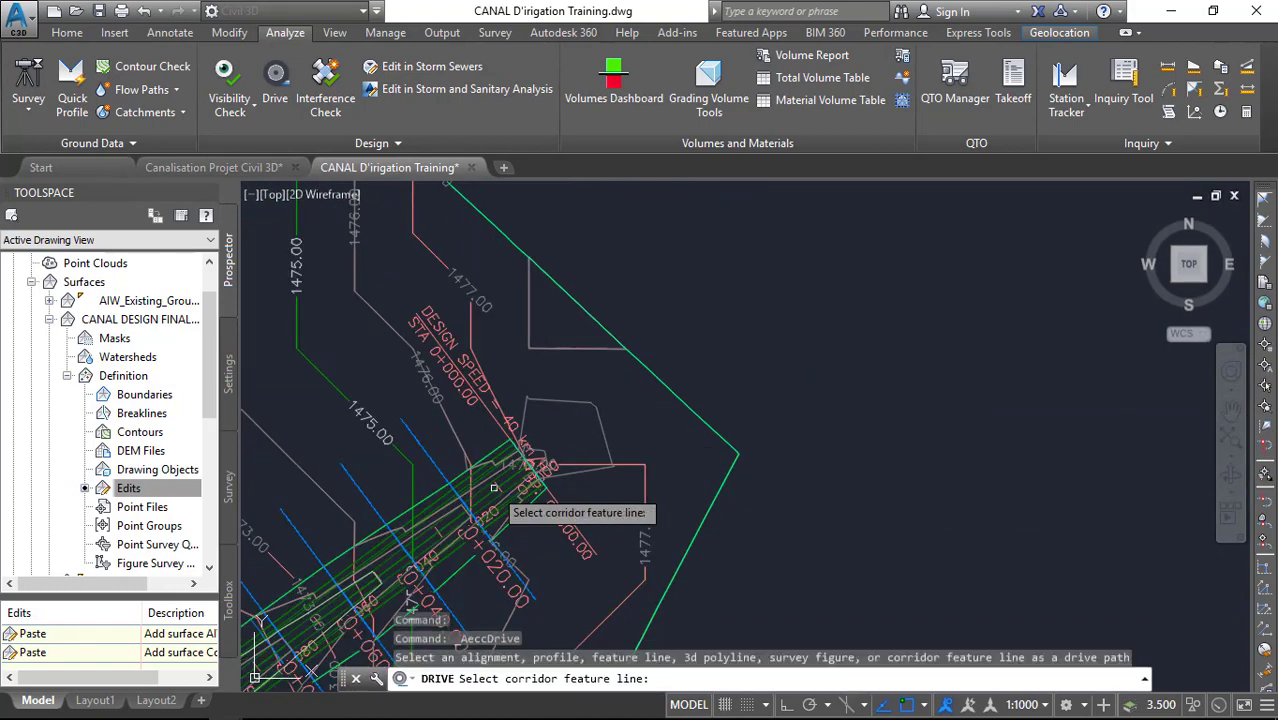
{"action": "left_click", "coordinate": [413, 406]}
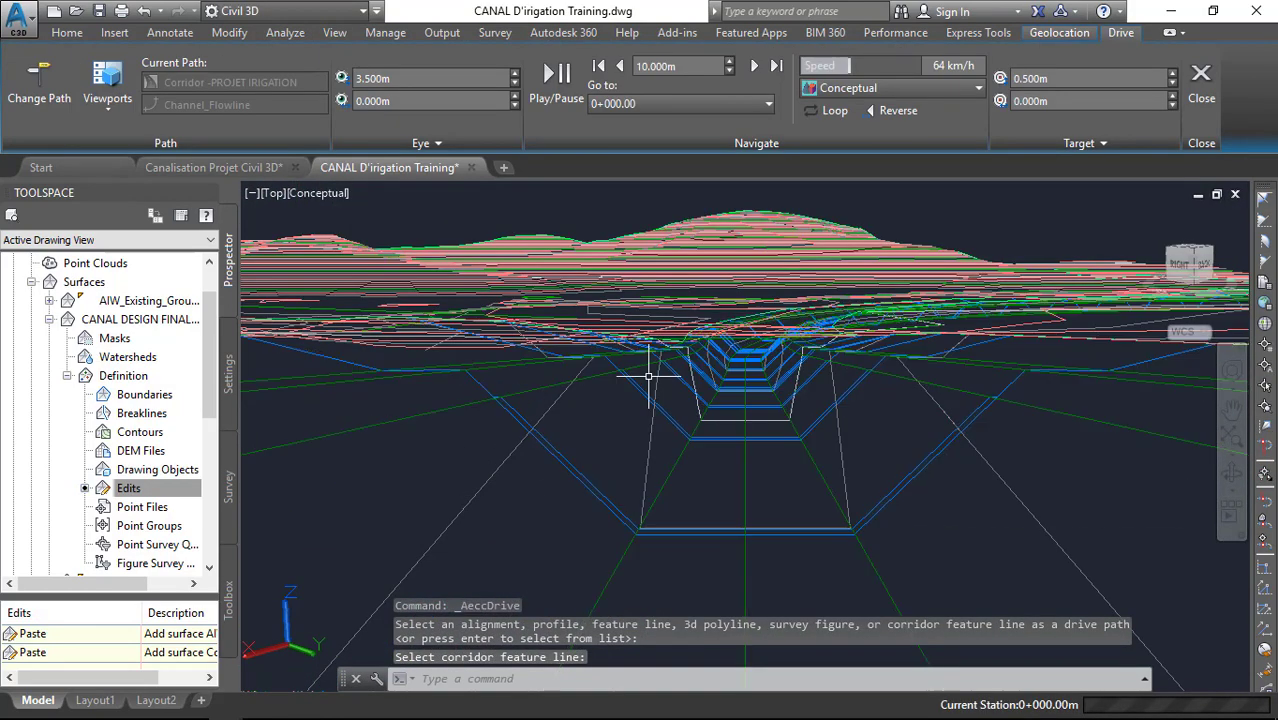
{"action": "left_click", "coordinate": [555, 78]}
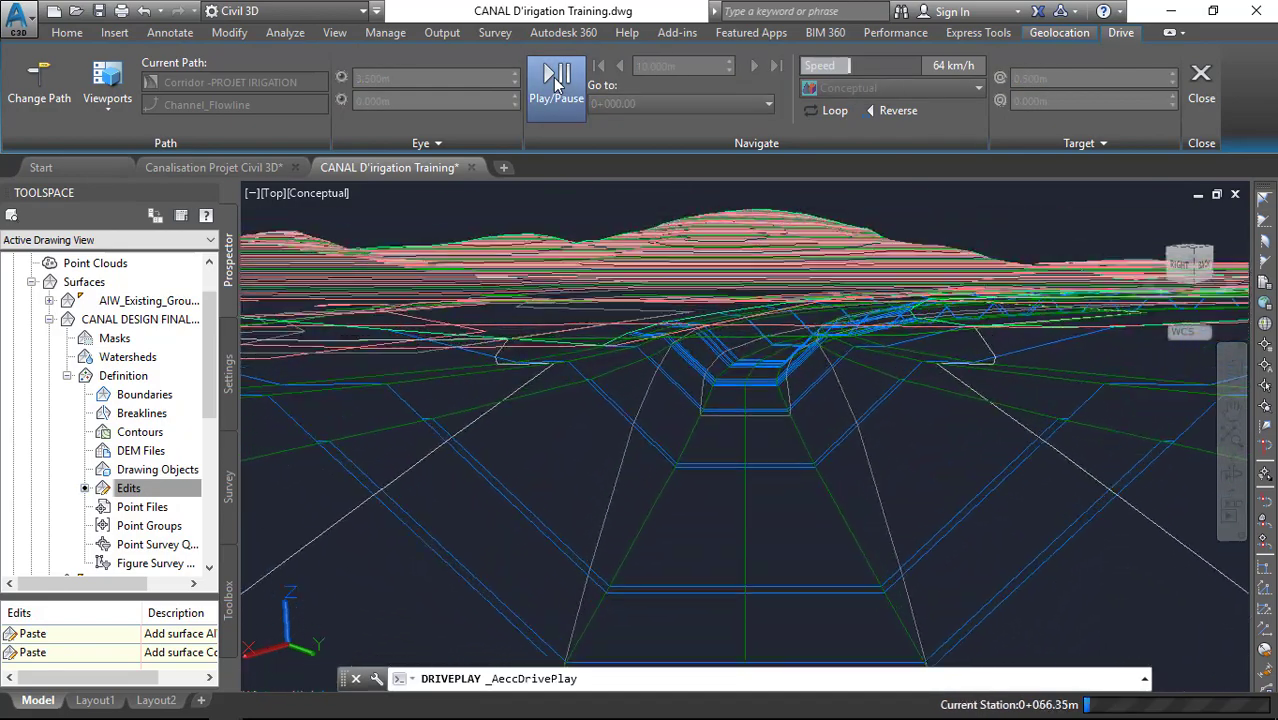
{"action": "left_click", "coordinate": [579, 82]}
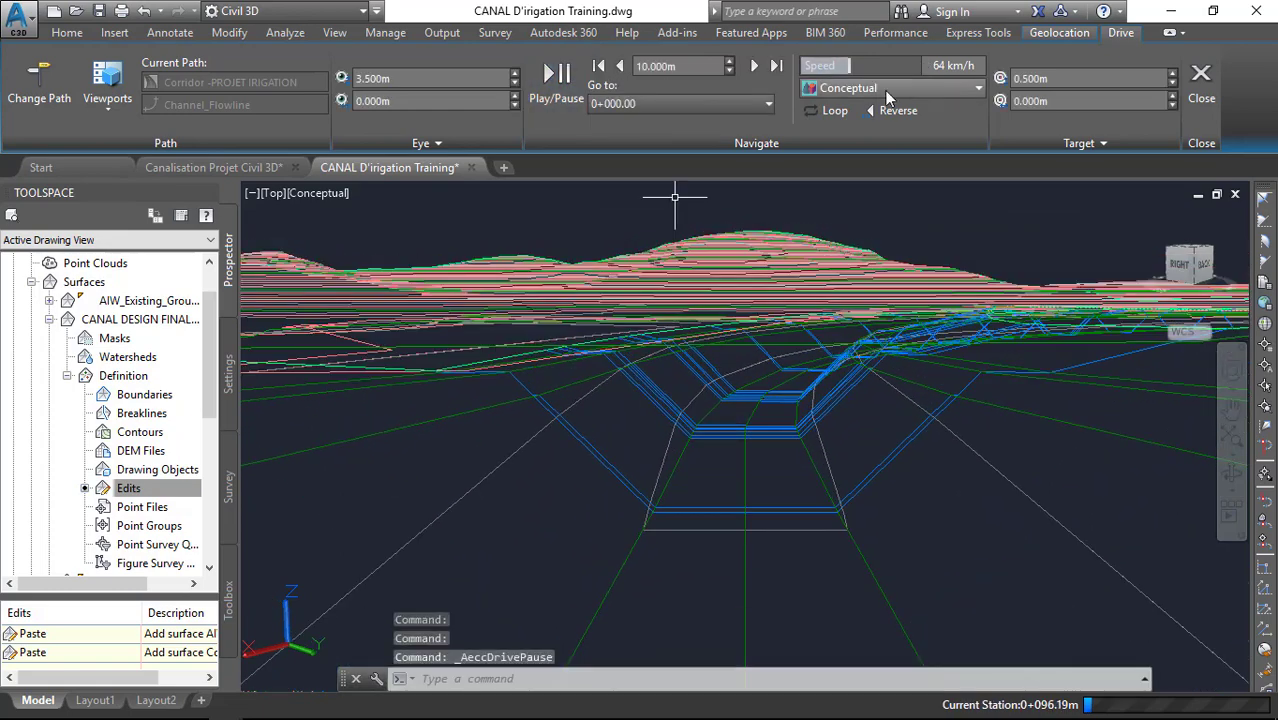
Switch the drive's visual style to Realistic, resume the simulation along the canal, and close it
{"action": "left_click", "coordinate": [876, 95]}
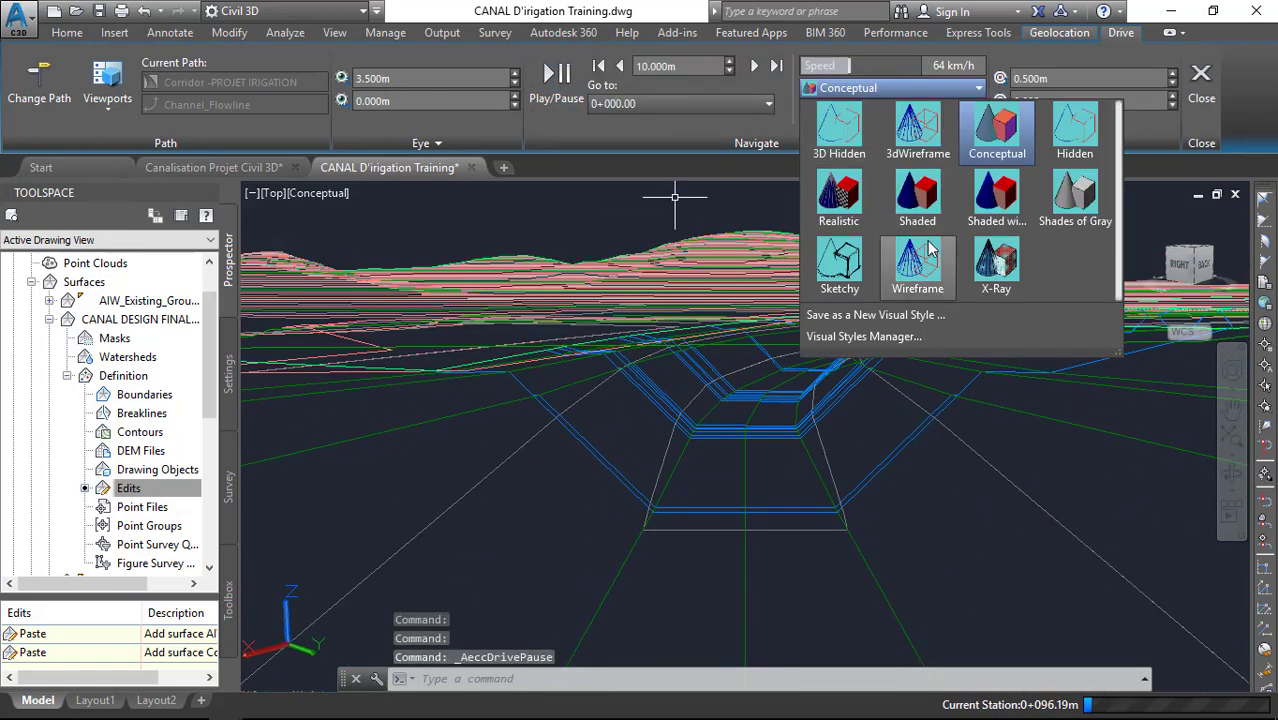
{"action": "left_click", "coordinate": [840, 214]}
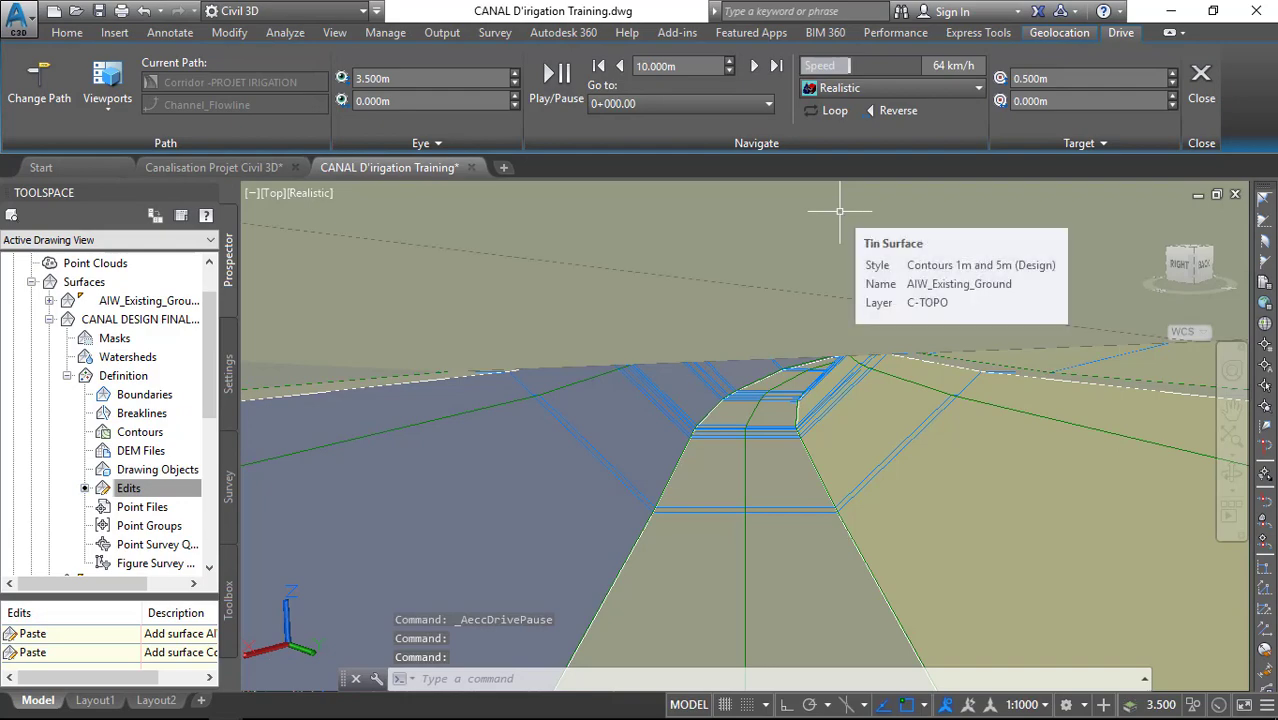
{"action": "left_click", "coordinate": [552, 100]}
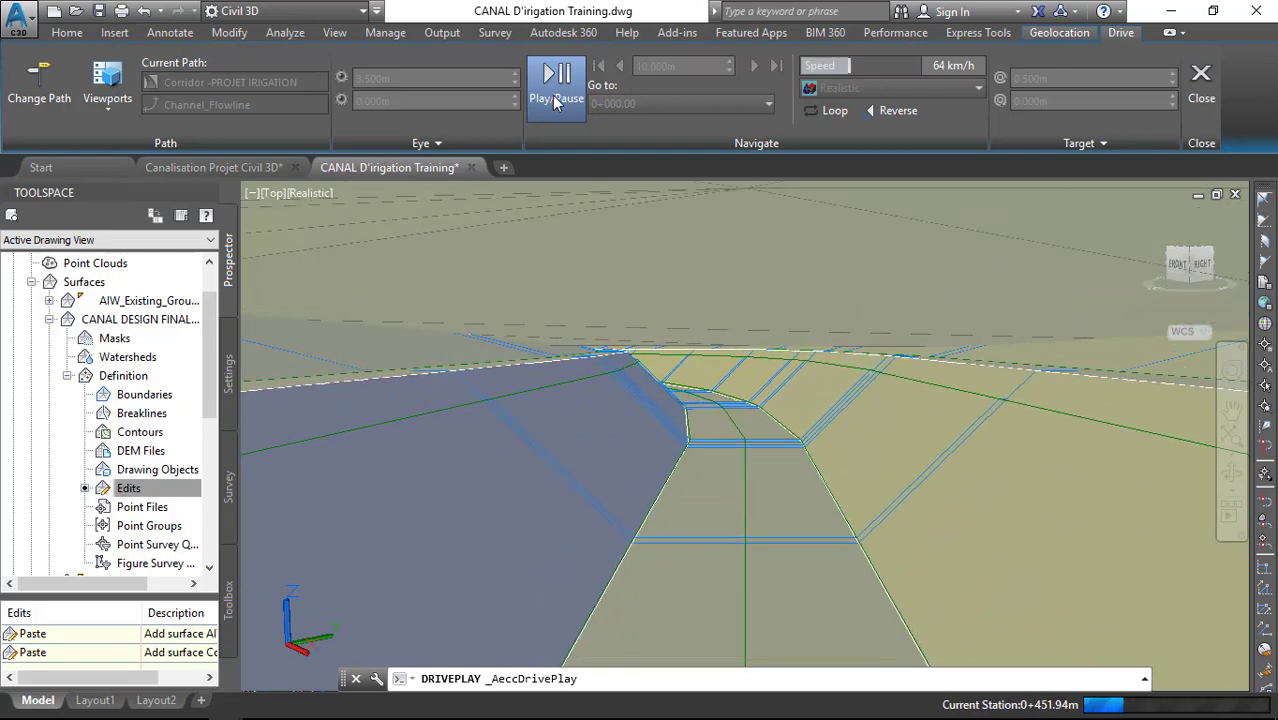
{"action": "left_click", "coordinate": [558, 100]}
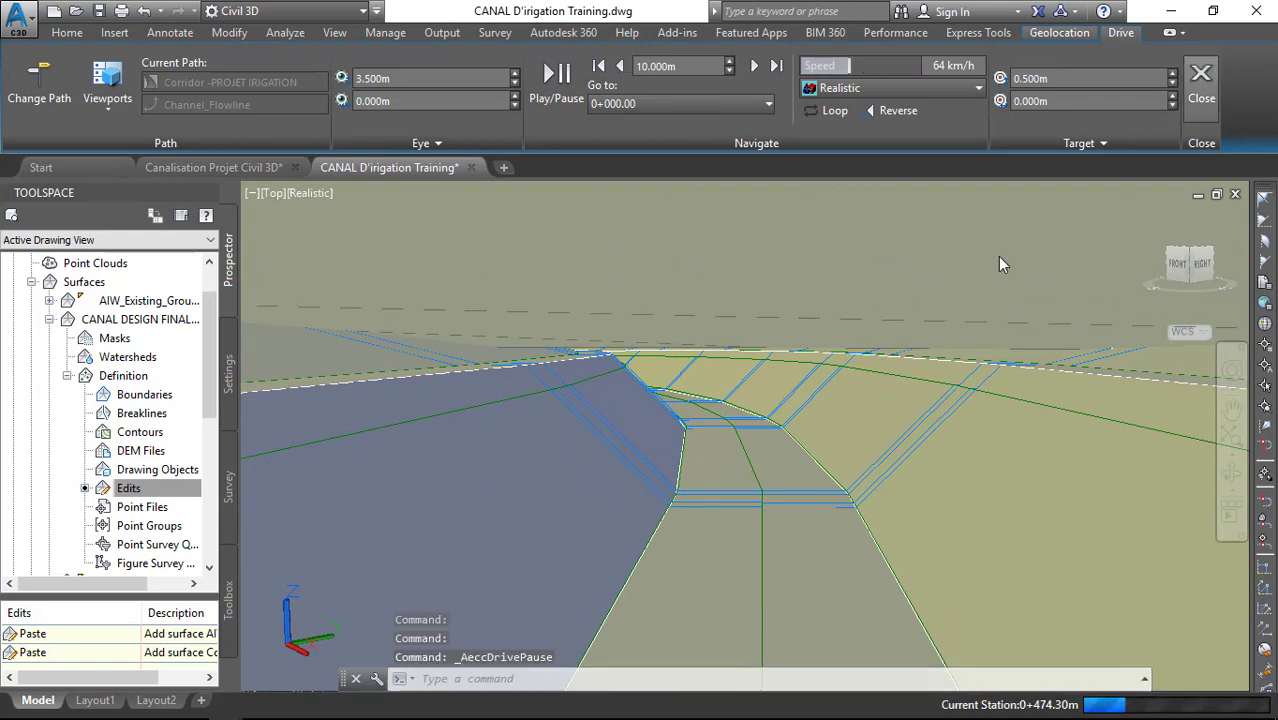
{"action": "key", "text": "Escape"}
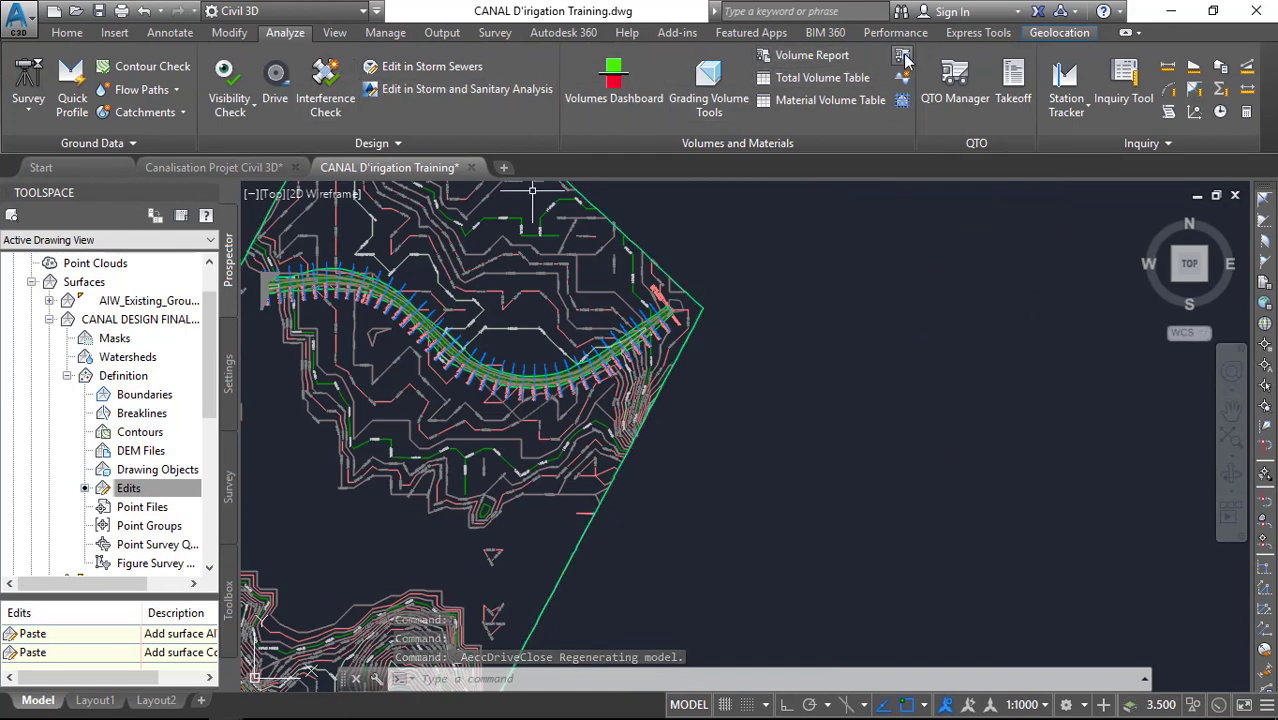
Compute Cut and Fill materials with AIW_Existing_Ground as EG and the Corridor -PROJET IRIGATION - (1) surface as DATUM
{"action": "left_click", "coordinate": [559, 408]}
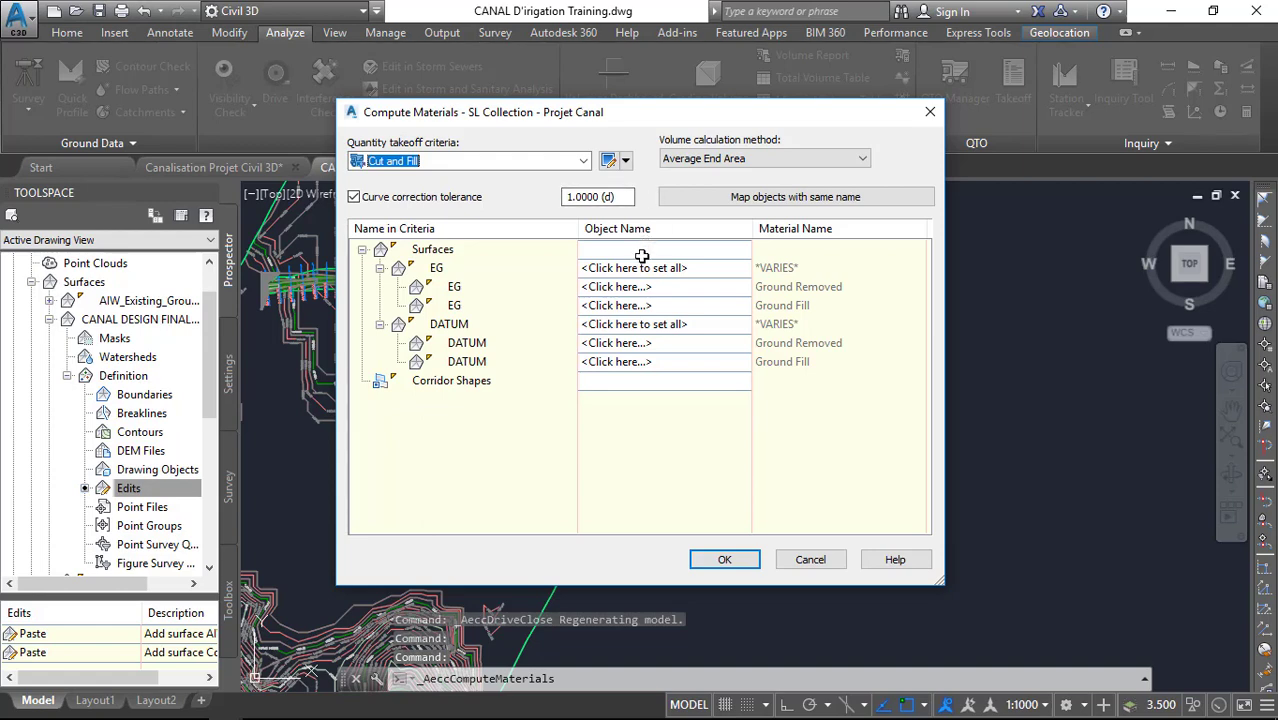
{"action": "left_click", "coordinate": [640, 268]}
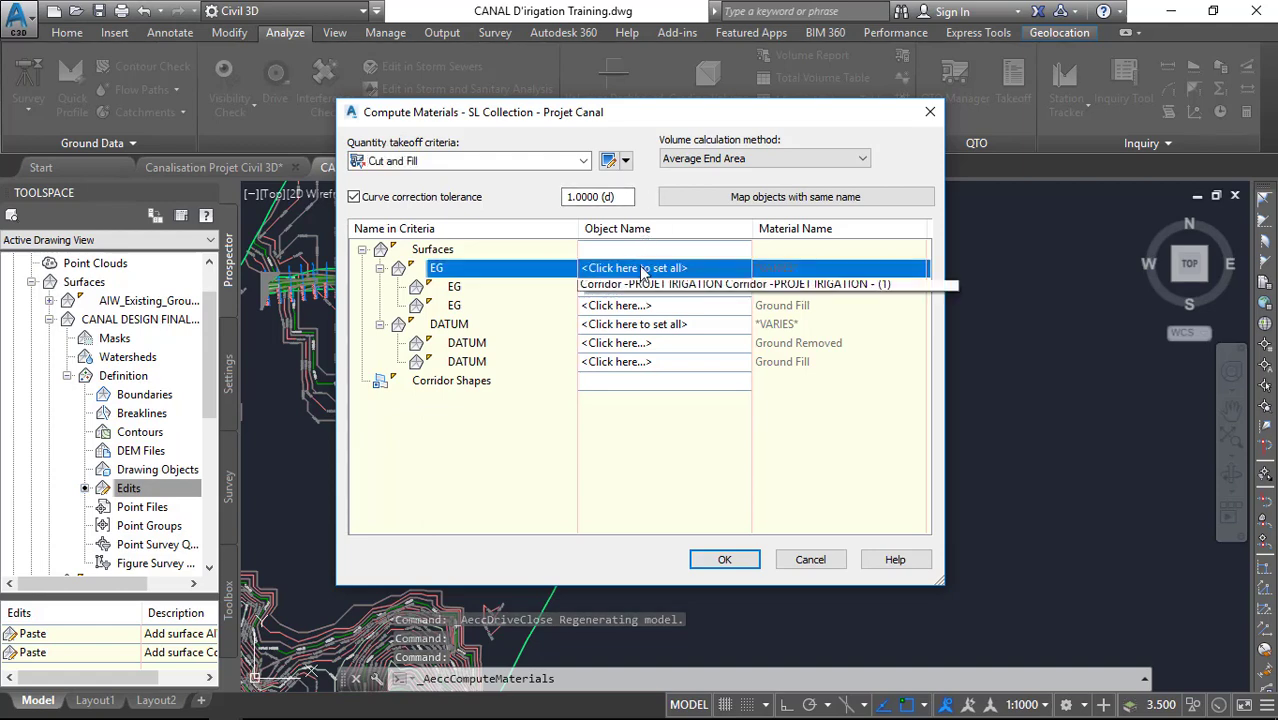
{"action": "left_click", "coordinate": [642, 287]}
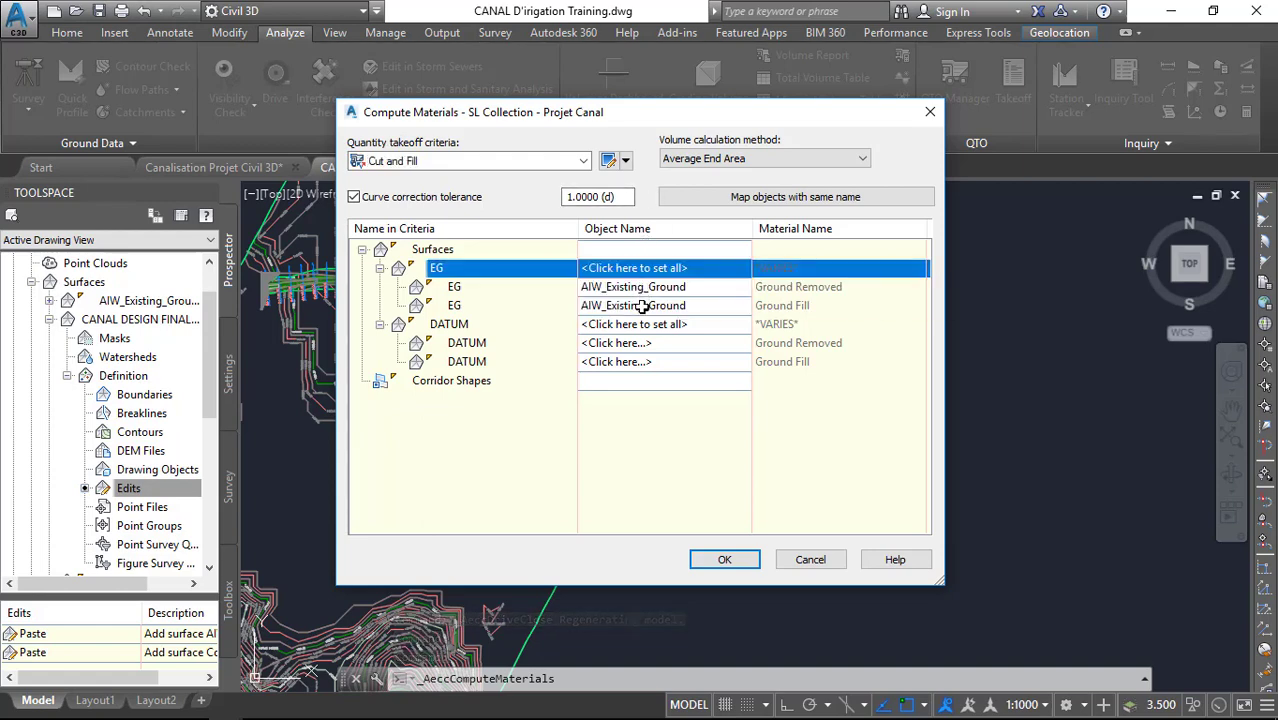
{"action": "left_click", "coordinate": [646, 325]}
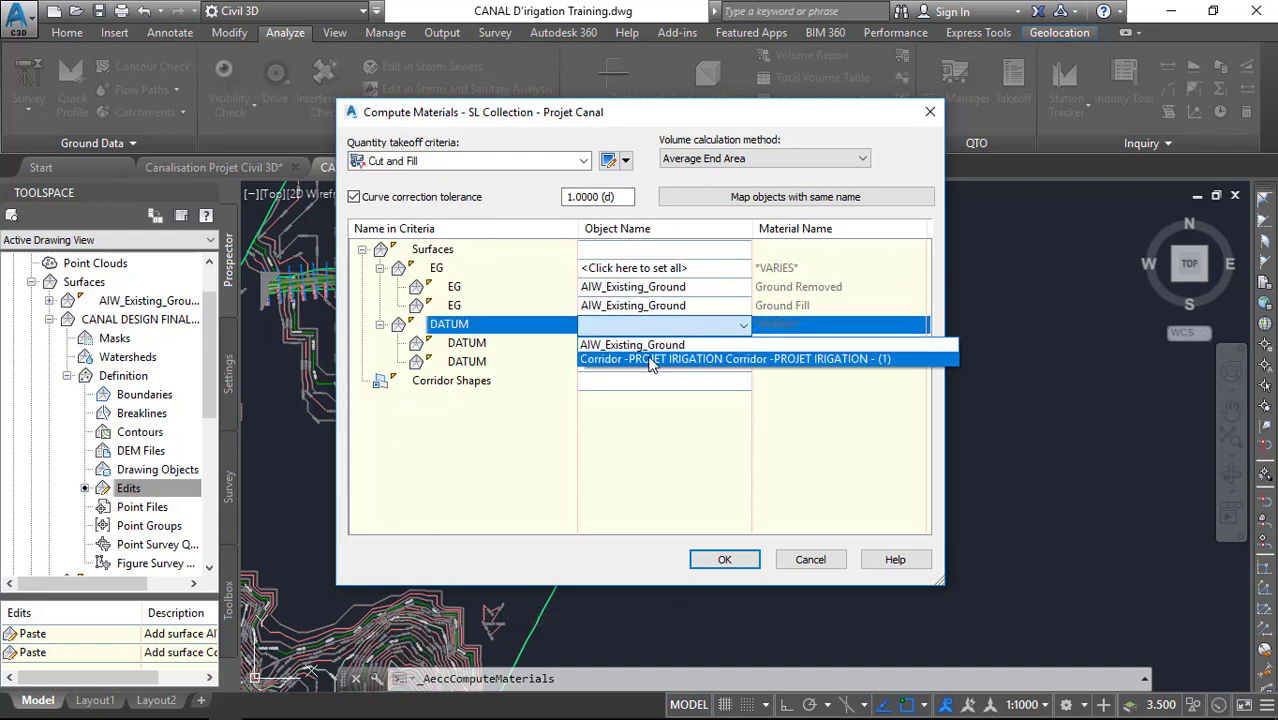
{"action": "left_click", "coordinate": [651, 359]}
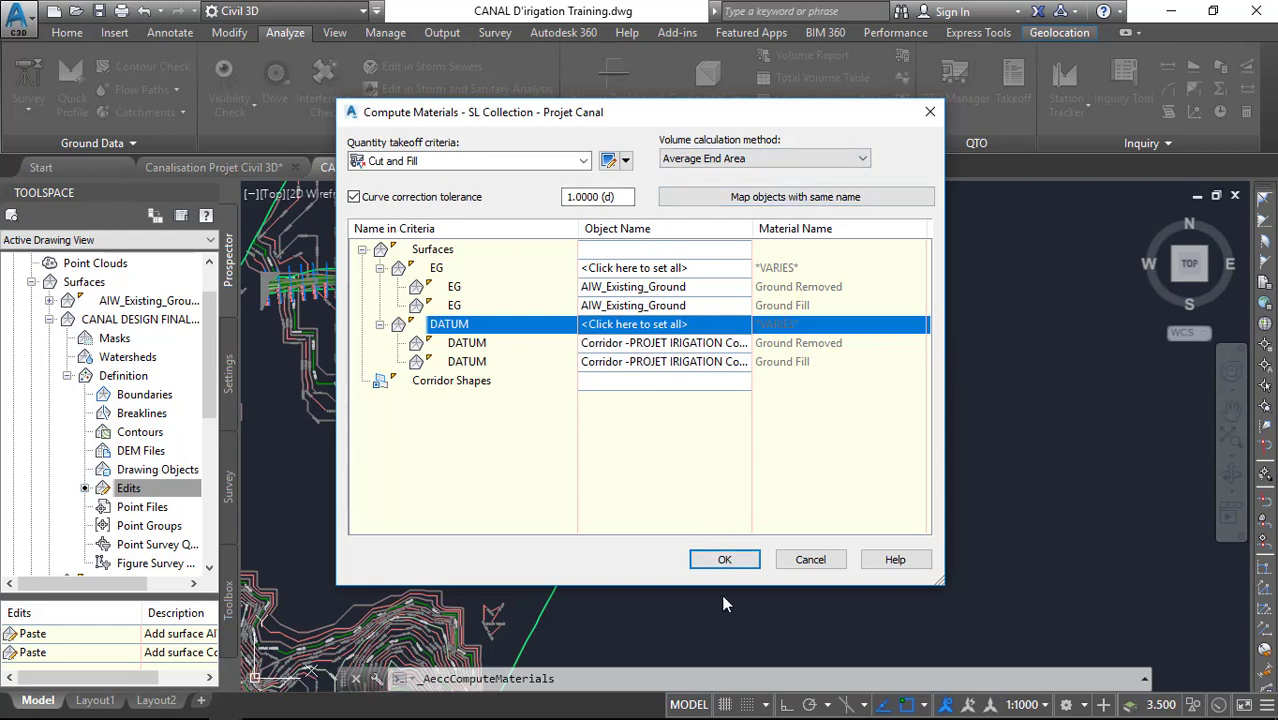
{"action": "left_click", "coordinate": [724, 559]}
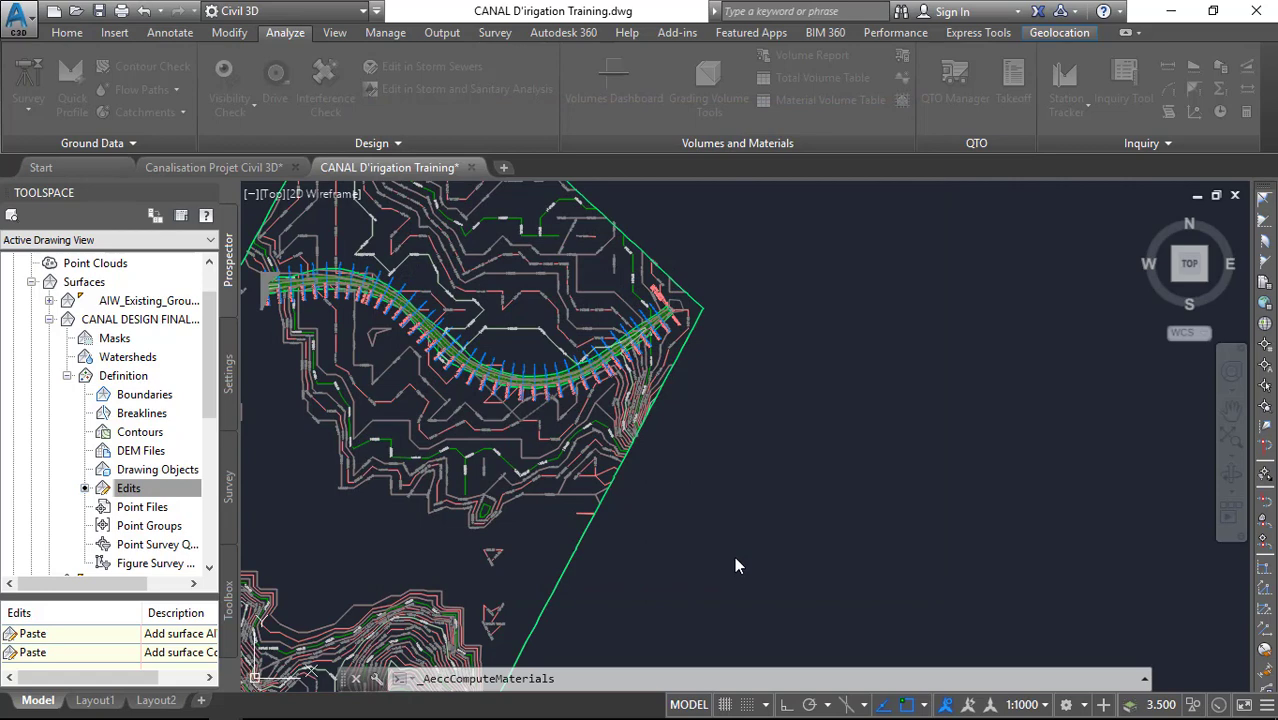
Begin a new TIN volume surface from the Volumes Dashboard and name it CUT AND FILL
{"action": "scroll", "coordinate": [536, 330], "scroll_direction": "down", "scroll_amount": 4}
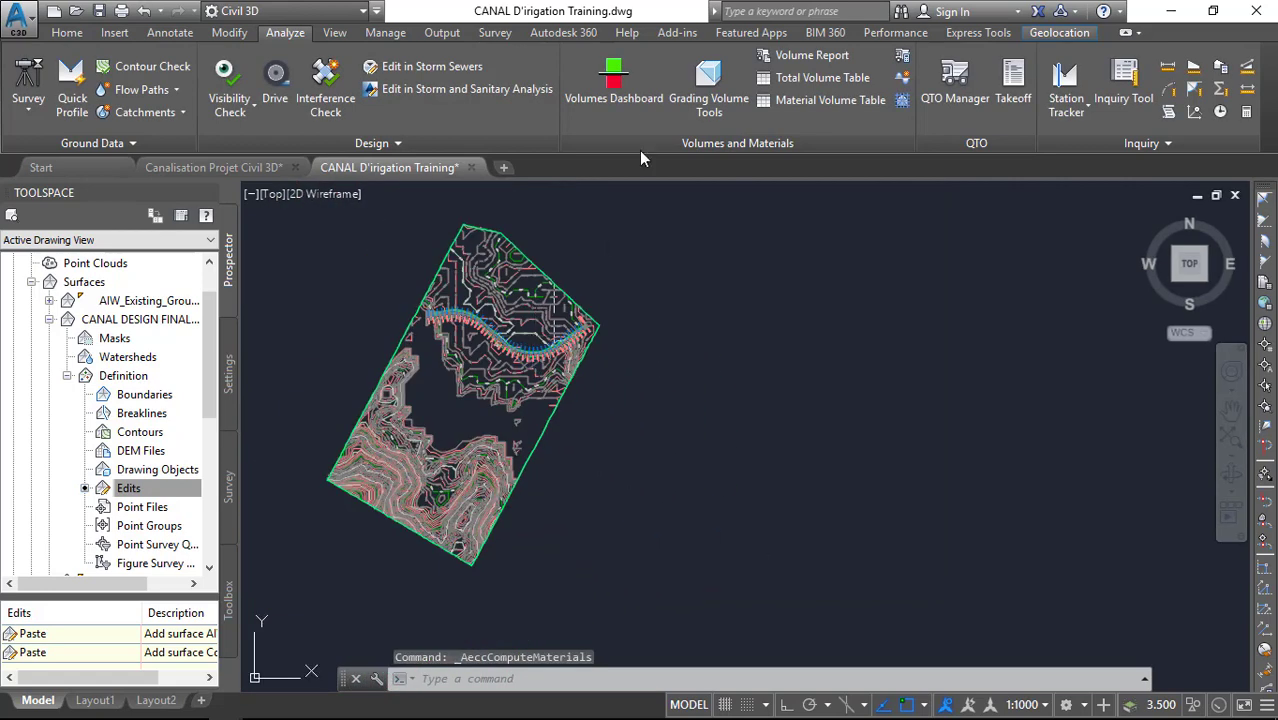
{"action": "left_click", "coordinate": [613, 90]}
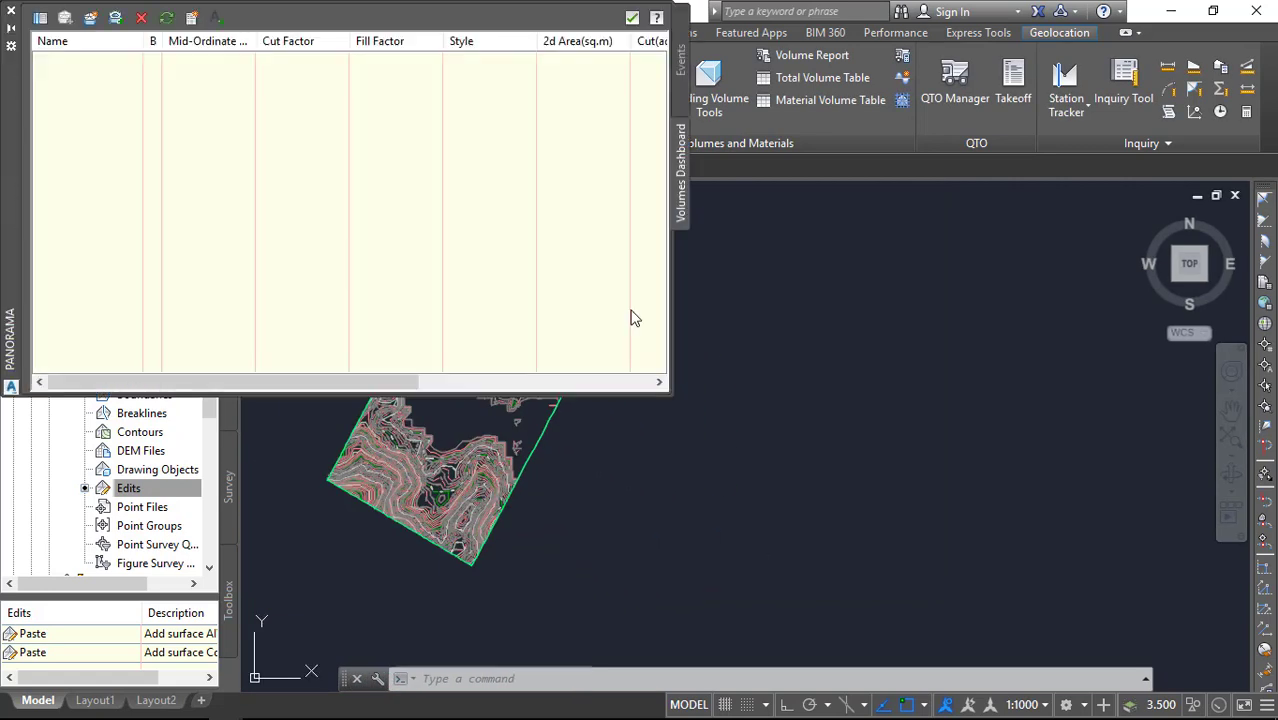
{"action": "left_click", "coordinate": [90, 18]}
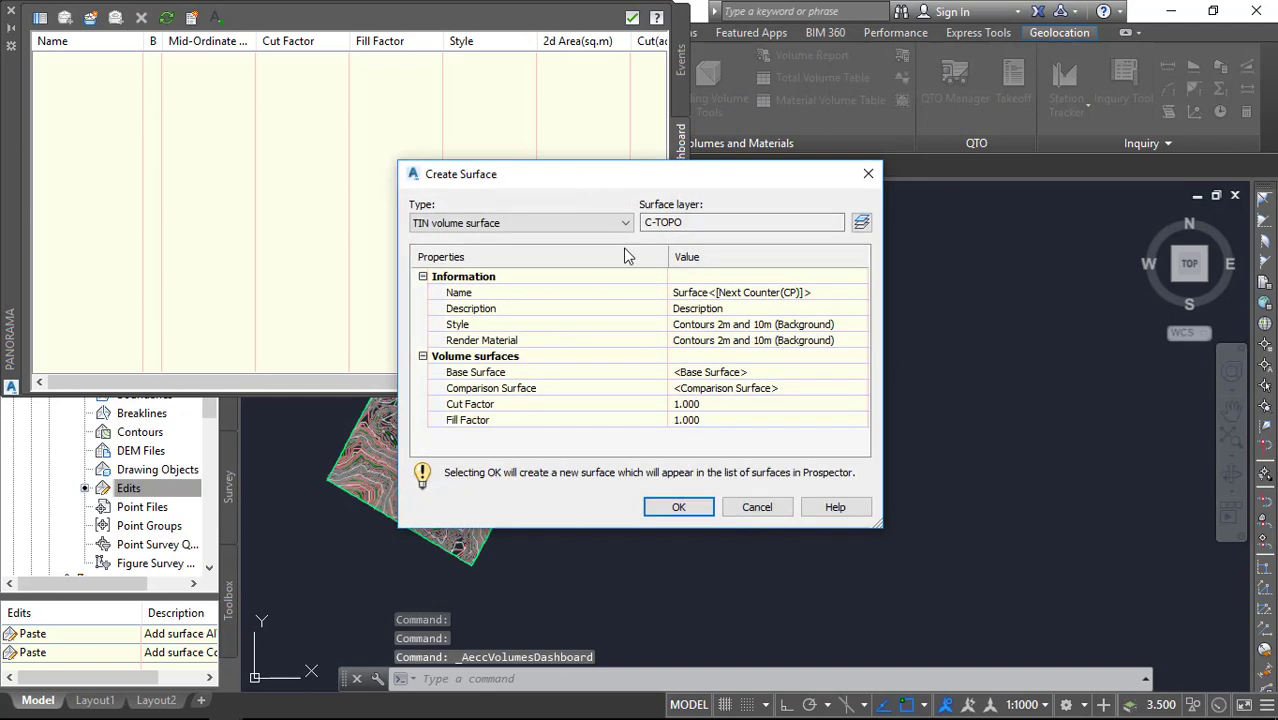
{"action": "left_click", "coordinate": [830, 290]}
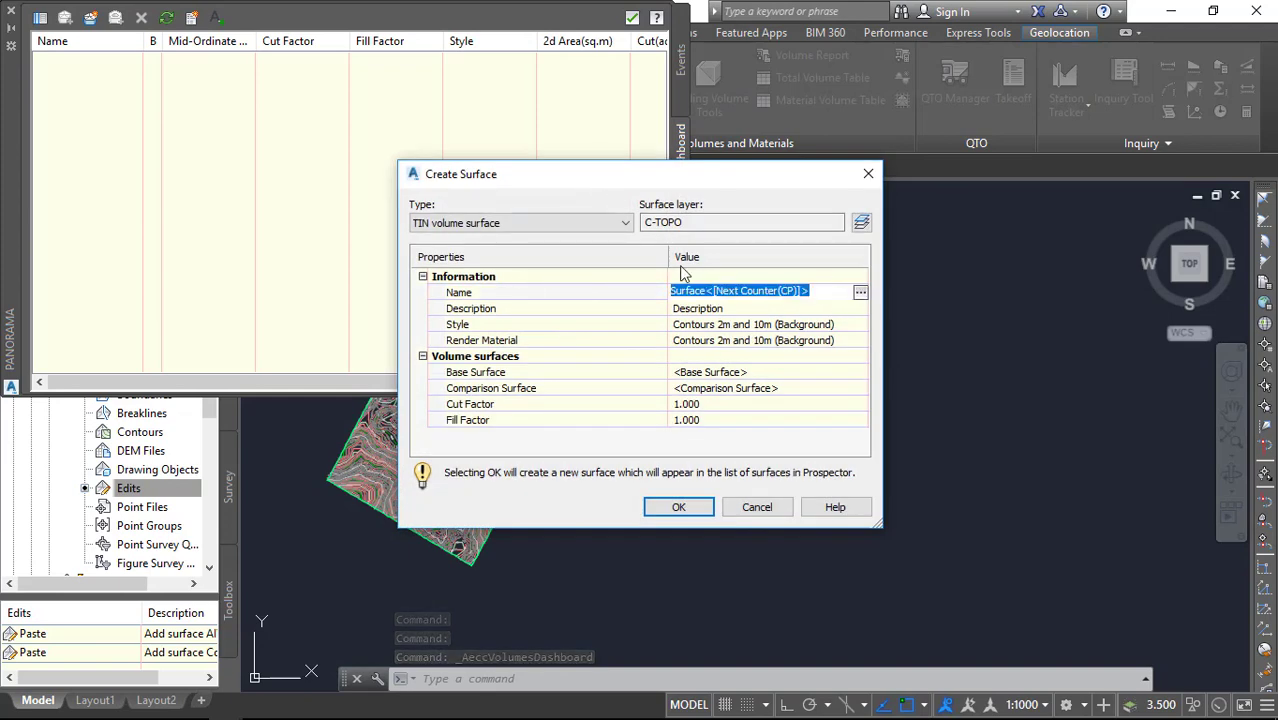
{"action": "type", "text": "CUT AND FILL"}
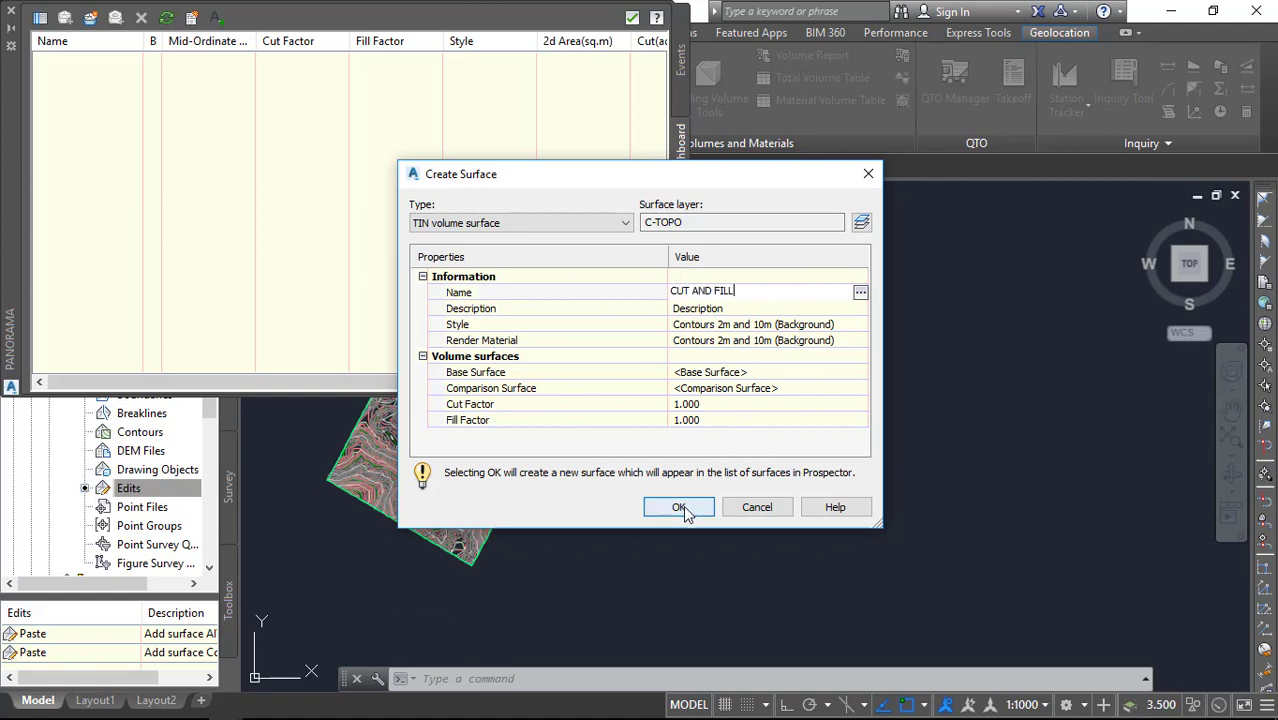
{"action": "left_click", "coordinate": [679, 507]}
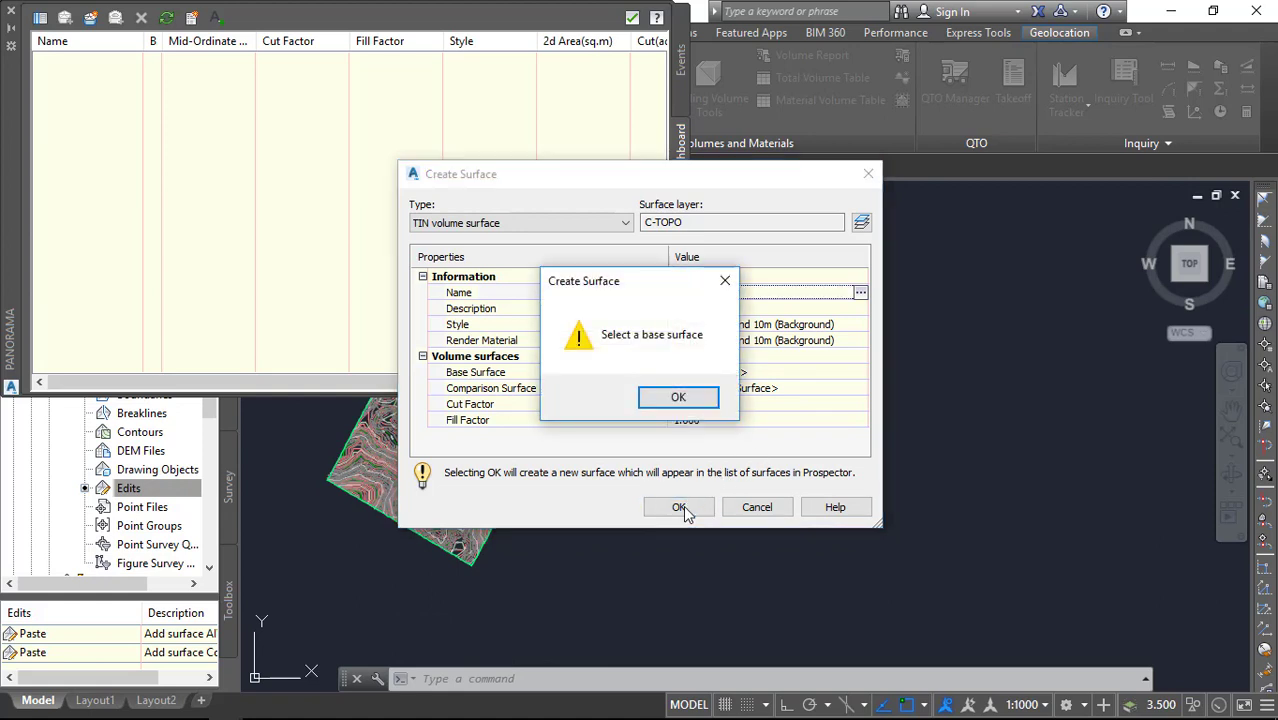
{"action": "left_click", "coordinate": [724, 280]}
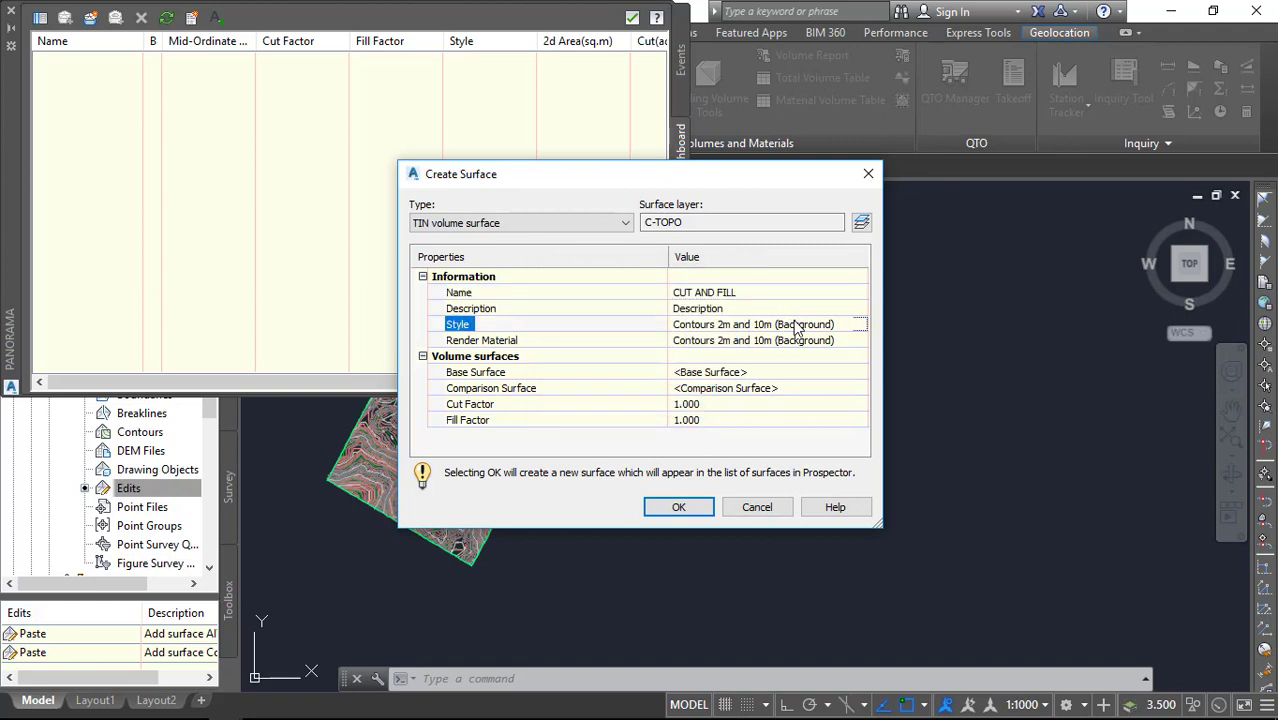
{"action": "left_click", "coordinate": [731, 308]}
{"action": "key", "text": "Return"}
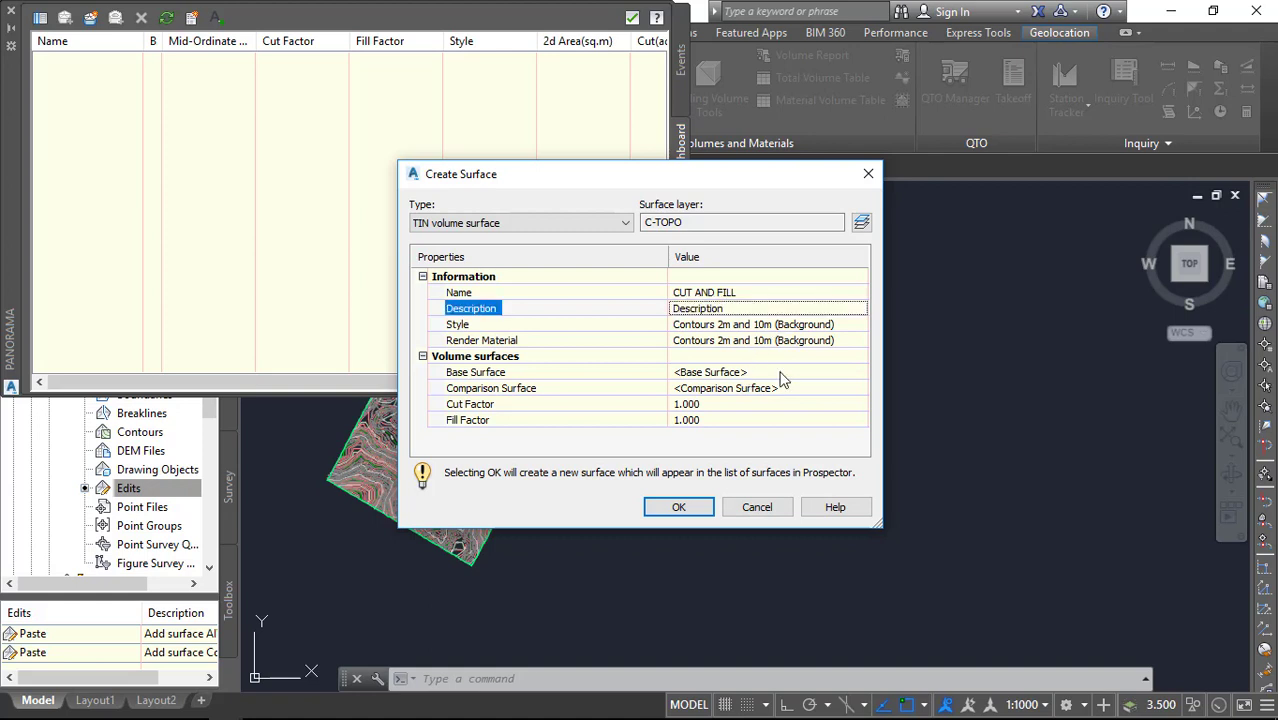
Set AIW_Existing_Ground as the base surface of the CUT AND FILL volume surface
{"action": "left_click", "coordinate": [755, 373]}
{"action": "left_click", "coordinate": [771, 389]}
{"action": "left_click", "coordinate": [771, 389]}
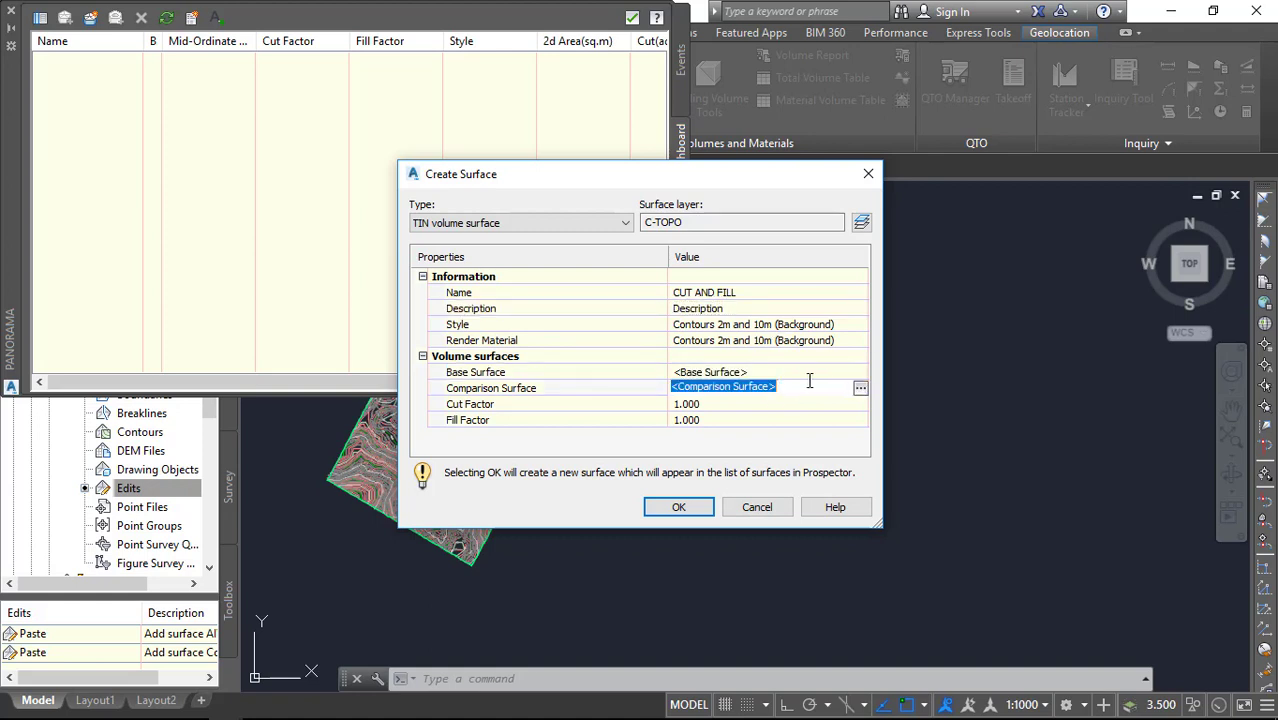
{"action": "left_click", "coordinate": [841, 371]}
{"action": "left_click", "coordinate": [848, 371]}
{"action": "left_click", "coordinate": [860, 372]}
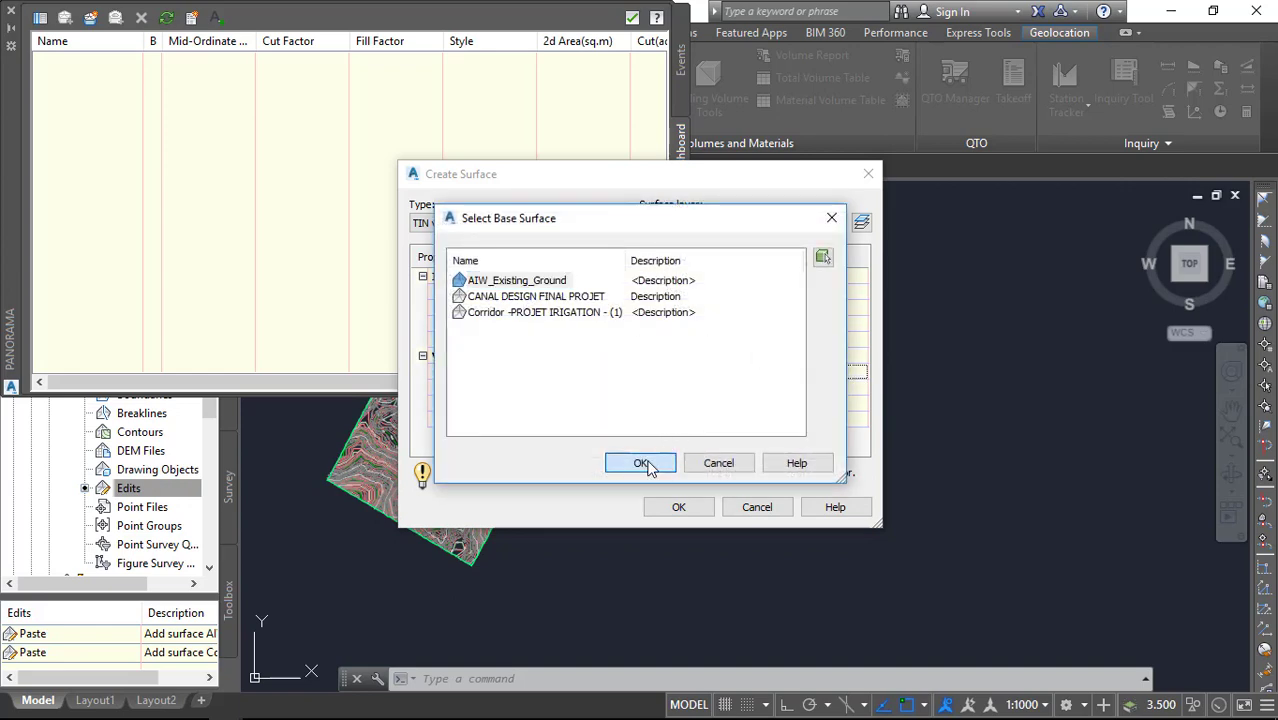
{"action": "left_click", "coordinate": [642, 462]}
Set Corridor -PROJET IRIGATION - (1) as the comparison surface and create the CUT AND FILL volume surface
{"action": "left_click", "coordinate": [773, 388]}
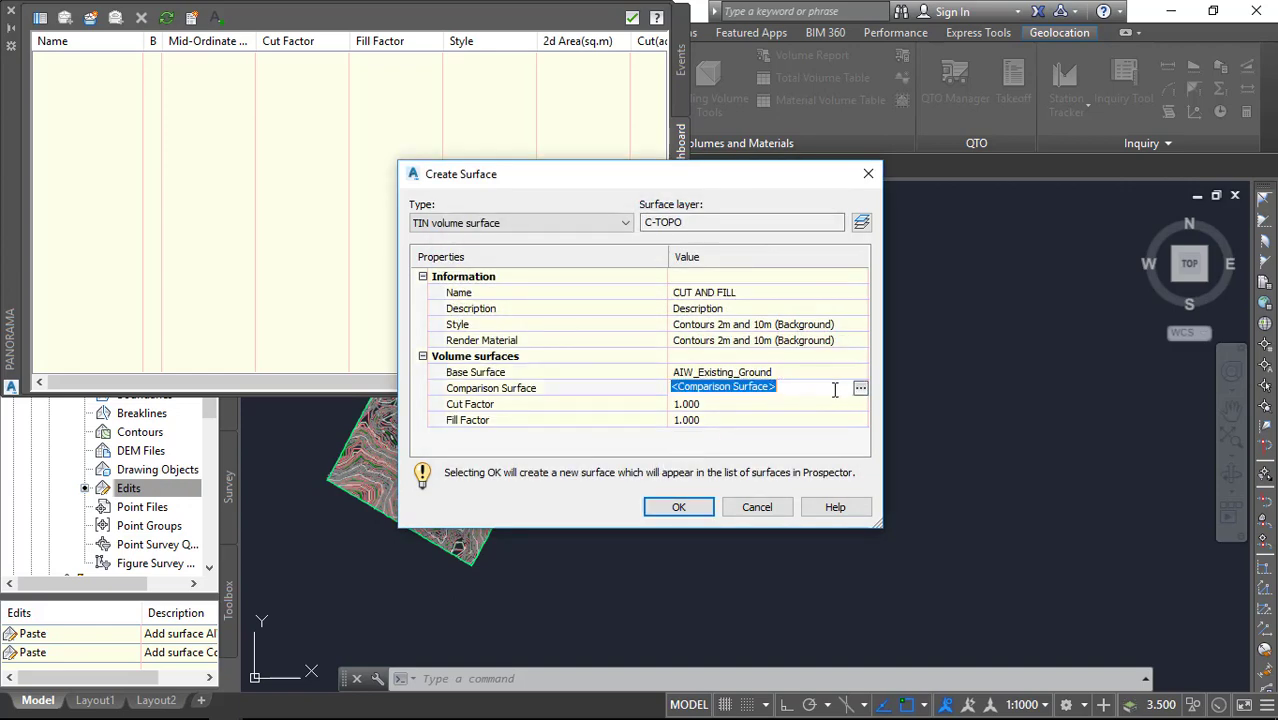
{"action": "left_click", "coordinate": [860, 390]}
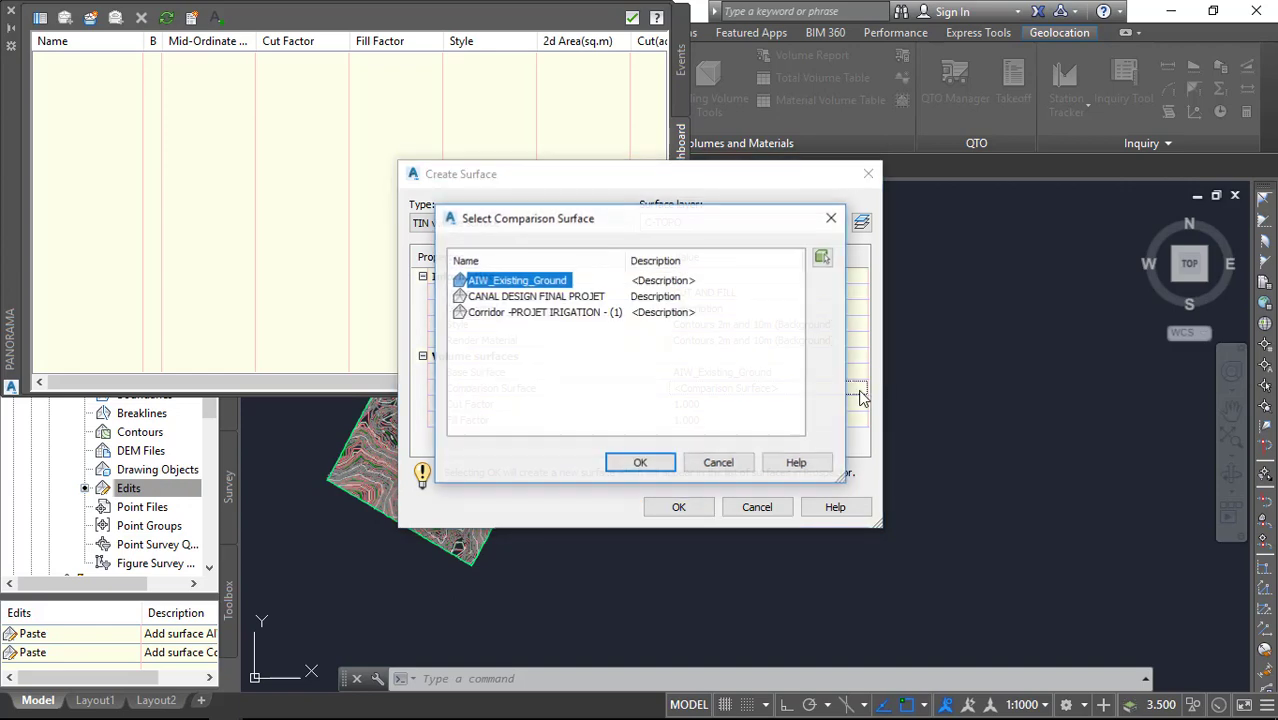
{"action": "left_click", "coordinate": [563, 297]}
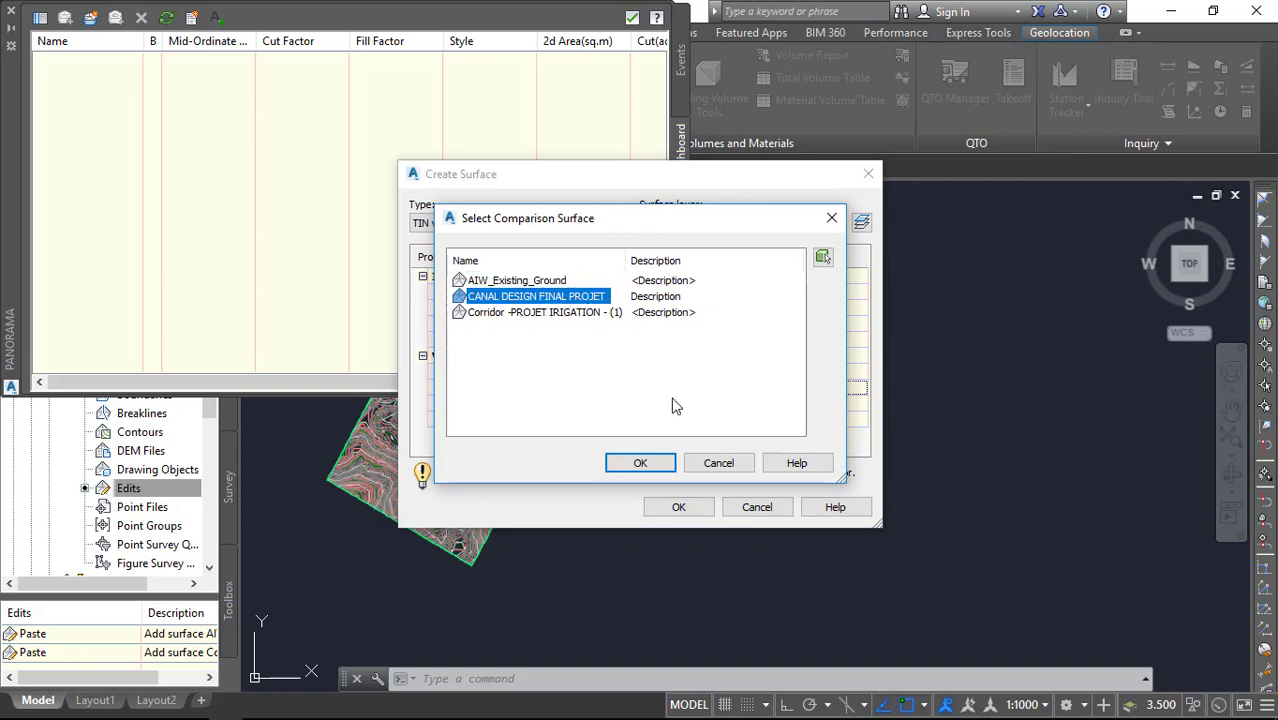
{"action": "left_click", "coordinate": [561, 313]}
{"action": "left_click", "coordinate": [640, 462]}
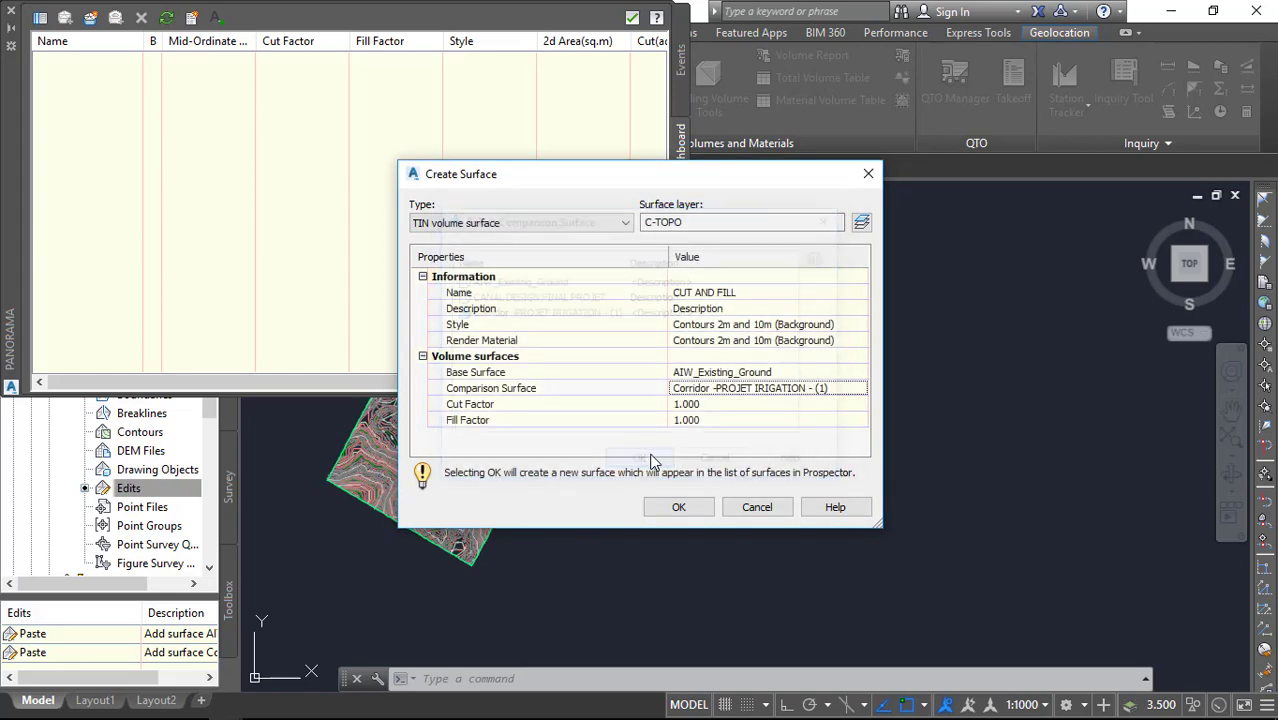
{"action": "left_click", "coordinate": [679, 506]}
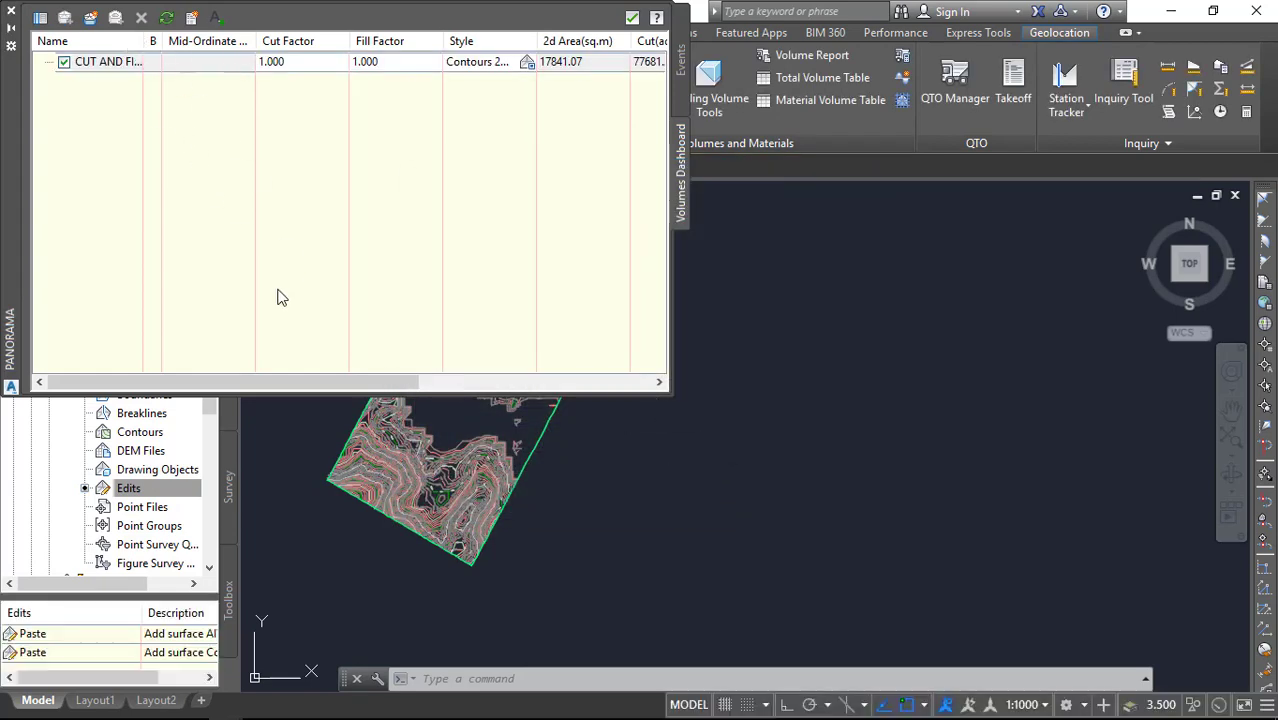
Review the adjusted cut, fill and net volumes of the CUT AND FILL surface, and close the dashboard
{"action": "left_click_drag", "start_coordinate": [258, 381], "coordinate": [646, 404]}
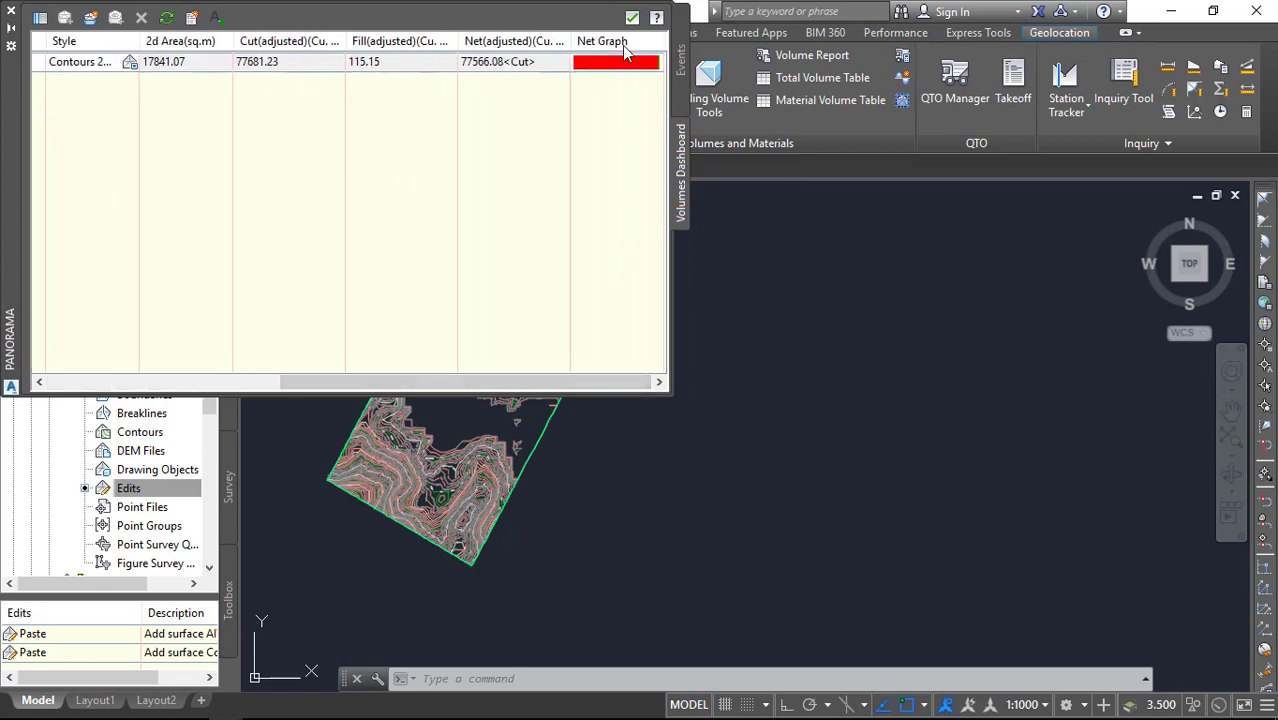
{"action": "left_click", "coordinate": [14, 14]}
{"action": "scroll", "coordinate": [458, 308], "scroll_direction": "up", "scroll_amount": 4}
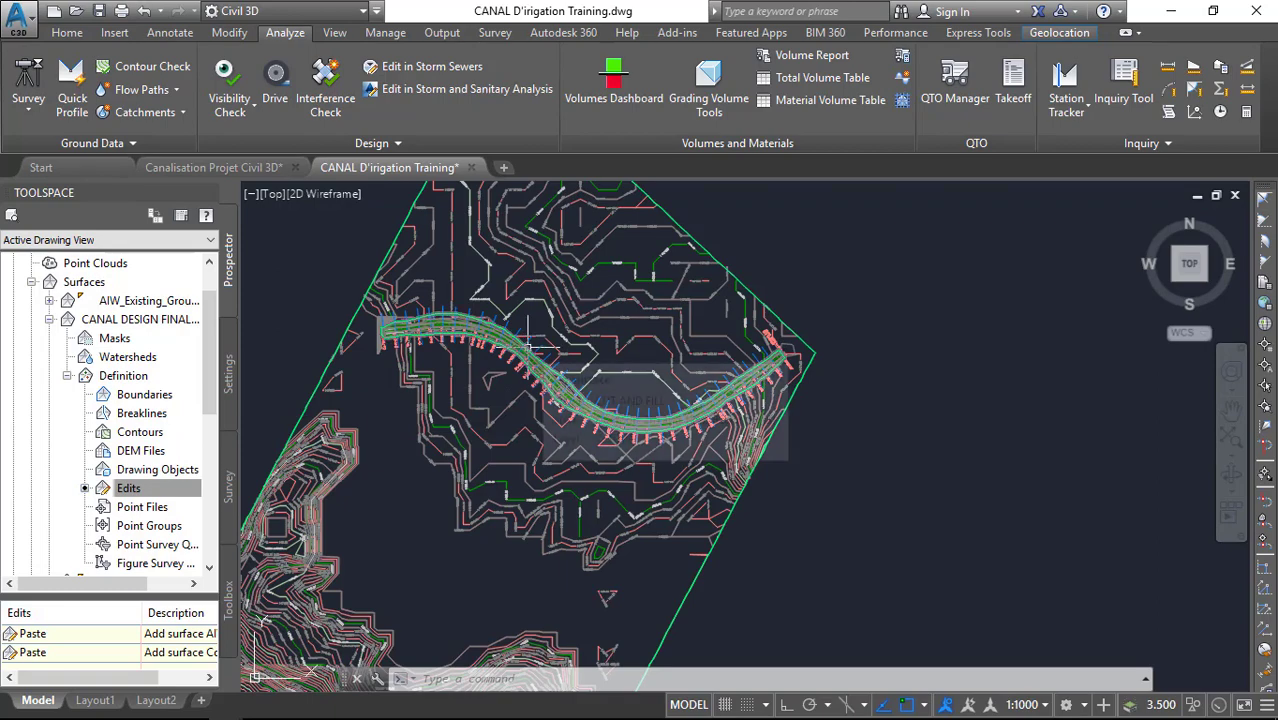
Create a total volume table for Alignment -PROJET IRIGATION with the Cut and Fill style, placed in empty space beside the surface, below the section views
{"action": "scroll", "coordinate": [493, 352], "scroll_direction": "up", "scroll_amount": 2}
{"action": "scroll", "coordinate": [493, 350], "scroll_direction": "up", "scroll_amount": 4}
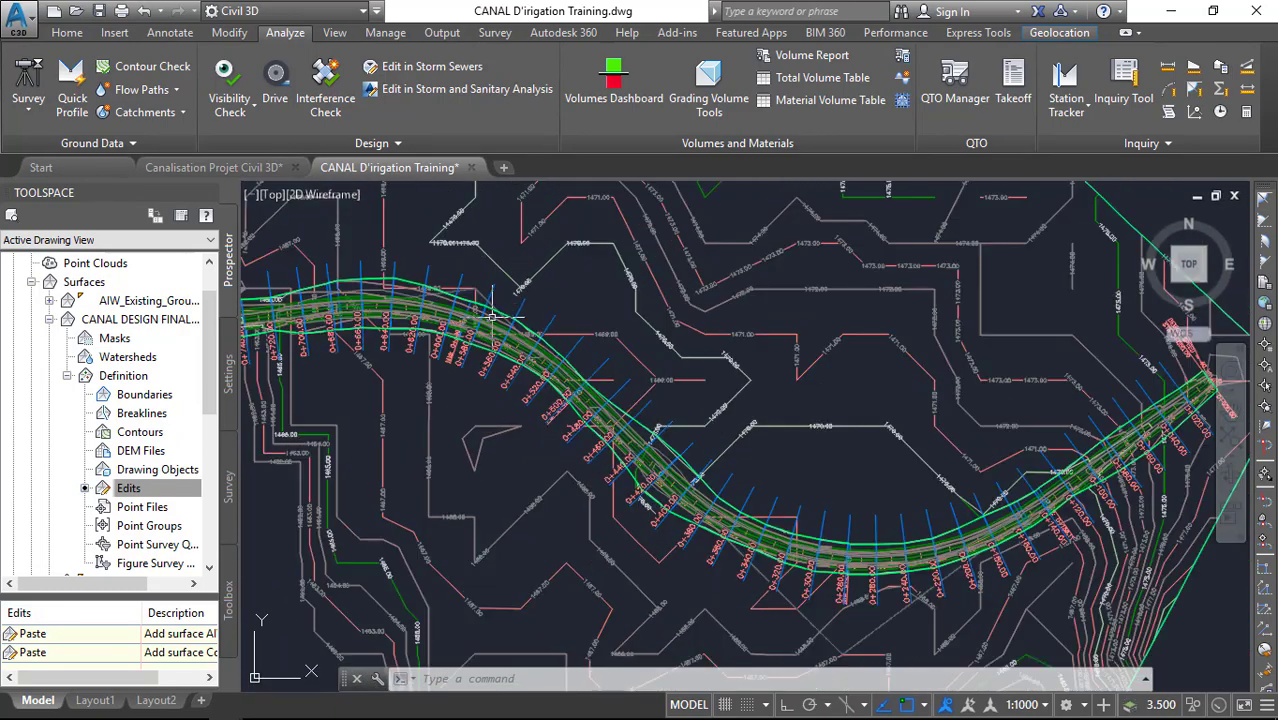
{"action": "left_click", "coordinate": [822, 78]}
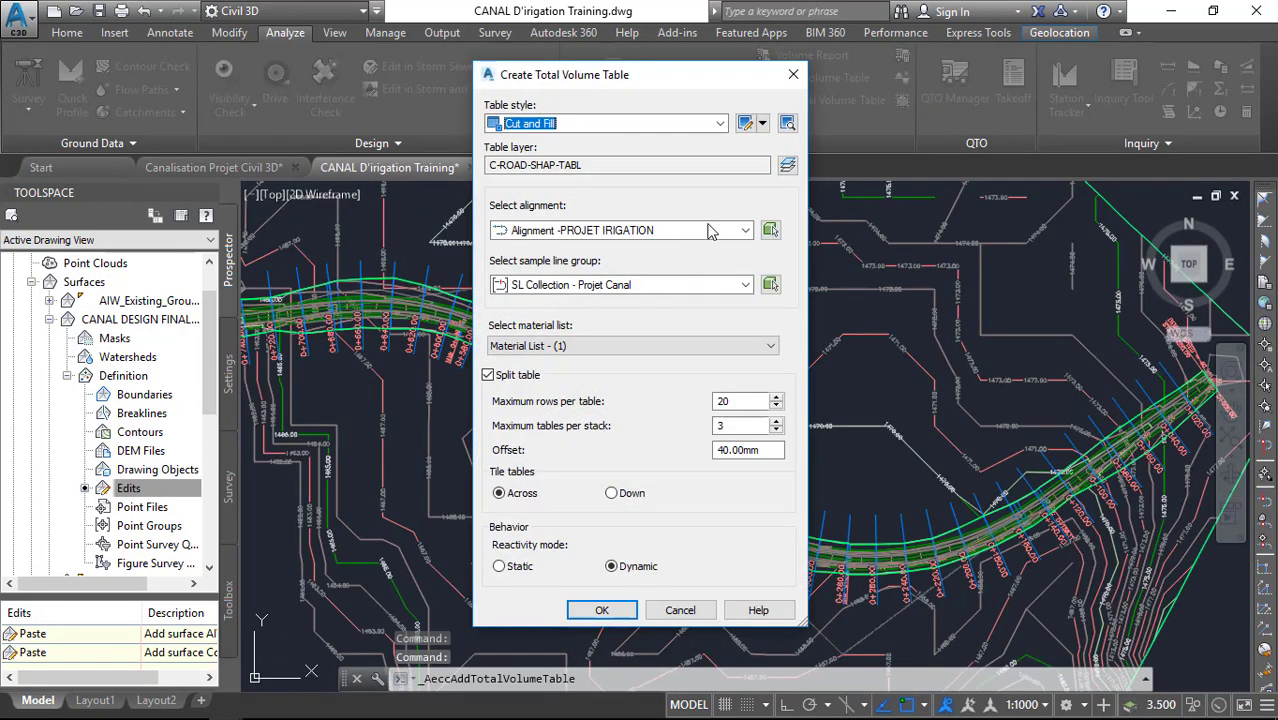
{"action": "key", "text": "Return"}
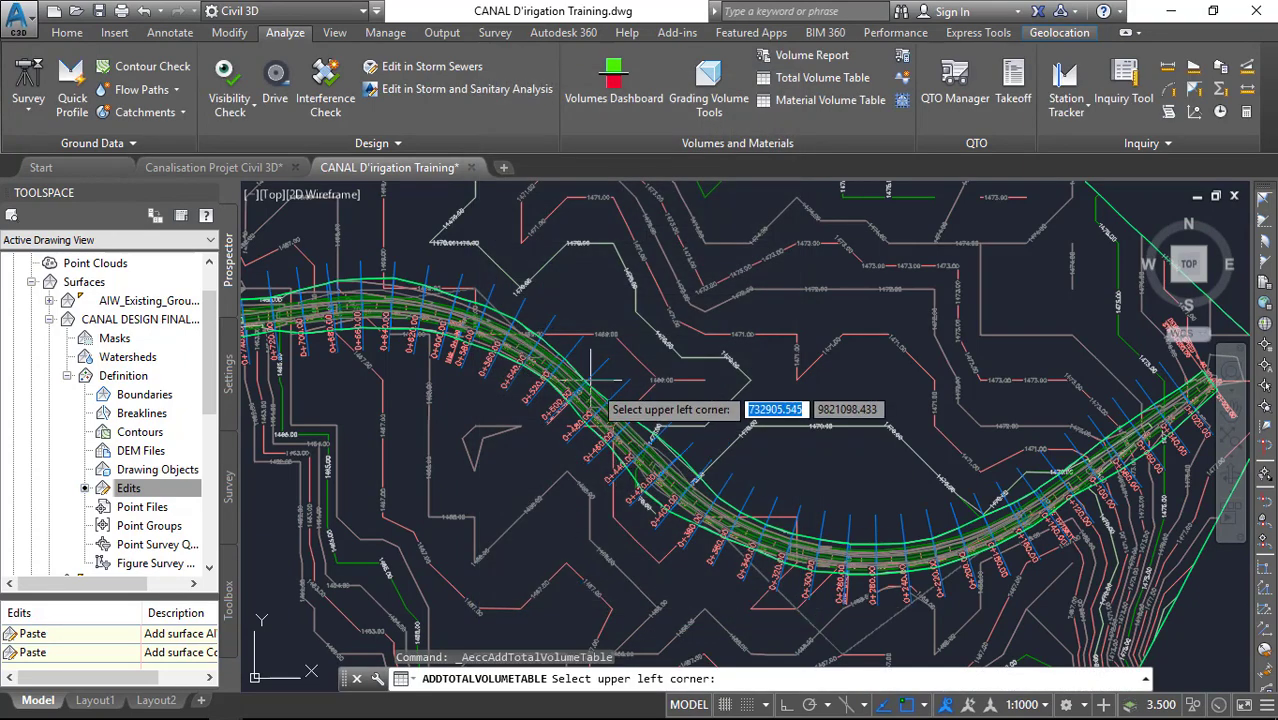
{"action": "scroll", "coordinate": [530, 355], "scroll_direction": "down", "scroll_amount": 6}
{"action": "left_click", "coordinate": [778, 248]}
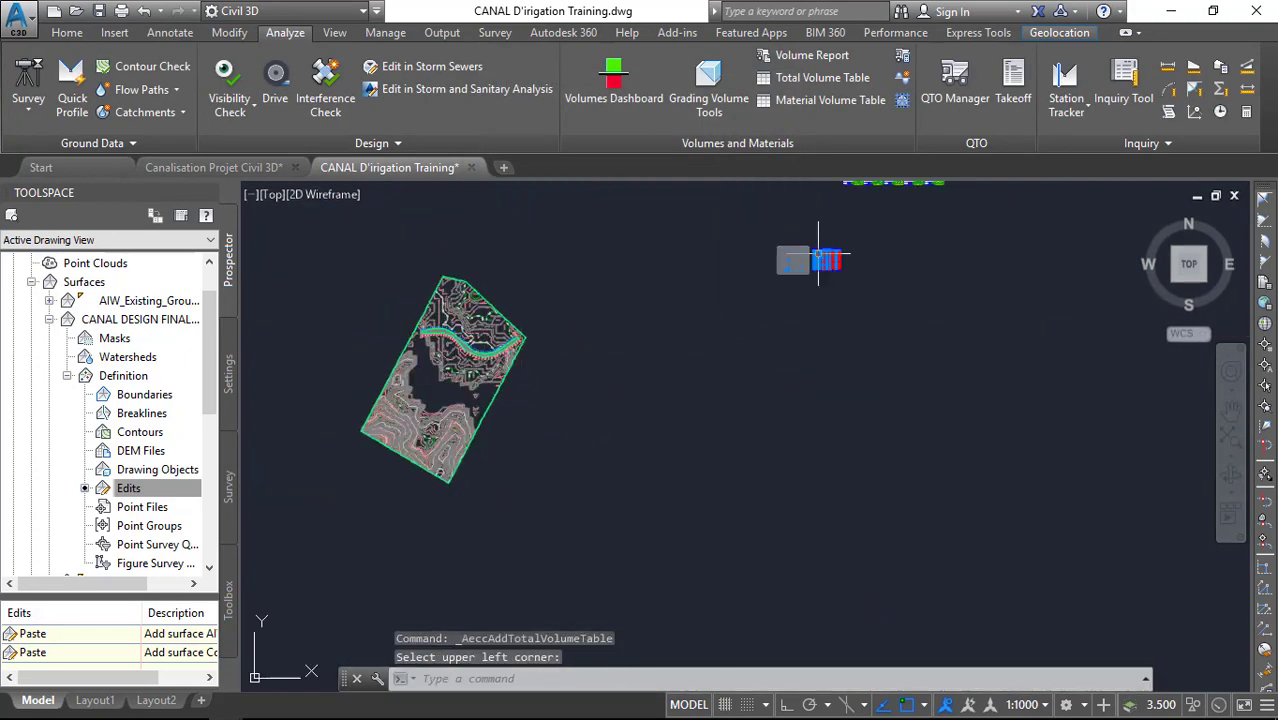
{"action": "scroll", "coordinate": [819, 254], "scroll_direction": "up", "scroll_amount": 10}
{"action": "scroll", "coordinate": [673, 264], "scroll_direction": "down", "scroll_amount": 4}
{"action": "scroll", "coordinate": [673, 264], "scroll_direction": "down", "scroll_amount": 3}
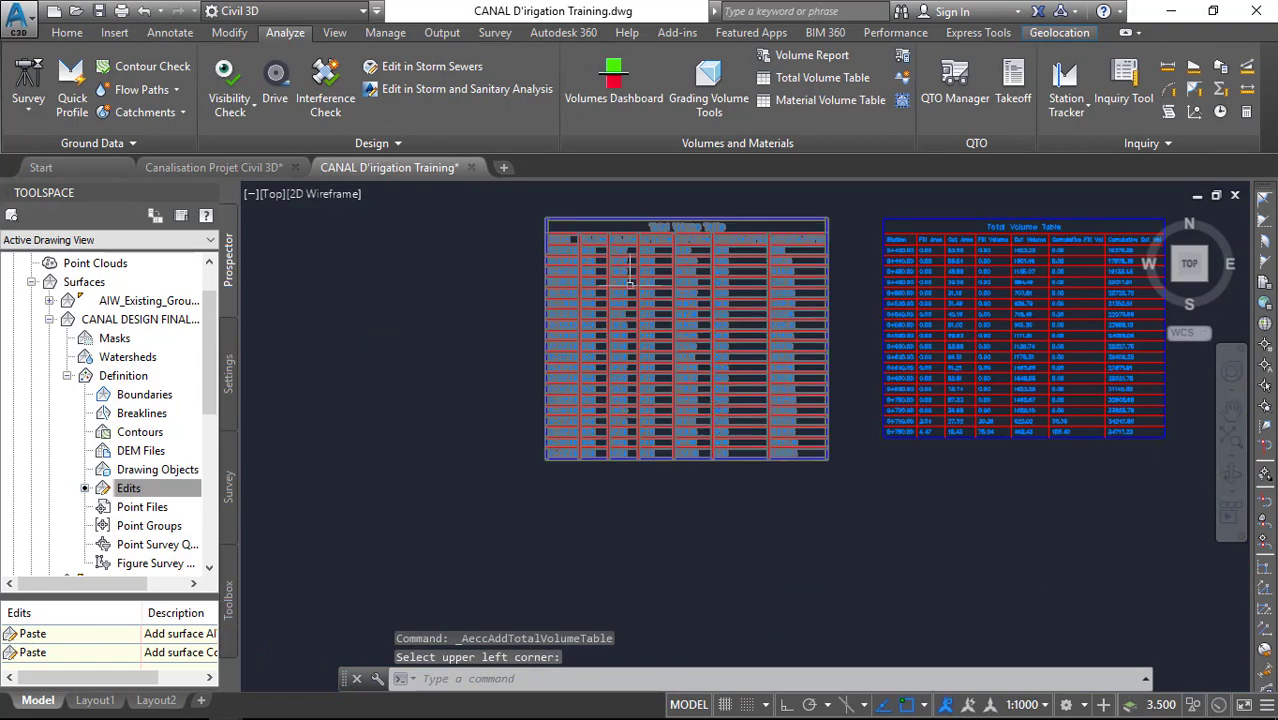
Create a material volume table for Ground Removed with the Area and Volume style, placed below the total volume tables
{"action": "left_click", "coordinate": [826, 100]}
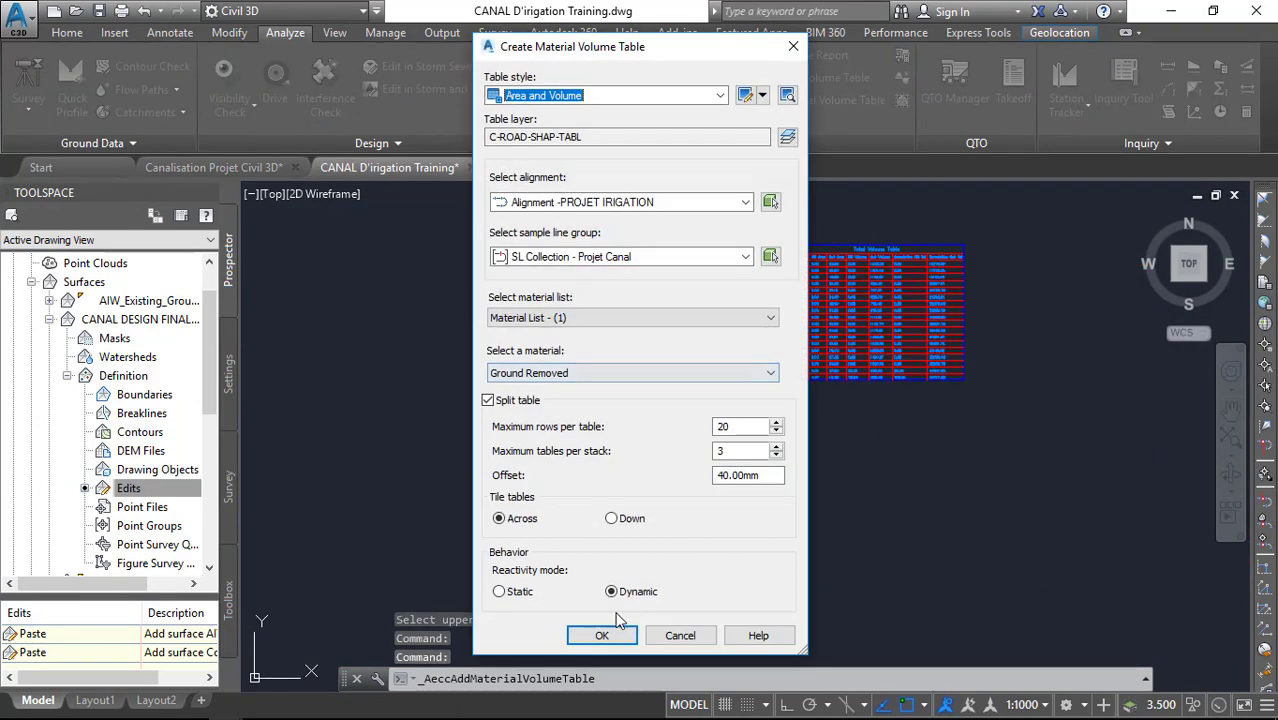
{"action": "left_click", "coordinate": [603, 636]}
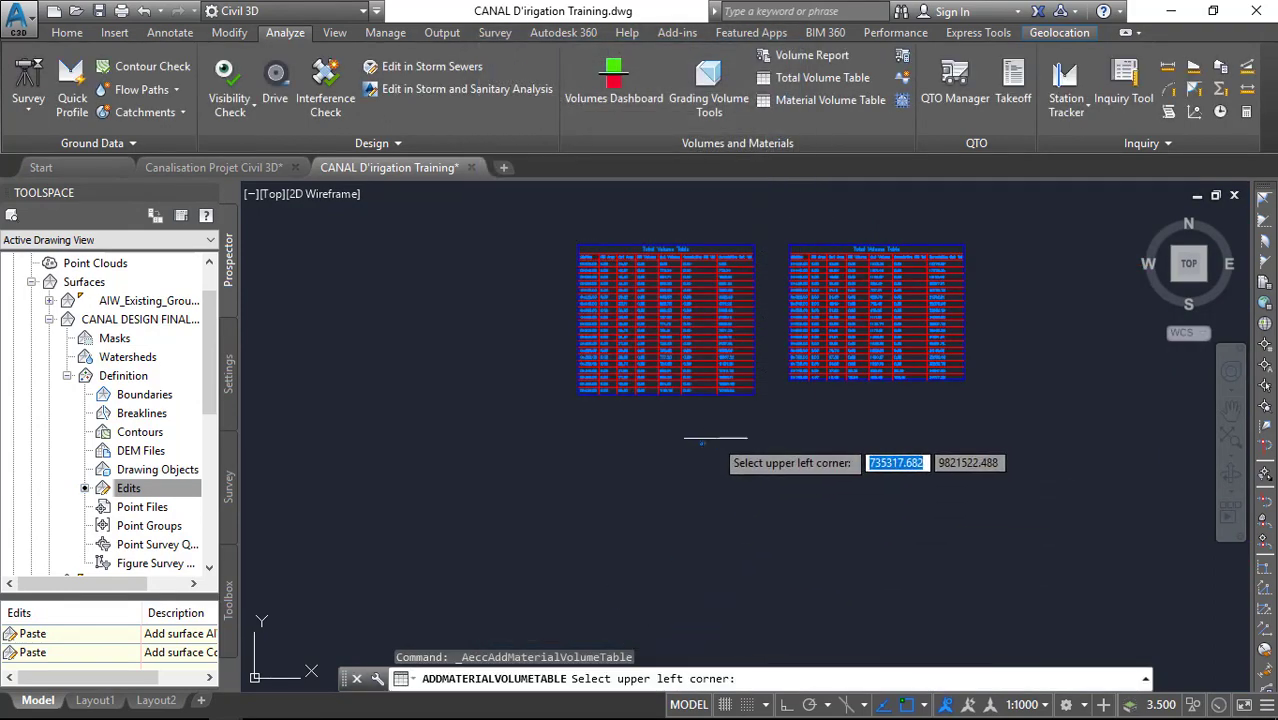
{"action": "left_click", "coordinate": [663, 449]}
{"action": "scroll", "coordinate": [663, 449], "scroll_direction": "up", "scroll_amount": 5}
{"action": "scroll", "coordinate": [648, 323], "scroll_direction": "down", "scroll_amount": 8}
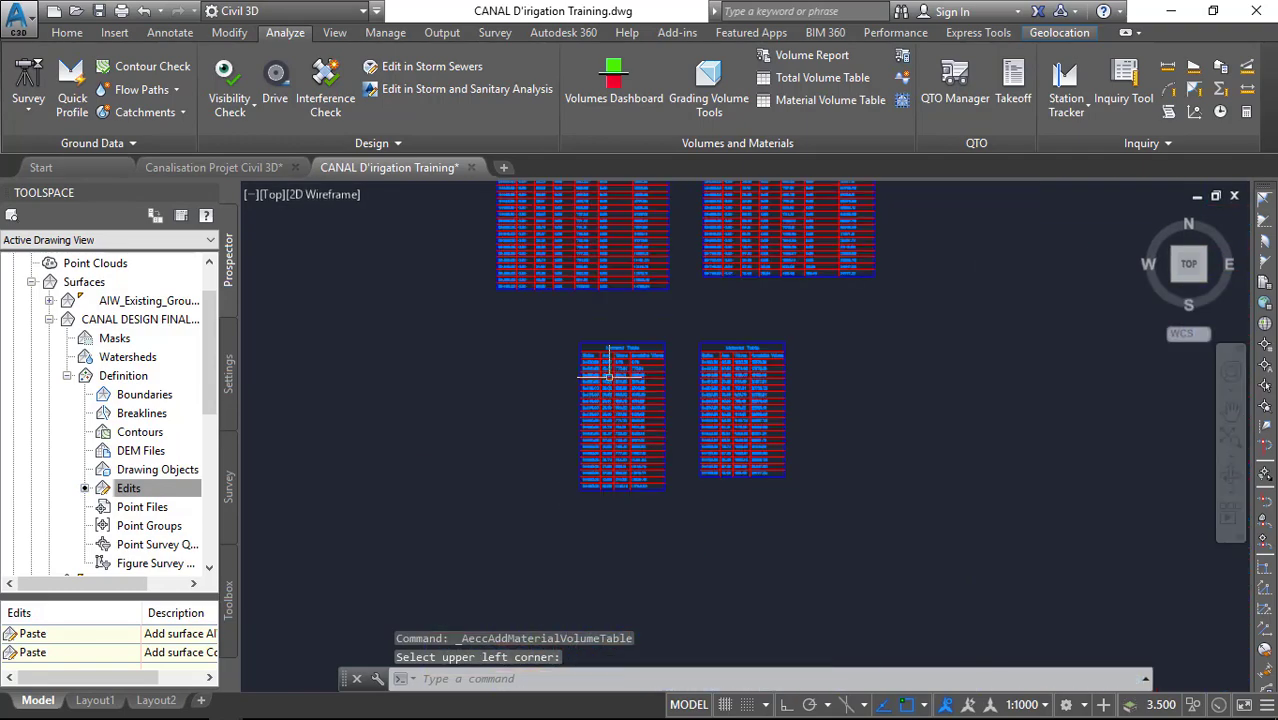
Examine the fill, cut and cumulative volumes per station in the total volume tables and compare them with the material tables
{"action": "scroll", "coordinate": [648, 323], "scroll_direction": "up", "scroll_amount": 4}
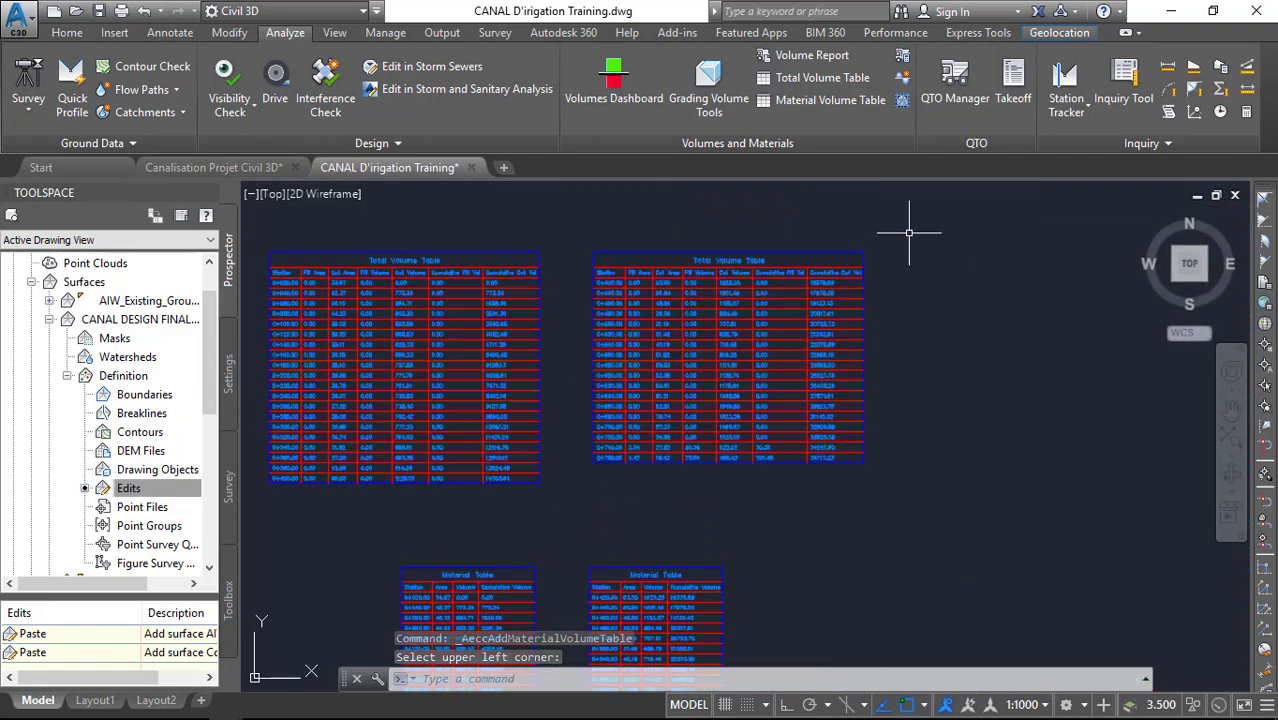
{"action": "key", "text": "Escape"}
{"action": "scroll", "coordinate": [675, 325], "scroll_direction": "down", "scroll_amount": 4}
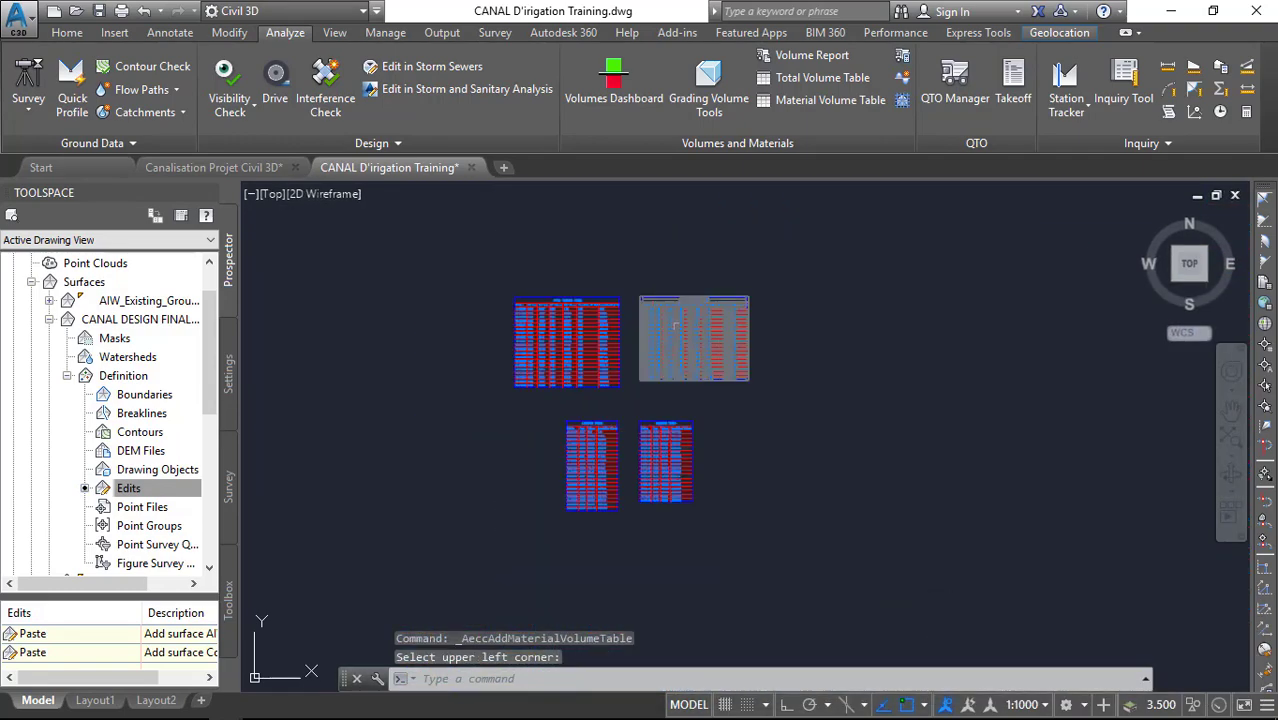
{"action": "scroll", "coordinate": [653, 417], "scroll_direction": "up", "scroll_amount": 4}
{"action": "scroll", "coordinate": [687, 393], "scroll_direction": "down", "scroll_amount": 6}
{"action": "scroll", "coordinate": [696, 338], "scroll_direction": "up", "scroll_amount": 10}
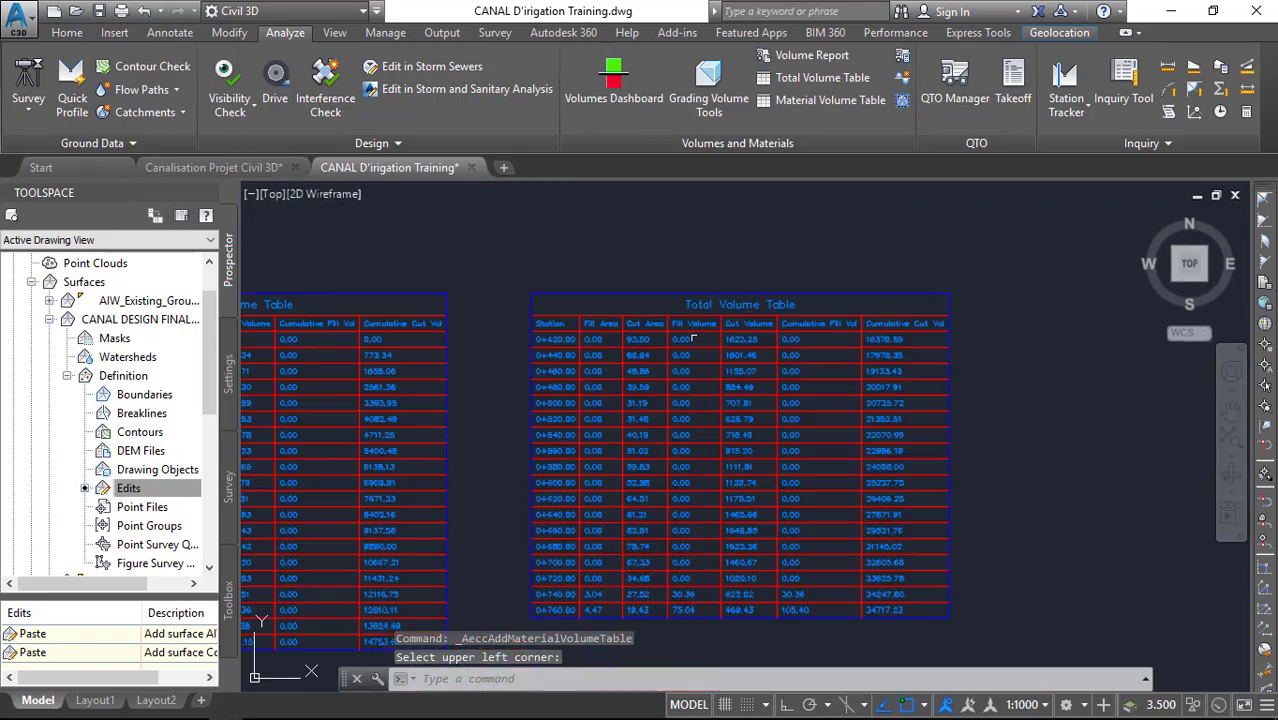
{"action": "scroll", "coordinate": [758, 260], "scroll_direction": "down", "scroll_amount": 4}
{"action": "scroll", "coordinate": [471, 357], "scroll_direction": "up", "scroll_amount": 8}
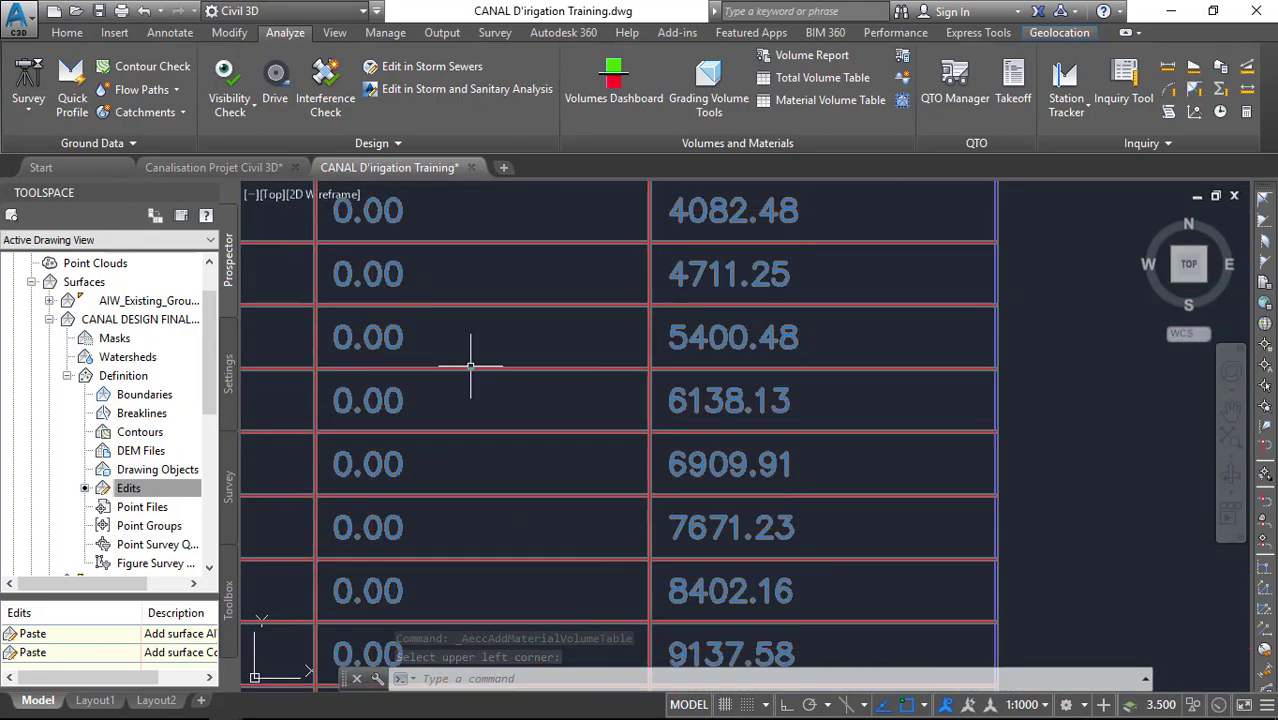
{"action": "scroll", "coordinate": [522, 335], "scroll_direction": "down", "scroll_amount": 12}
{"action": "scroll", "coordinate": [491, 329], "scroll_direction": "up", "scroll_amount": 12}
{"action": "scroll", "coordinate": [462, 334], "scroll_direction": "down", "scroll_amount": 12}
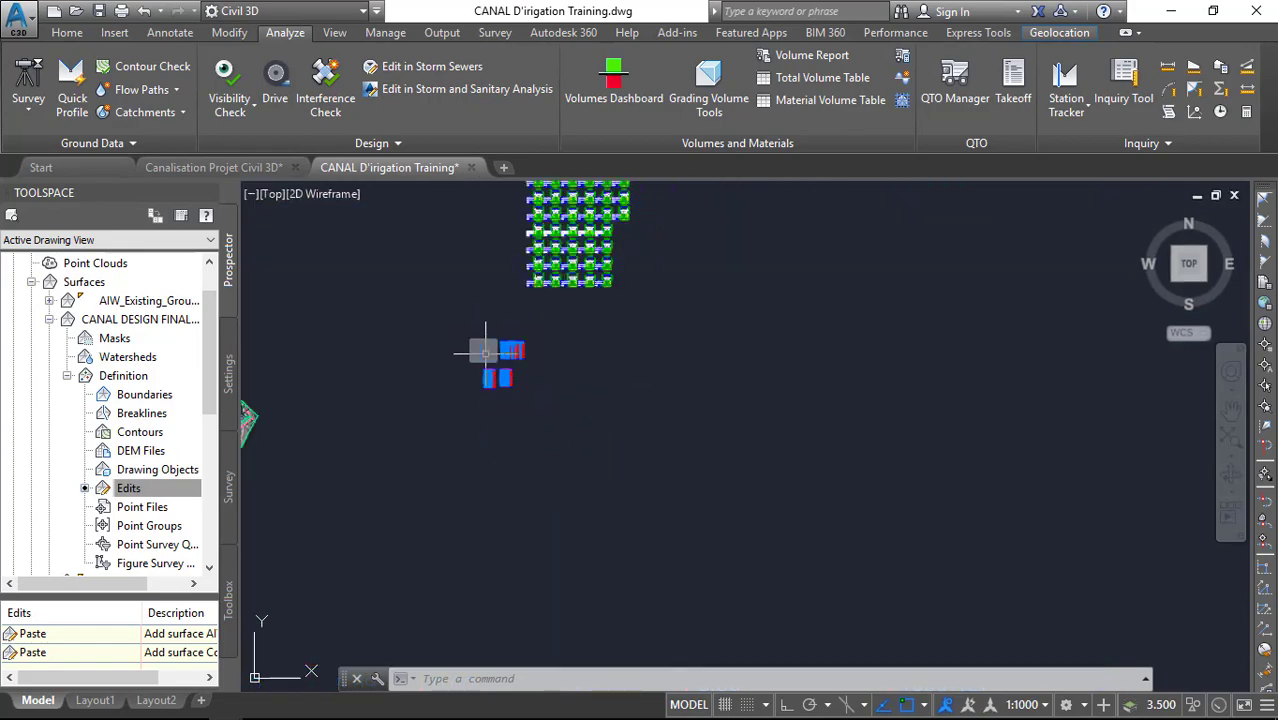
{"action": "scroll", "coordinate": [485, 355], "scroll_direction": "up", "scroll_amount": 9}
{"action": "scroll", "coordinate": [461, 307], "scroll_direction": "up", "scroll_amount": 8}
{"action": "scroll", "coordinate": [530, 458], "scroll_direction": "down", "scroll_amount": 12}
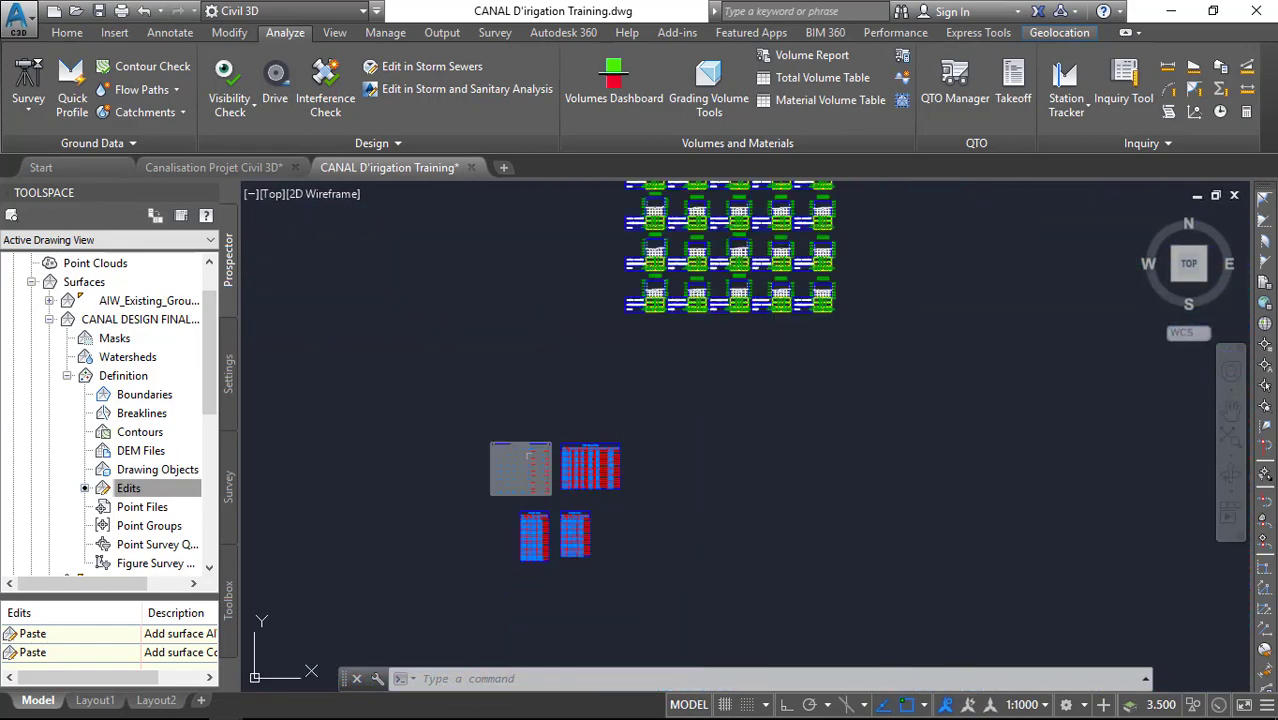
Inspect the canal cross-sections in the section views at several stations against the existing ground
{"action": "scroll", "coordinate": [672, 205], "scroll_direction": "up", "scroll_amount": 8}
{"action": "scroll", "coordinate": [665, 320], "scroll_direction": "down", "scroll_amount": 6}
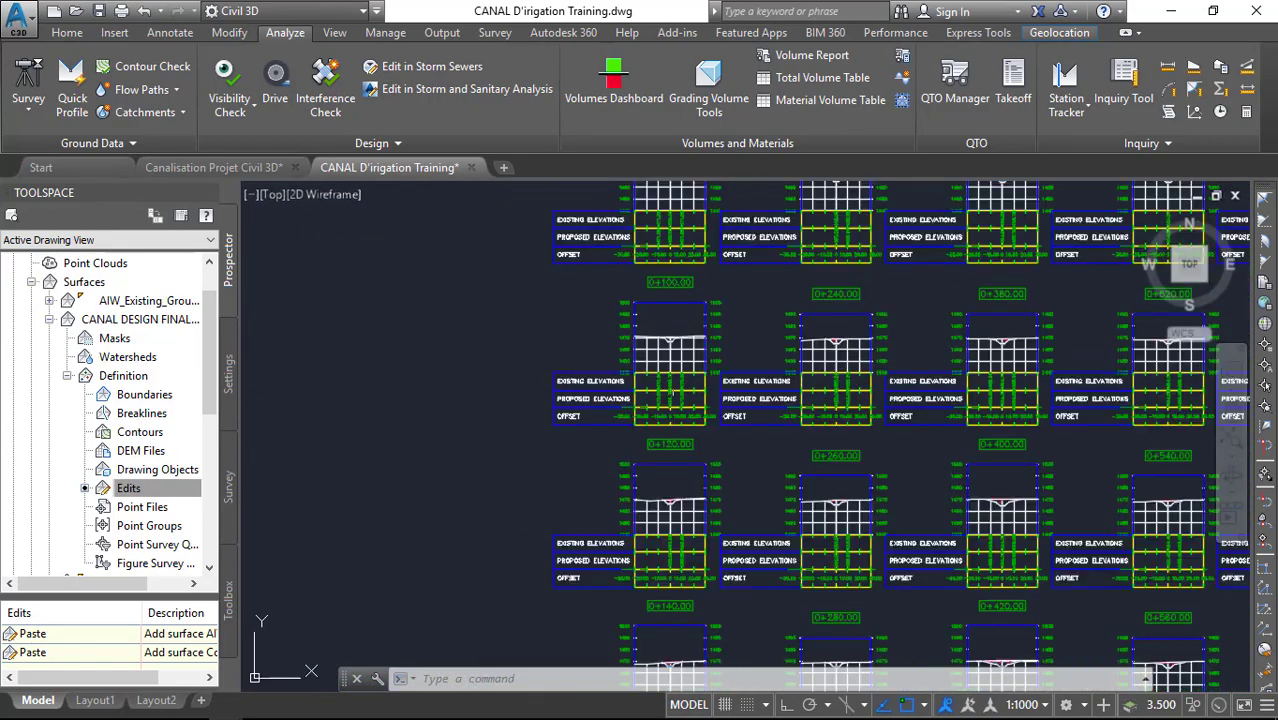
{"action": "scroll", "coordinate": [665, 330], "scroll_direction": "up", "scroll_amount": 4}
{"action": "scroll", "coordinate": [665, 330], "scroll_direction": "up", "scroll_amount": 4}
{"action": "scroll", "coordinate": [665, 330], "scroll_direction": "down", "scroll_amount": 10}
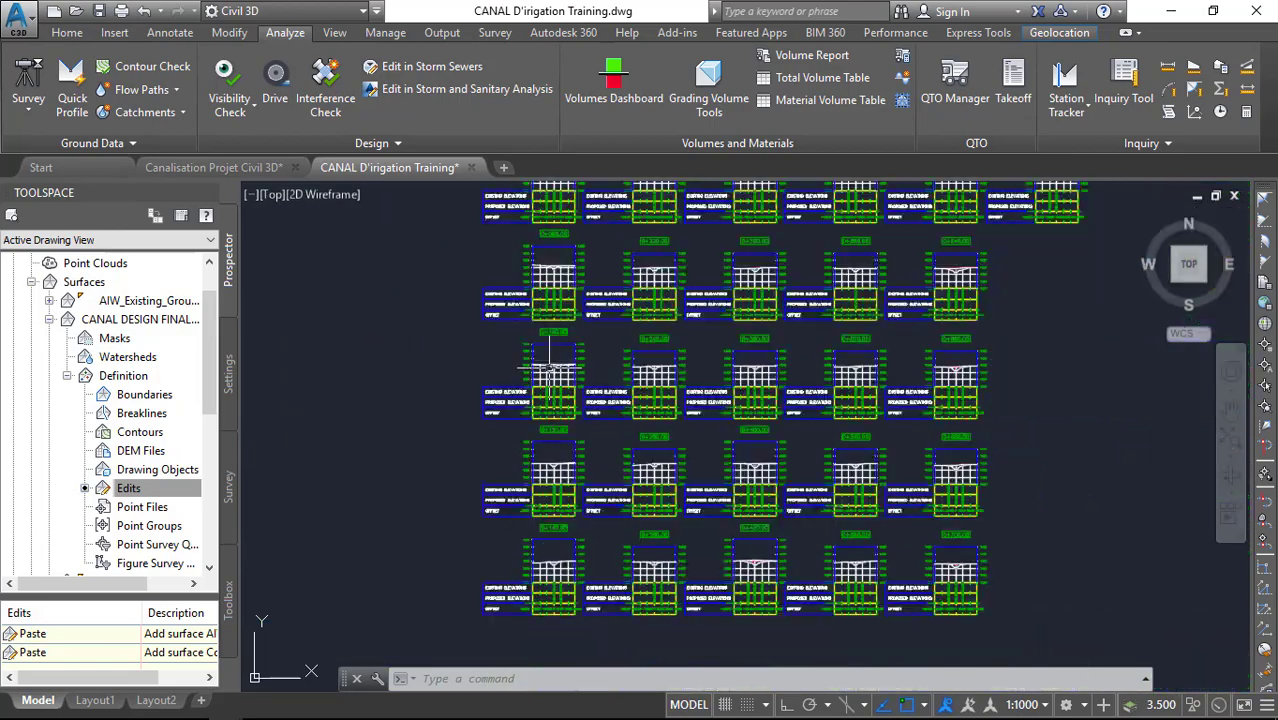
{"action": "scroll", "coordinate": [720, 320], "scroll_direction": "up", "scroll_amount": 8}
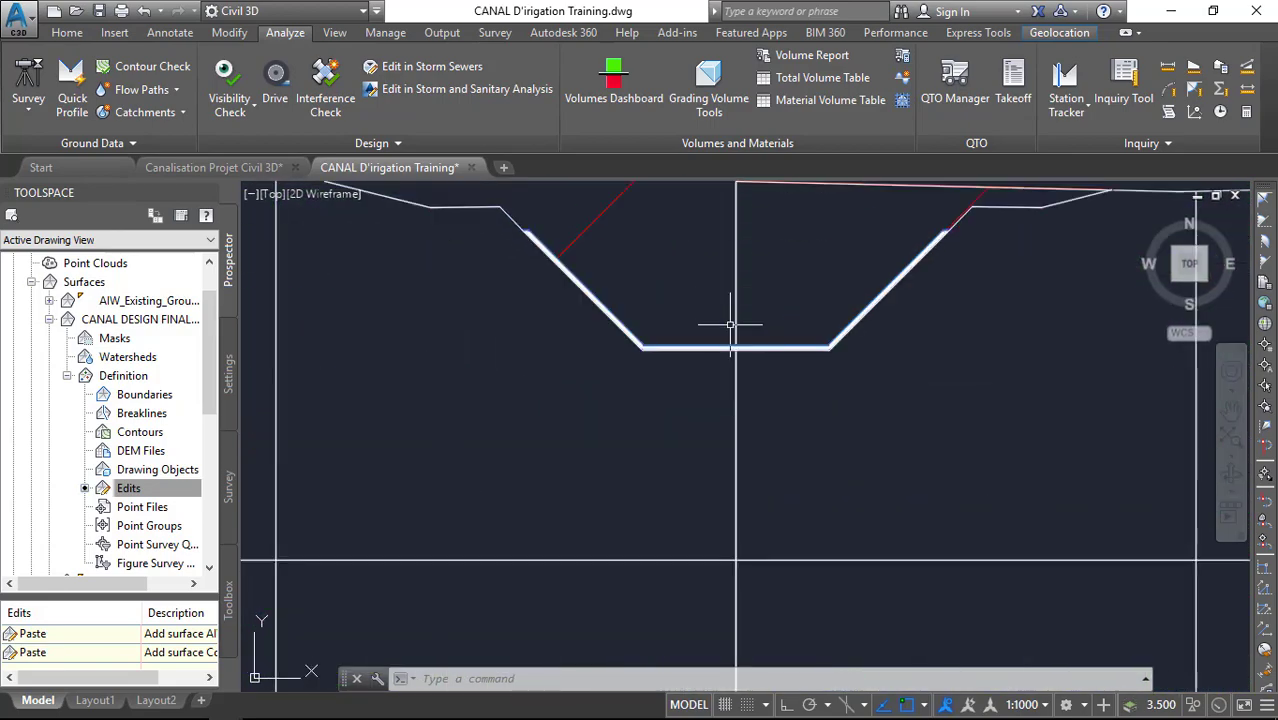
{"action": "scroll", "coordinate": [700, 338], "scroll_direction": "down", "scroll_amount": 7}
{"action": "scroll", "coordinate": [858, 318], "scroll_direction": "up", "scroll_amount": 8}
{"action": "scroll", "coordinate": [847, 342], "scroll_direction": "down", "scroll_amount": 12}
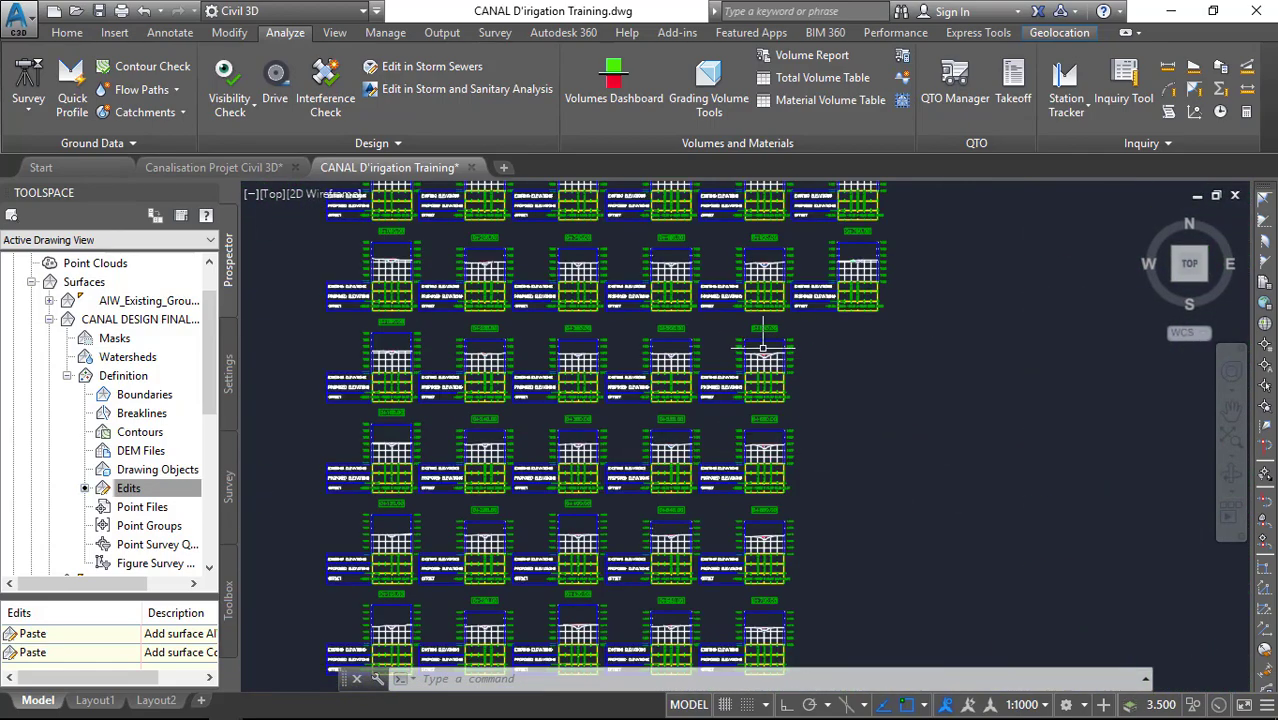
{"action": "scroll", "coordinate": [709, 466], "scroll_direction": "up", "scroll_amount": 8}
{"action": "scroll", "coordinate": [709, 466], "scroll_direction": "up", "scroll_amount": 8}
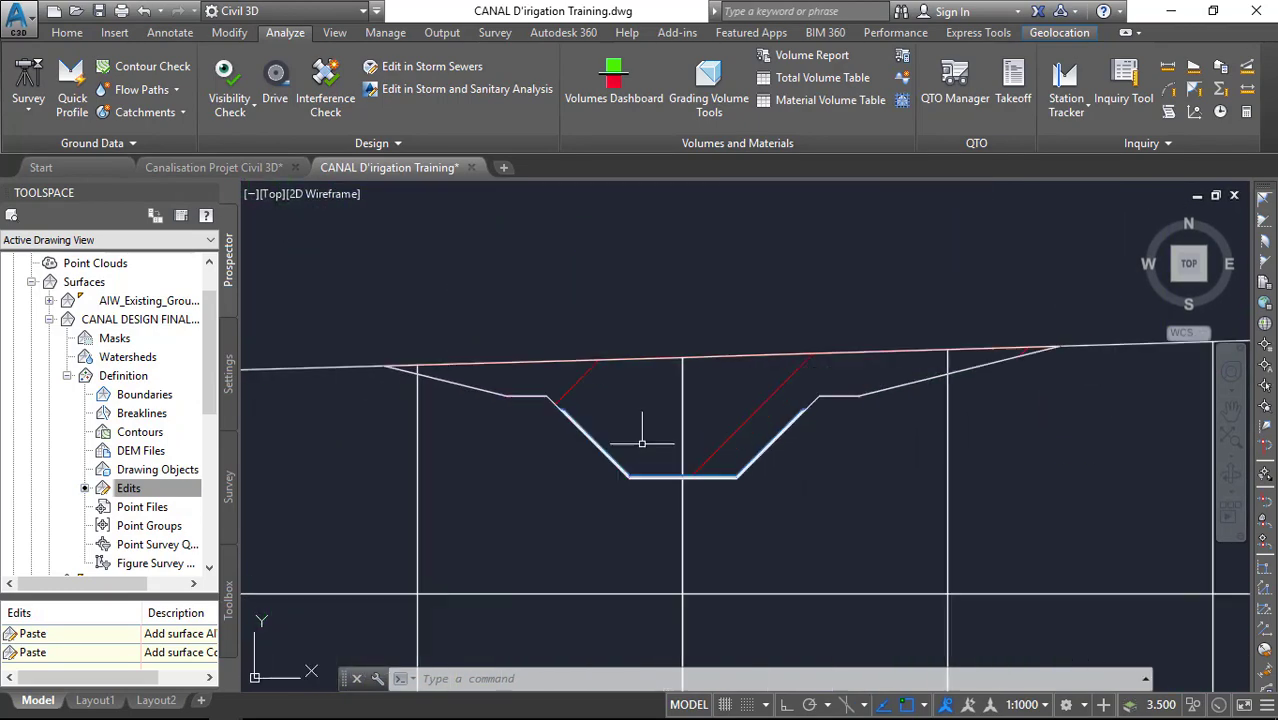
{"action": "scroll", "coordinate": [650, 425], "scroll_direction": "down", "scroll_amount": 11}
{"action": "scroll", "coordinate": [500, 220], "scroll_direction": "down", "scroll_amount": 5}
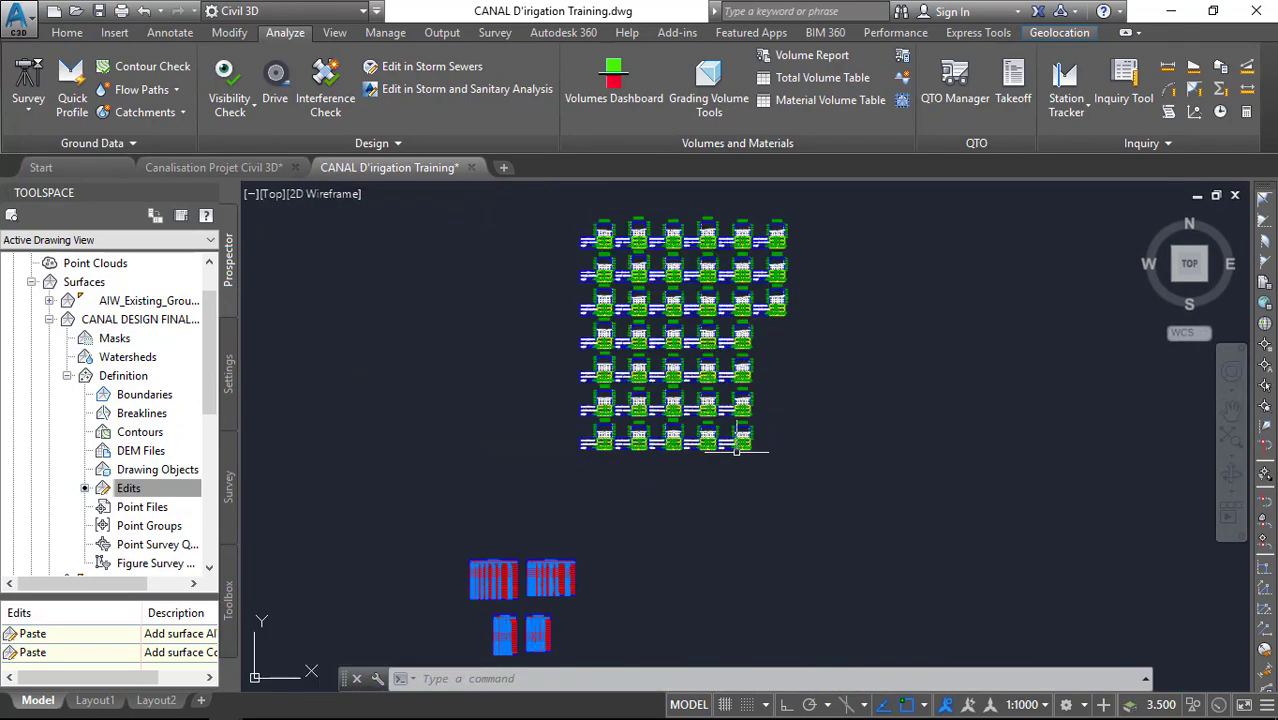
Simulate a drive along the blue design profile in the profile view, and close the simulation
{"action": "left_click", "coordinate": [275, 98]}
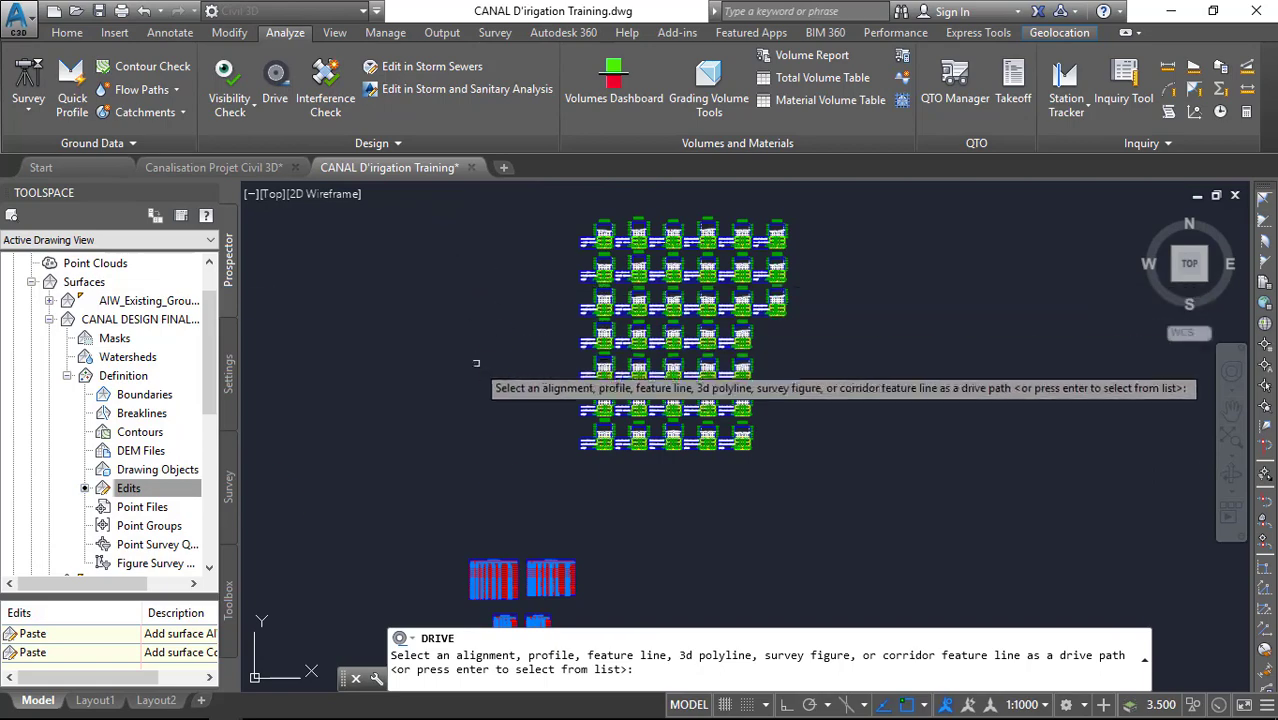
{"action": "scroll", "coordinate": [483, 375], "scroll_direction": "down", "scroll_amount": 8}
{"action": "scroll", "coordinate": [311, 508], "scroll_direction": "up", "scroll_amount": 6}
{"action": "scroll", "coordinate": [311, 508], "scroll_direction": "down", "scroll_amount": 7}
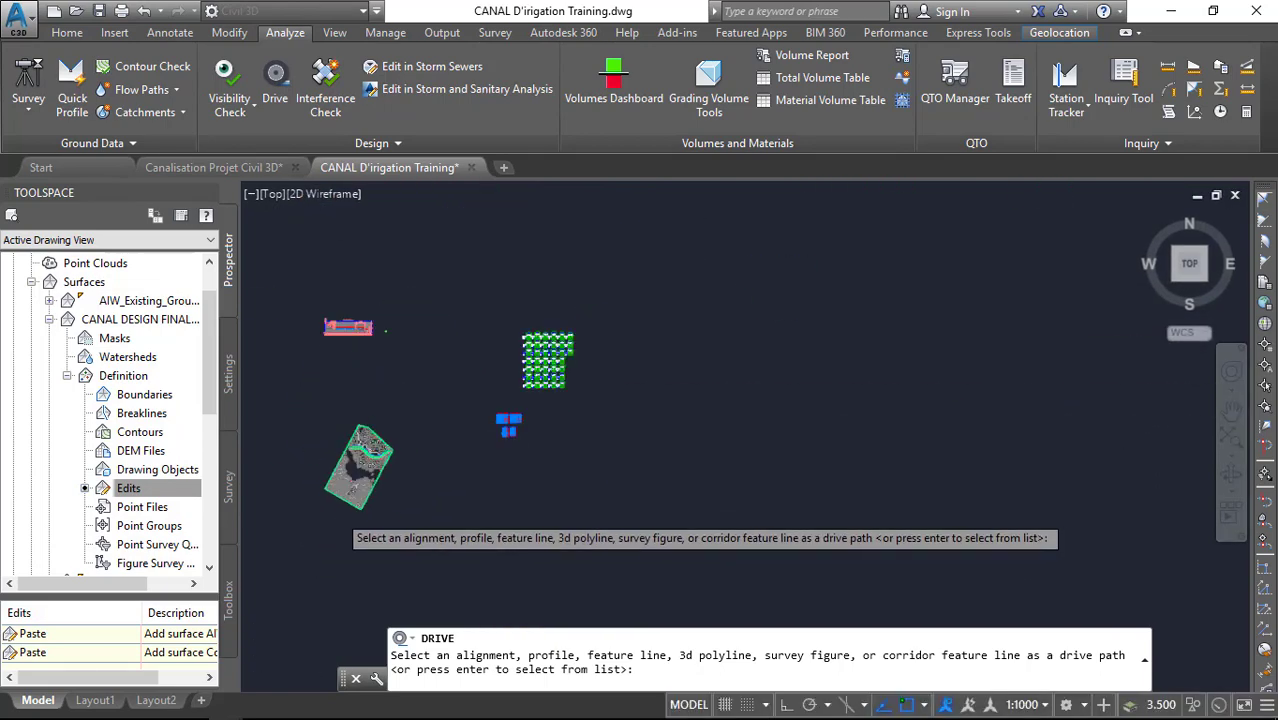
{"action": "scroll", "coordinate": [305, 325], "scroll_direction": "up", "scroll_amount": 10}
{"action": "scroll", "coordinate": [545, 388], "scroll_direction": "up", "scroll_amount": 6}
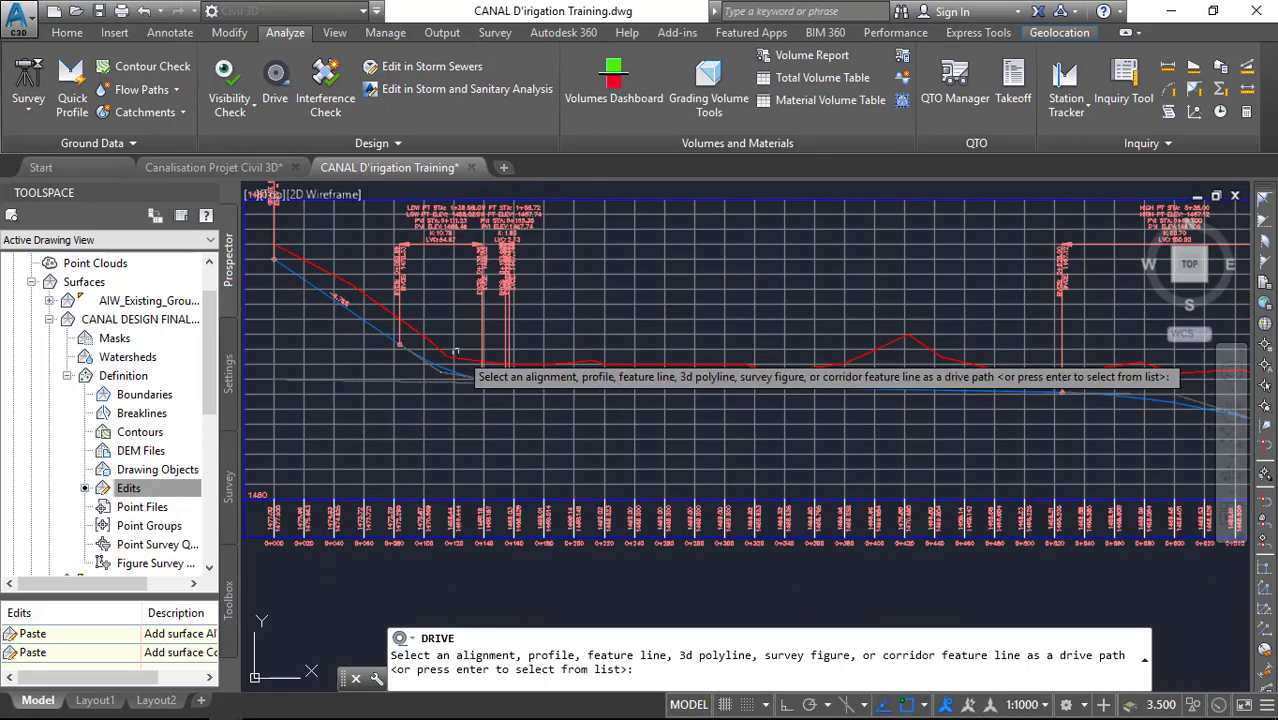
{"action": "left_click", "coordinate": [363, 316]}
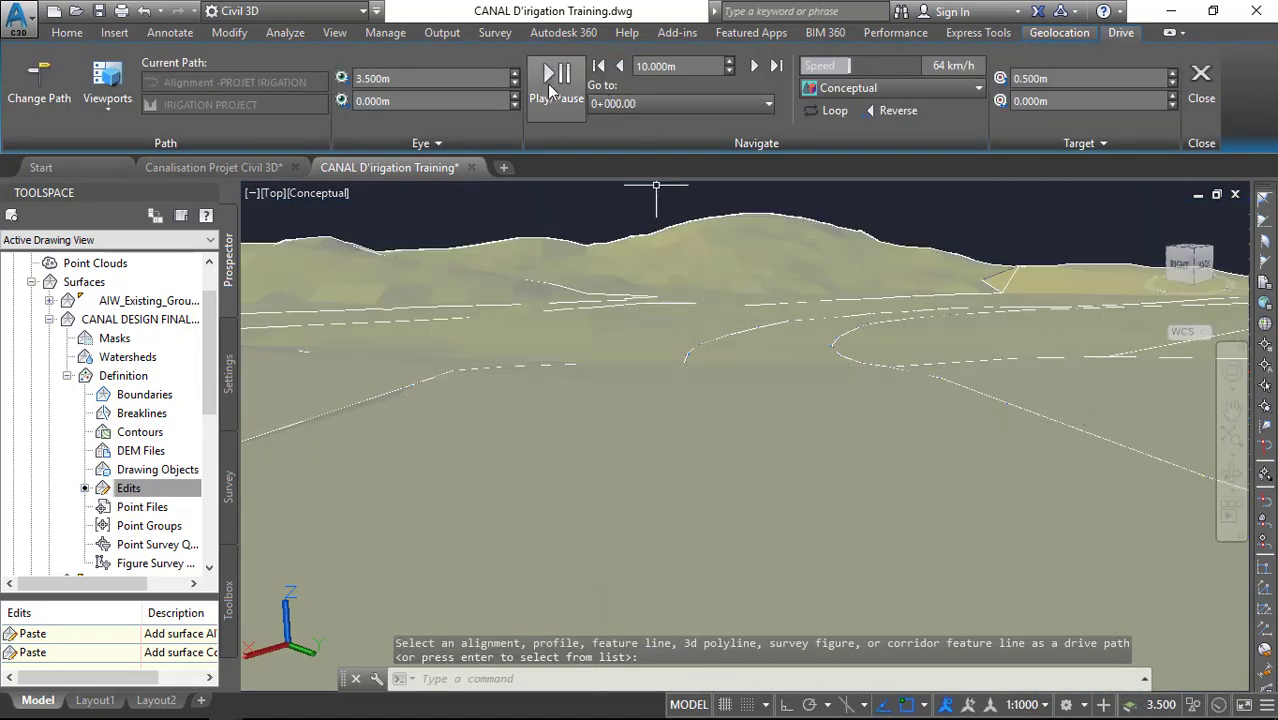
{"action": "left_click", "coordinate": [557, 88]}
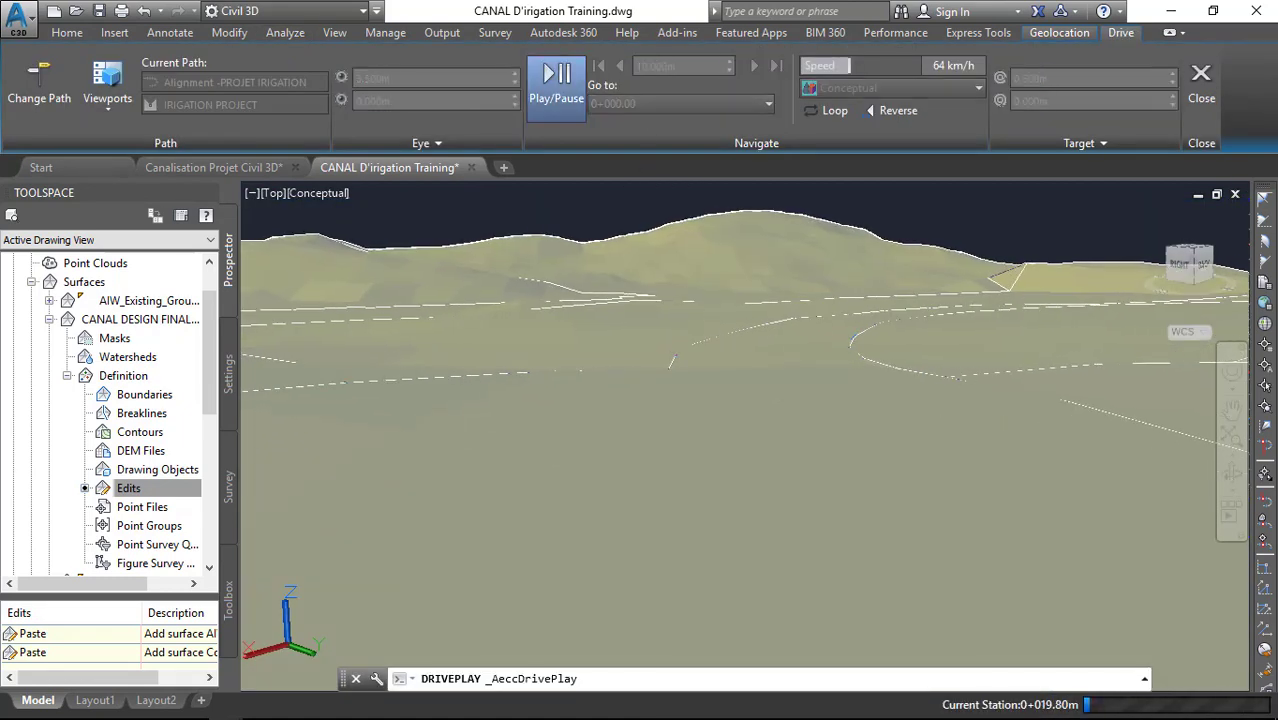
{"action": "left_click", "coordinate": [580, 100]}
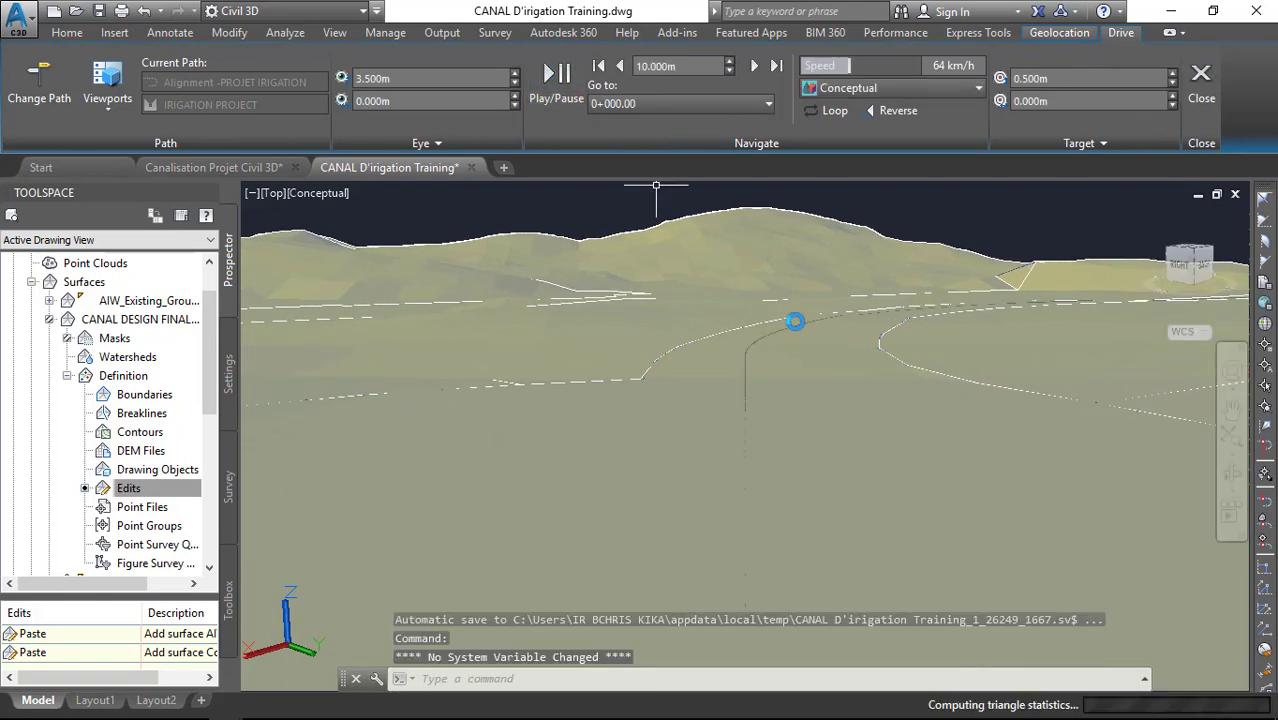
{"action": "left_click", "coordinate": [1201, 82]}
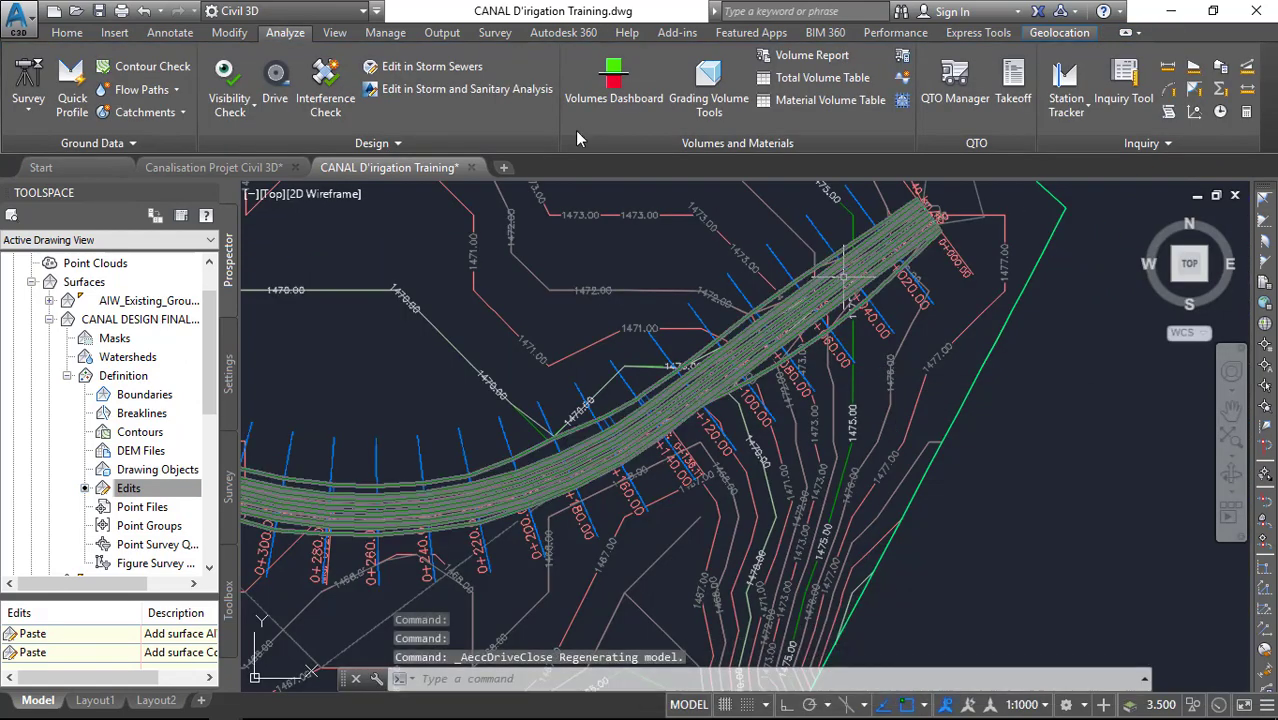
Start a drive simulation along the Channel_Bottom feature line of the corridor, picked near the canal's start at station 0+000
{"action": "left_click", "coordinate": [276, 88]}
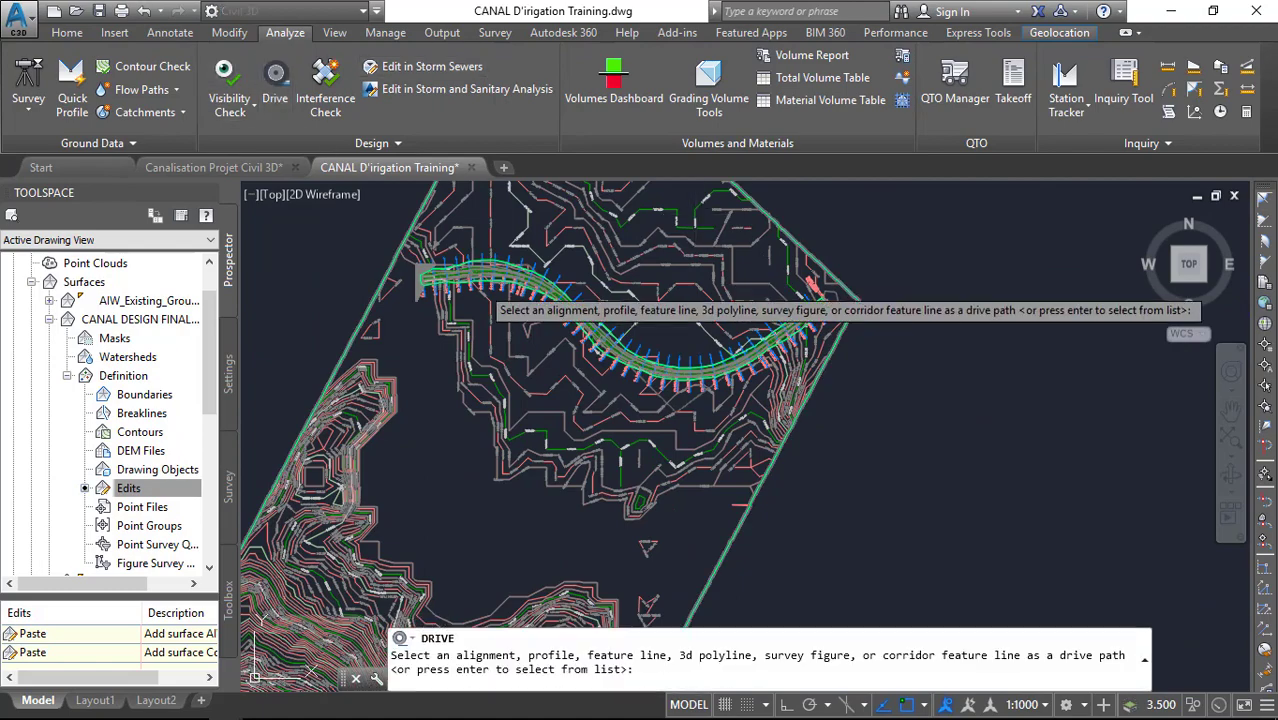
{"action": "scroll", "coordinate": [680, 300], "scroll_direction": "up", "scroll_amount": 5}
{"action": "scroll", "coordinate": [736, 323], "scroll_direction": "down", "scroll_amount": 3}
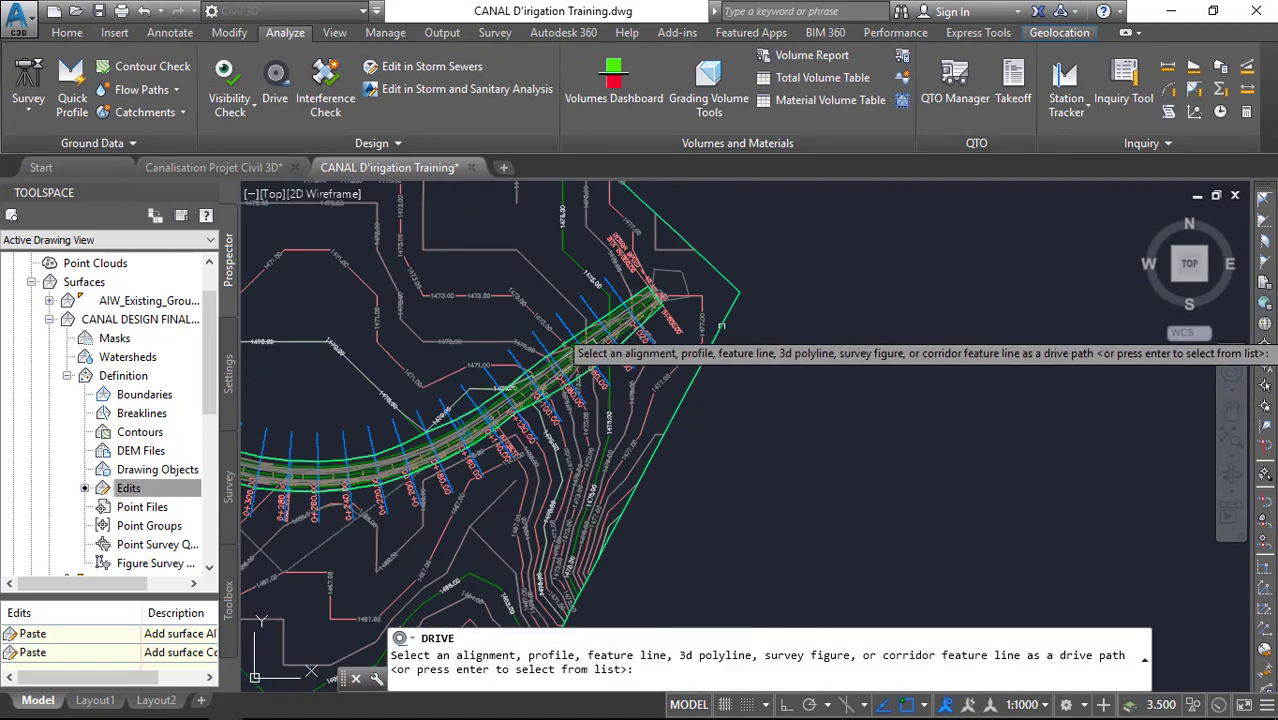
{"action": "scroll", "coordinate": [736, 337], "scroll_direction": "up", "scroll_amount": 5}
{"action": "left_click", "coordinate": [660, 271]}
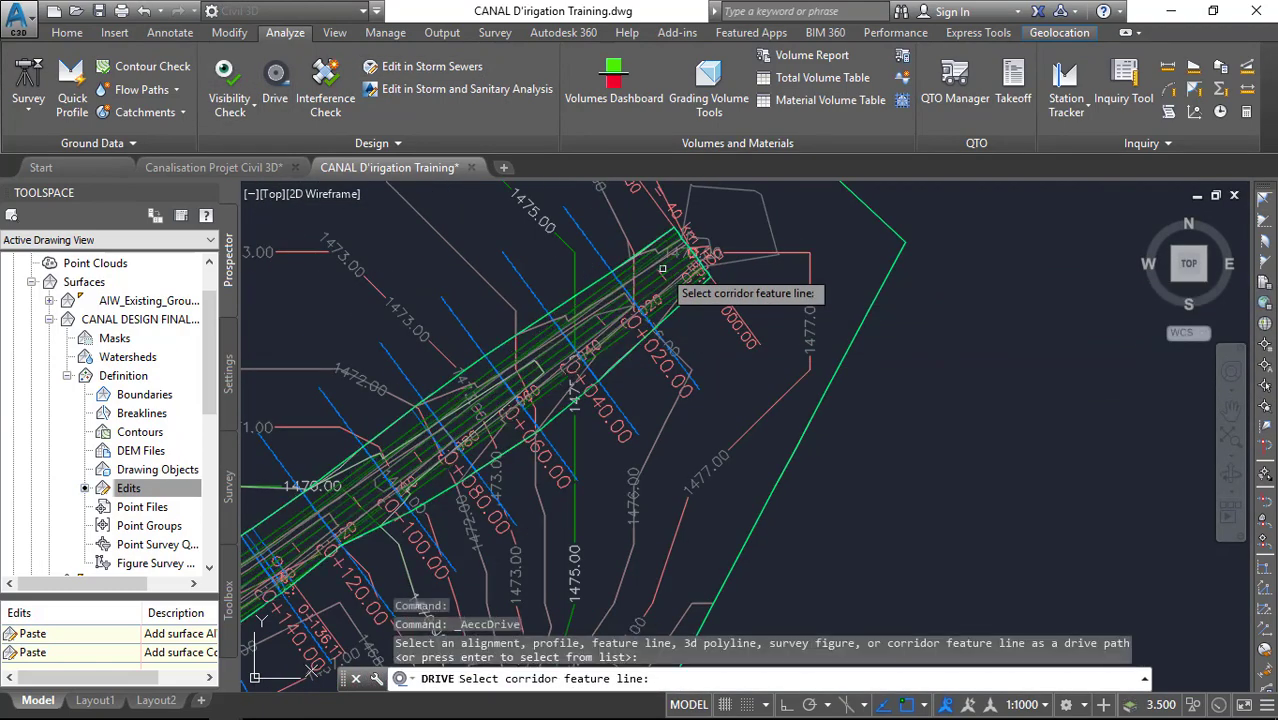
{"action": "left_click", "coordinate": [651, 271]}
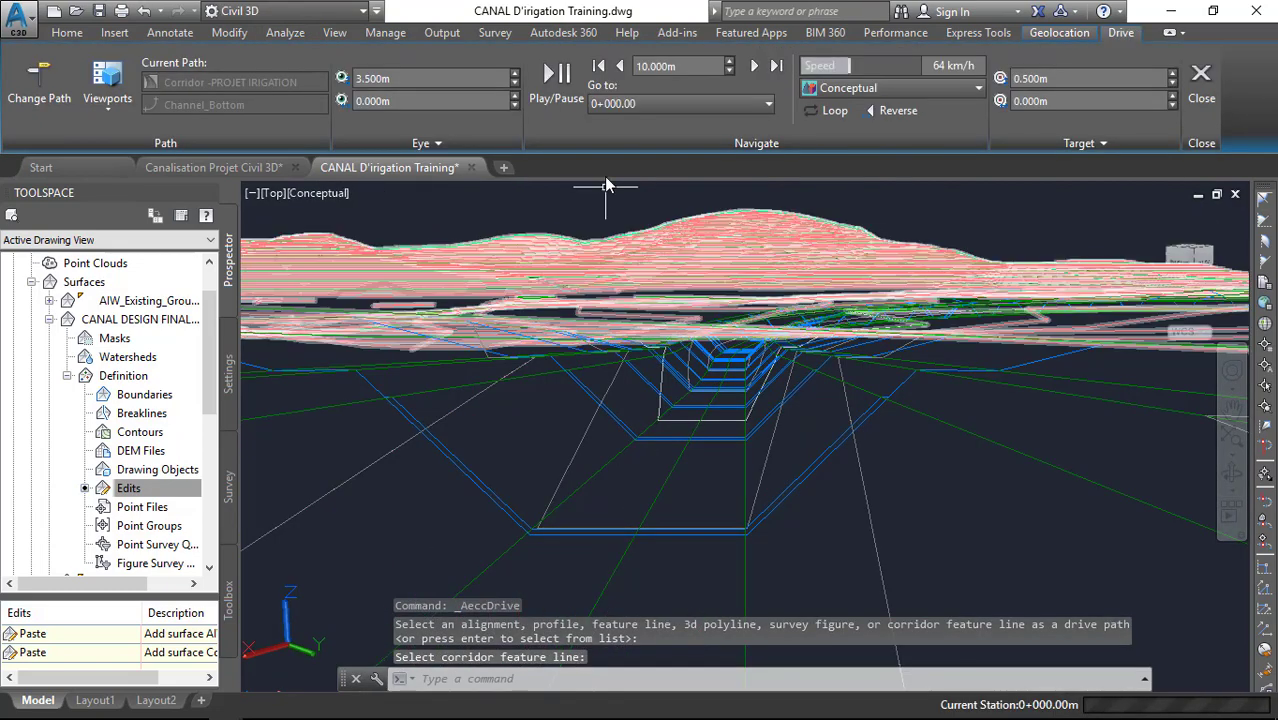
Set the drive's visual style to Realistic, play the simulation along the canal, and close it
{"action": "left_click", "coordinate": [853, 94]}
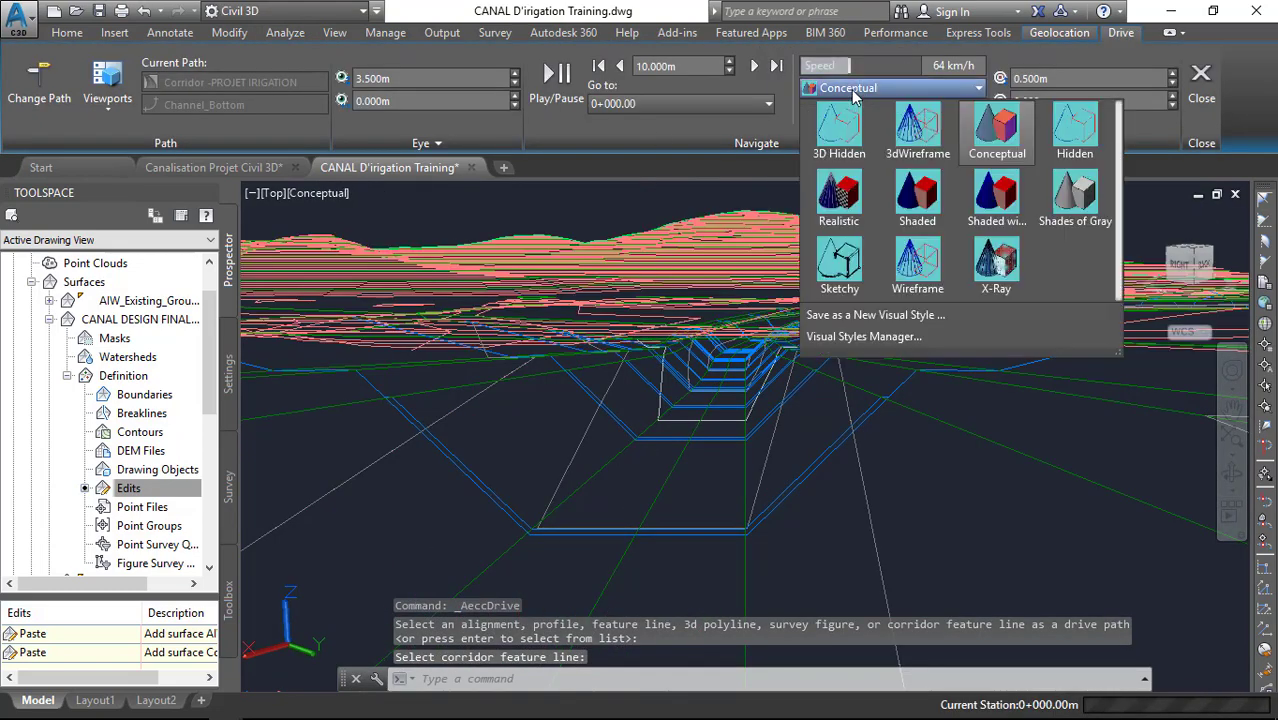
{"action": "left_click", "coordinate": [837, 208]}
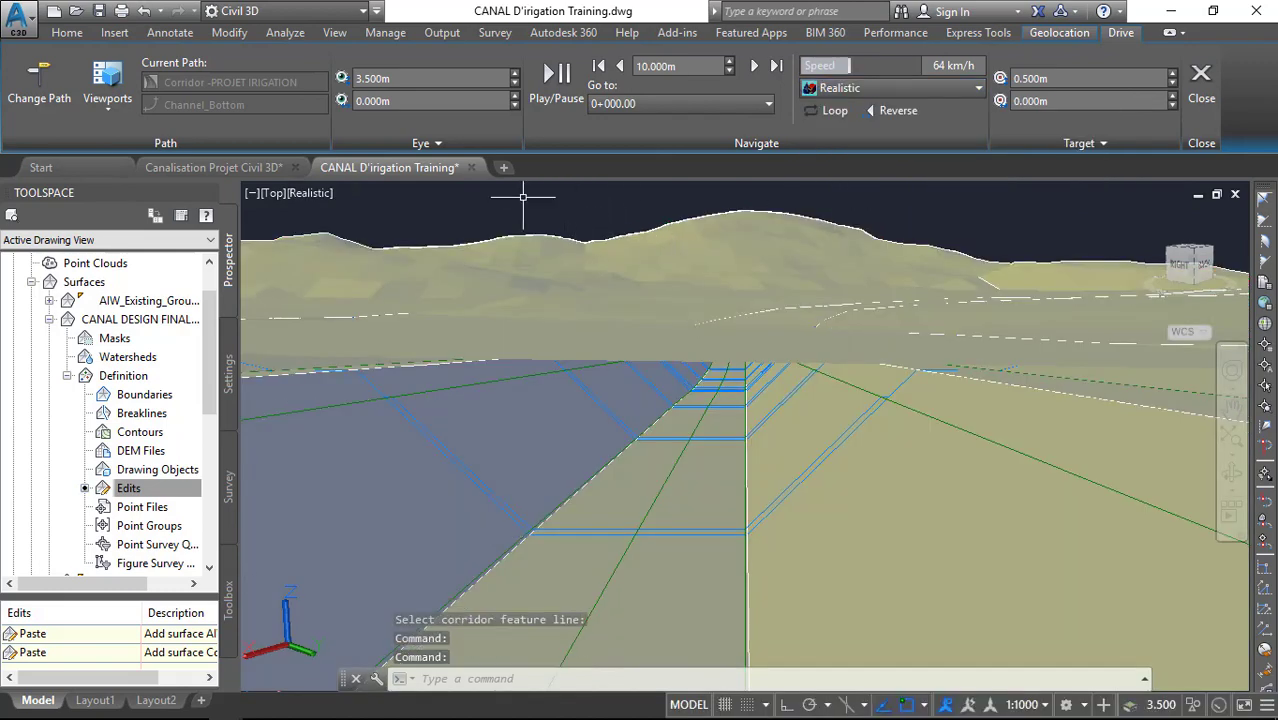
{"action": "left_click", "coordinate": [560, 81]}
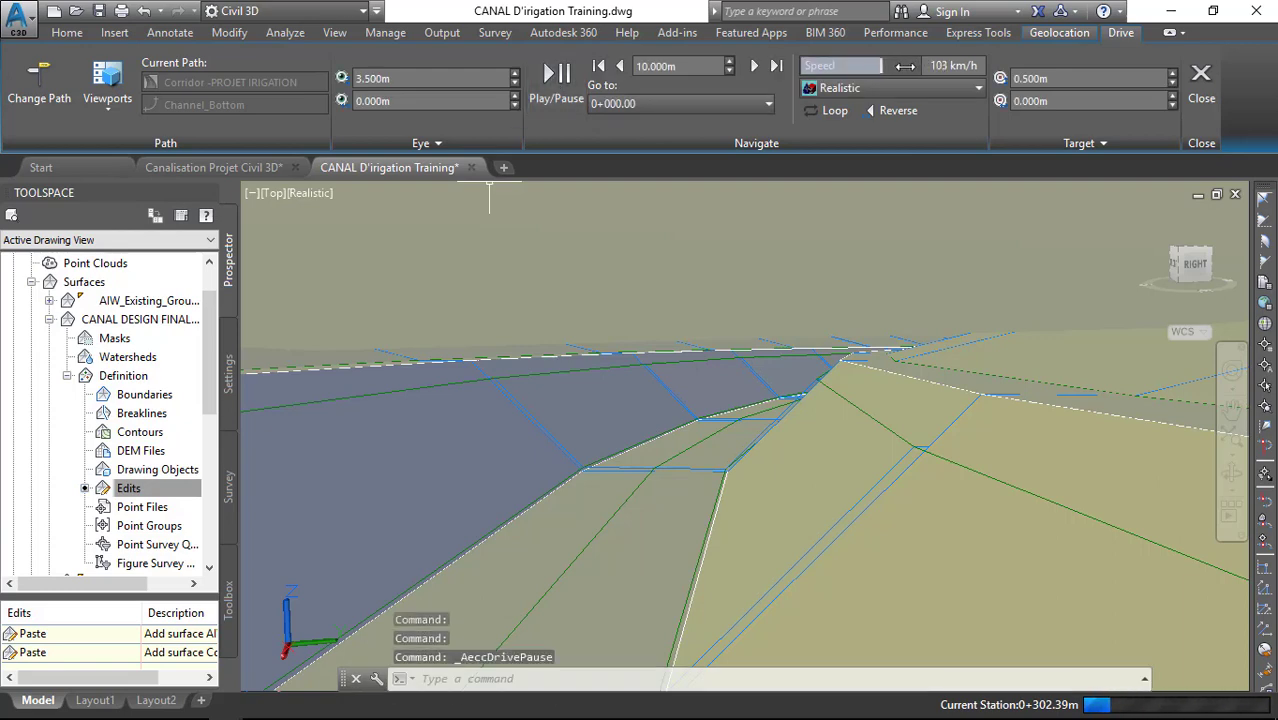
{"action": "left_click", "coordinate": [552, 77]}
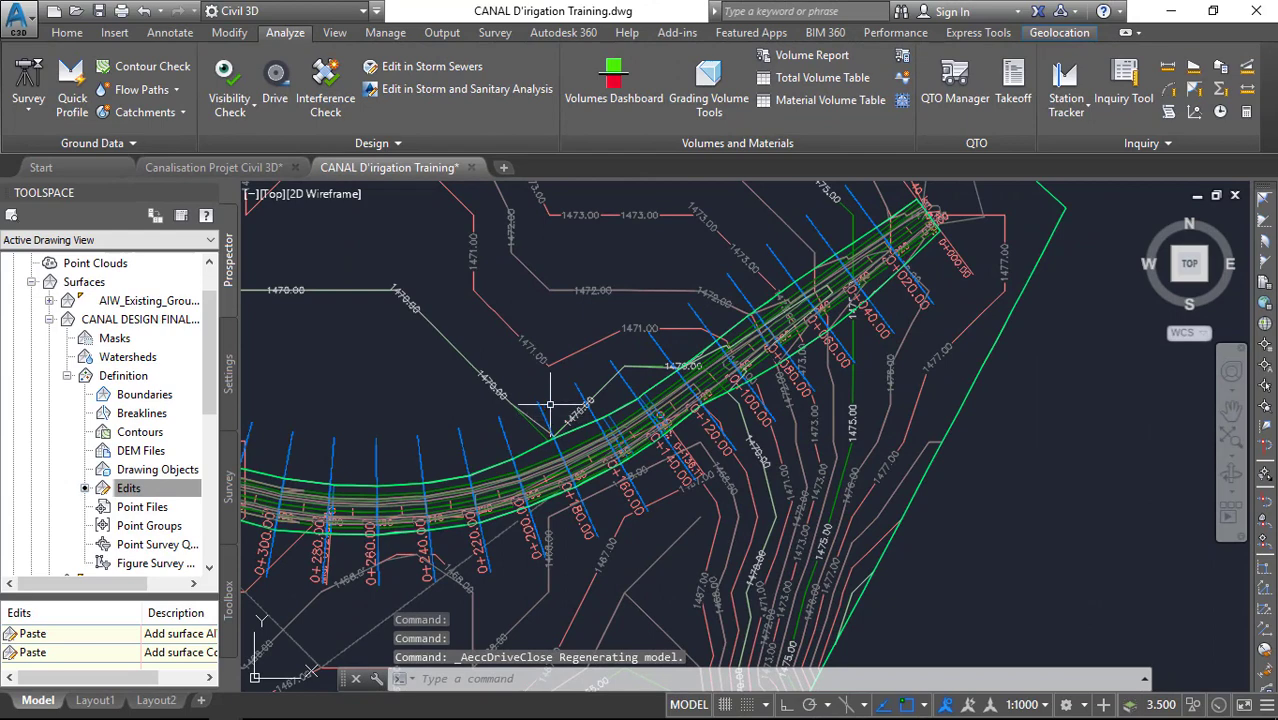
Switch to Hydraflow Express to view the trapezoidal weir inputs, and return to the Civil 3D drawing
{"action": "scroll", "coordinate": [731, 398], "scroll_direction": "down", "scroll_amount": 2}
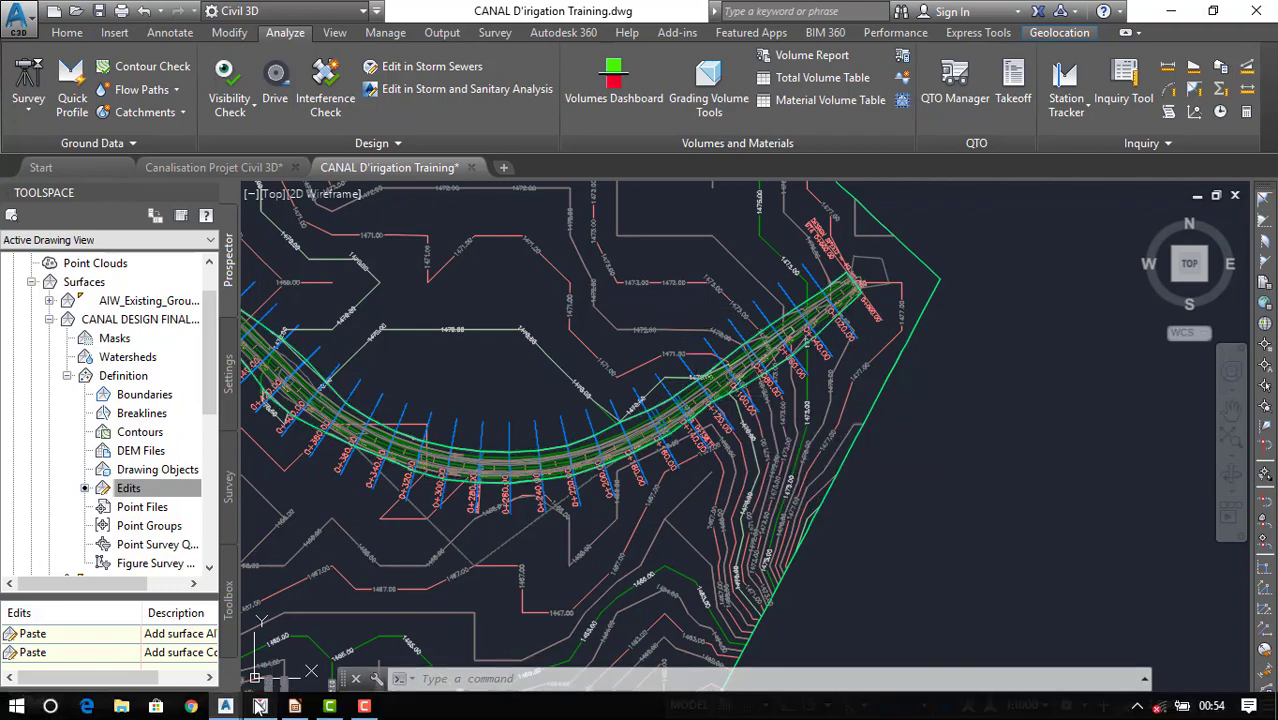
{"action": "left_click", "coordinate": [260, 712]}
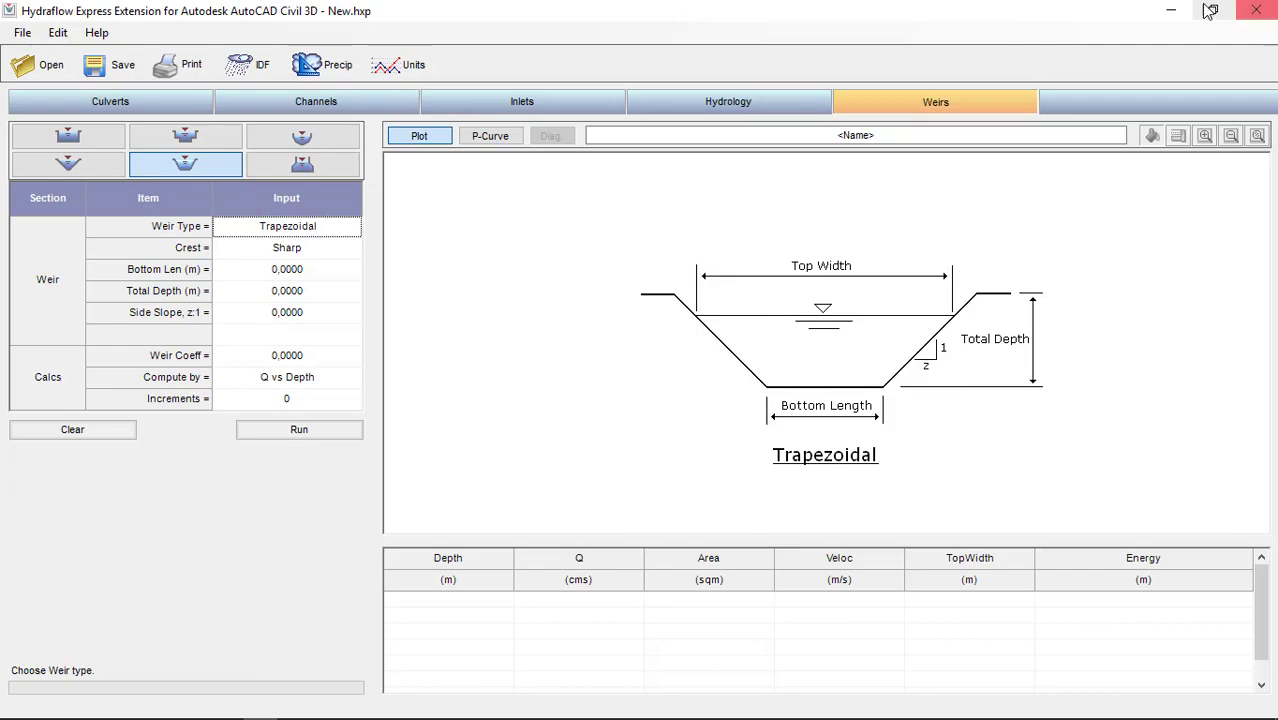
{"action": "left_click", "coordinate": [1171, 10]}
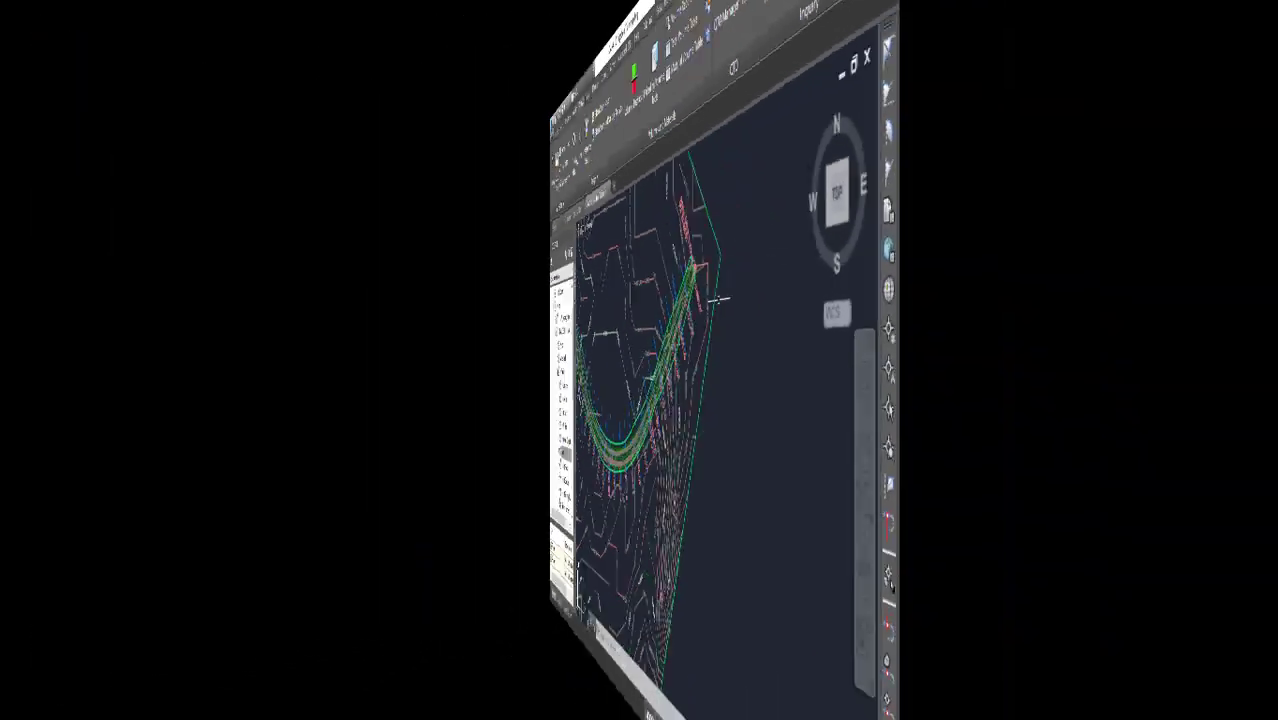